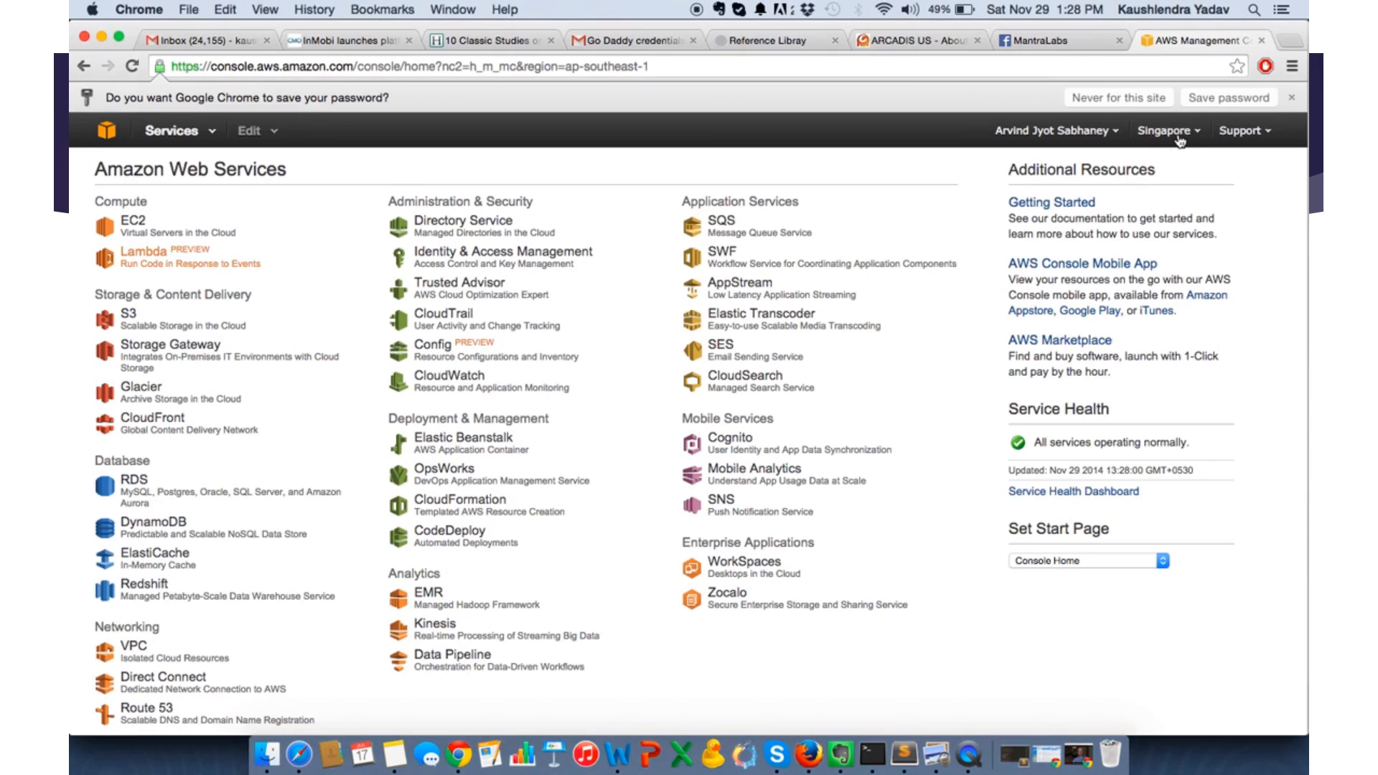
pyautogui.click(1179, 140)
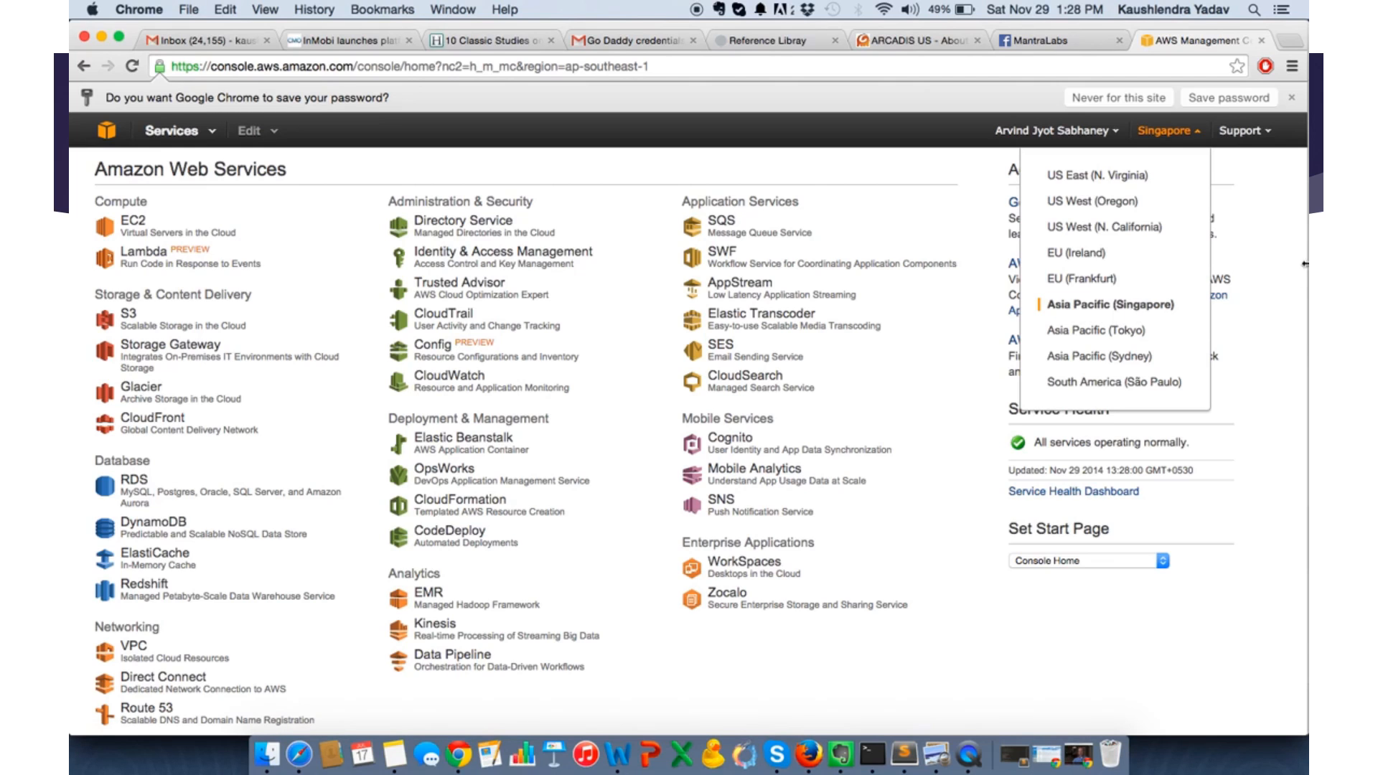
# - Check the list of available AWS regions and start launching a new EC2 instance in the Singapore region
pyautogui.click(1276, 263)
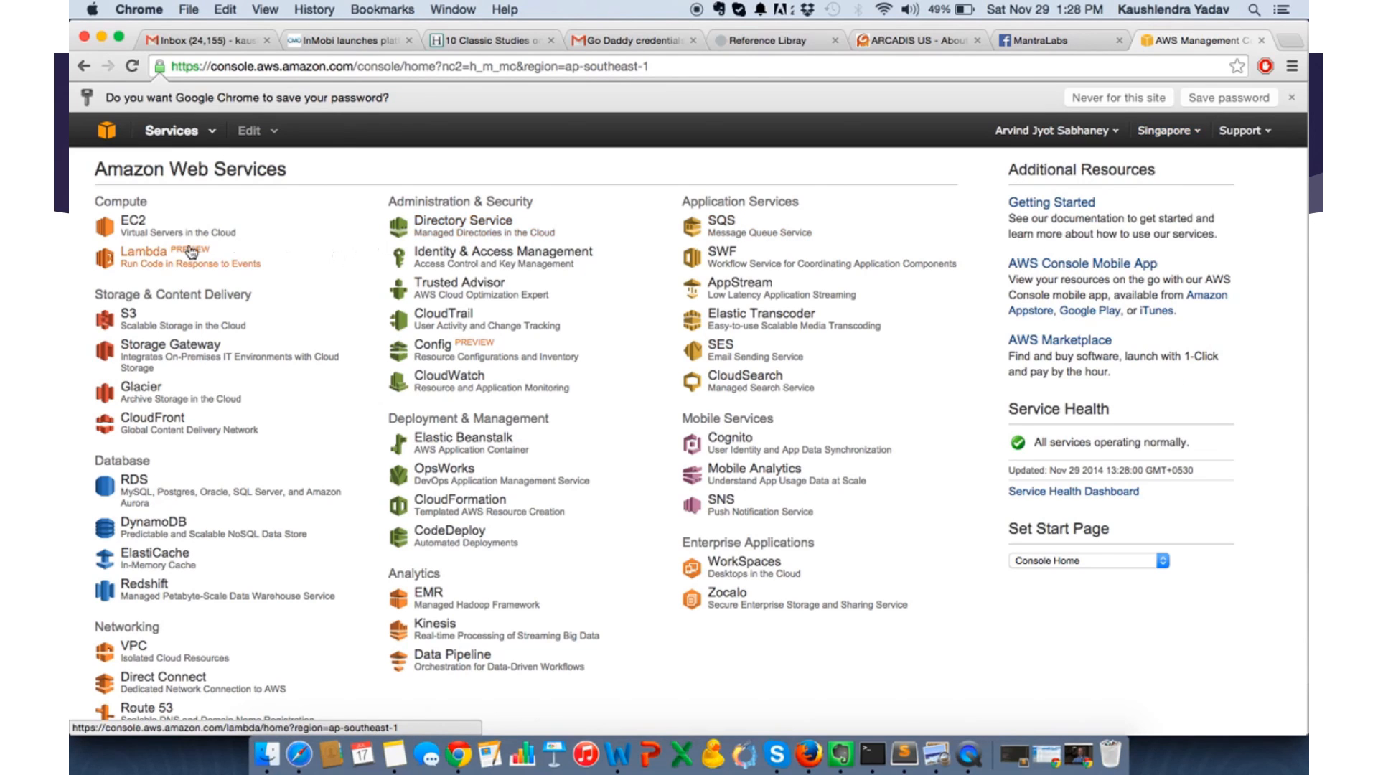
pyautogui.click(133, 223)
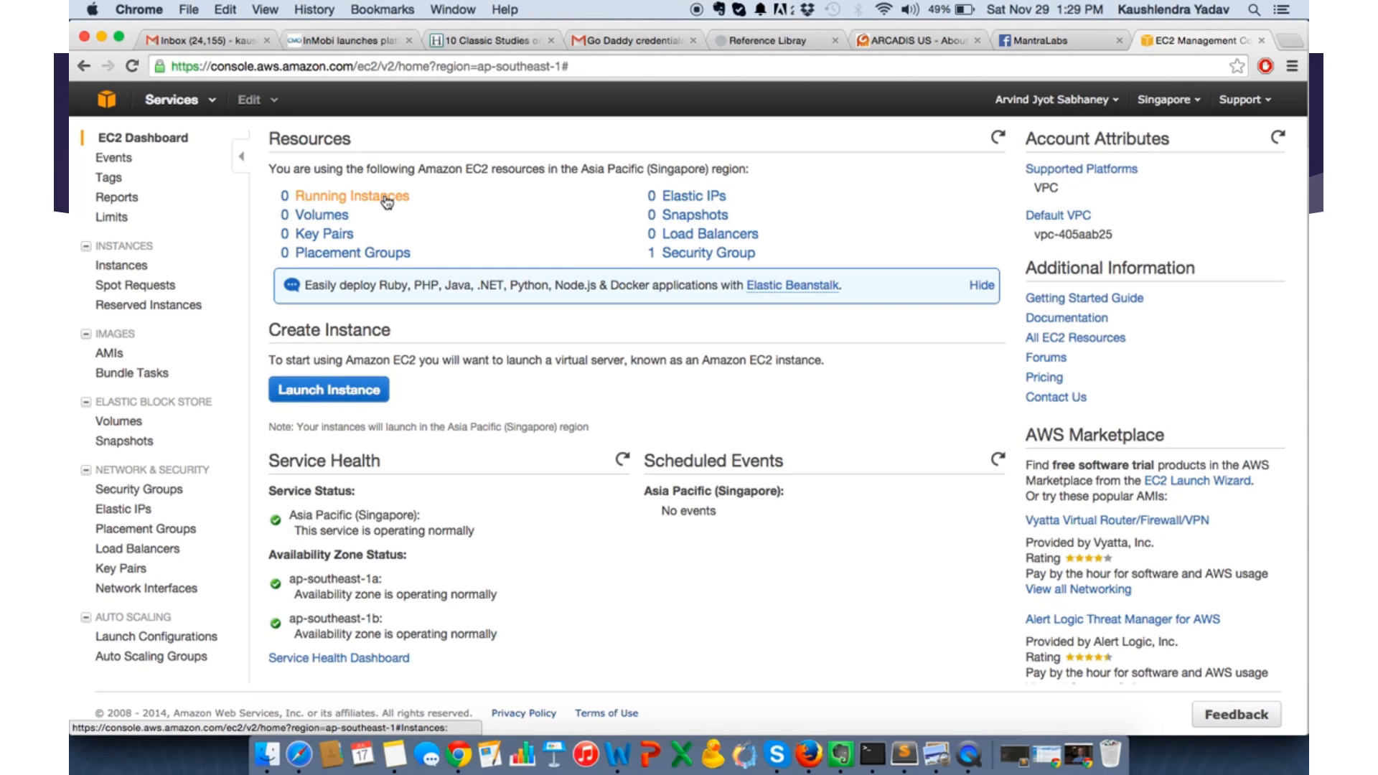
pyautogui.click(325, 392)
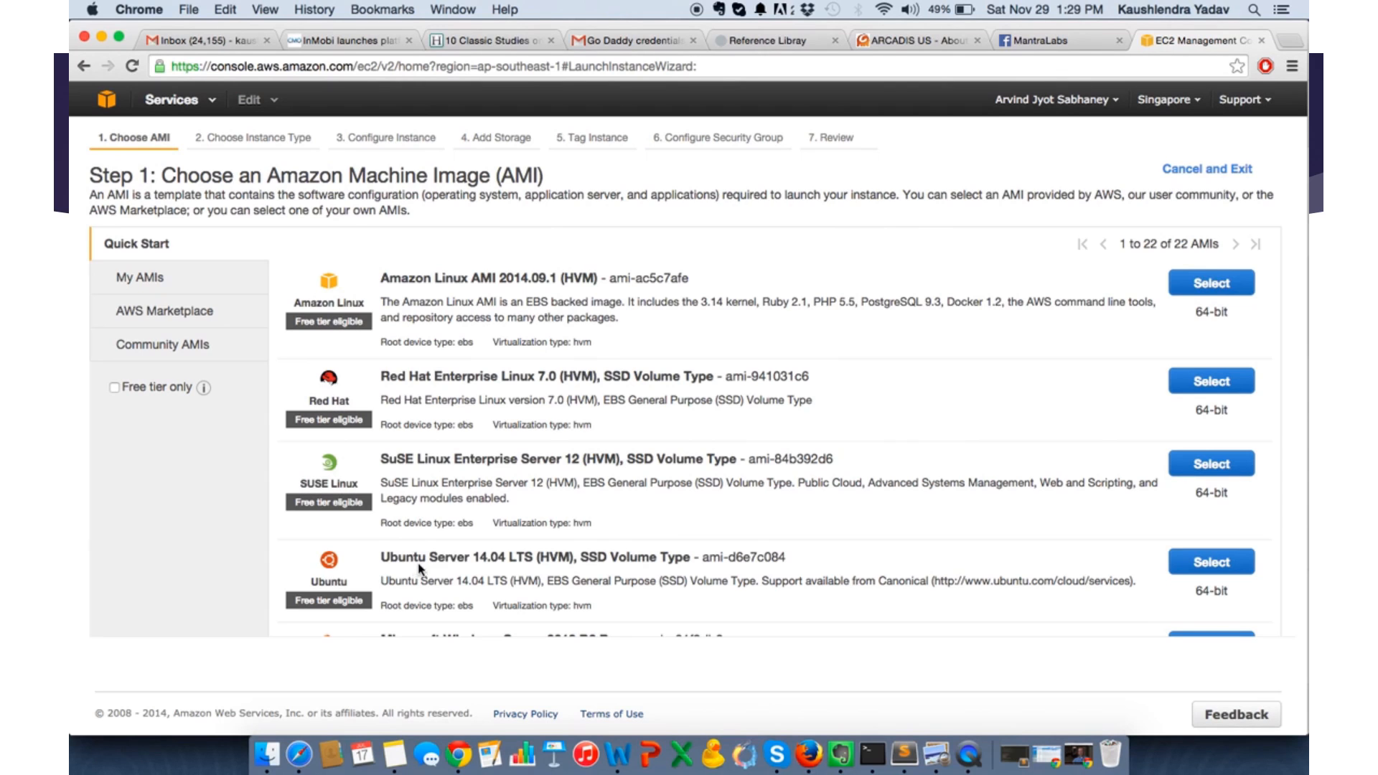
# - Choose the Ubuntu Server 14.04 LTS (HVM), SSD Volume Type image and look through the available instance types
pyautogui.scroll(-2, 920, 569)
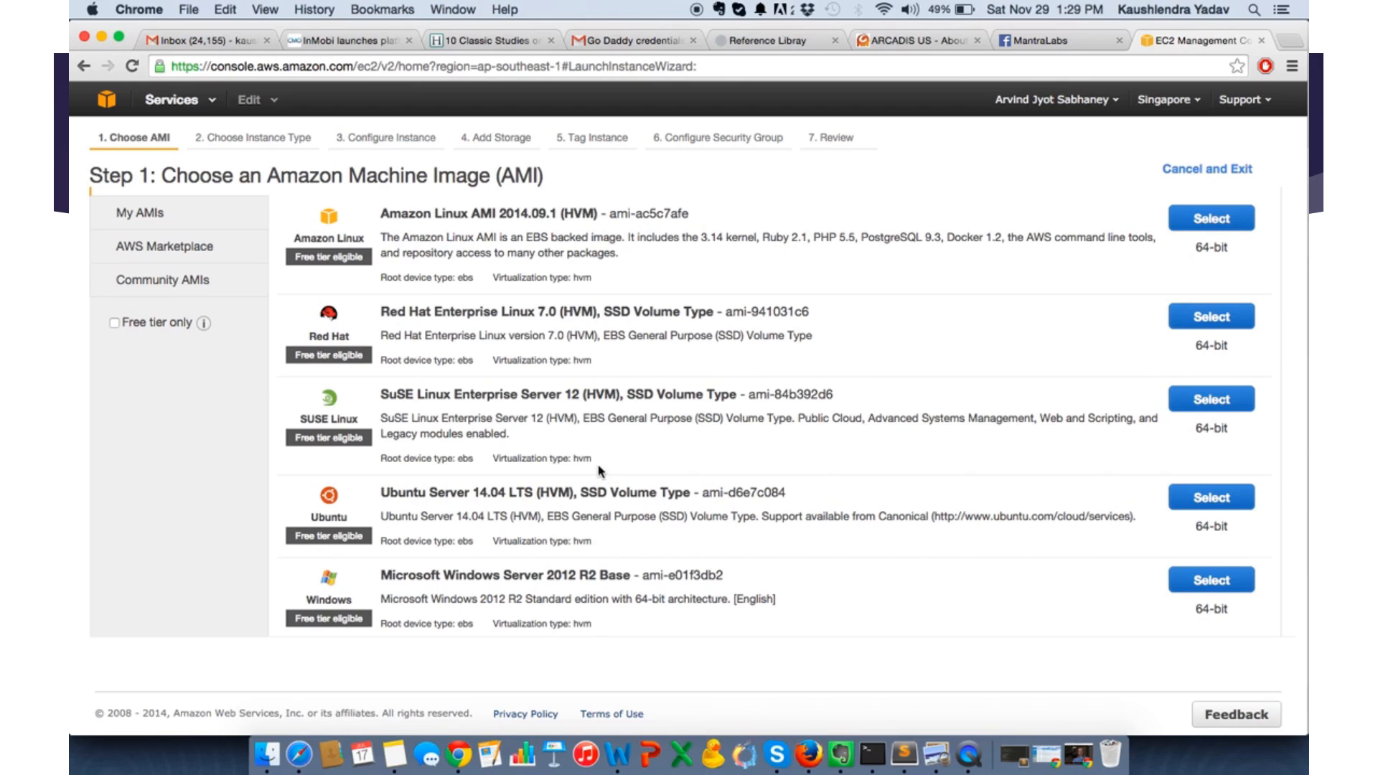
pyautogui.click(1219, 501)
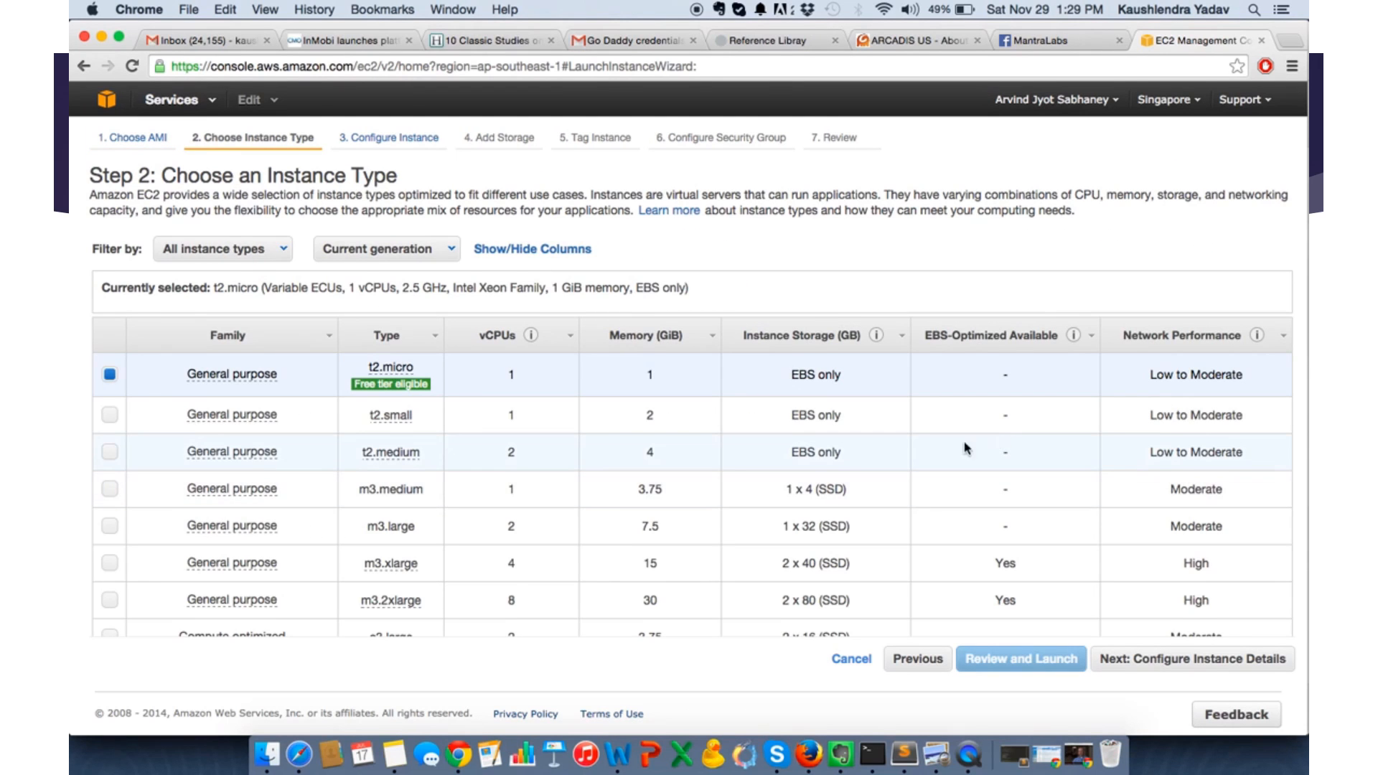
pyautogui.scroll(-2, 955, 450)
pyautogui.scroll(-2, 955, 451)
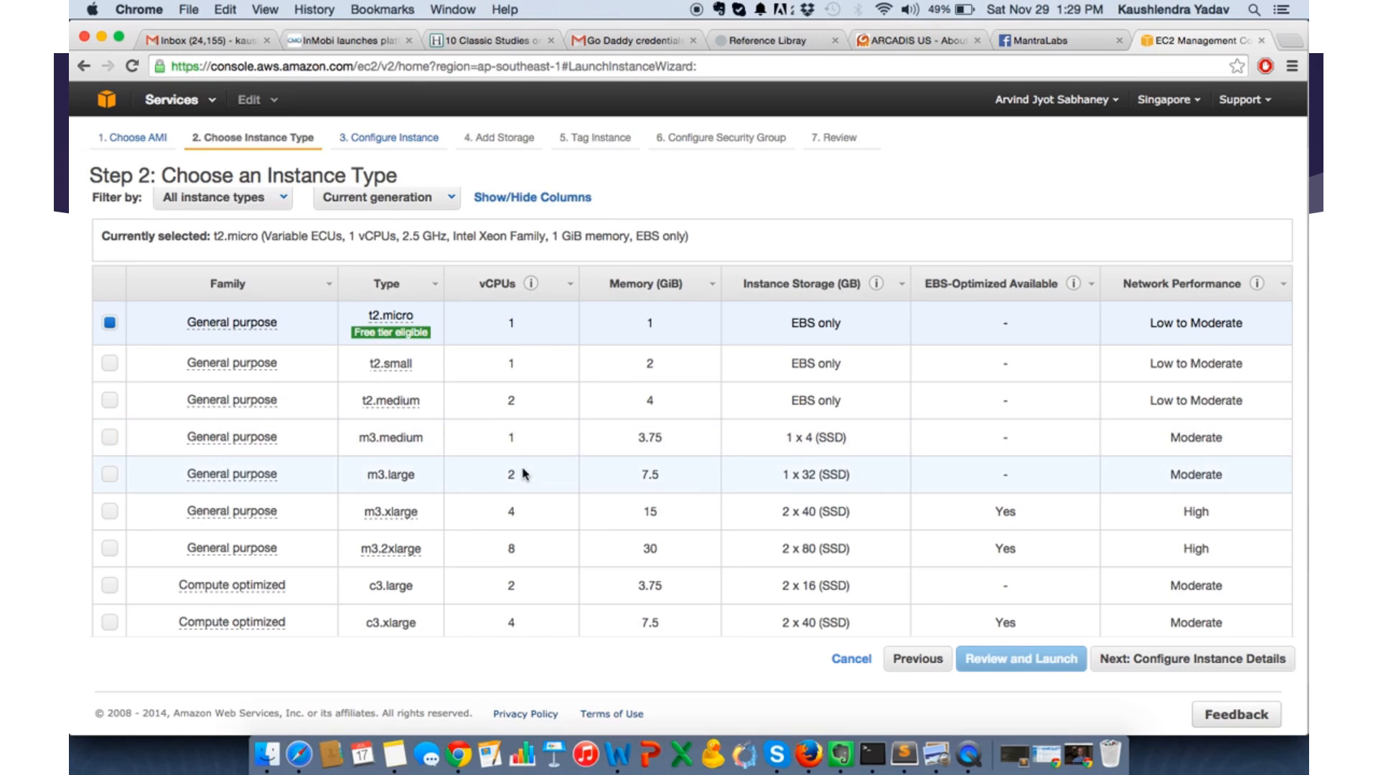
pyautogui.scroll(-2, 524, 474)
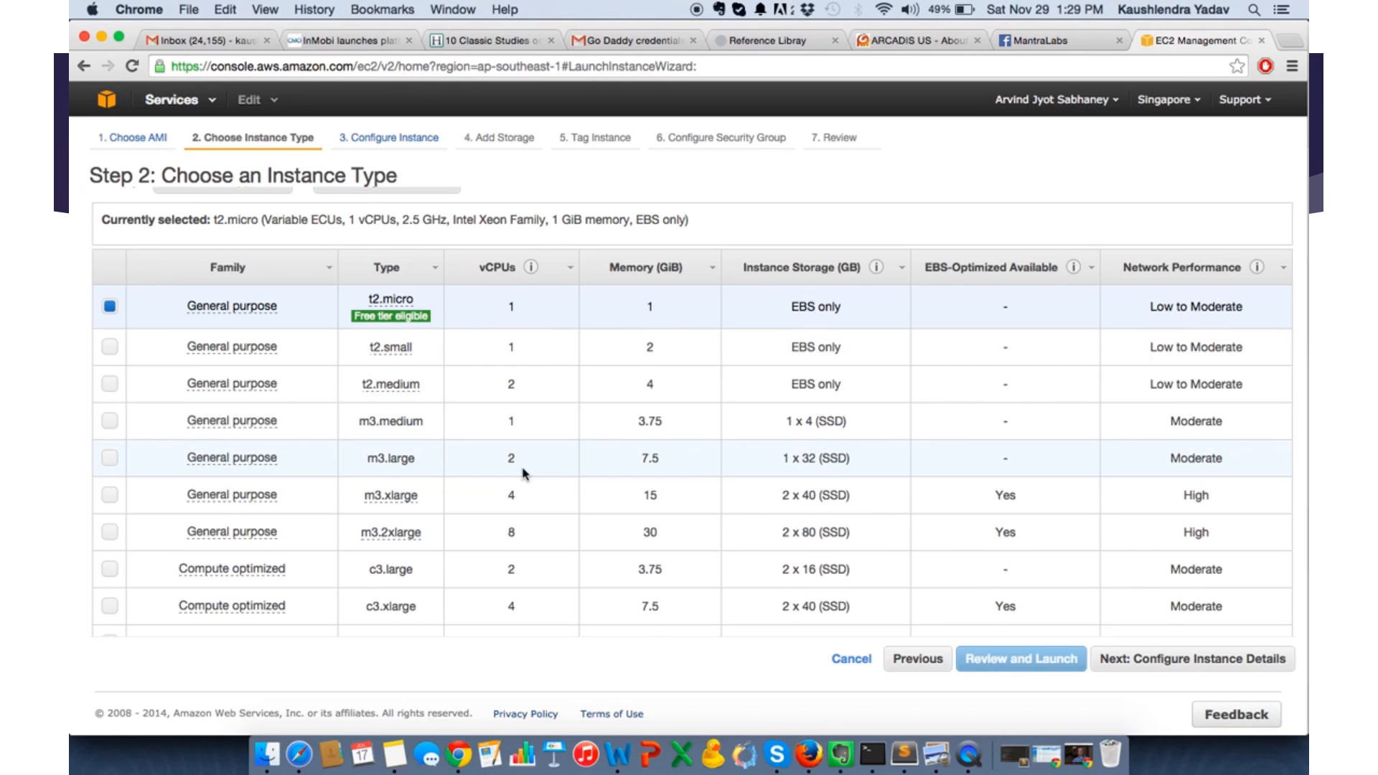
pyautogui.scroll(-1, 525, 473)
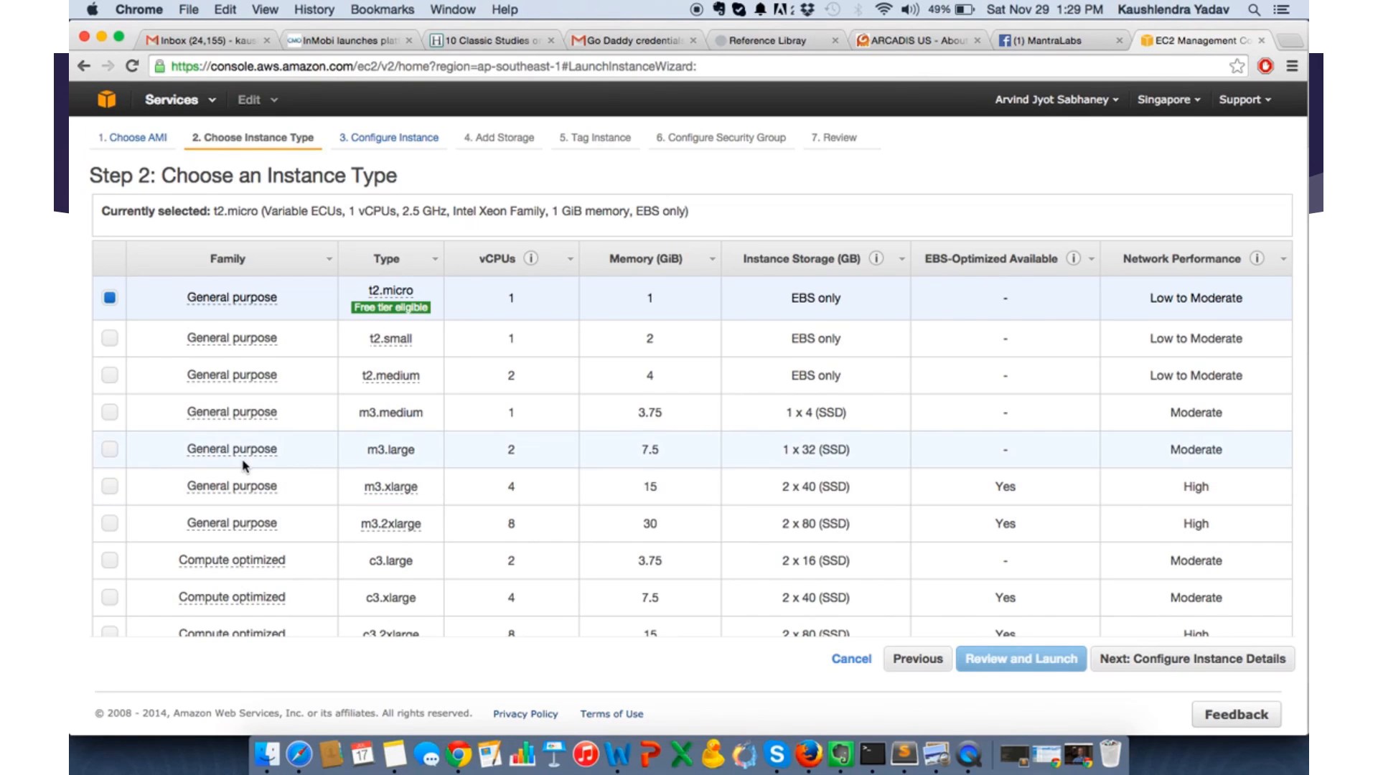
# - Search the web for "aws pricing calculator" in a new browser tab
pyautogui.hotkey('ctrl', 't')
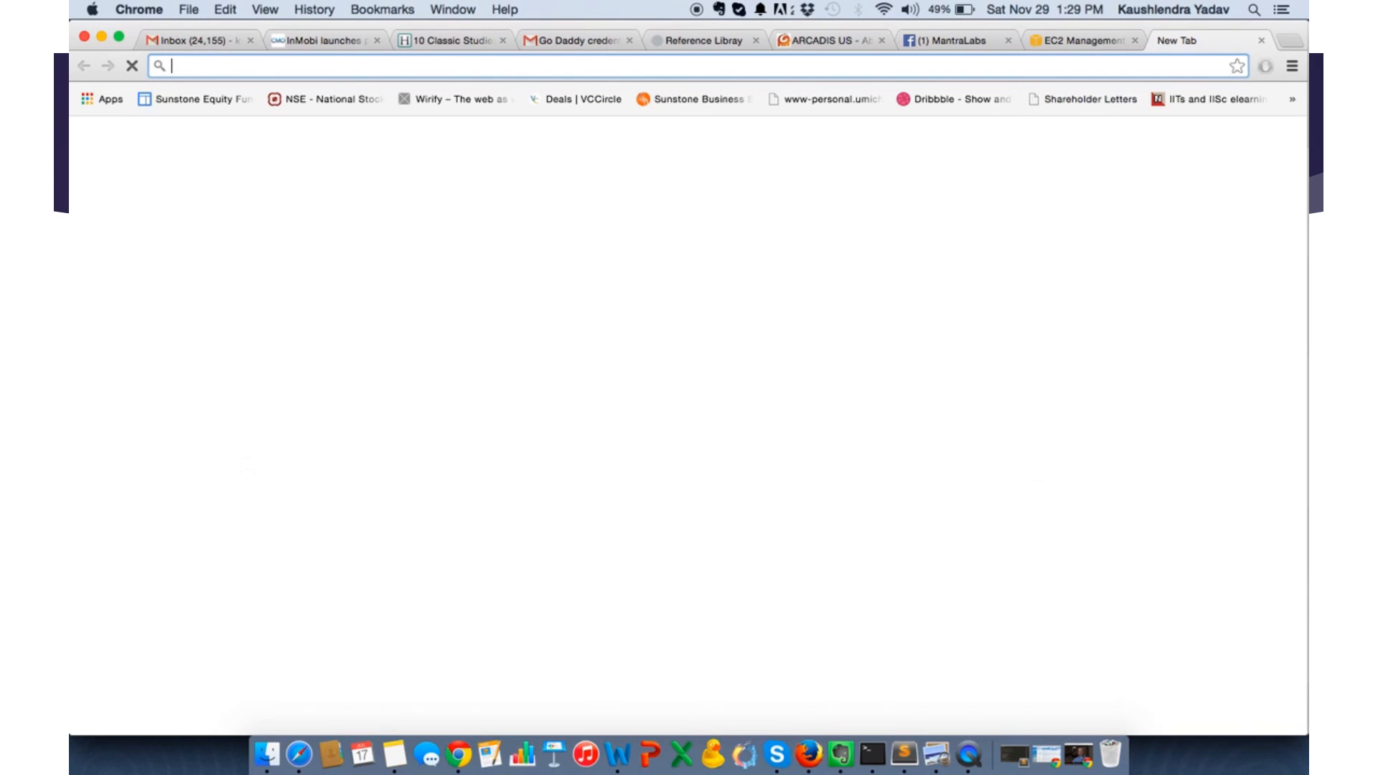
pyautogui.write('aws pricing')
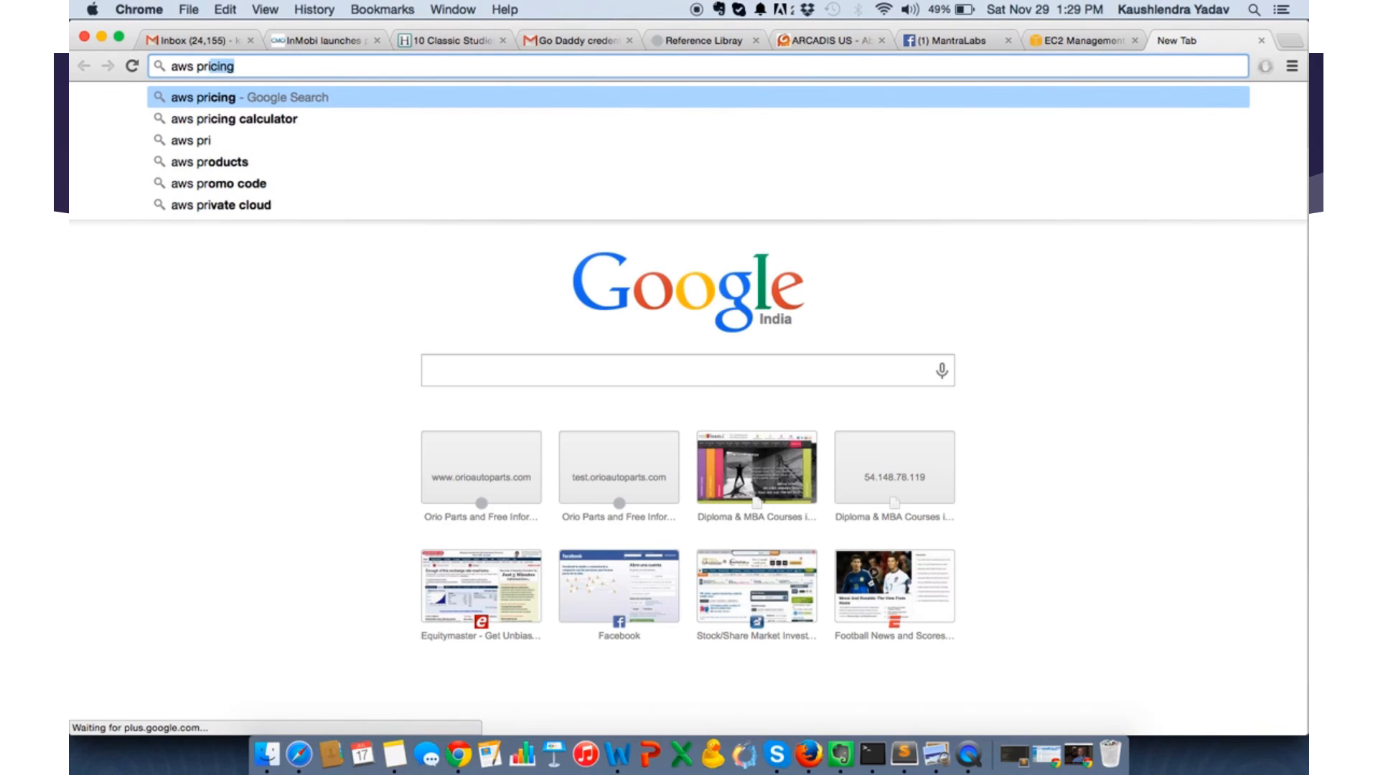
pyautogui.press('Down')
pyautogui.press('Return')
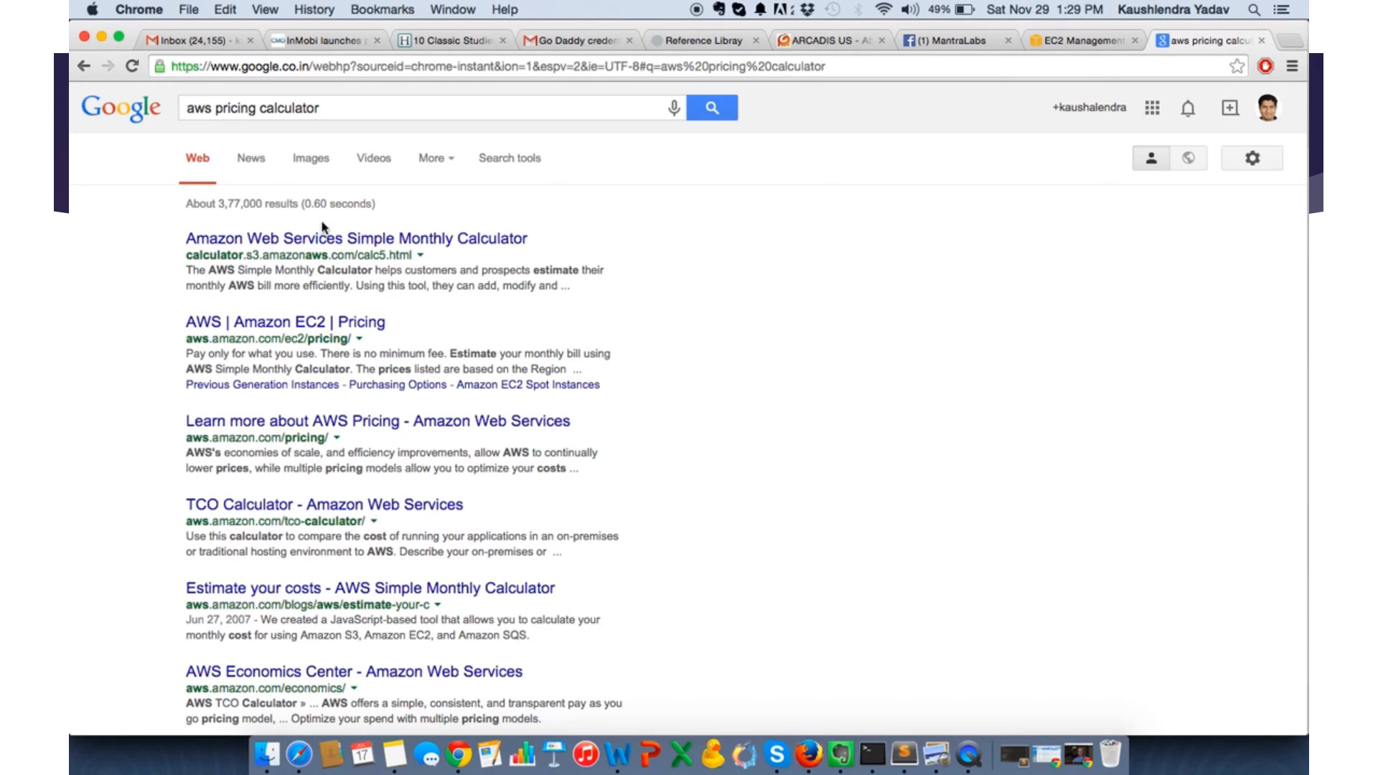
# - Open the AWS Simple Monthly Calculator and Amazon EC2 Pricing results, and examine the on-demand Linux instance prices
pyautogui.keyDown('super'); pyautogui.click(312, 245); pyautogui.keyUp('super')
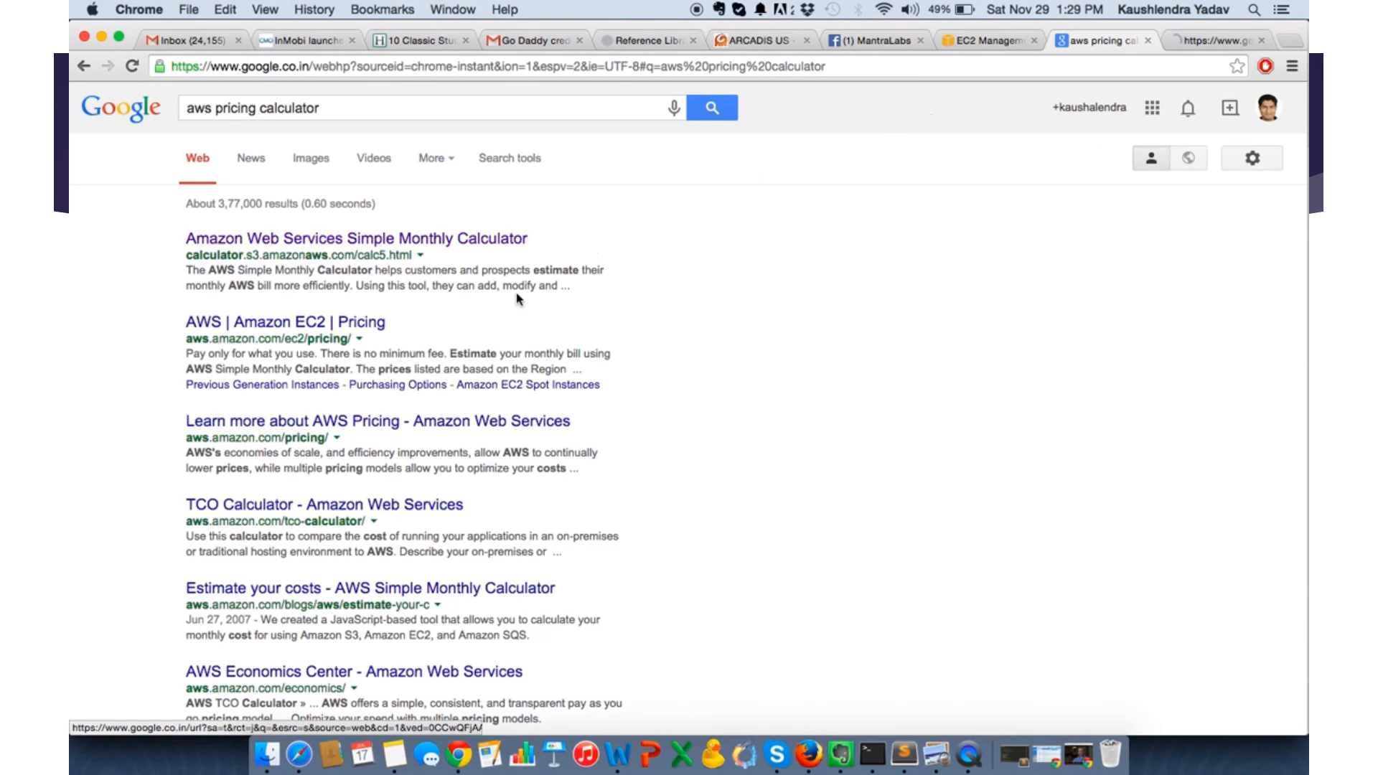
pyautogui.keyDown('super'); pyautogui.click(285, 324); pyautogui.keyUp('super')
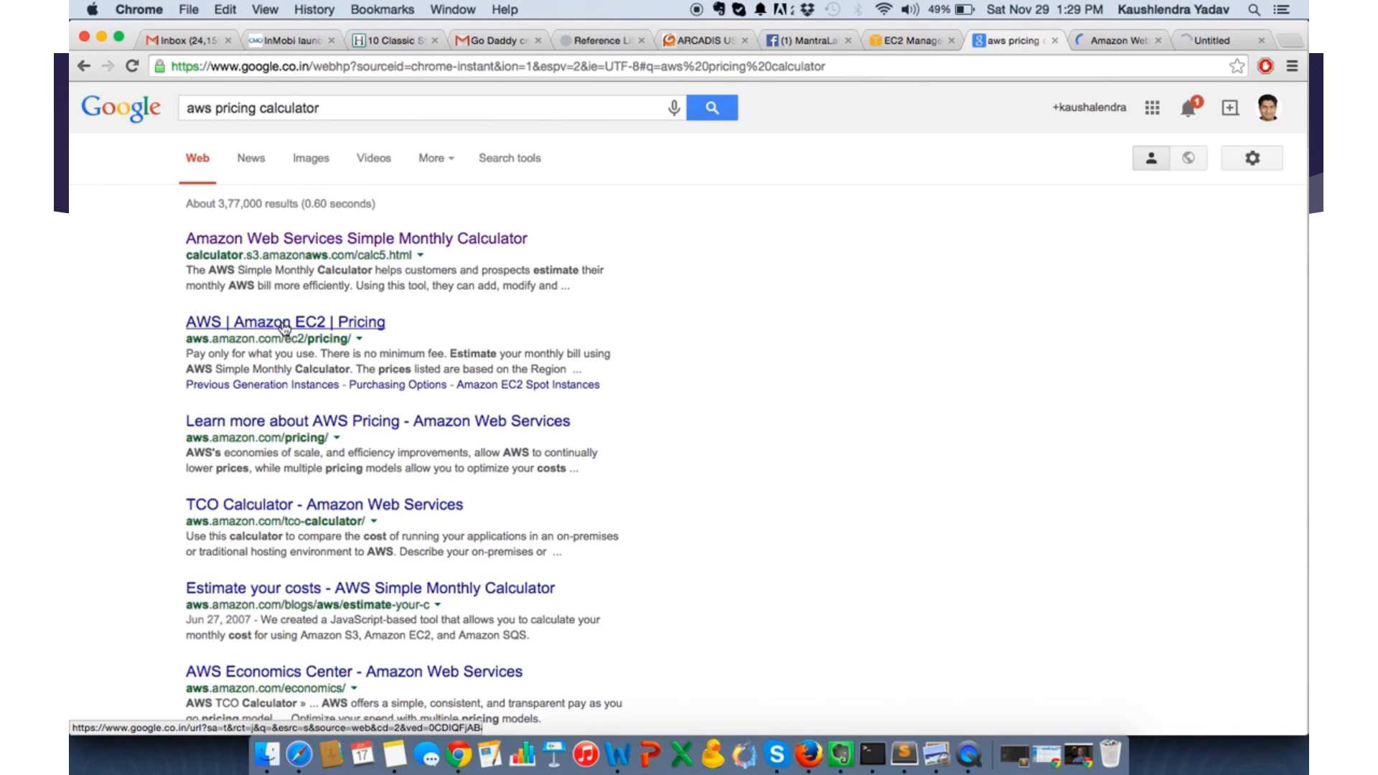
pyautogui.click(1210, 44)
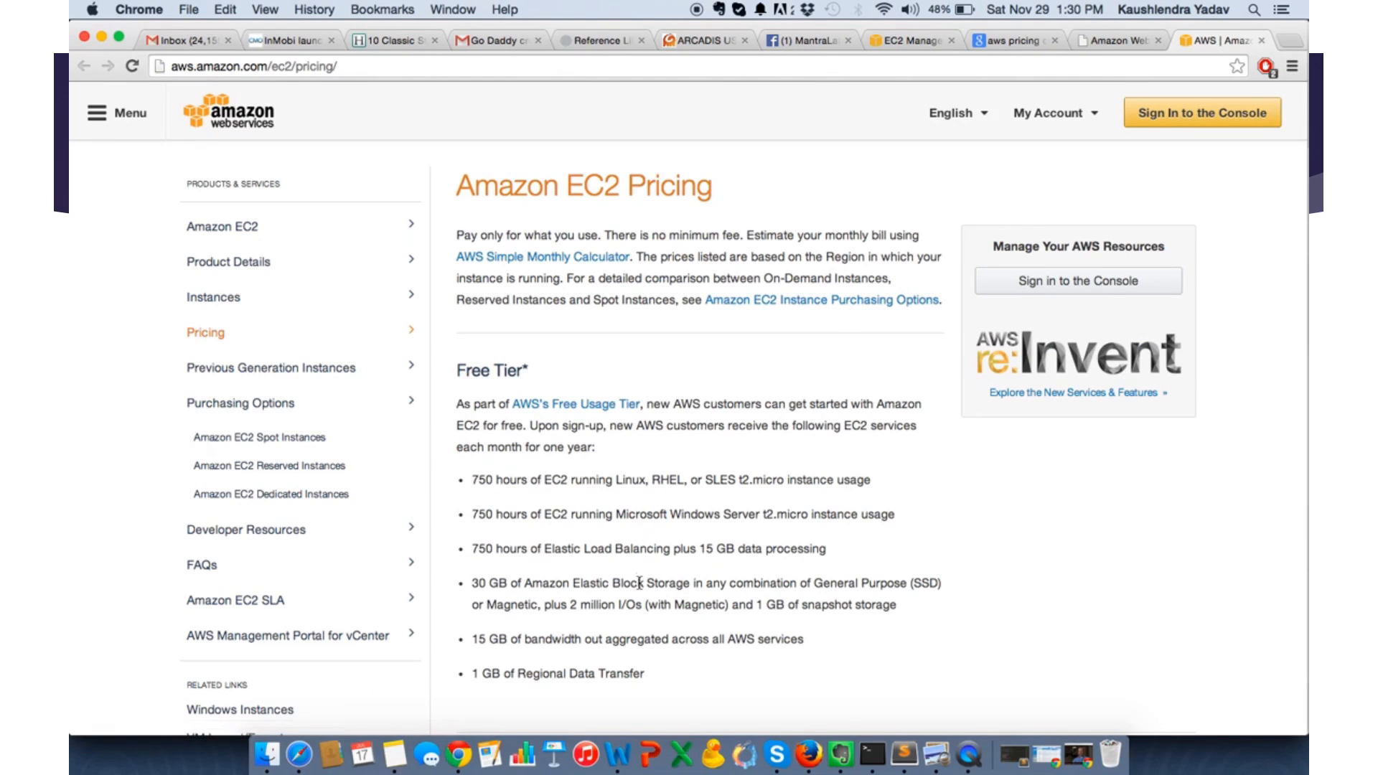
pyautogui.scroll(-10, 639, 582)
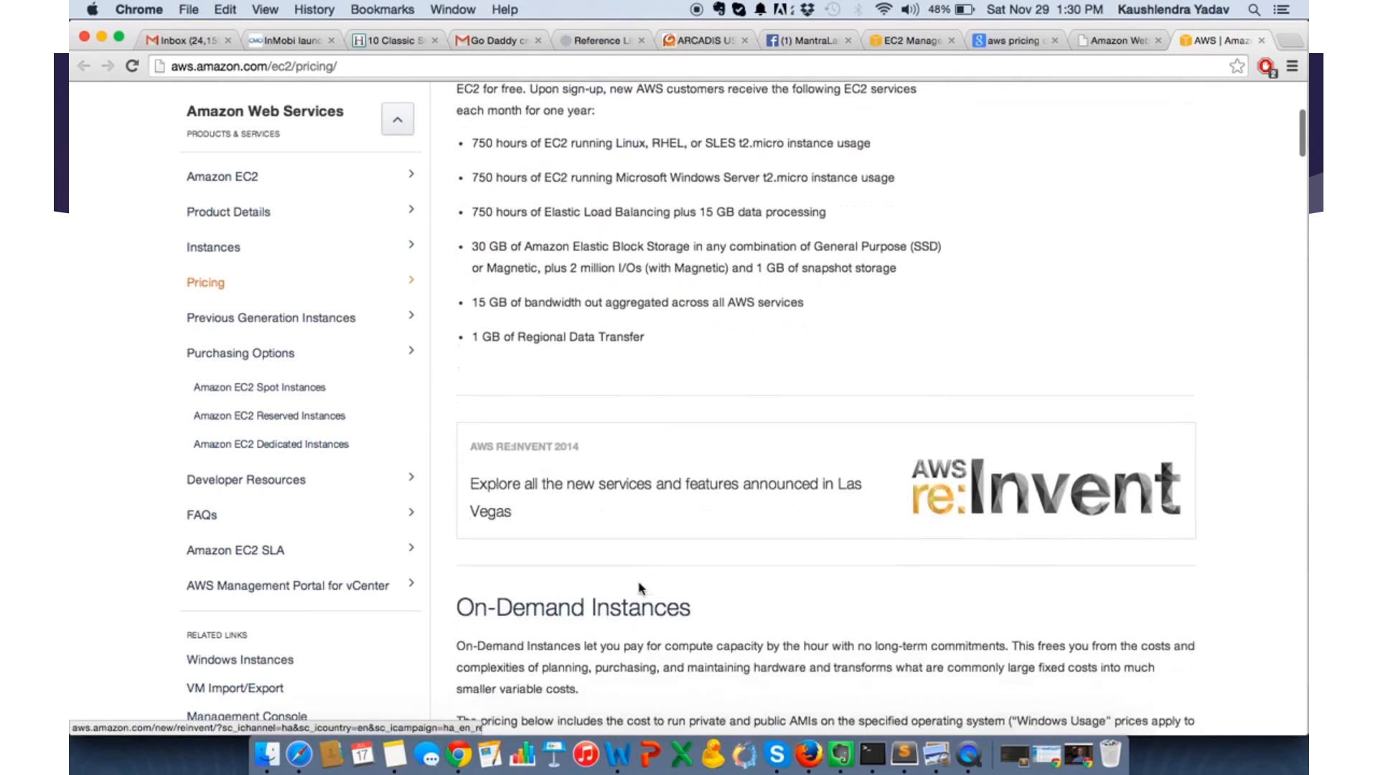
pyautogui.scroll(-3, 641, 588)
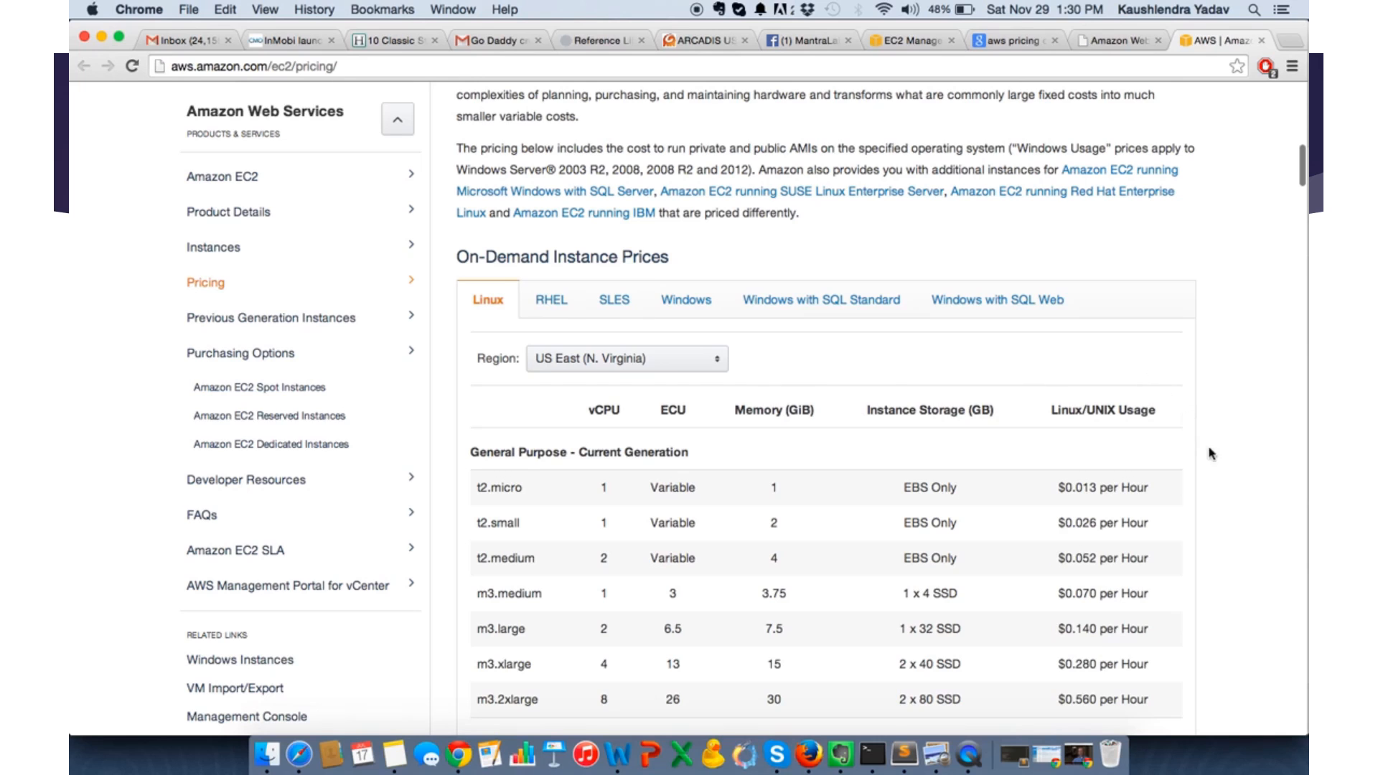
pyautogui.scroll(-2, 1219, 512)
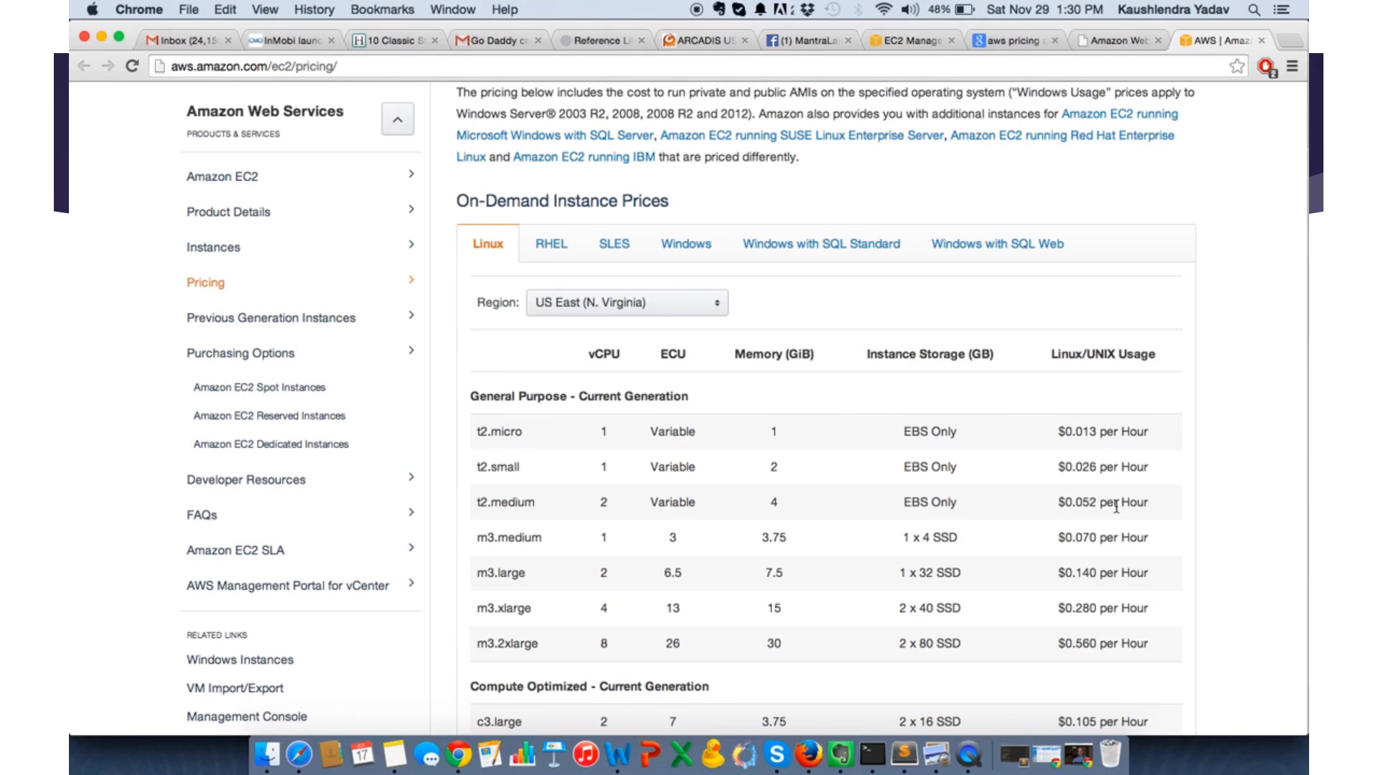
# - Switch to Calculator and work out the t2.medium monthly cost as 0.052 × 24 × 30 × 60
pyautogui.click(1254, 9)
pyautogui.write('calcu')
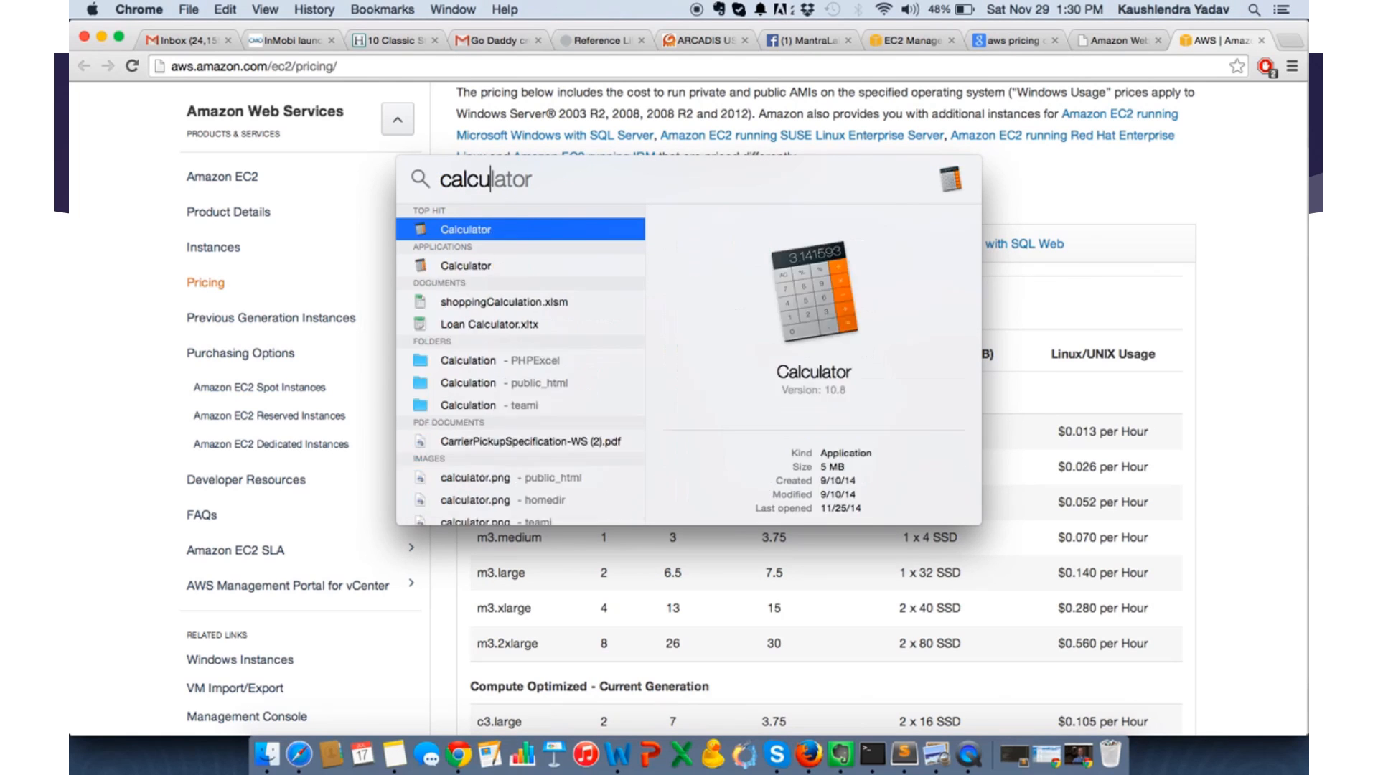
pyautogui.press('Return')
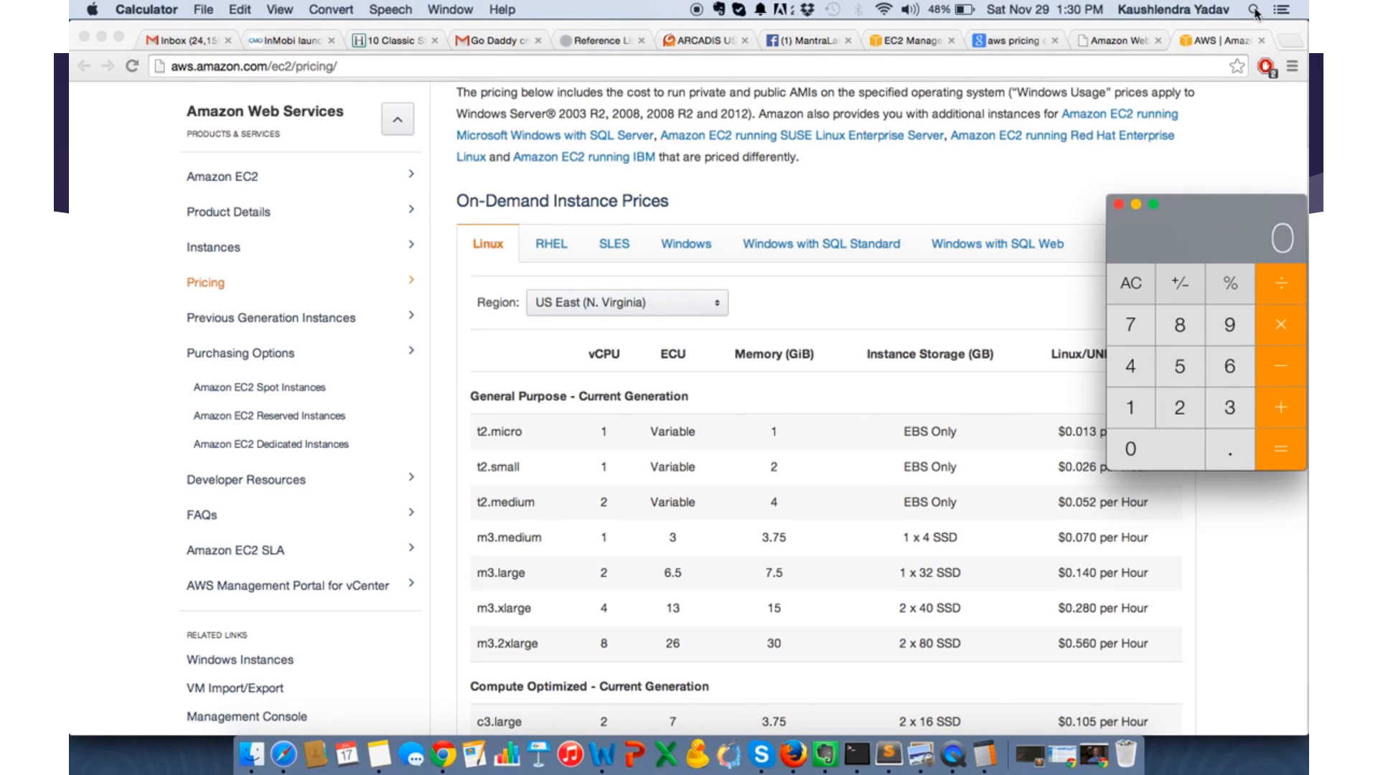
pyautogui.write('.052')
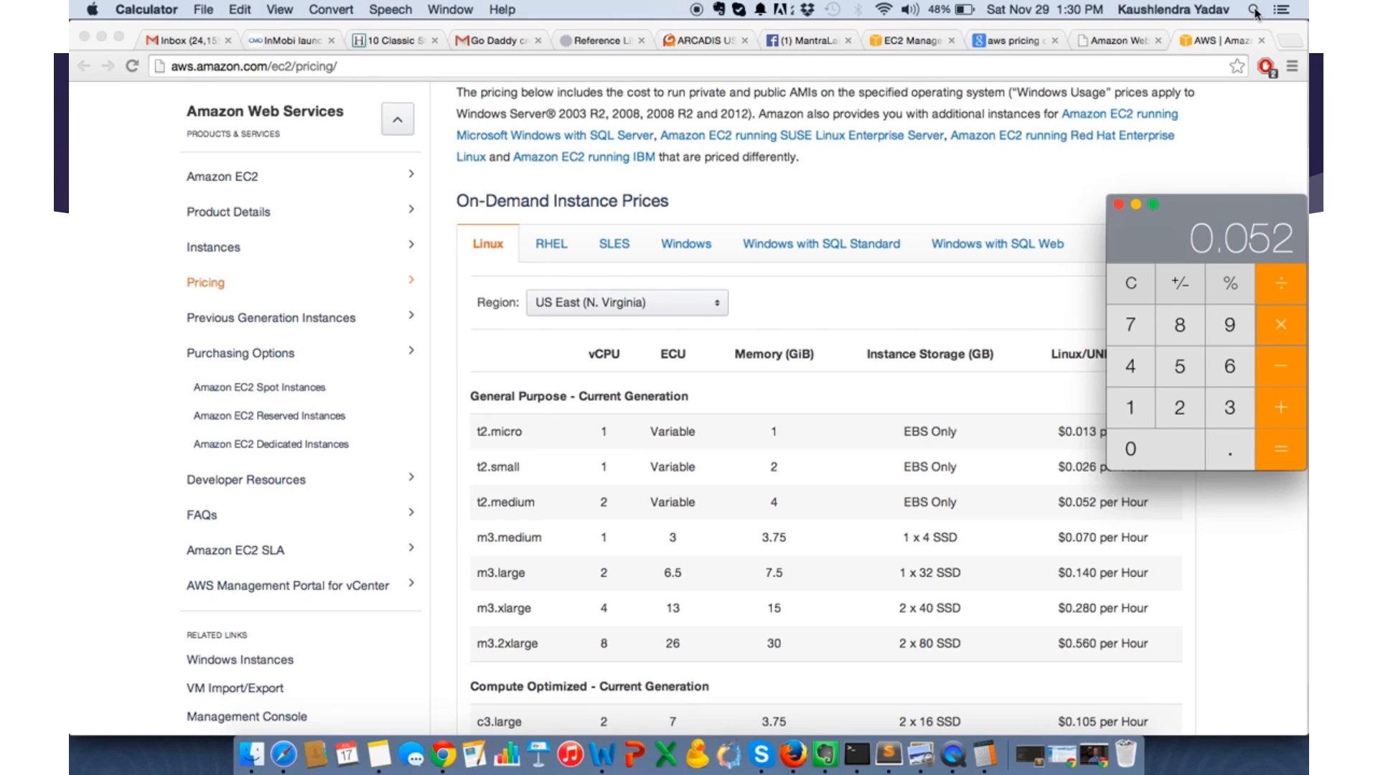
pyautogui.write('*24')
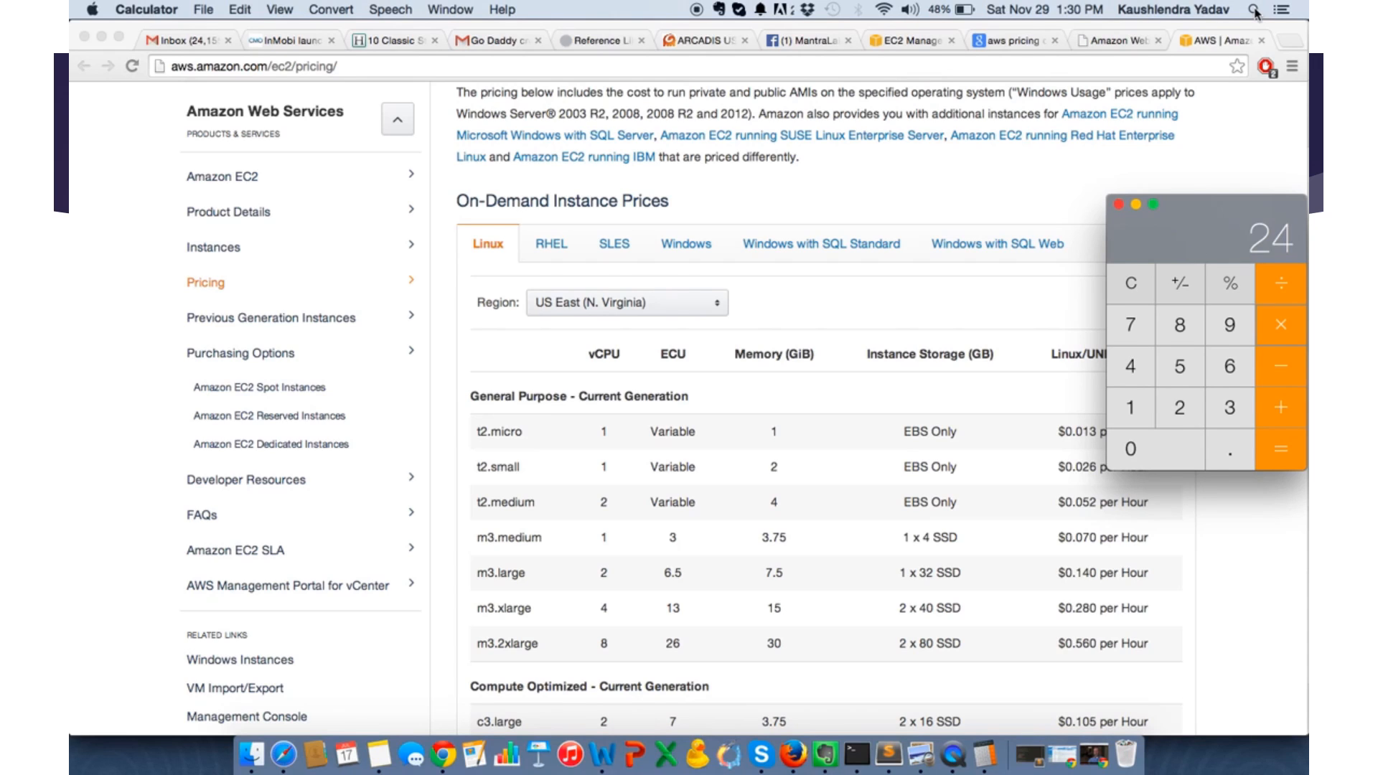
pyautogui.press('Return')
pyautogui.write('*30')
pyautogui.press('Return')
pyautogui.press('*')
pyautogui.write('60')
pyautogui.press('Return')
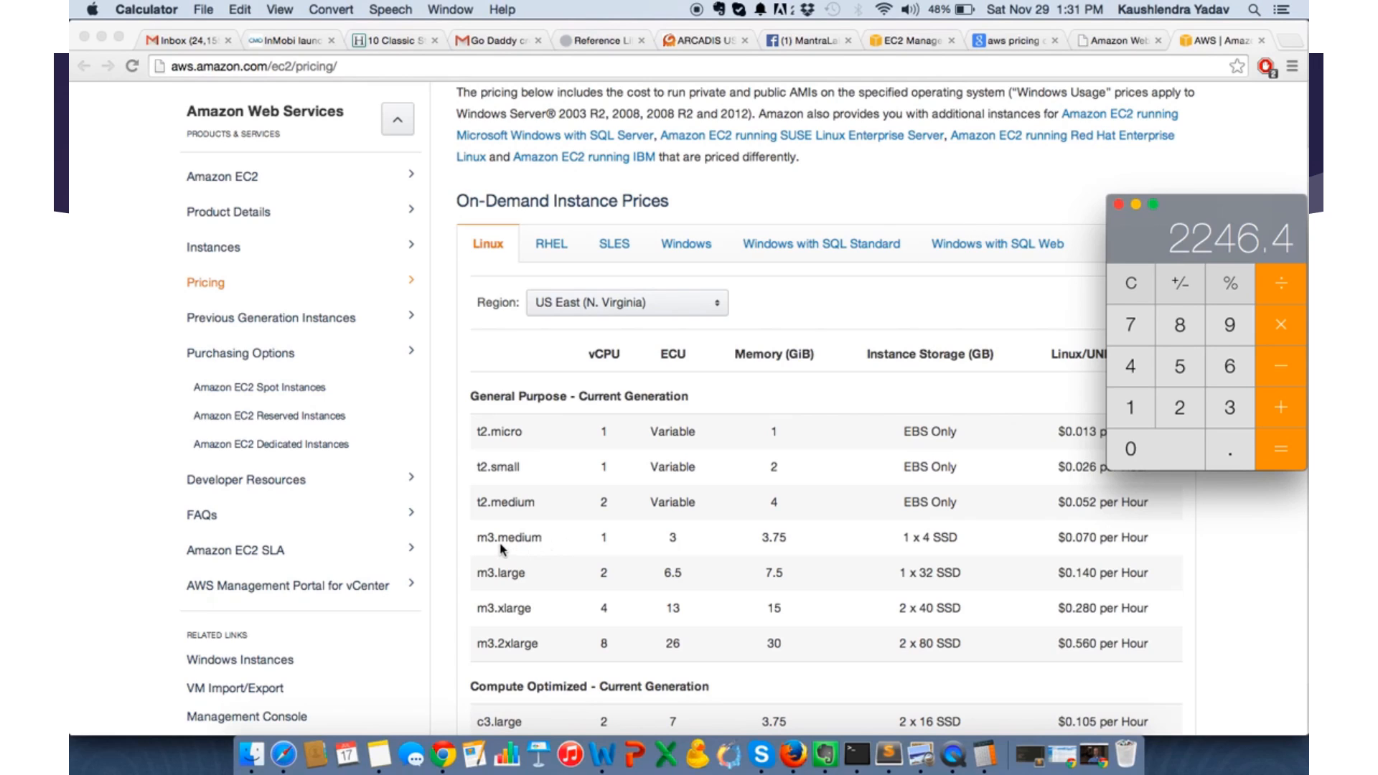
# - Calculate the m3.medium monthly cost as 0.07 × 24 × 30 × 60
pyautogui.click(1149, 445)
pyautogui.write('.07')
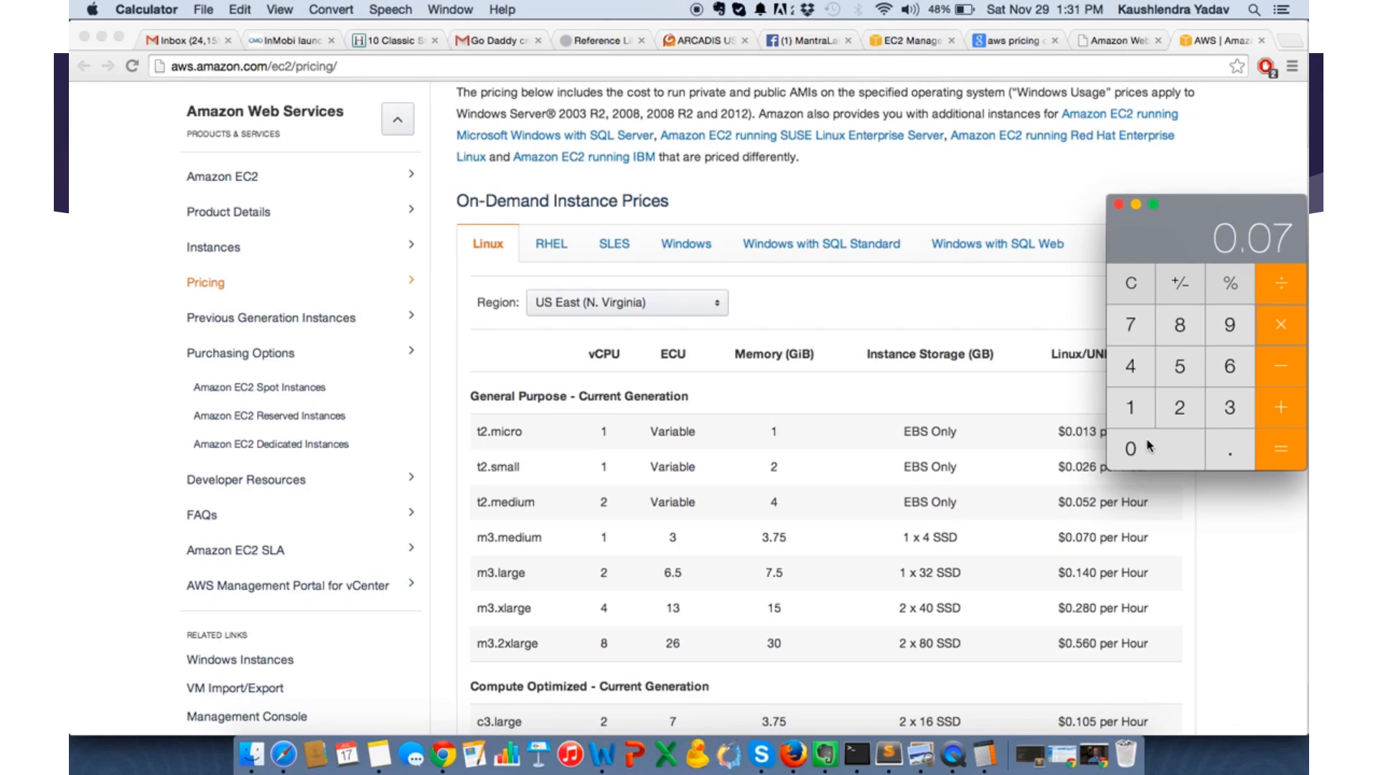
pyautogui.write('24*30')
pyautogui.press('Return')
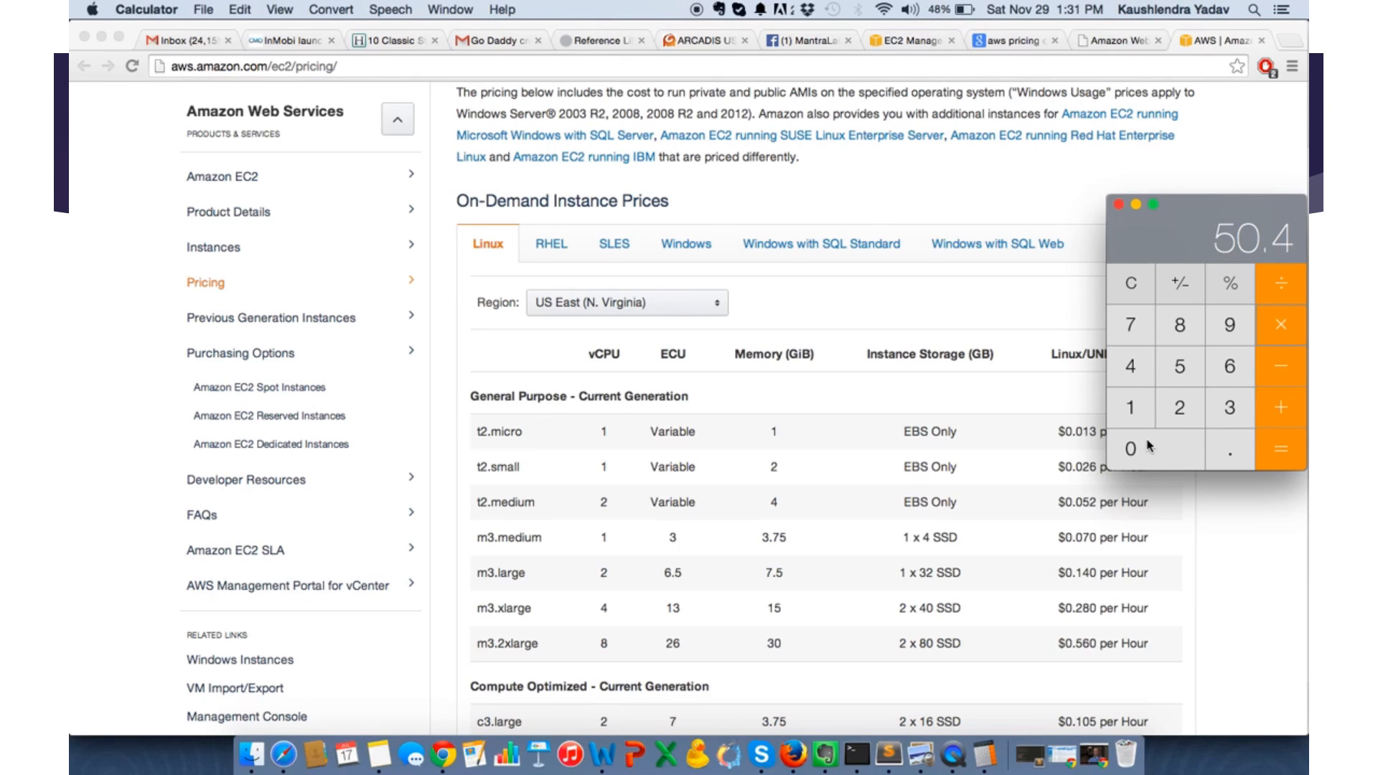
pyautogui.write('*60')
pyautogui.press('Return')
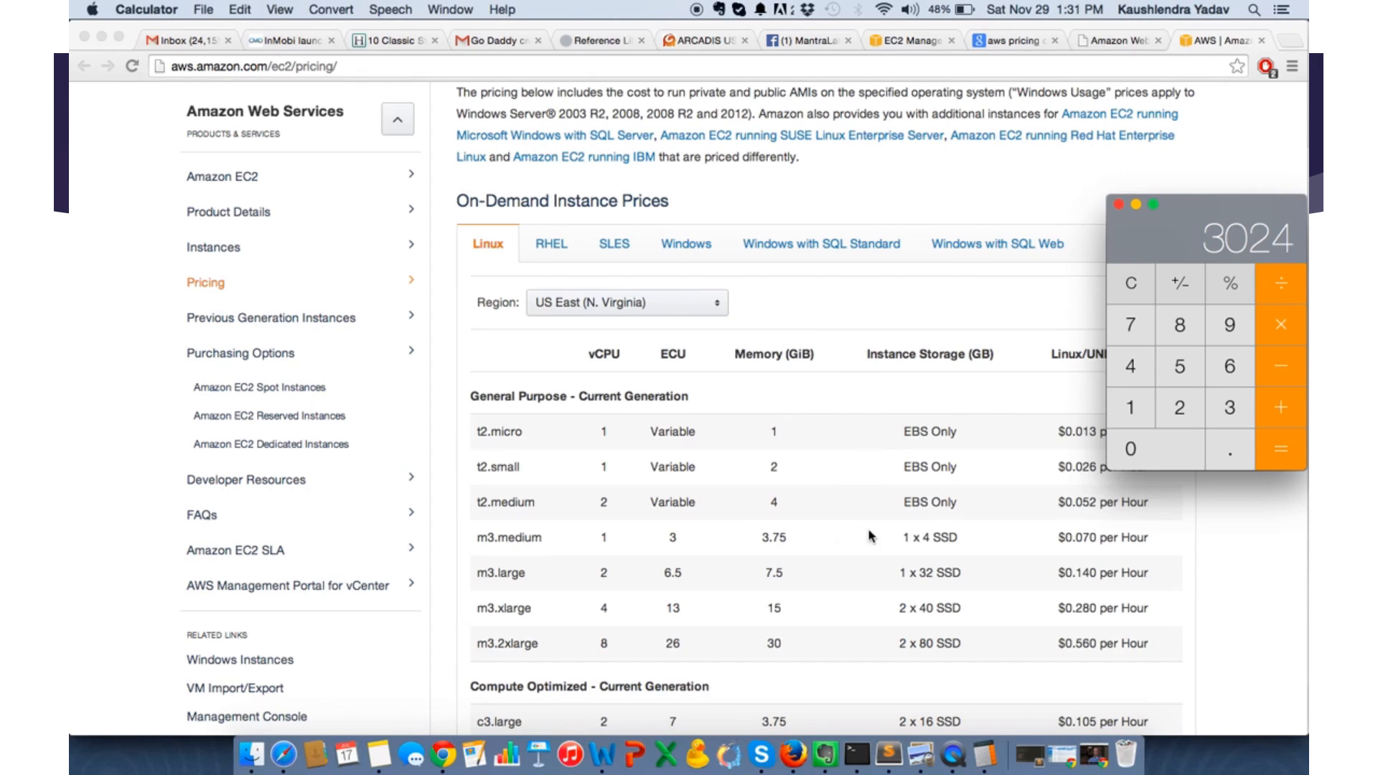
# - Return to the EC2 launch wizard in Chrome and select the m3.medium instance type
pyautogui.click(1122, 41)
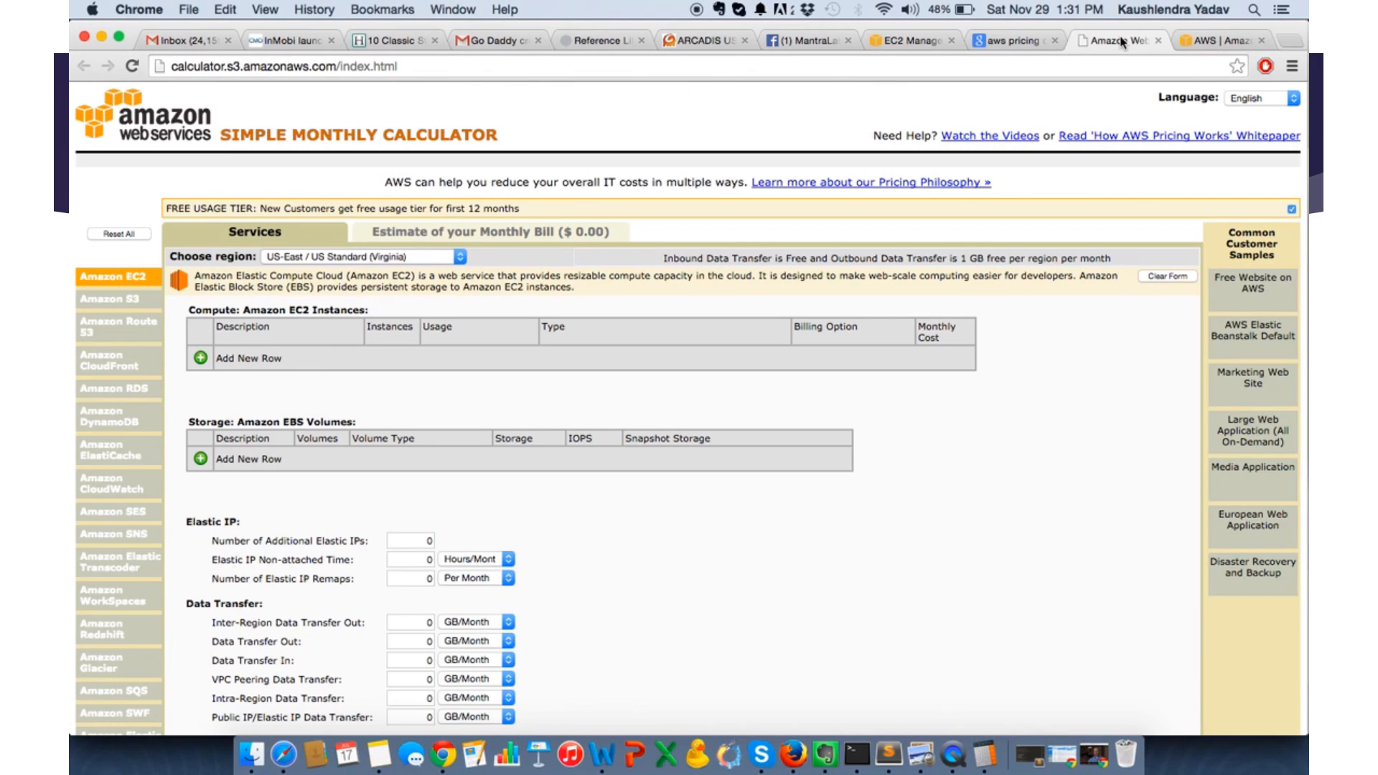
pyautogui.click(1014, 42)
pyautogui.click(893, 43)
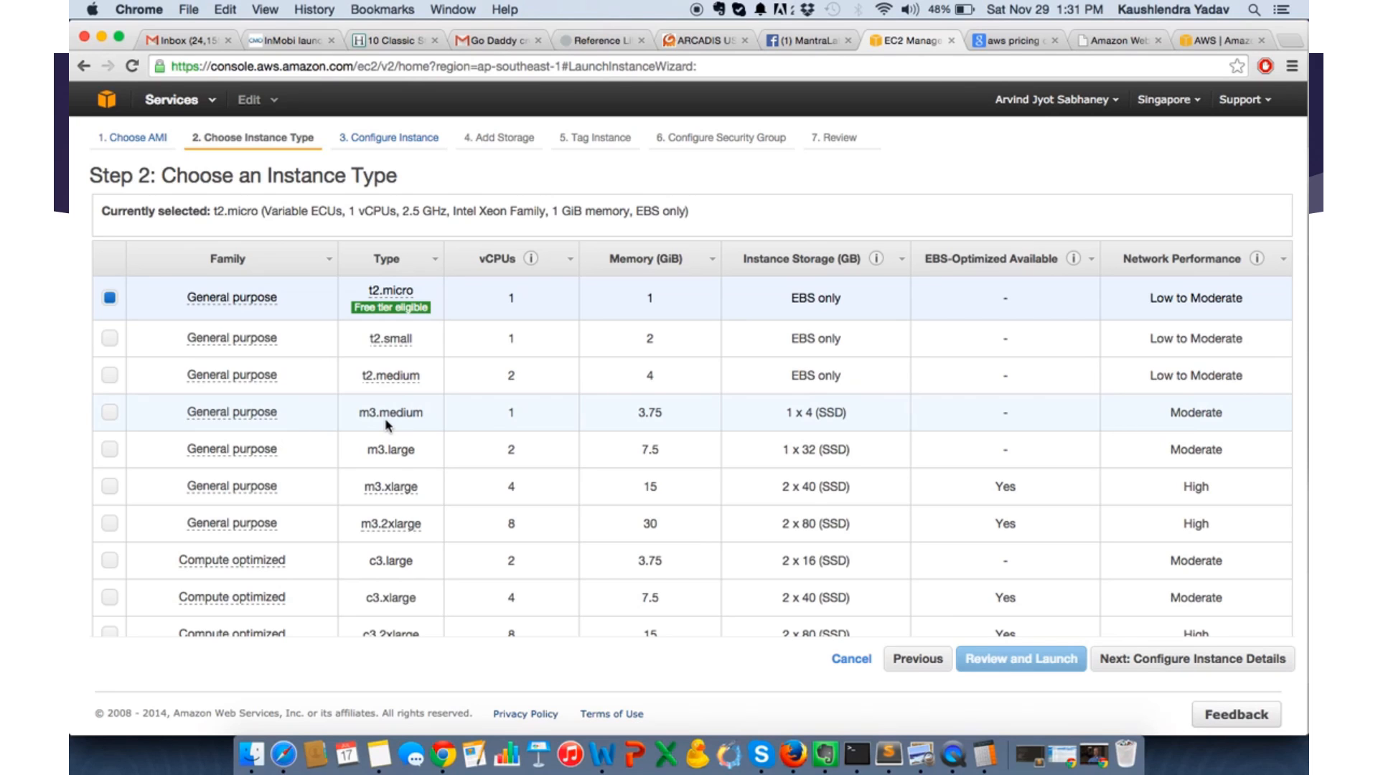
pyautogui.click(110, 414)
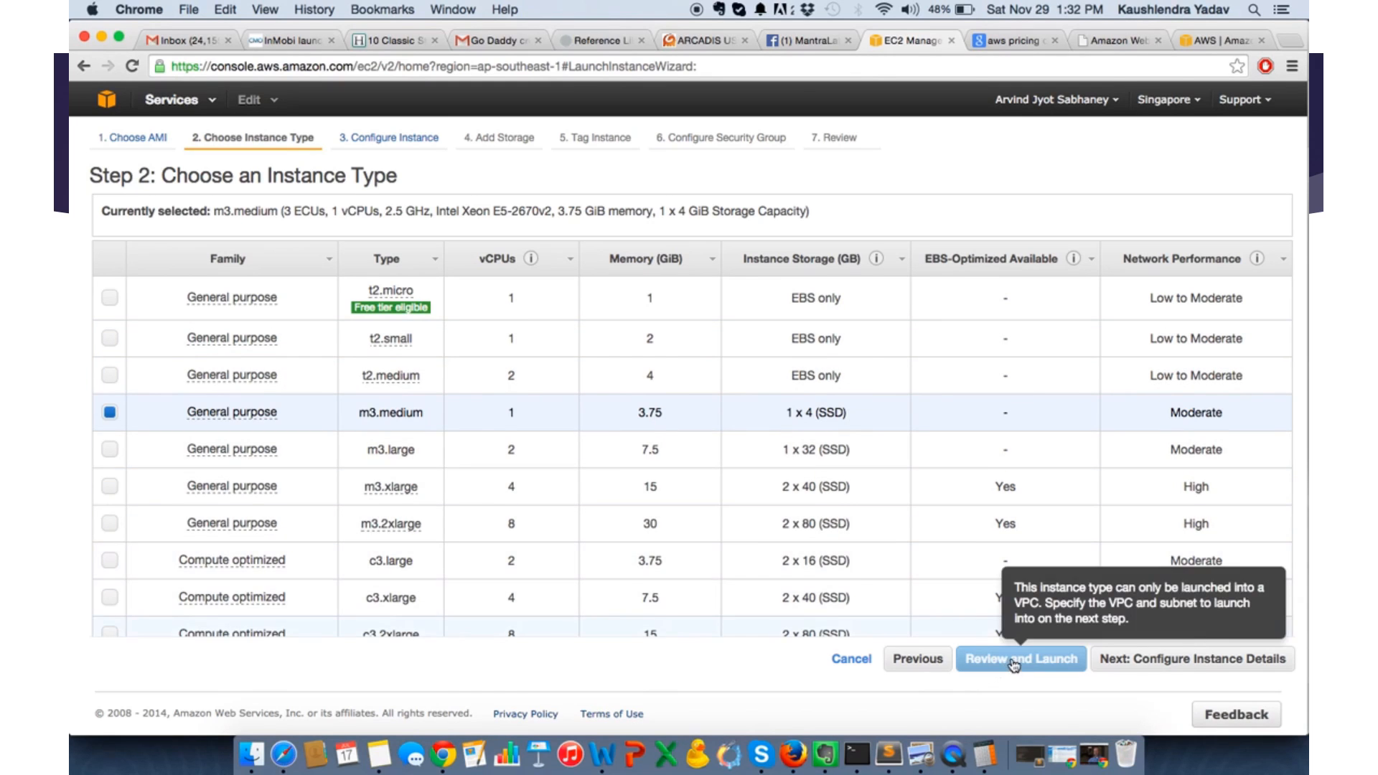
# - Keep the default instance details and advance the launch wizard to the Add Storage stage
pyautogui.click(1142, 661)
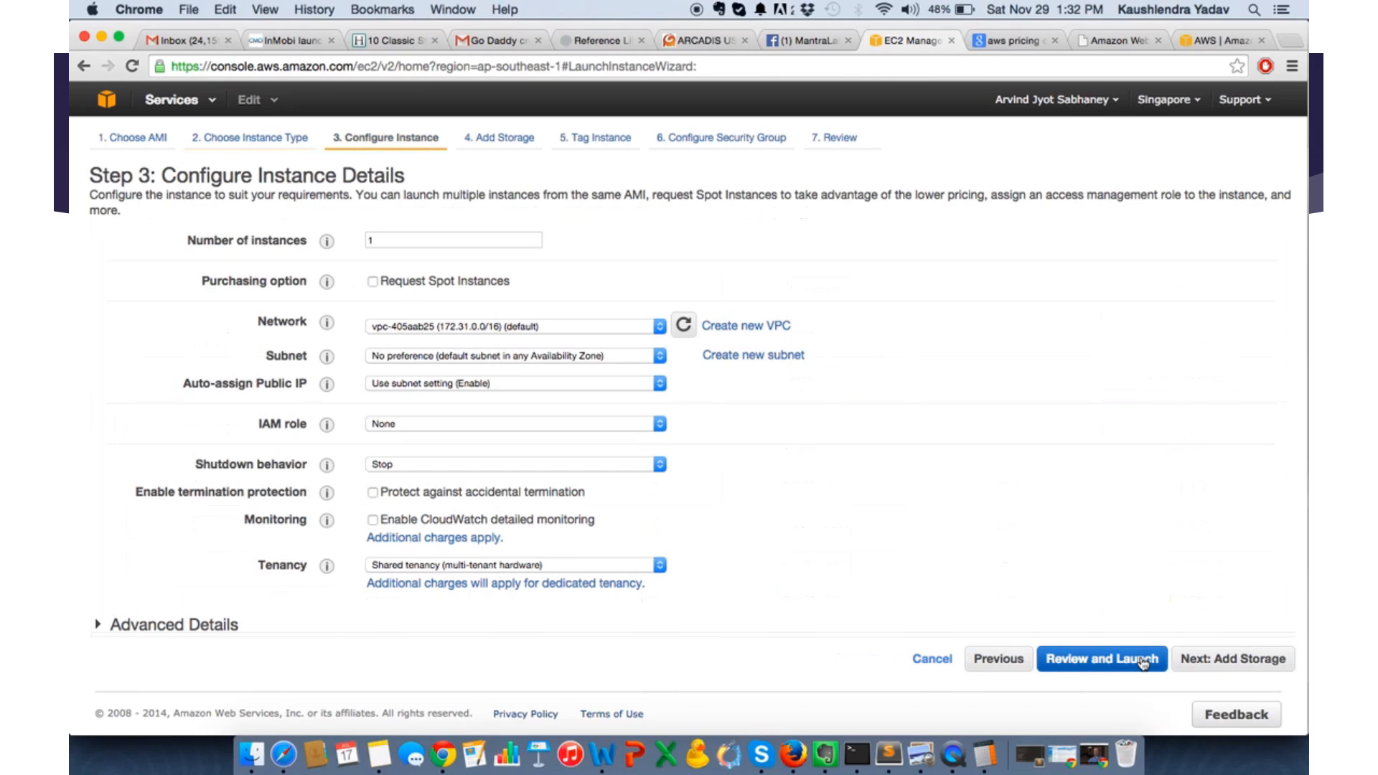
pyautogui.click(996, 658)
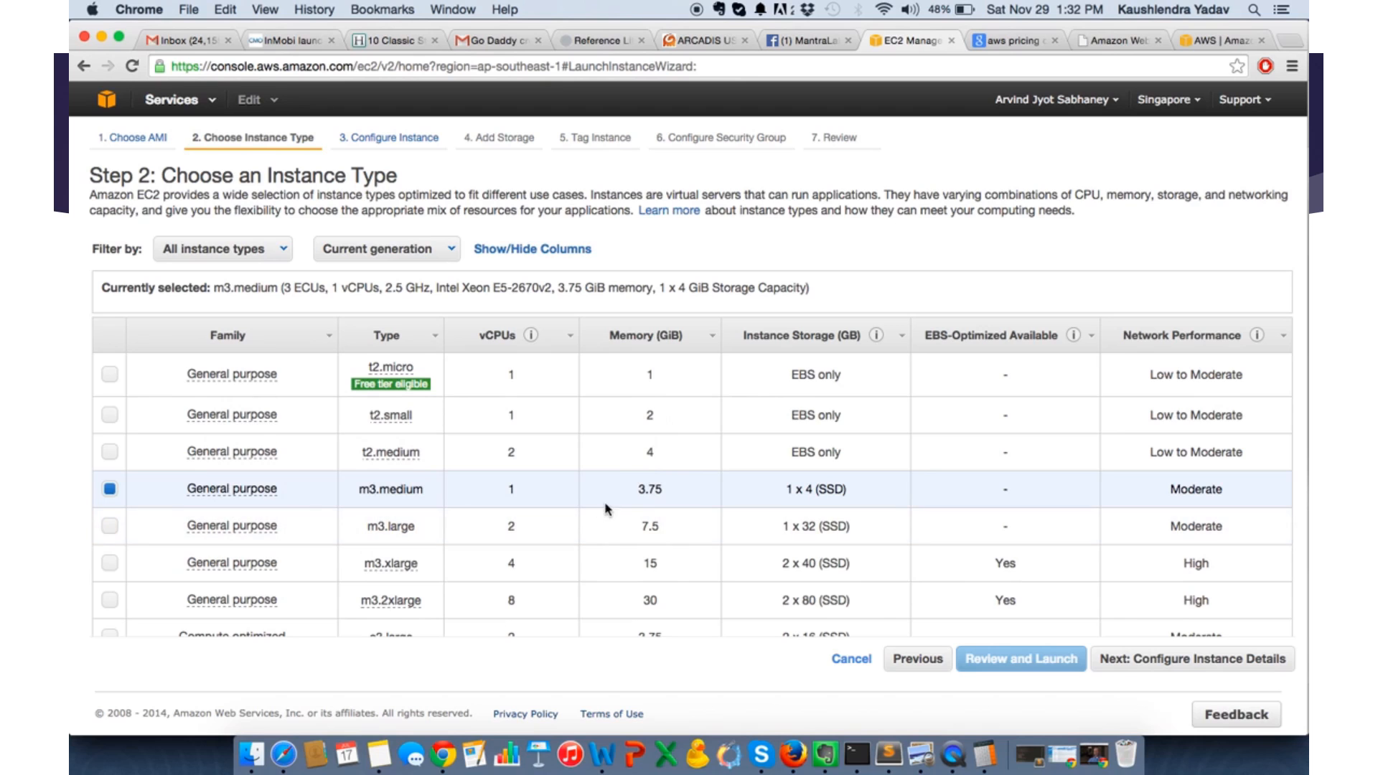
pyautogui.click(1181, 659)
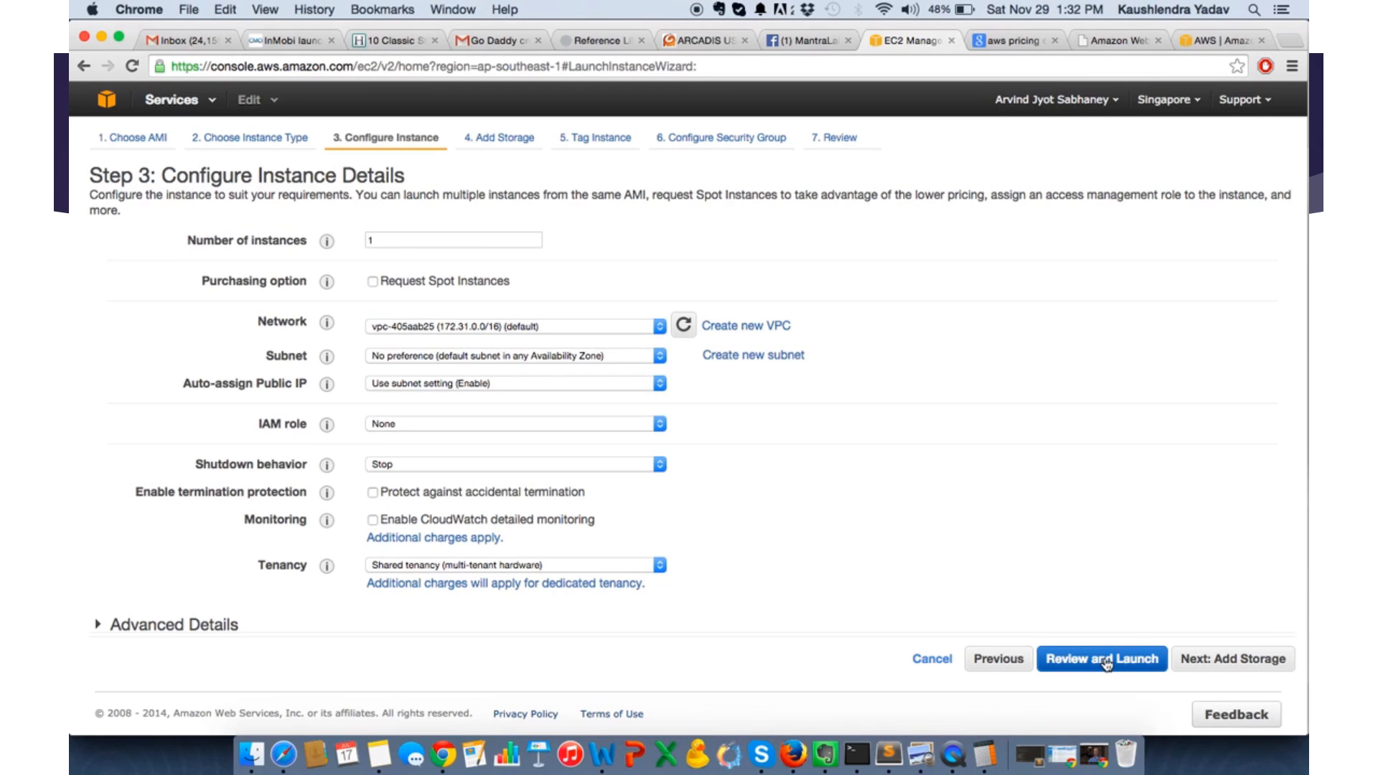
pyautogui.click(1208, 660)
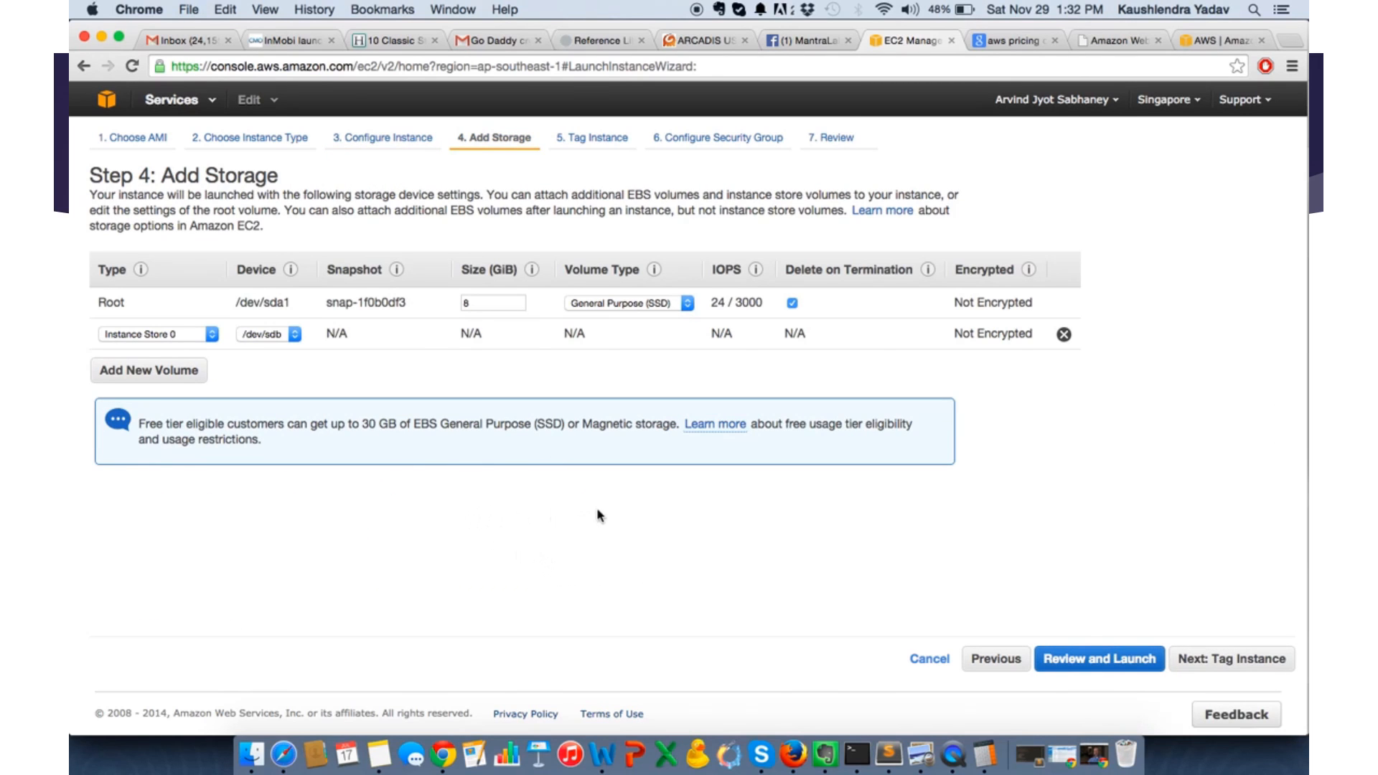
# - Set the root volume size to 24 GiB
pyautogui.doubleClick(477, 305)
pyautogui.write('2')
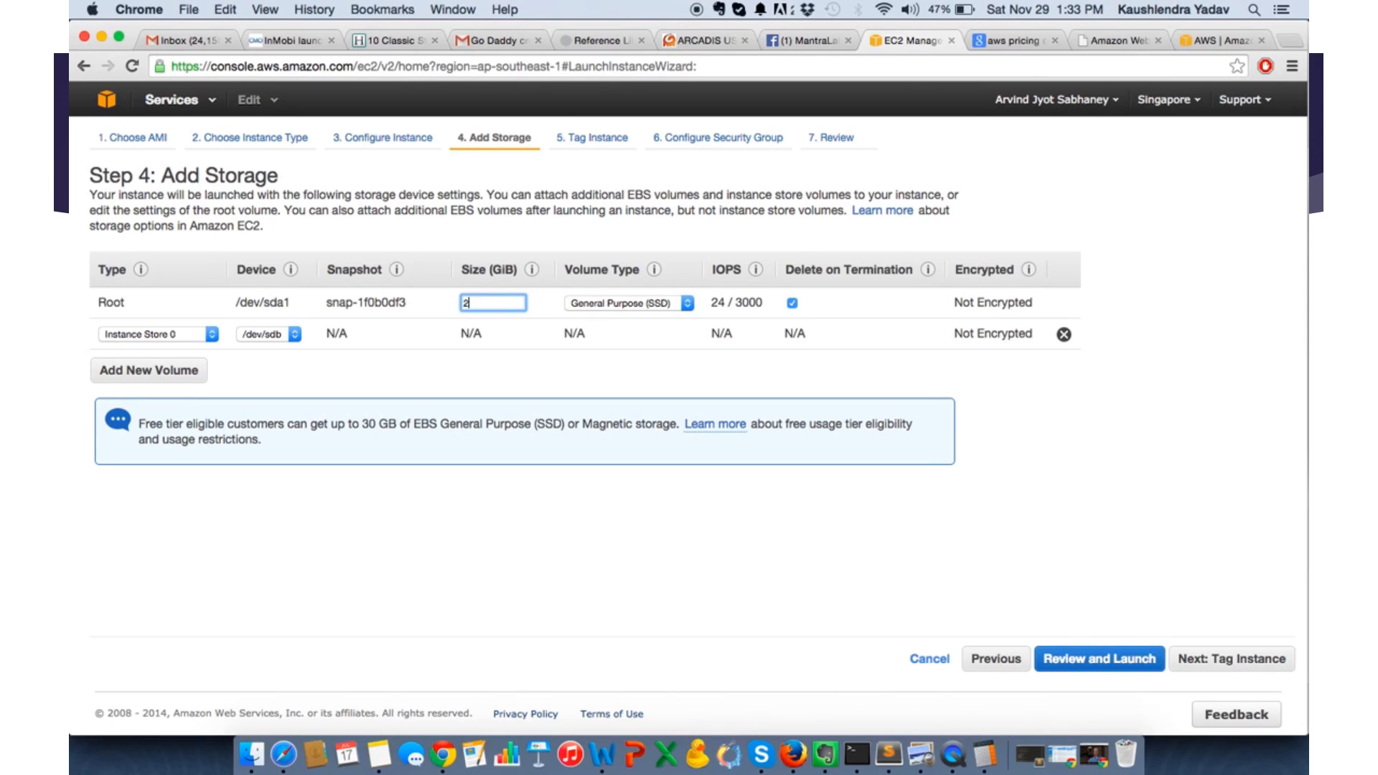
pyautogui.write('4')
# - Search Google for "s3 pricing" in a new tab and view the Storage Pricing table on the AWS S3 pricing page
pyautogui.press('super+t')
pyautogui.write('s3')
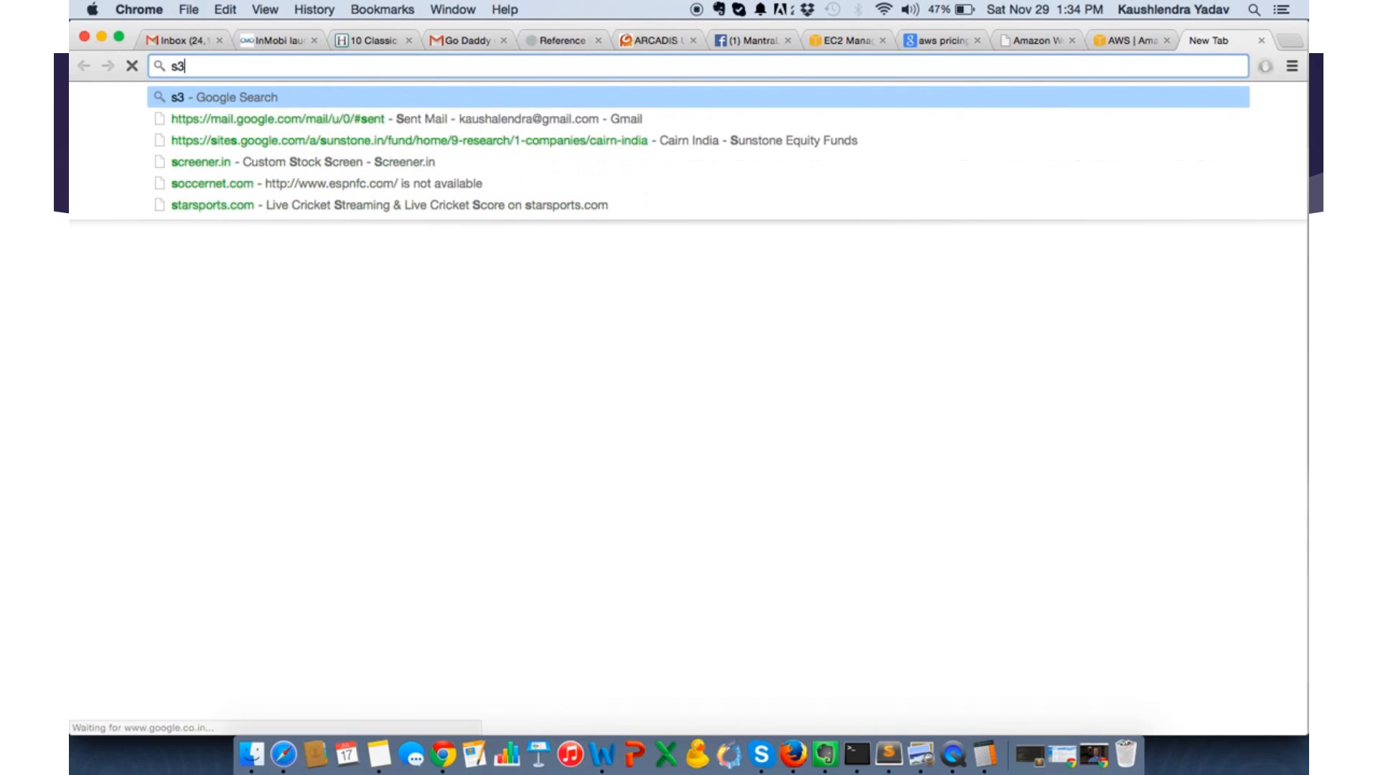
pyautogui.write(' pricing')
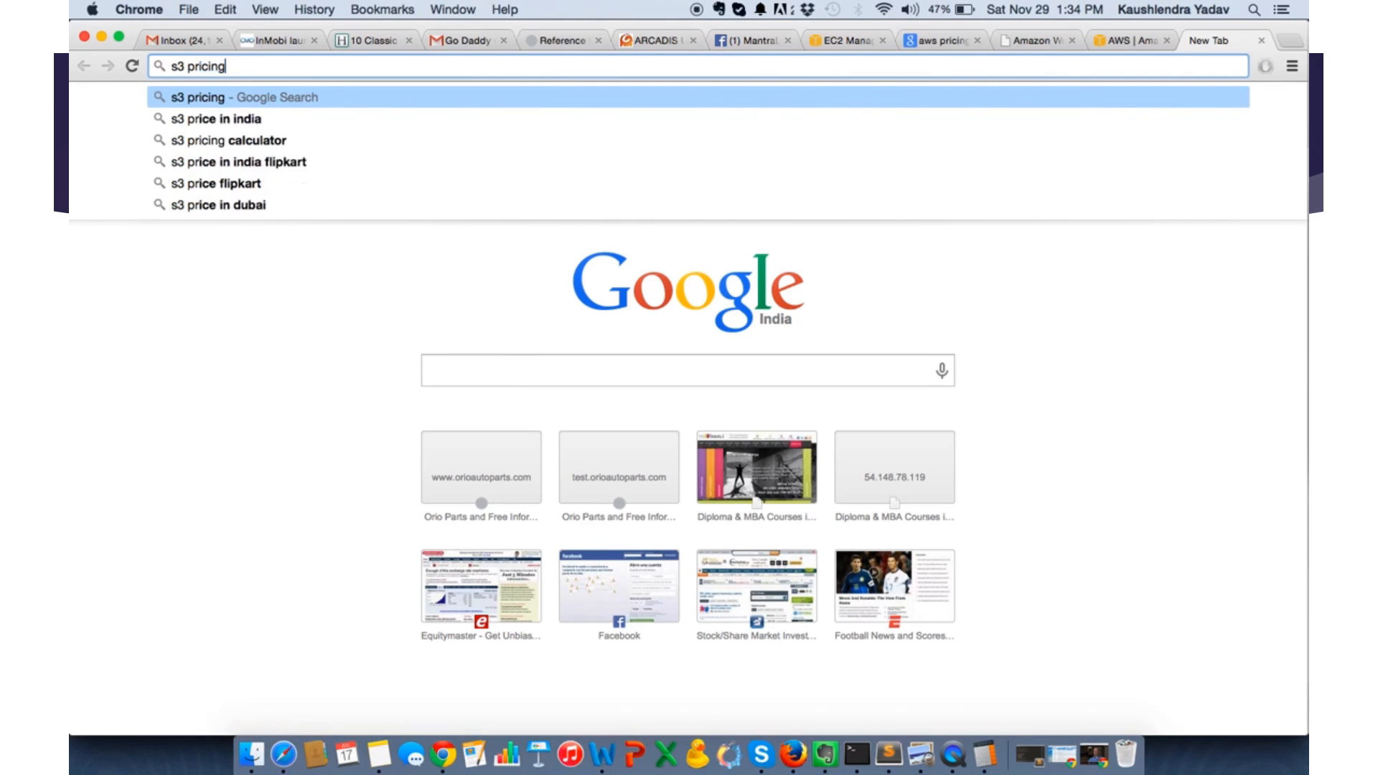
pyautogui.press('Return')
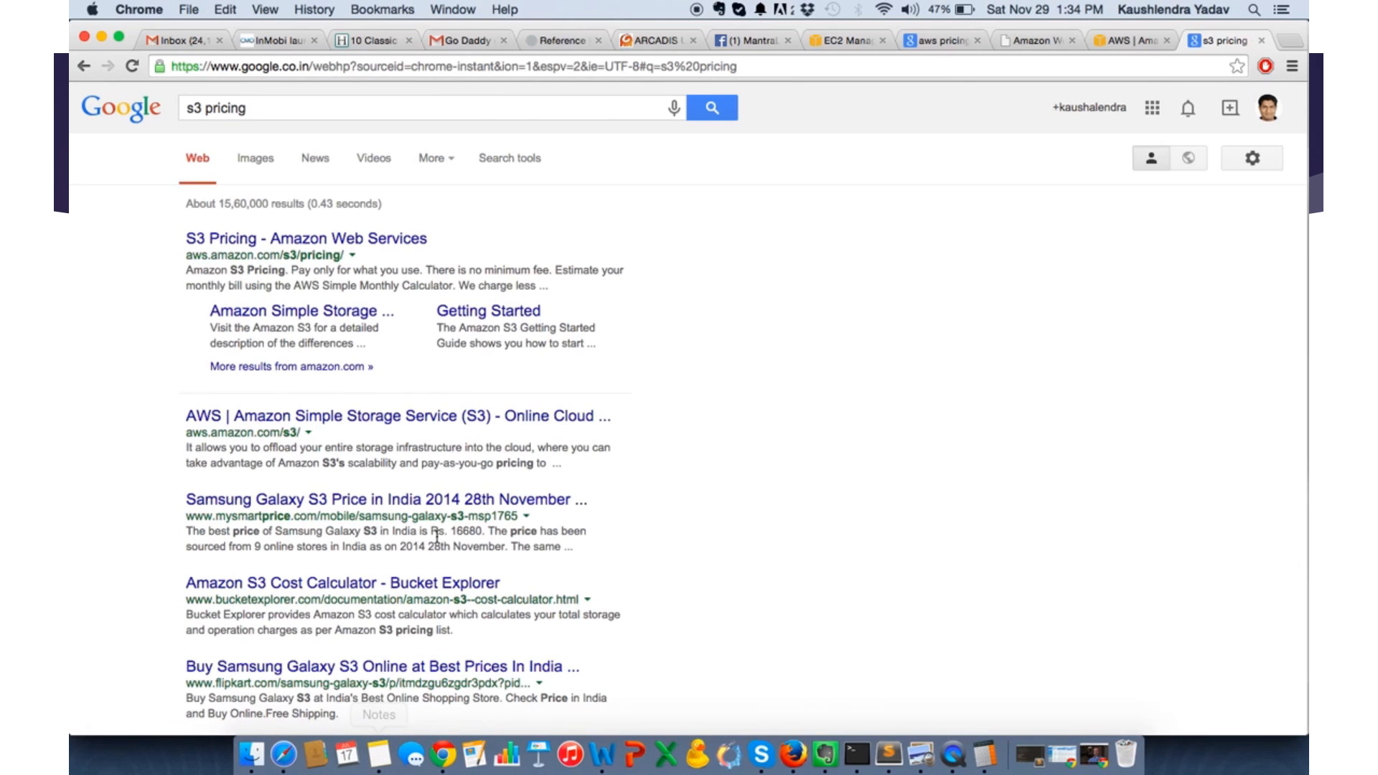
pyautogui.keyDown('super'); pyautogui.click(288, 244); pyautogui.keyUp('super')
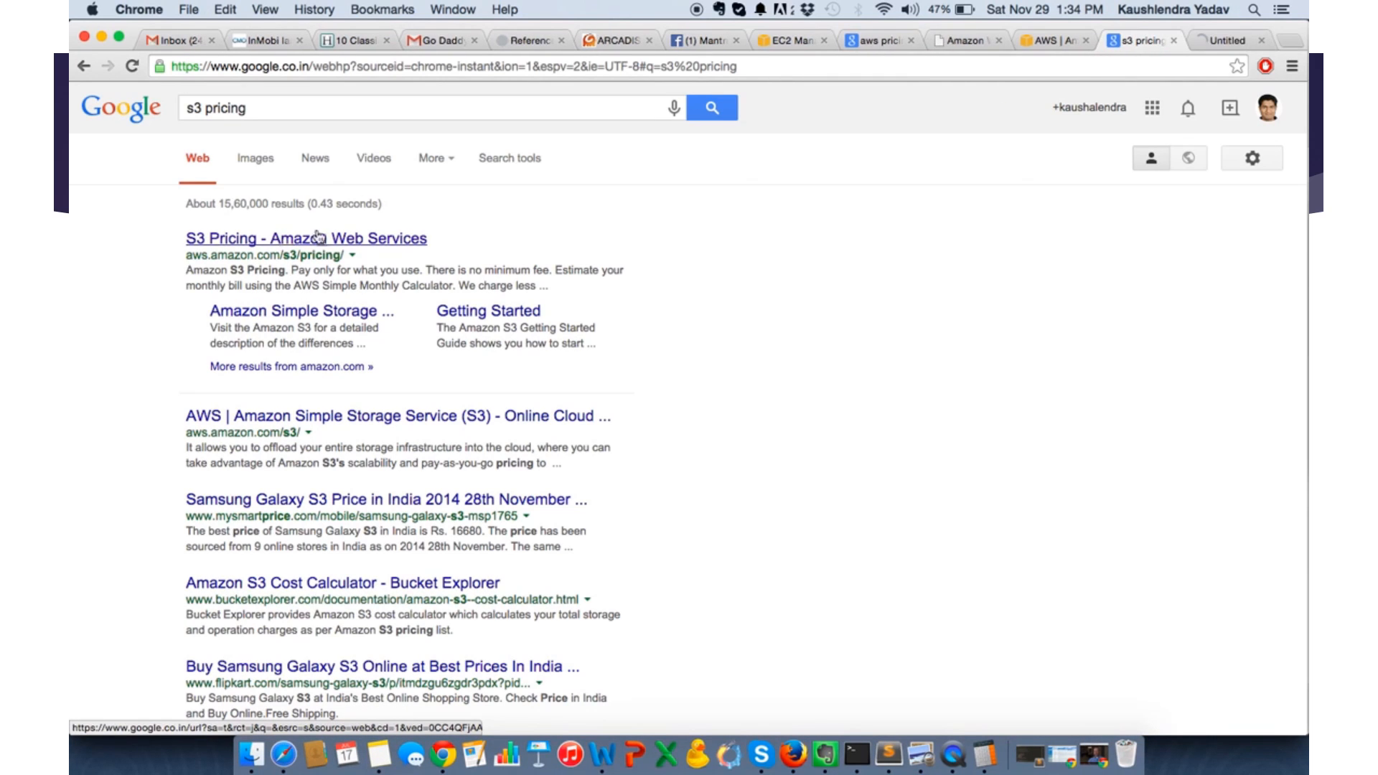
pyautogui.click(1224, 41)
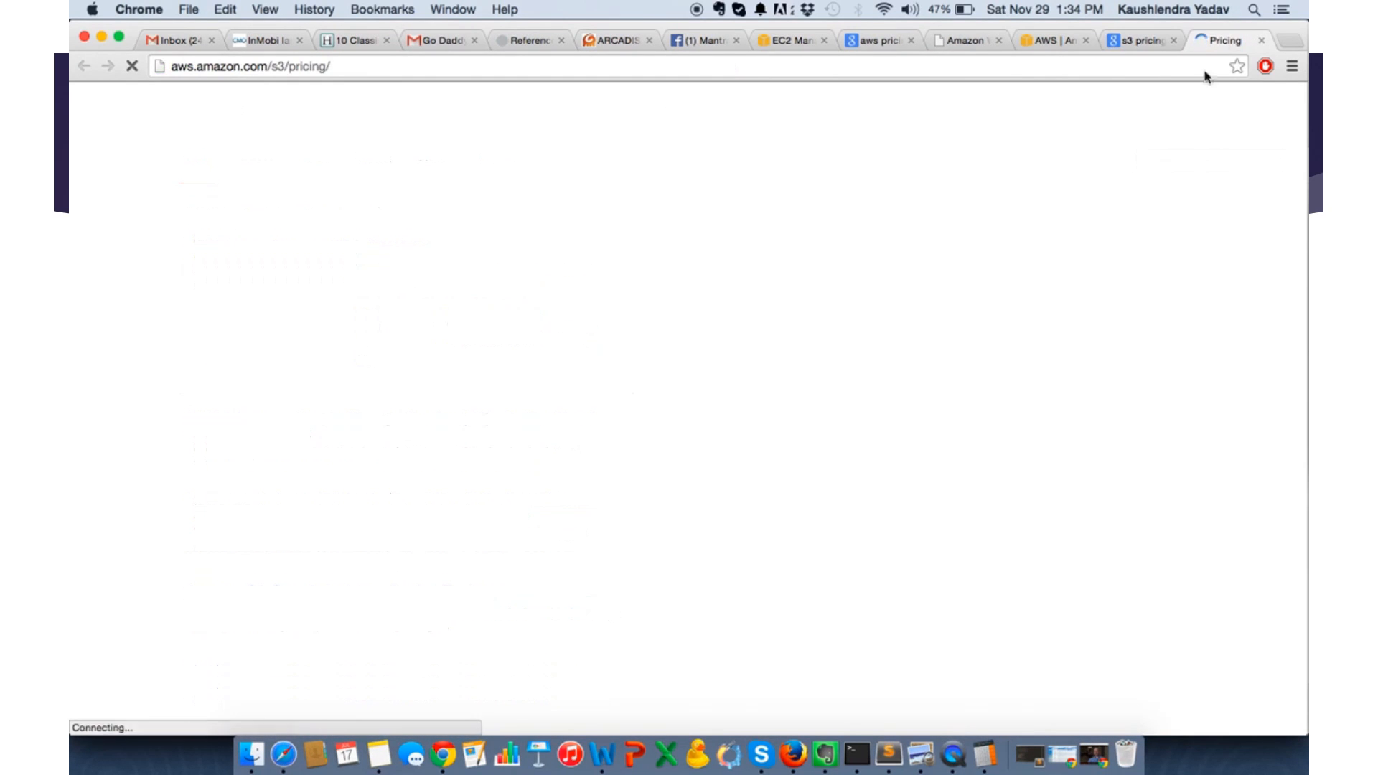
pyautogui.scroll(-5, 996, 590)
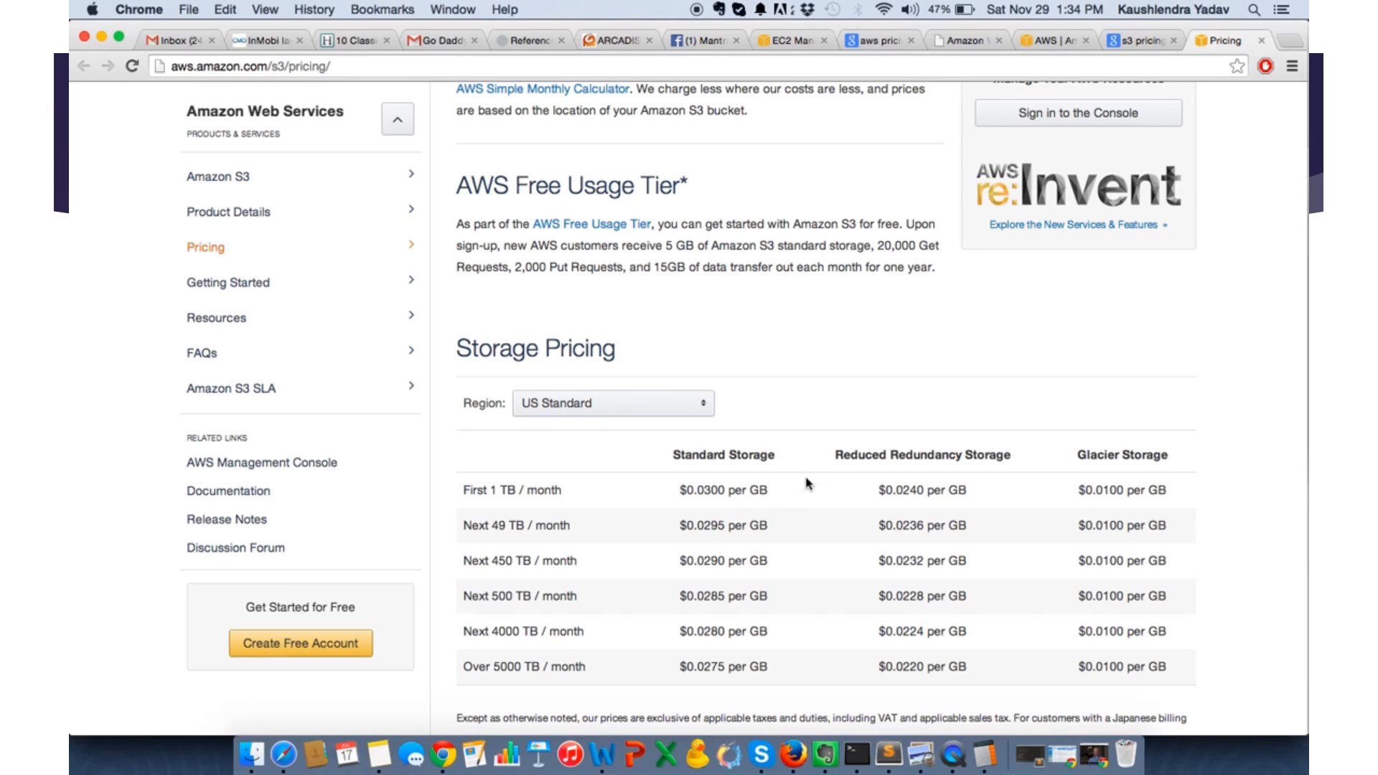
# - Open Calculator and work out the monthly S3 storage cost of 100 GB as 100 × 0.03
pyautogui.click(1255, 12)
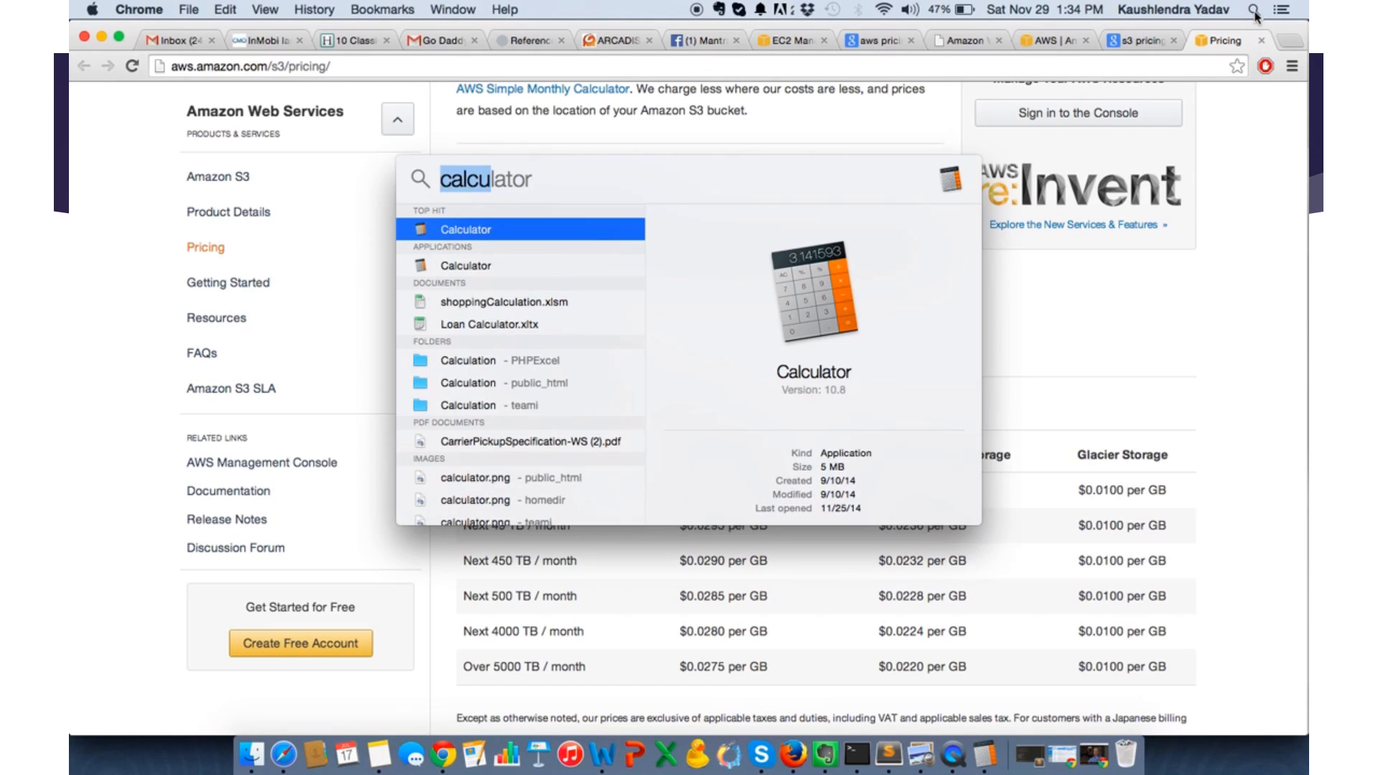
pyautogui.press('Return')
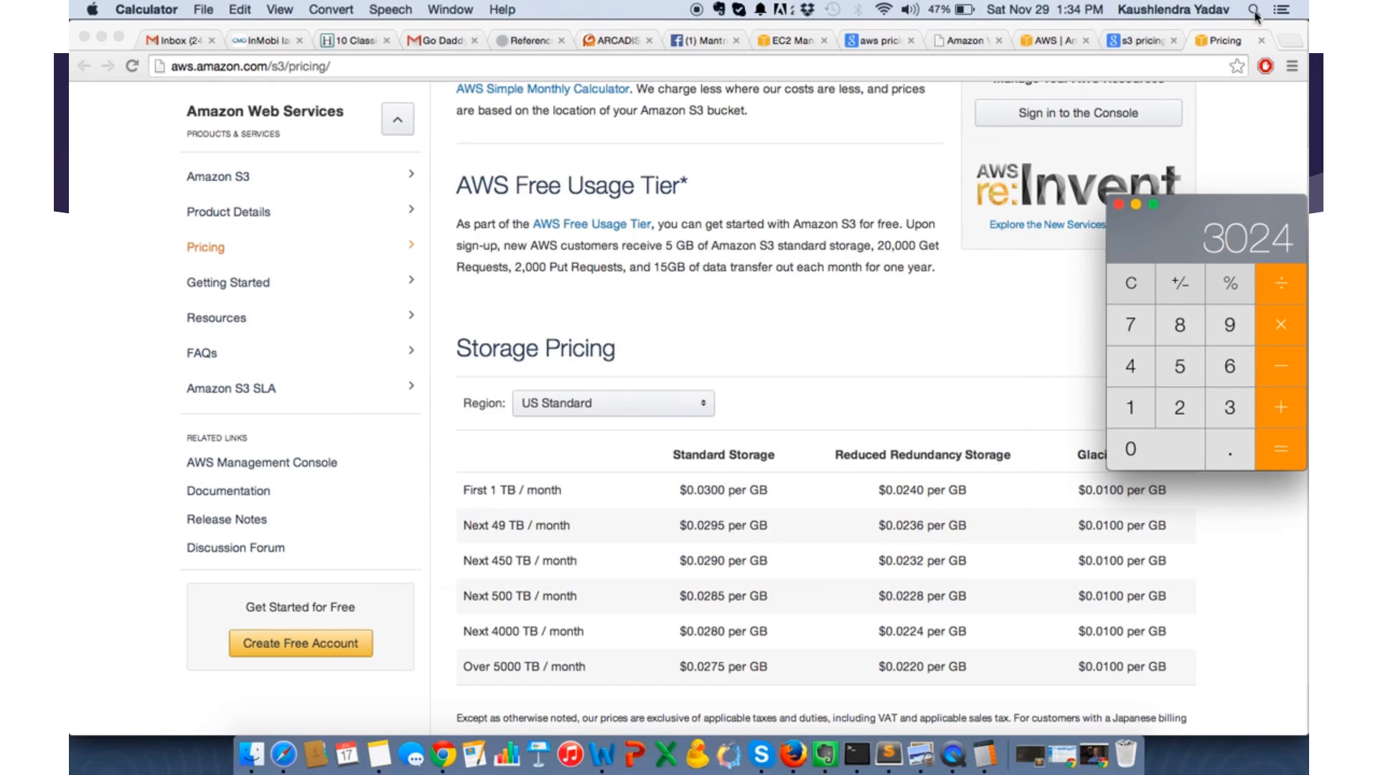
pyautogui.write('100')
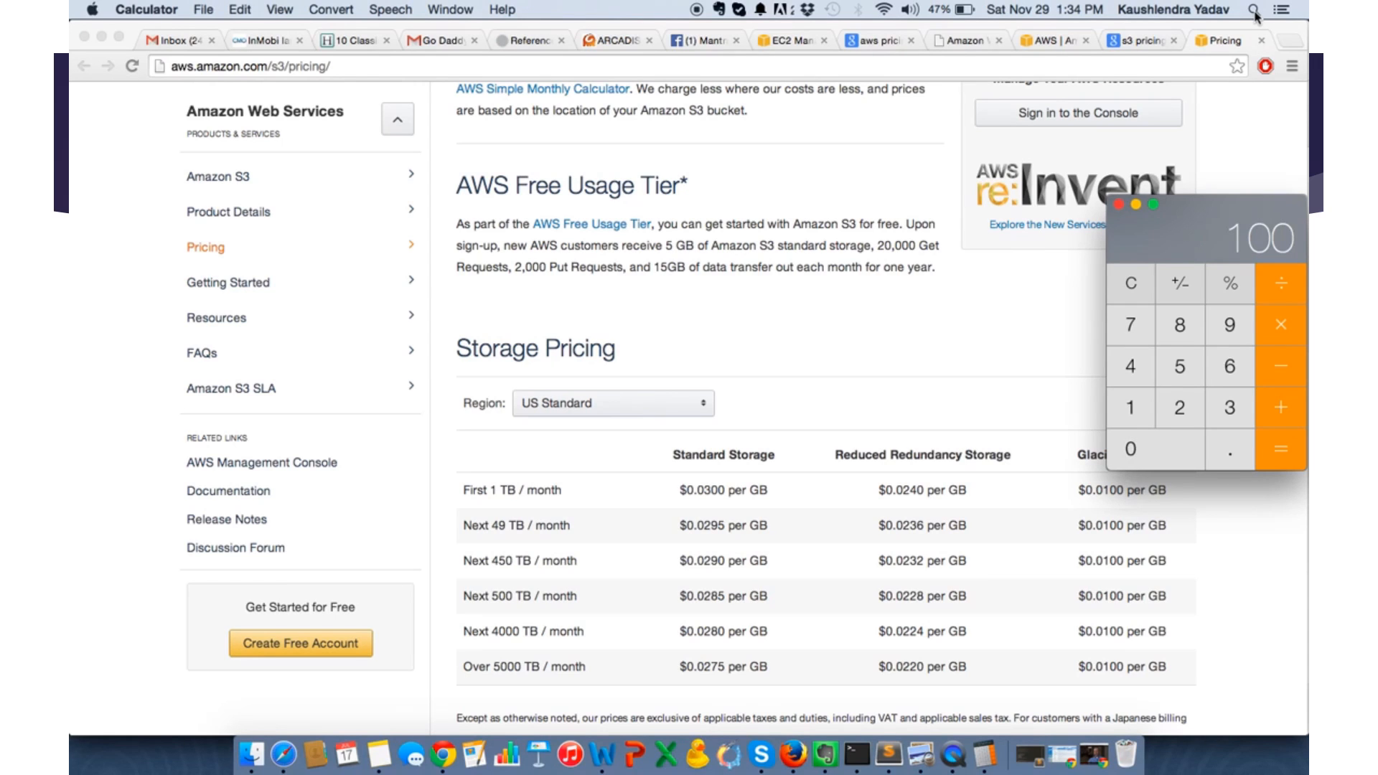
pyautogui.press('*')
pyautogui.write('0.03')
pyautogui.press('Return')
# - Return to the EC2 launch wizard in Chrome, set the root volume size to 16 GiB and advance to the Tag Instance stage
pyautogui.click(1146, 45)
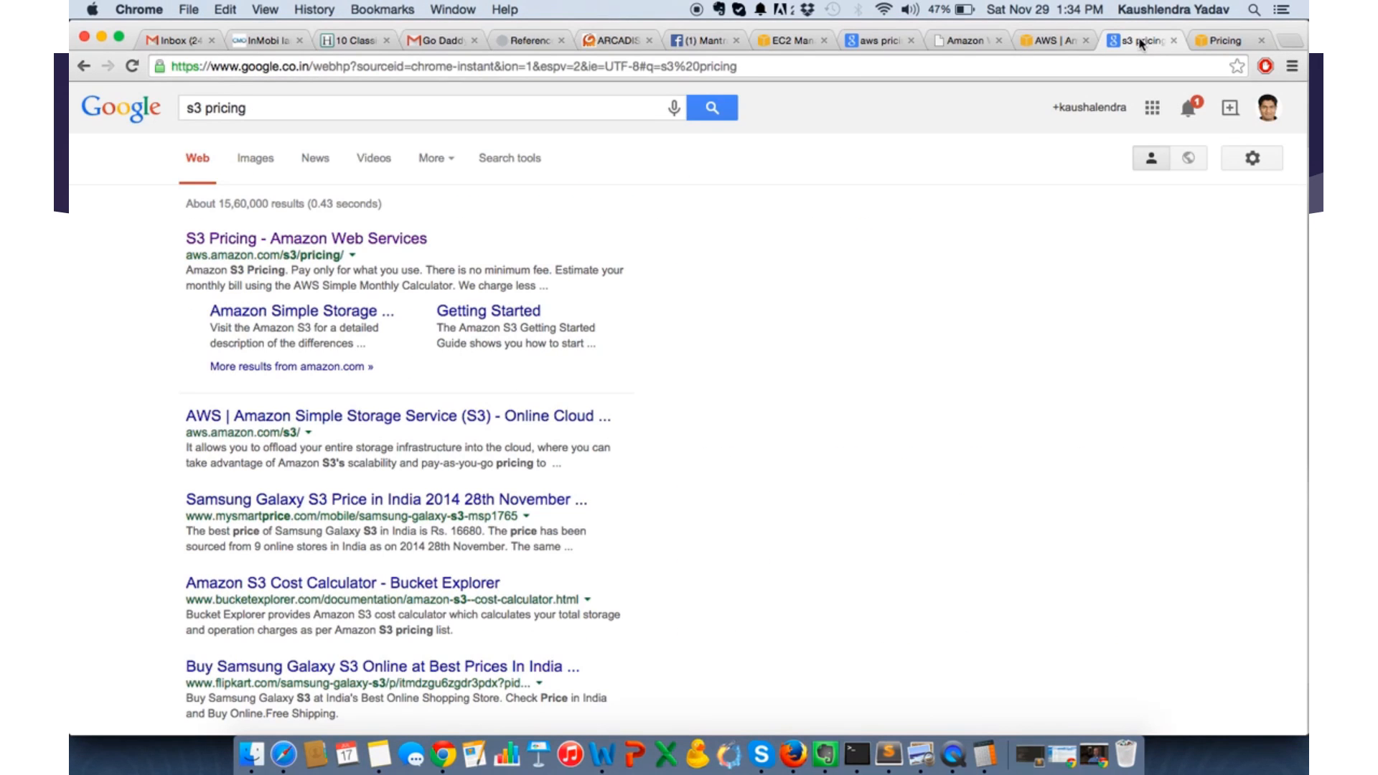
pyautogui.click(1045, 41)
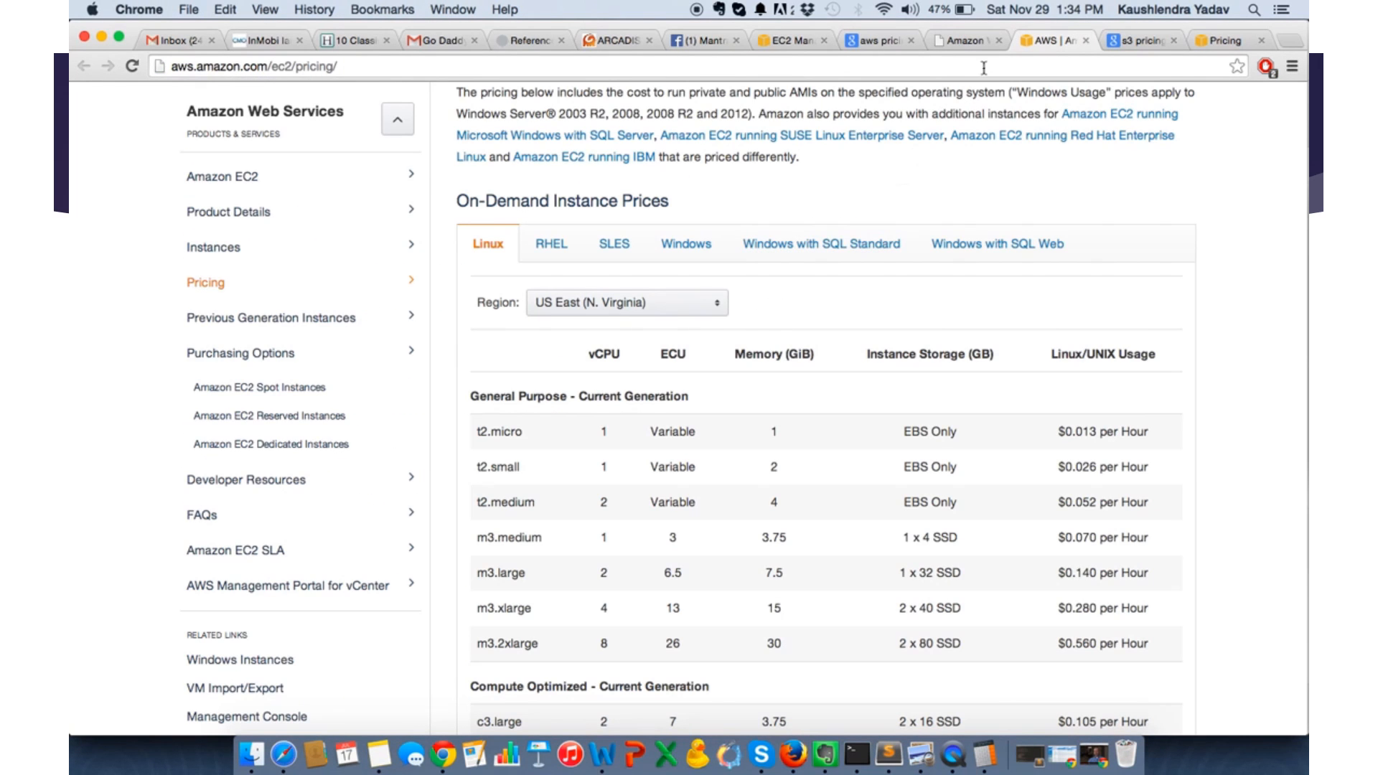
pyautogui.click(796, 41)
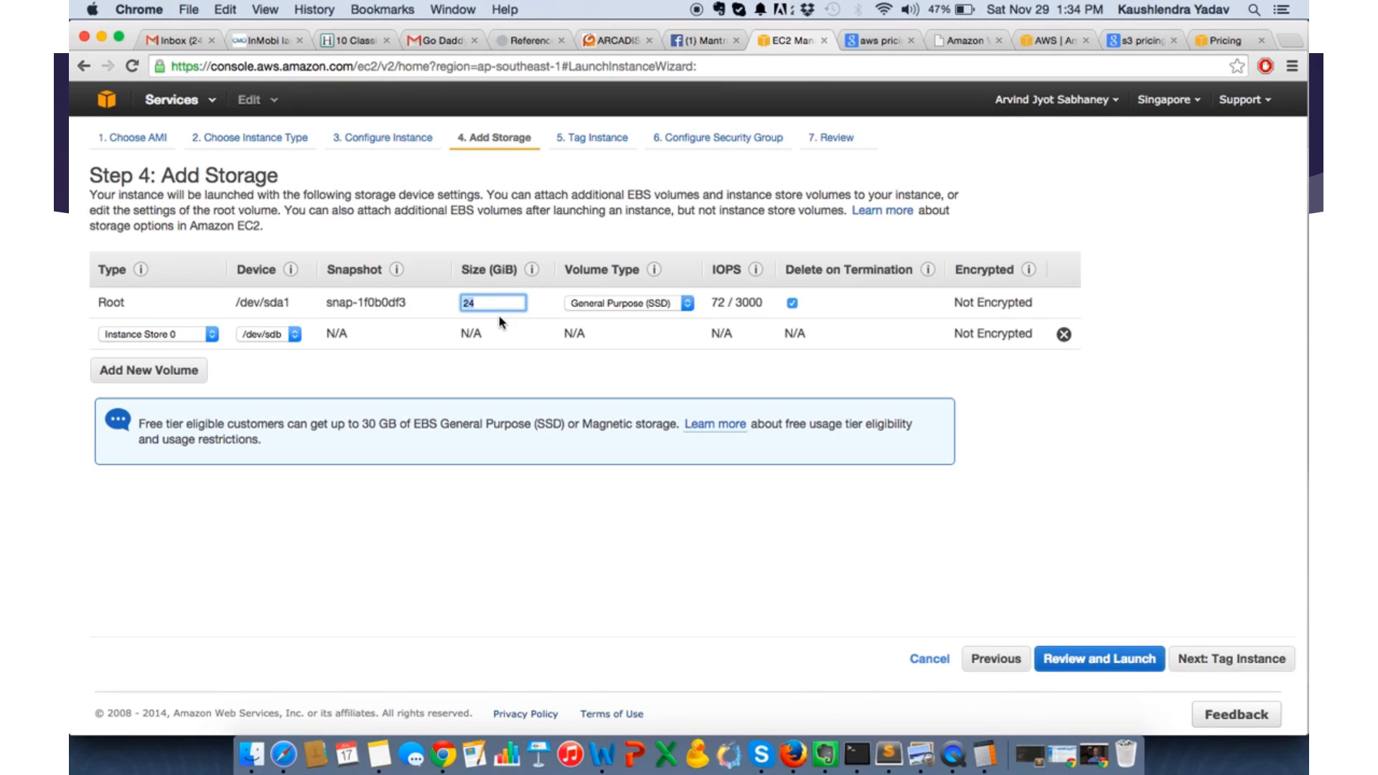
pyautogui.write('16')
pyautogui.click(535, 377)
pyautogui.click(1194, 662)
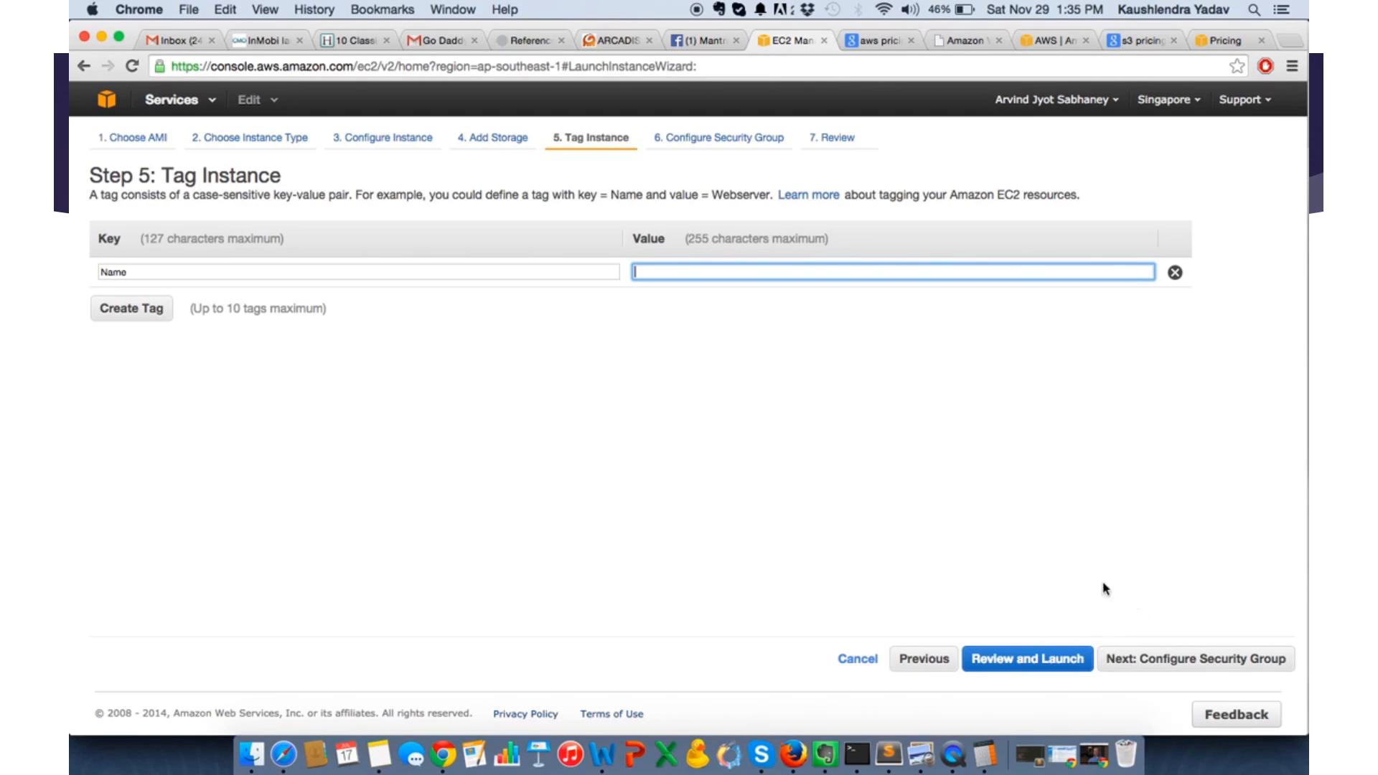
# - Leave the Name tag value empty, keep the default new security group with its SSH rule, and advance to the Review stage
pyautogui.click(1160, 664)
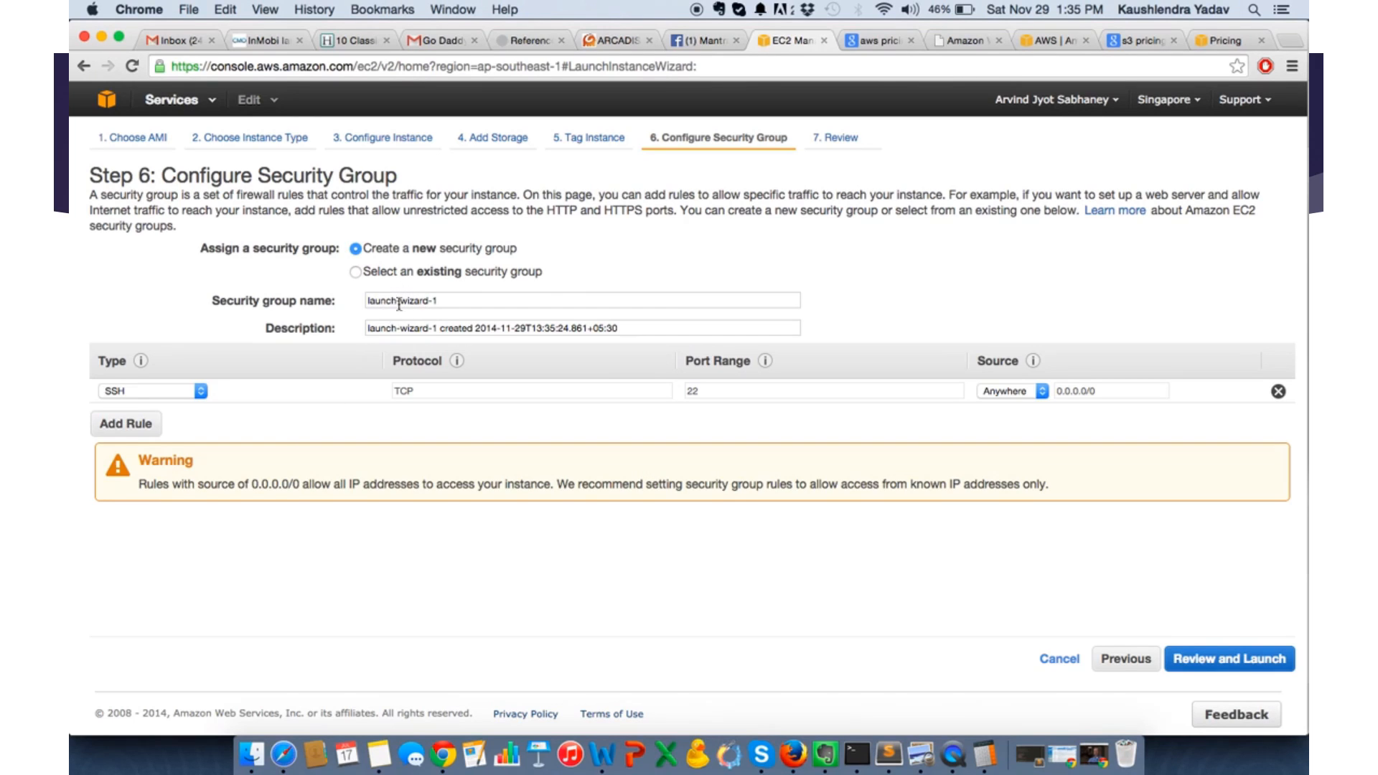
pyautogui.click(356, 273)
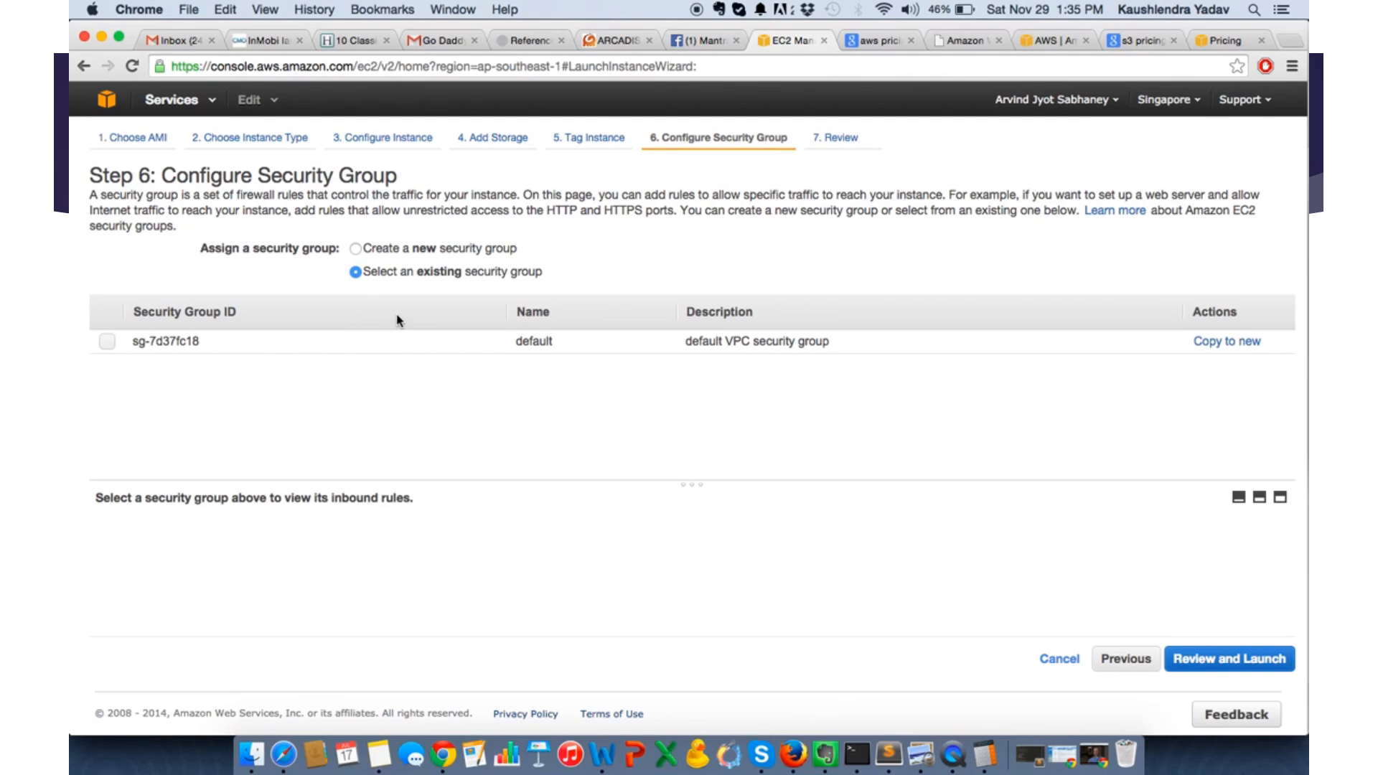
pyautogui.click(355, 249)
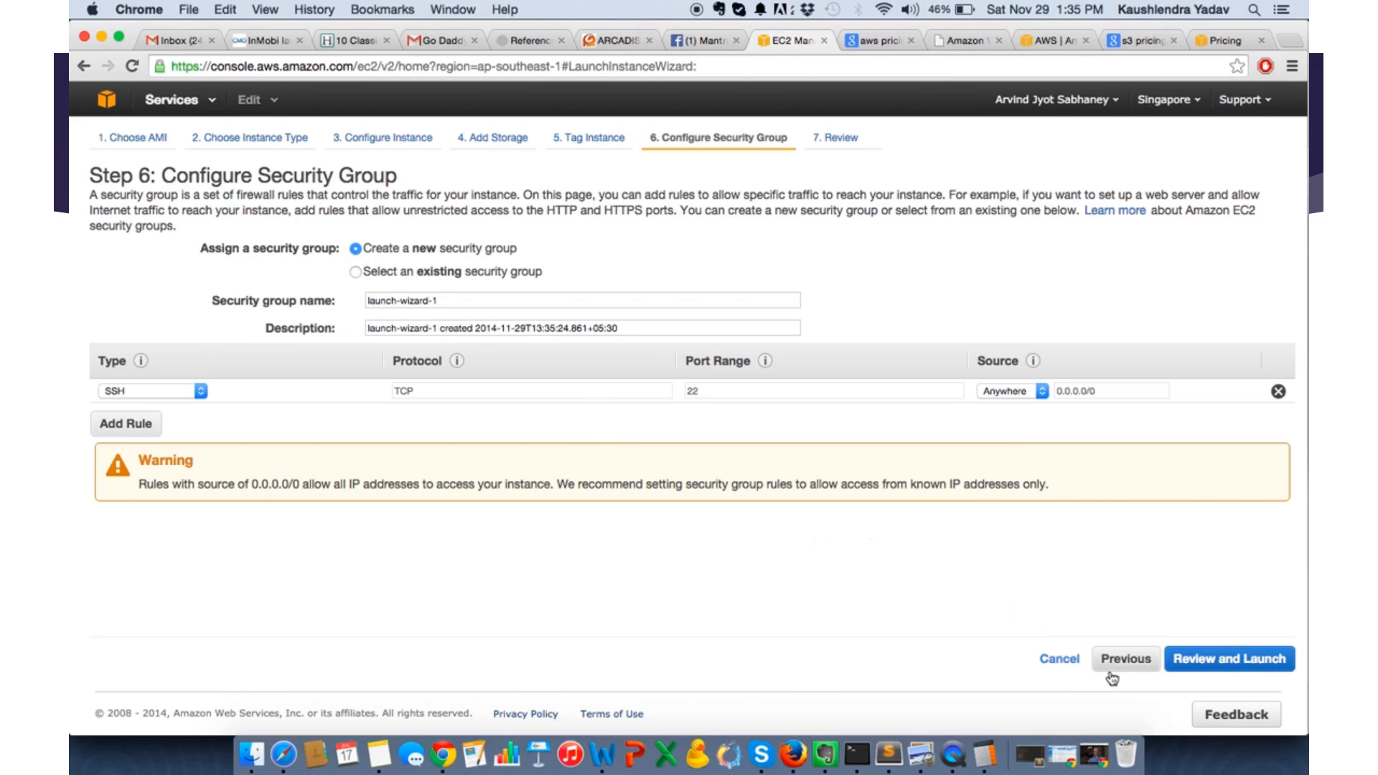
pyautogui.click(1211, 662)
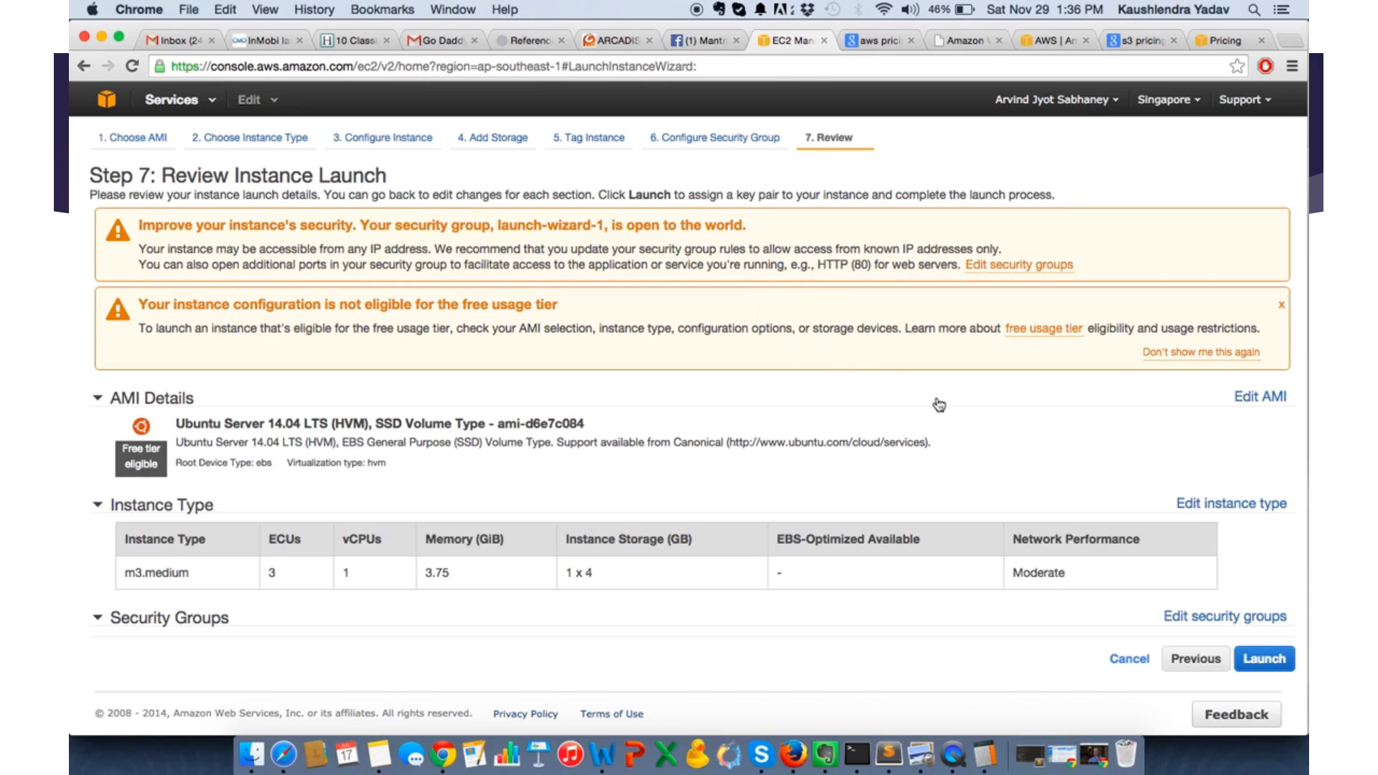
# - Review the instance launch summary and proceed with the launch to reach the key pair selection
pyautogui.scroll(-1, 942, 456)
pyautogui.scroll(-5, 943, 456)
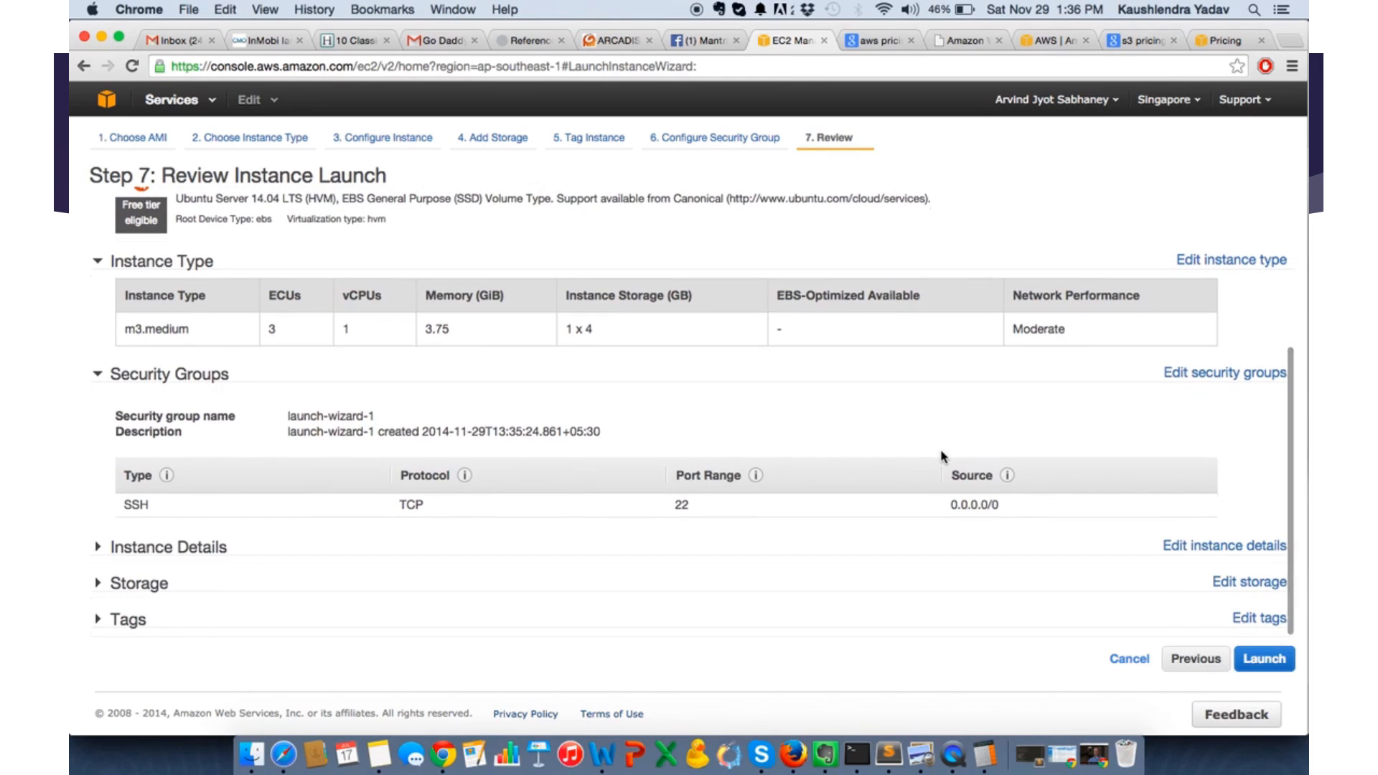
pyautogui.scroll(3, 943, 456)
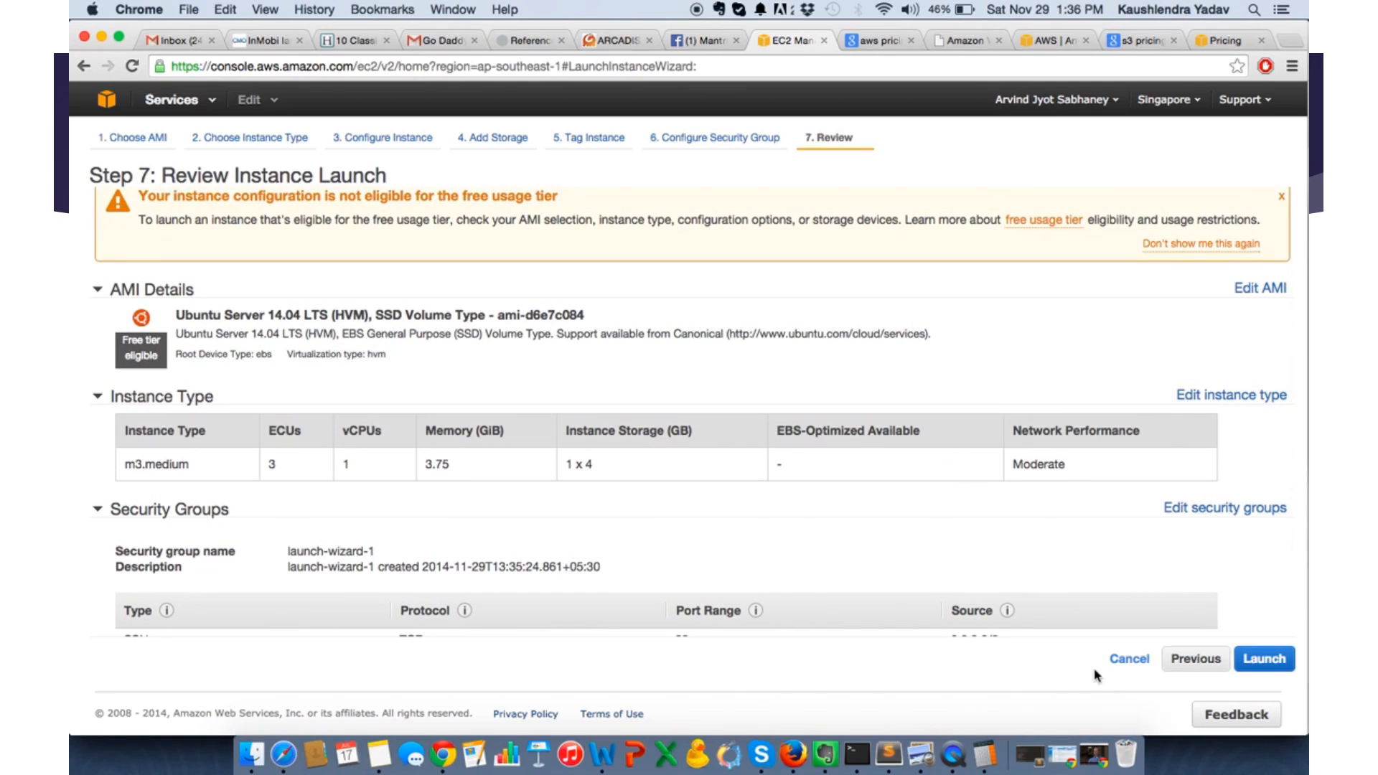
pyautogui.click(1265, 665)
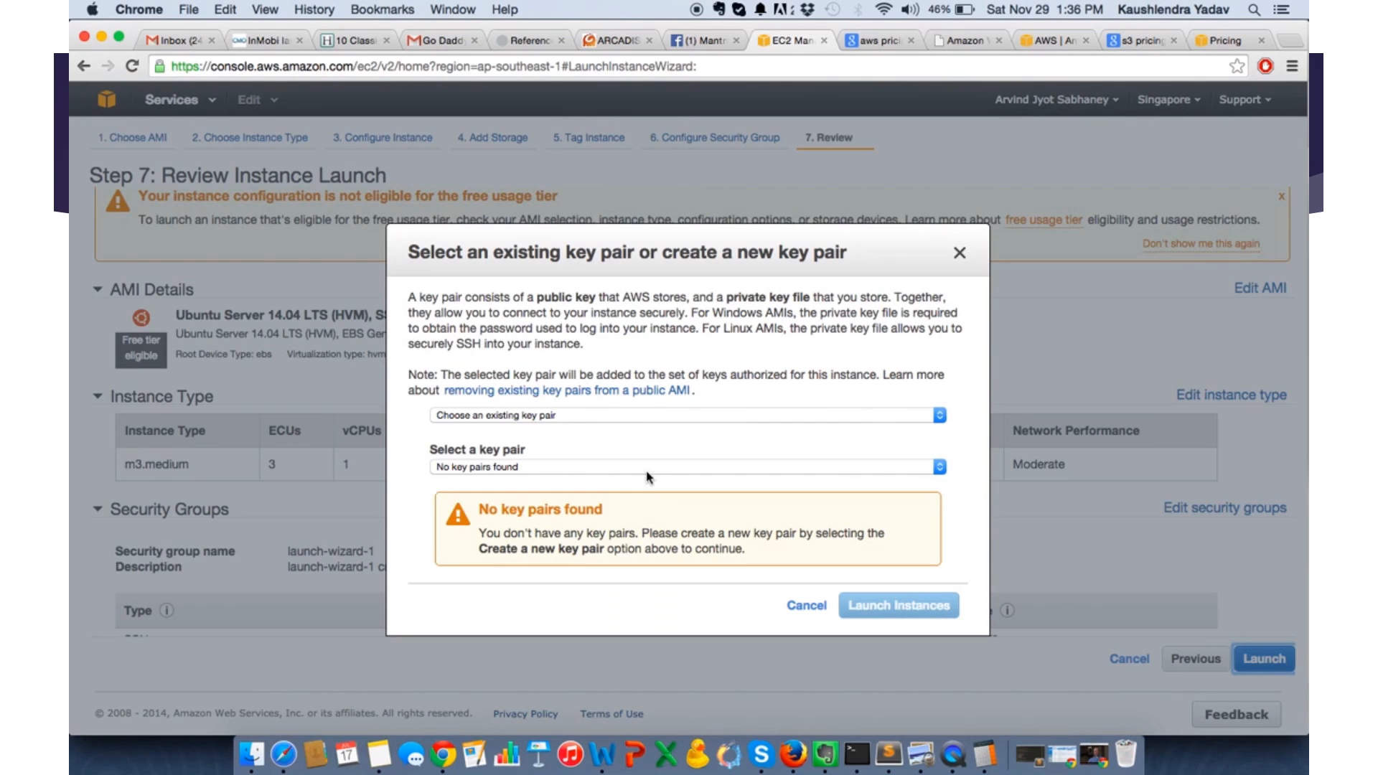
# - Examine the key pair options and the list of existing key pairs
pyautogui.click(557, 417)
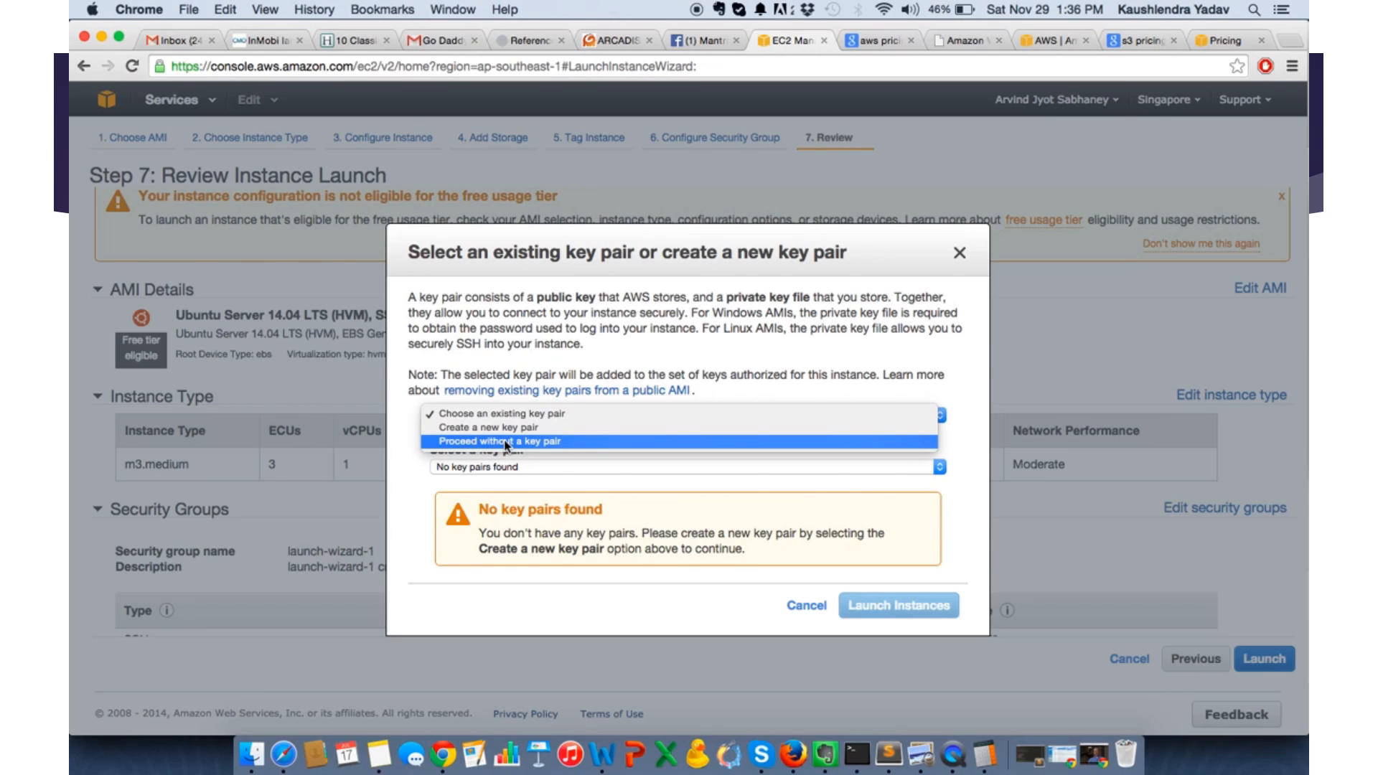
pyautogui.click(474, 415)
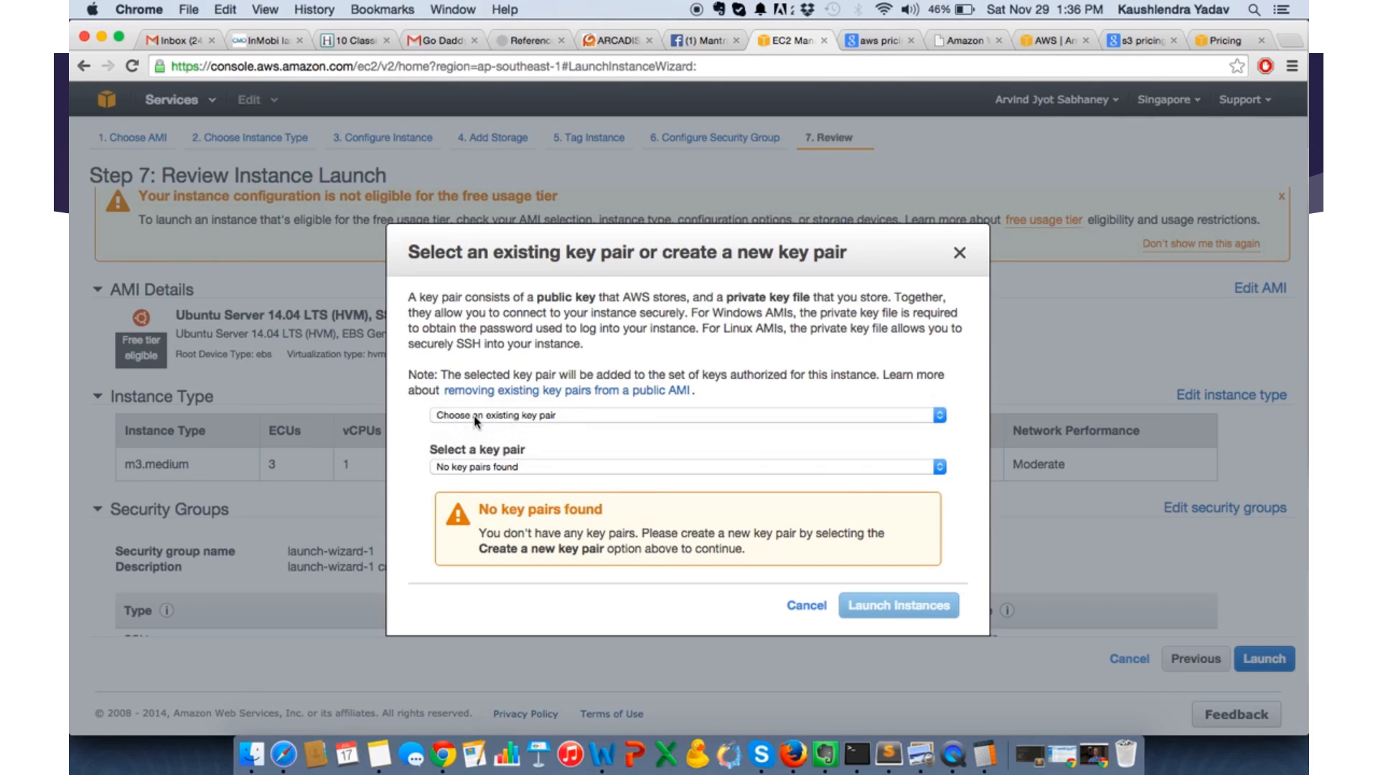
pyautogui.click(505, 468)
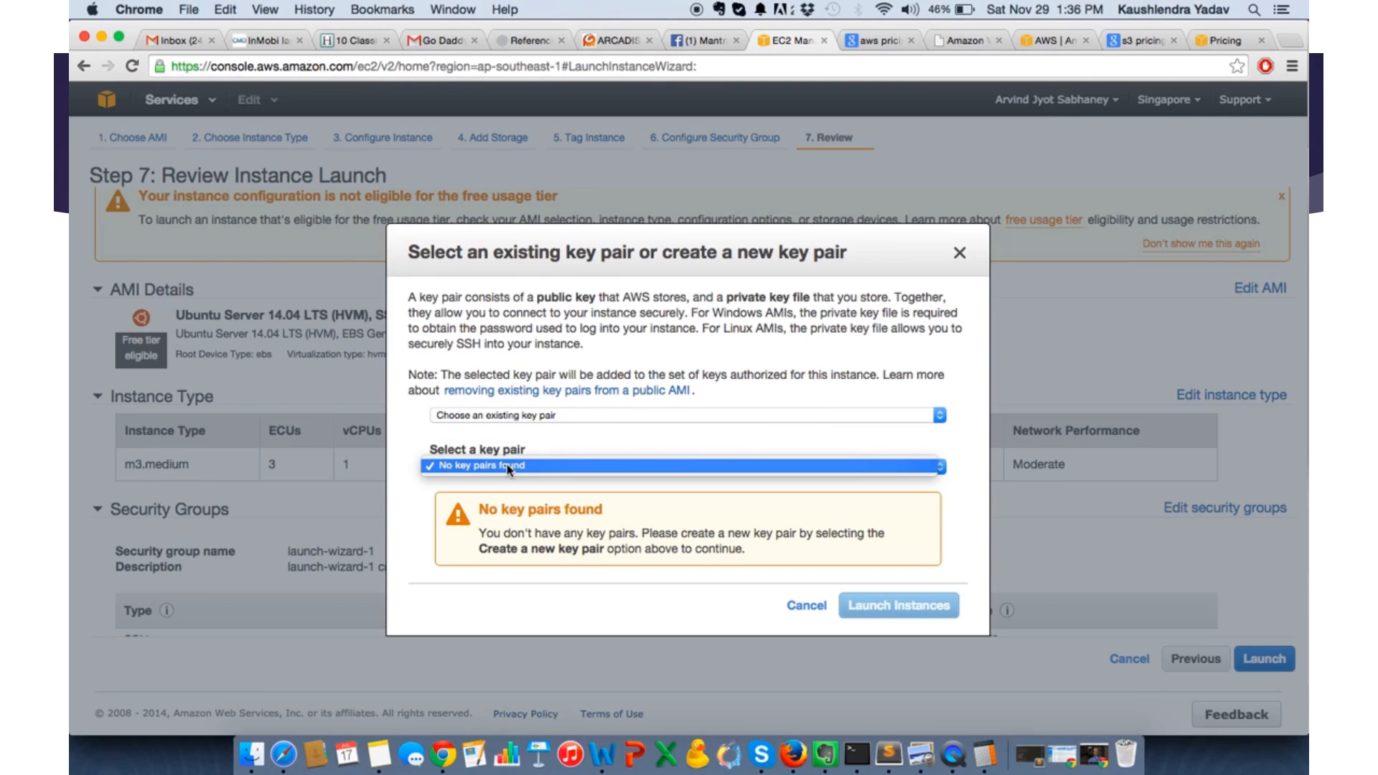
pyautogui.click(425, 467)
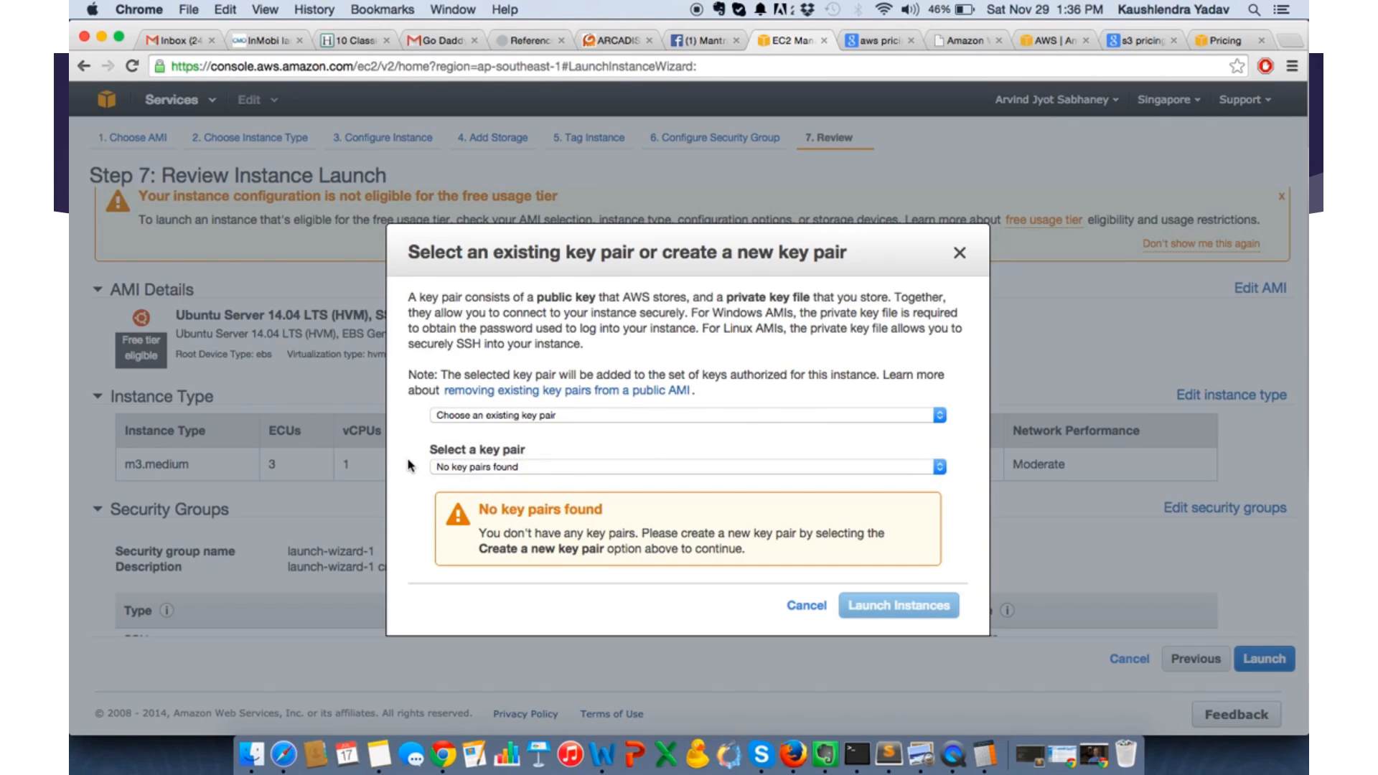
# - Create a new key pair named teami and download its private key file
pyautogui.click(495, 415)
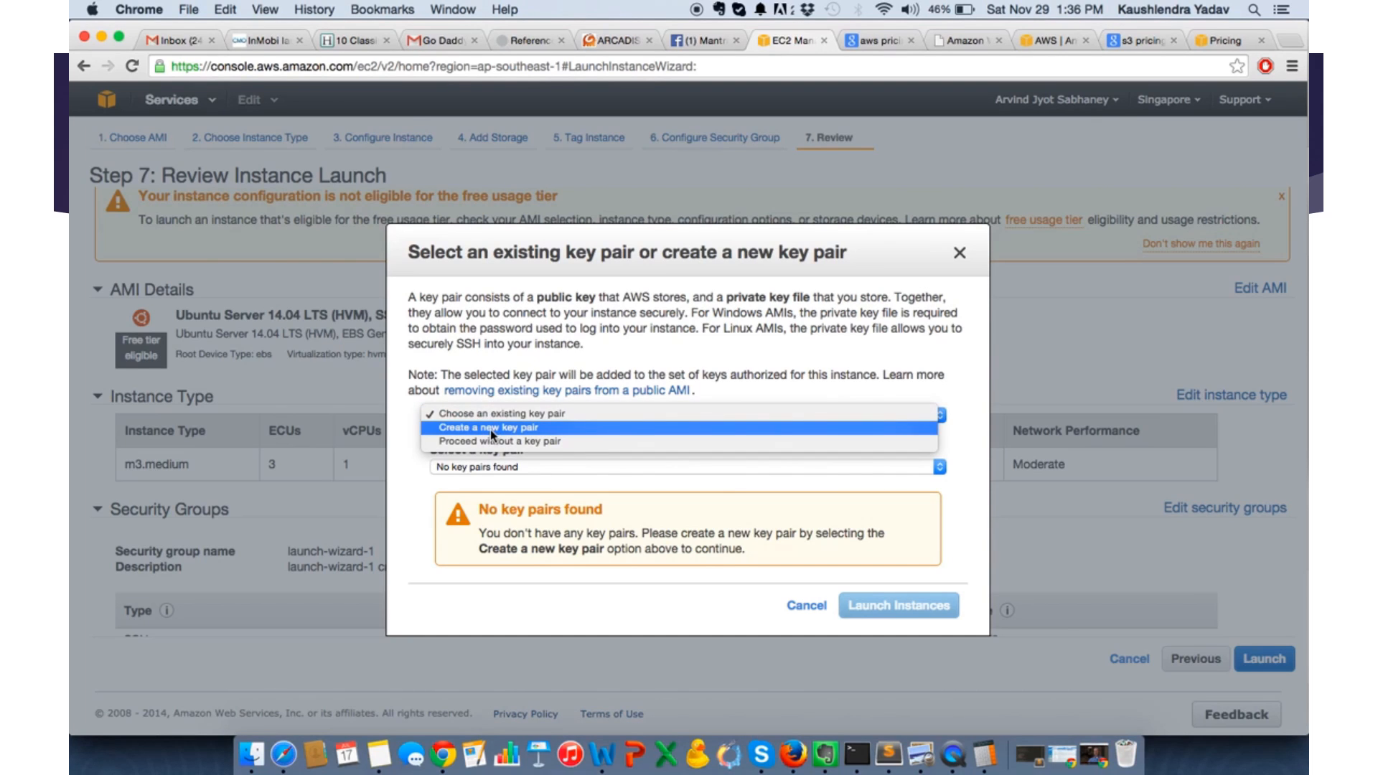
pyautogui.click(490, 428)
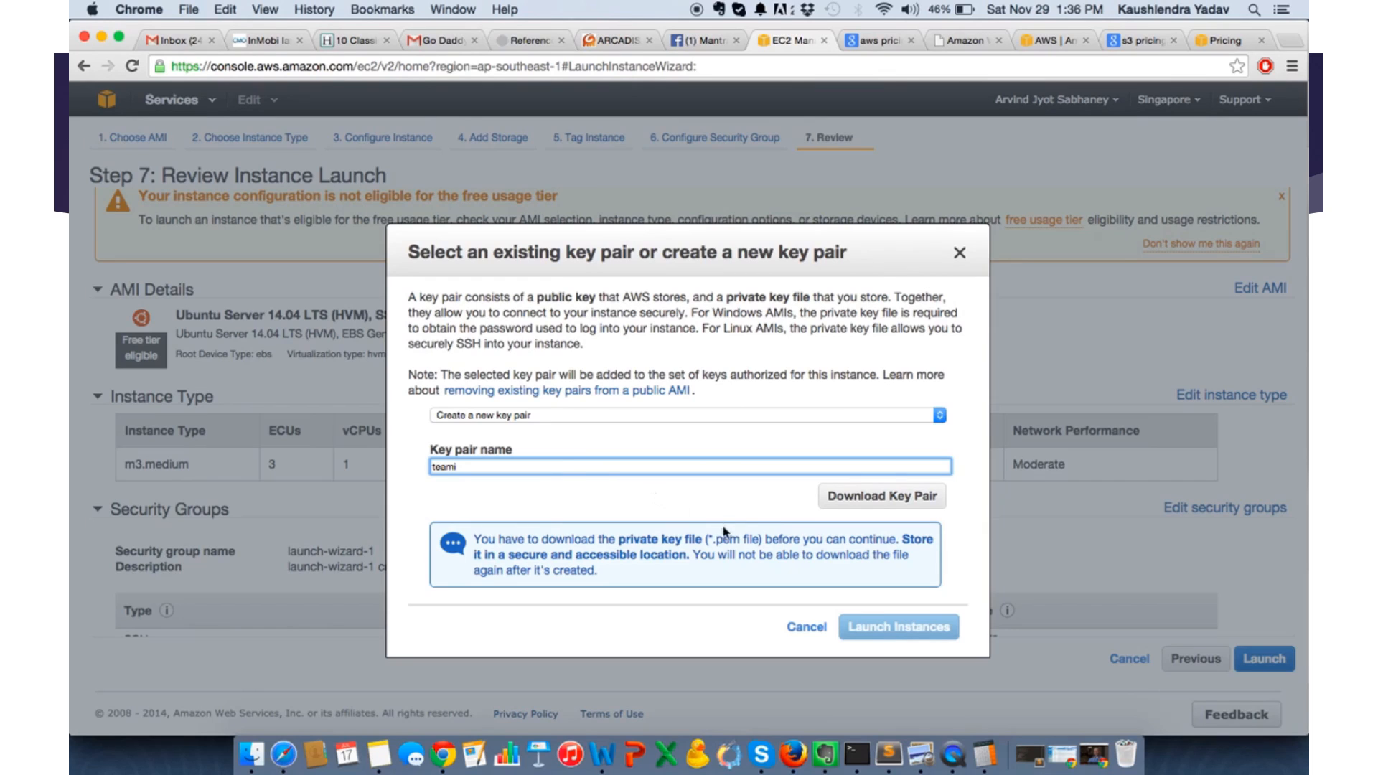
pyautogui.click(870, 500)
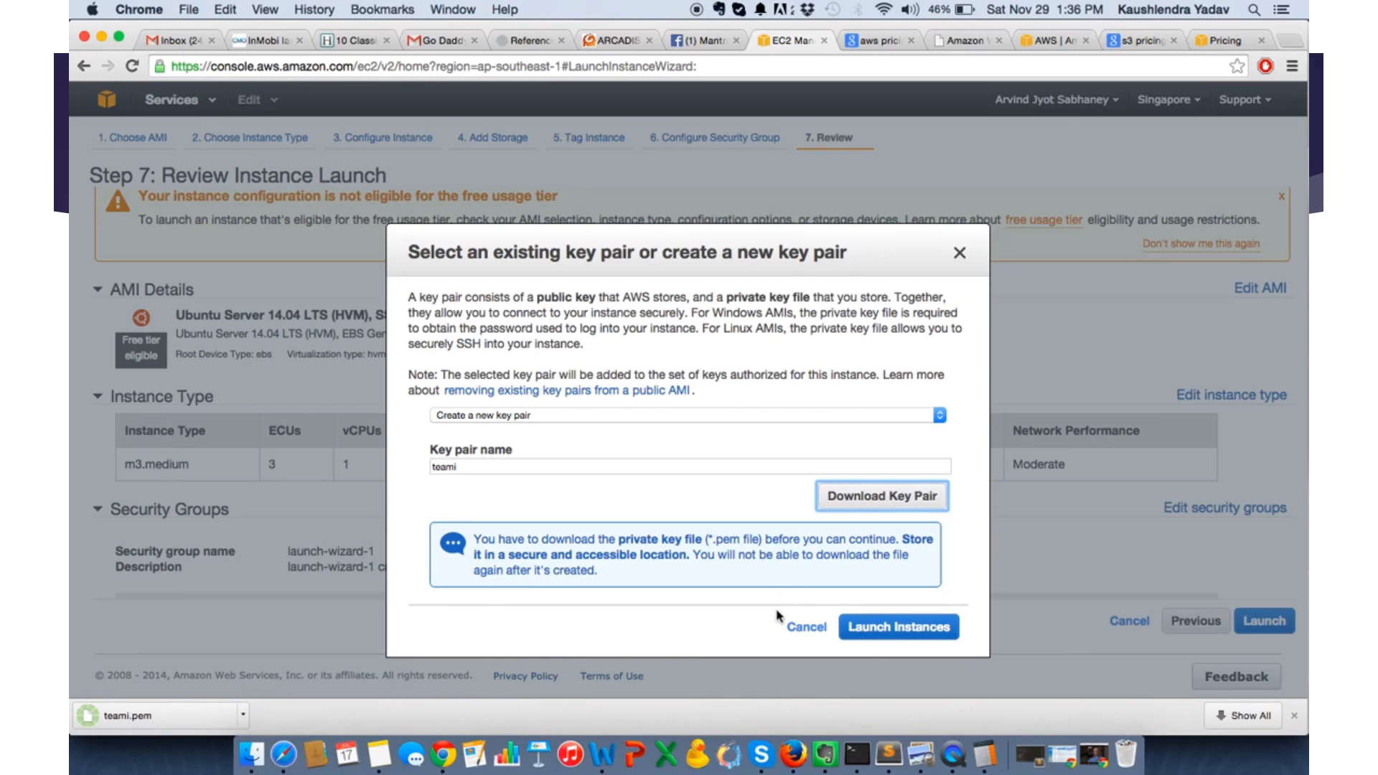
# - Launch the instance with the new key pair and open it in the Instances list
pyautogui.click(892, 631)
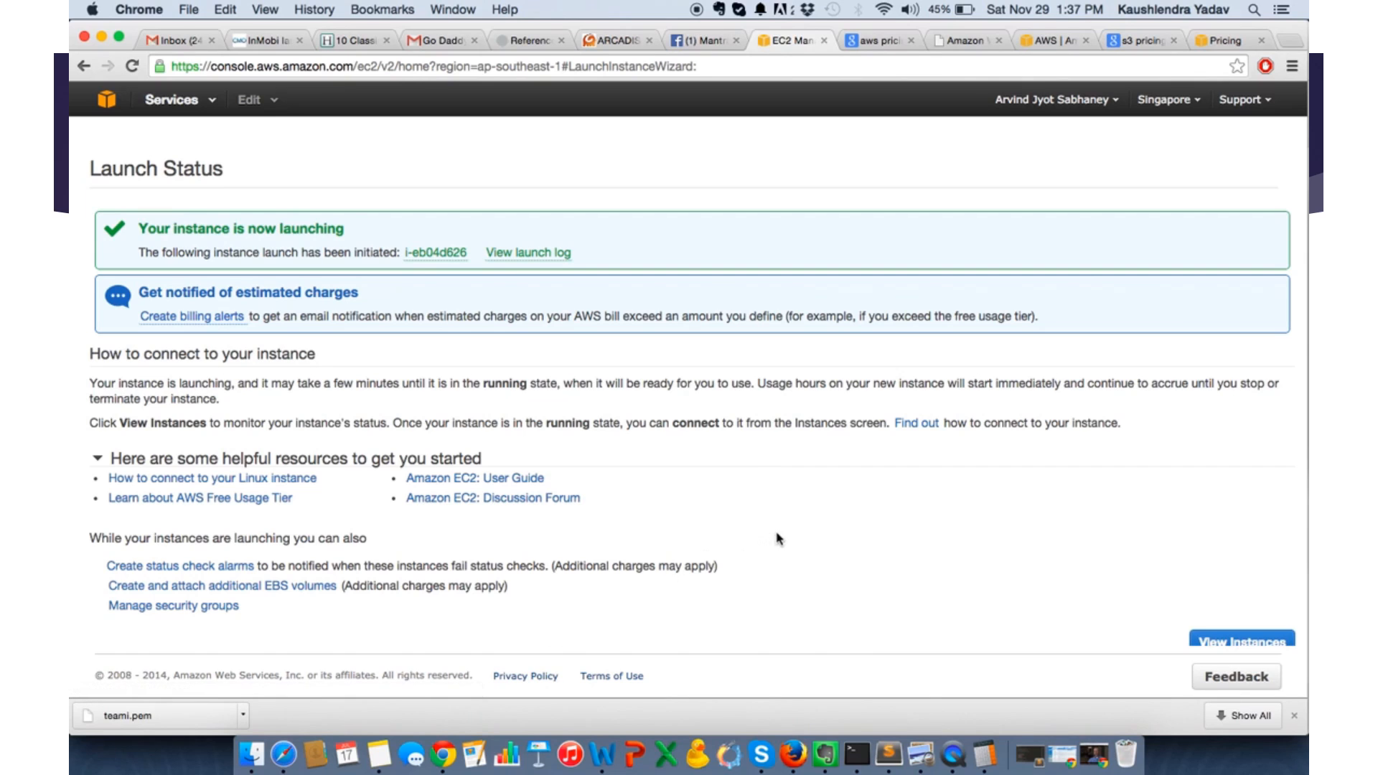
pyautogui.click(438, 256)
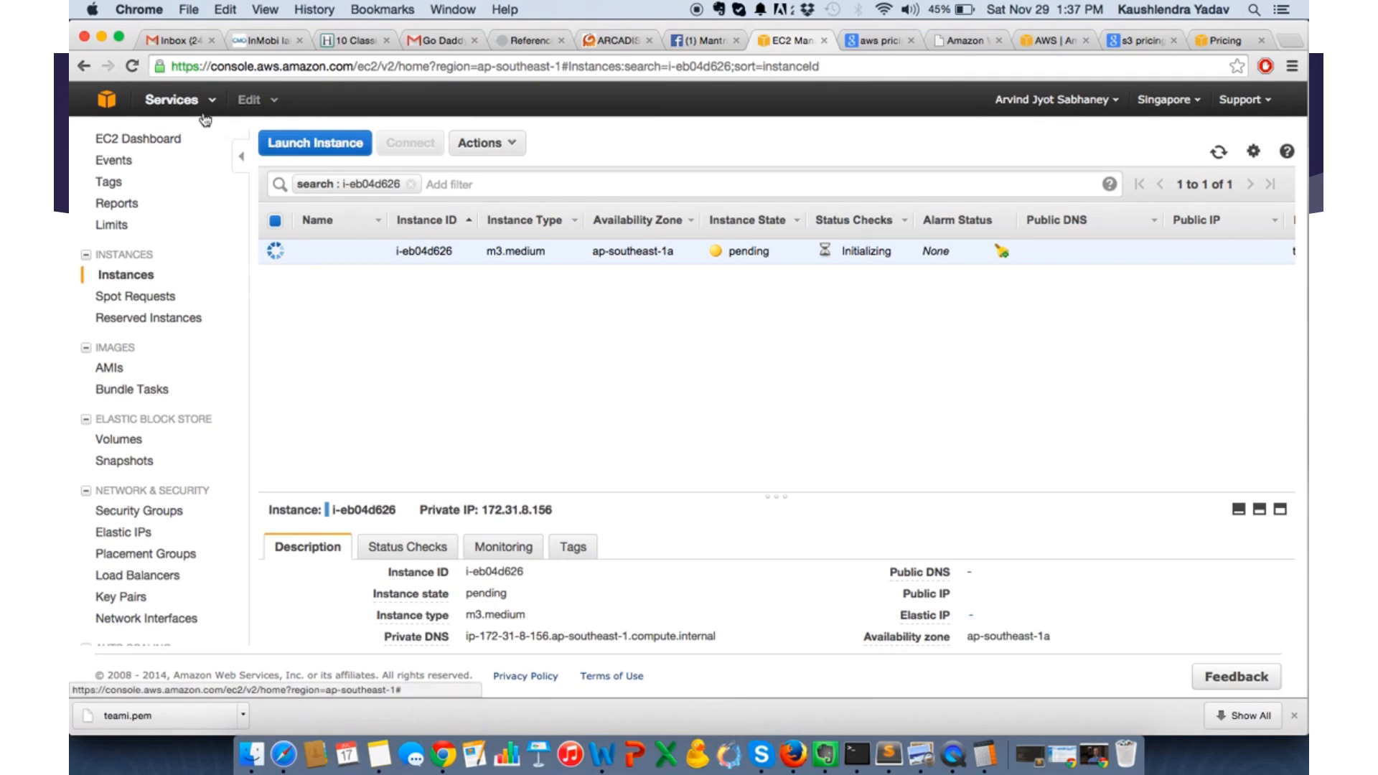
# - View the Billing & Cost Management dashboard, and return to EC2 to list the running instances
pyautogui.click(1077, 100)
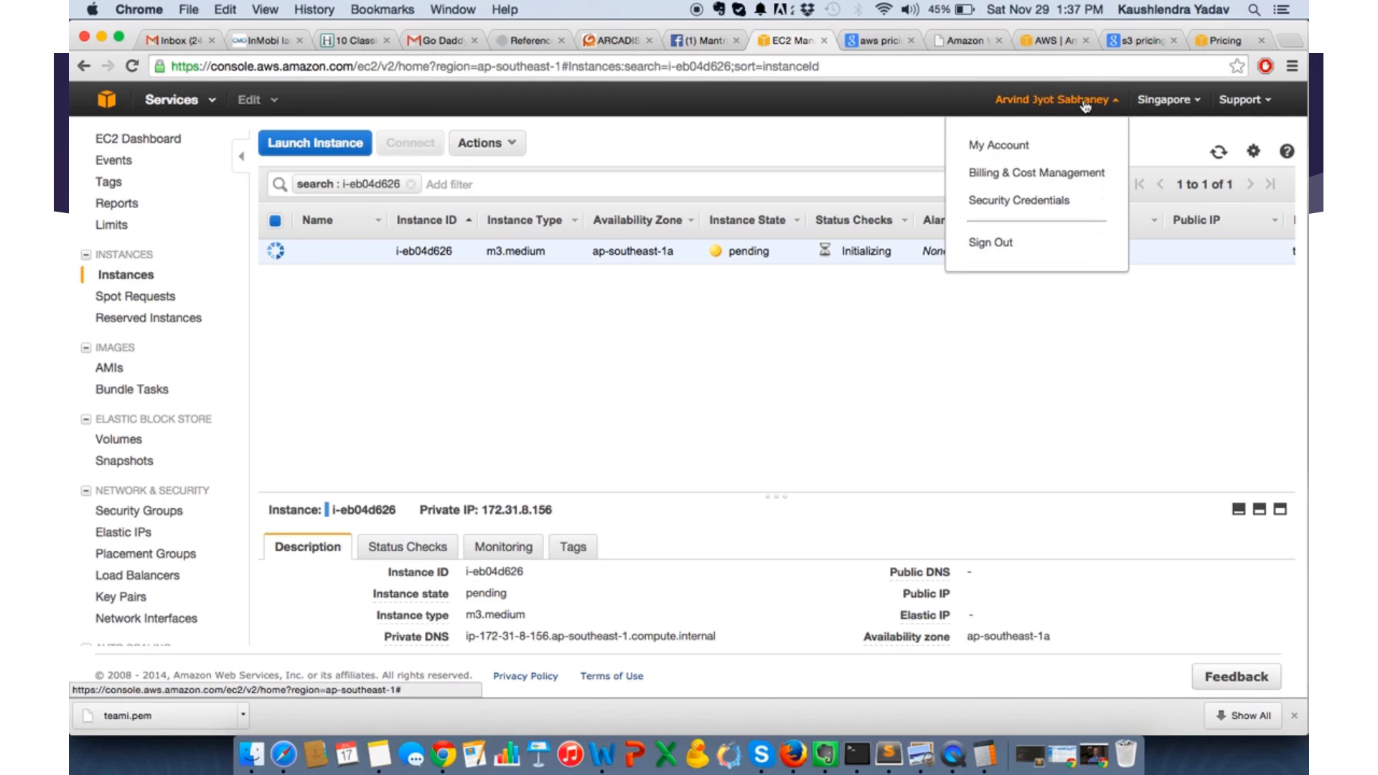
pyautogui.click(1005, 173)
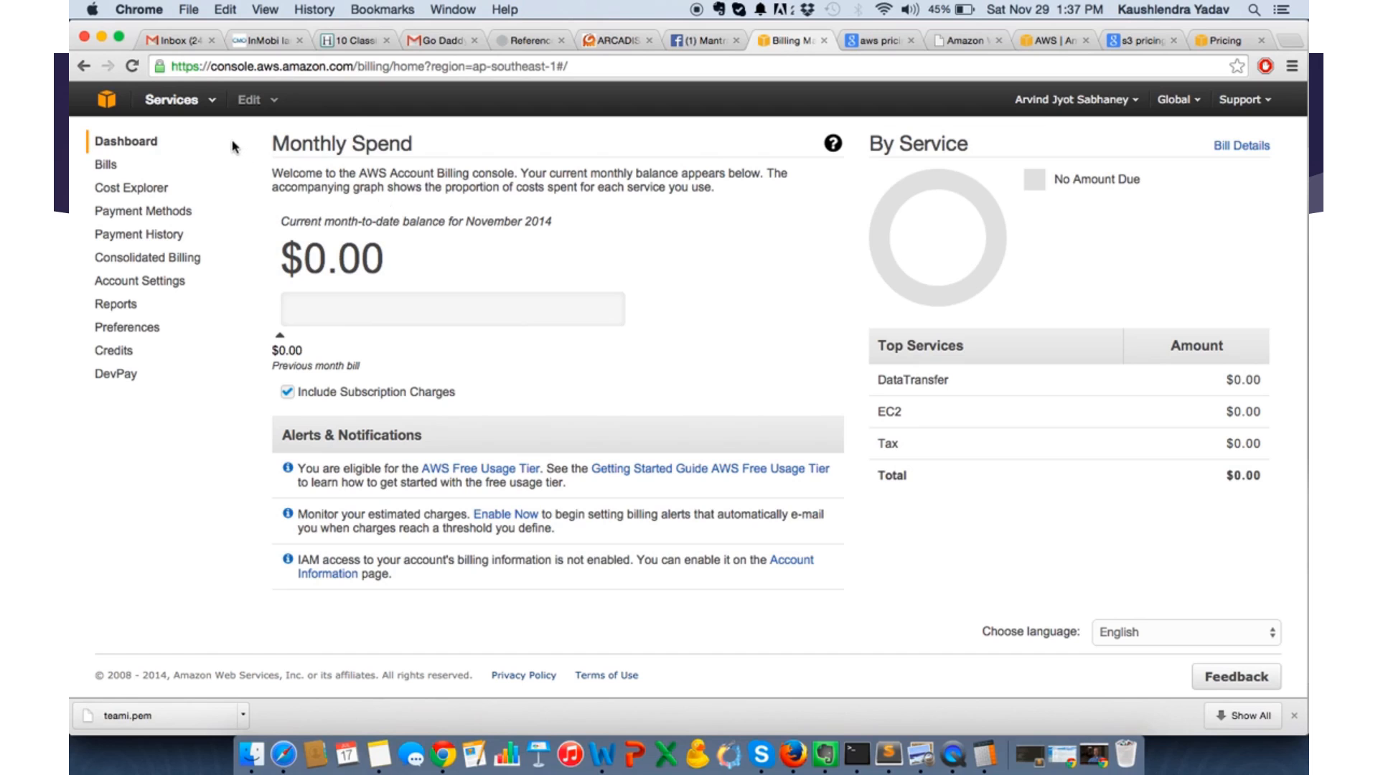
pyautogui.click(176, 101)
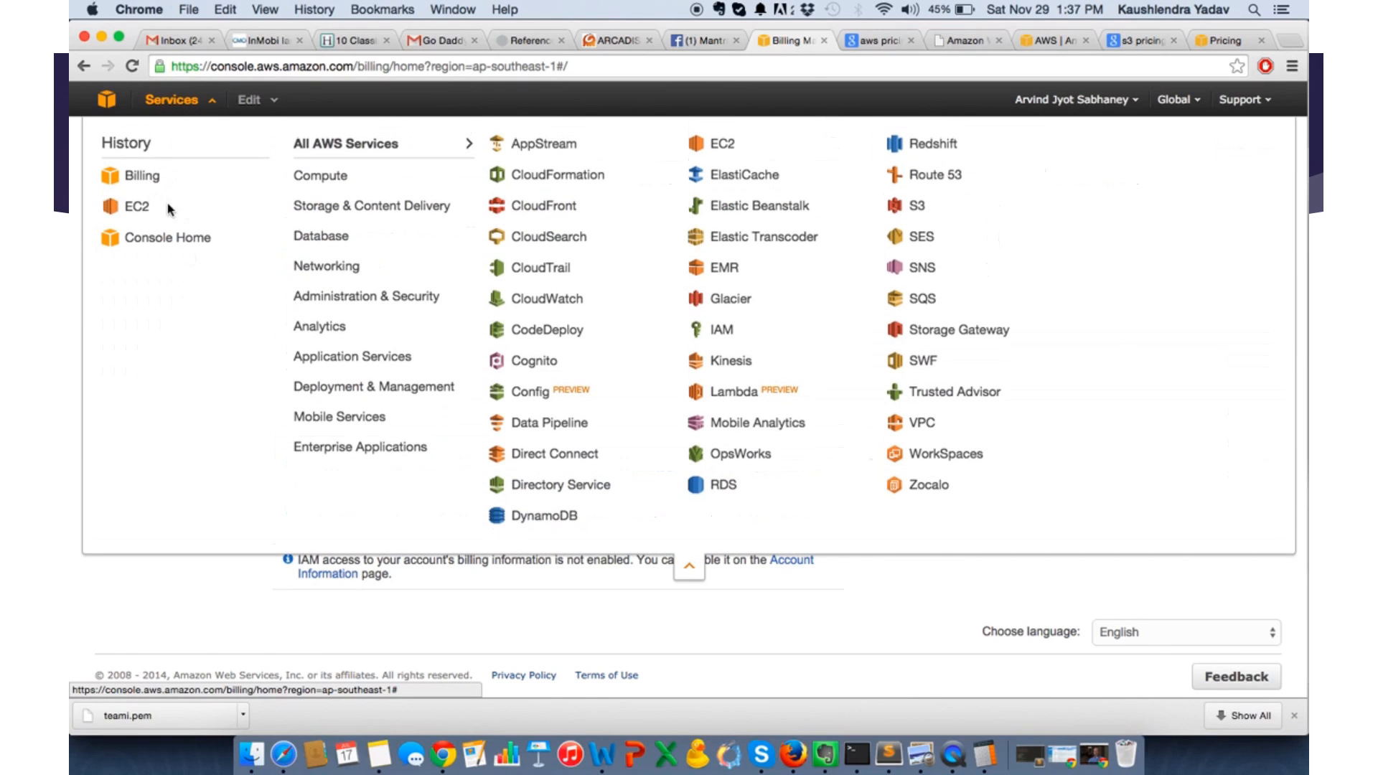
pyautogui.click(133, 208)
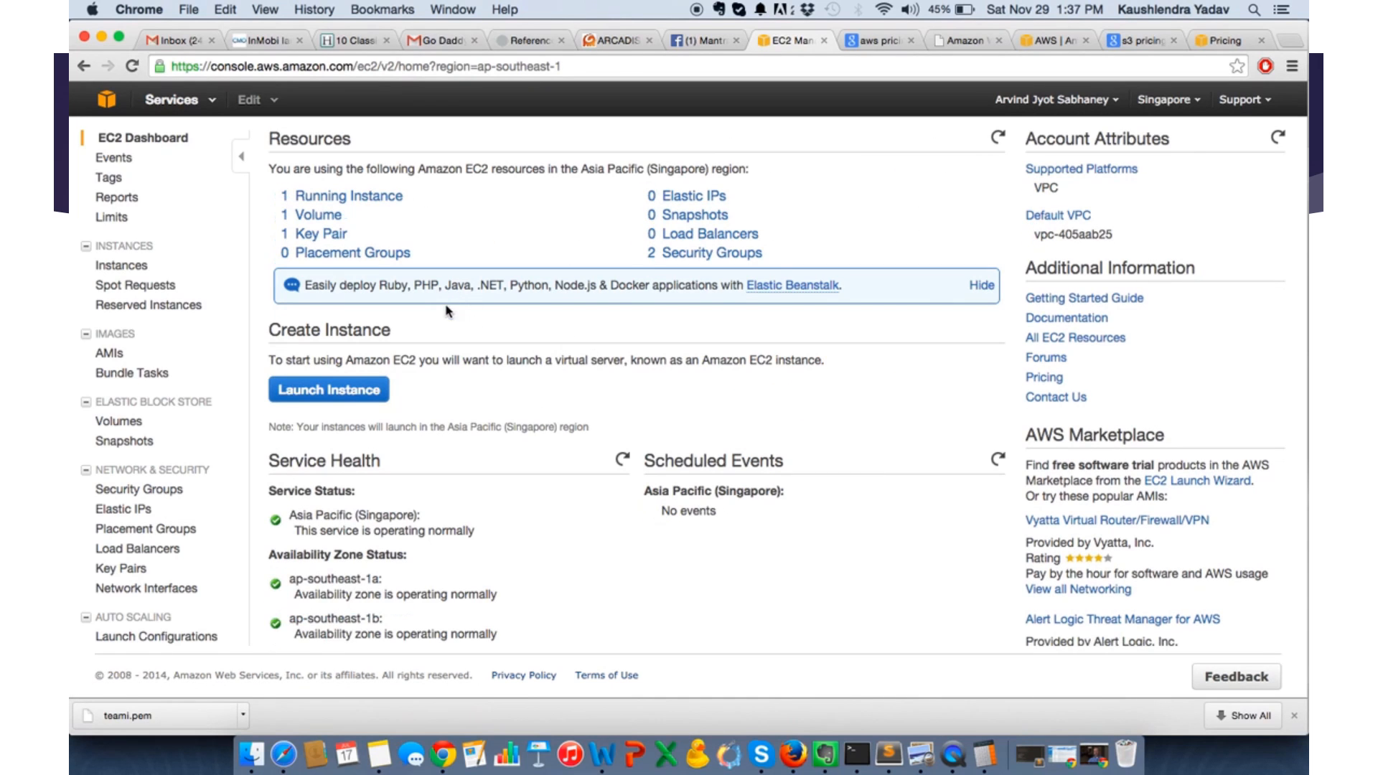
pyautogui.click(318, 201)
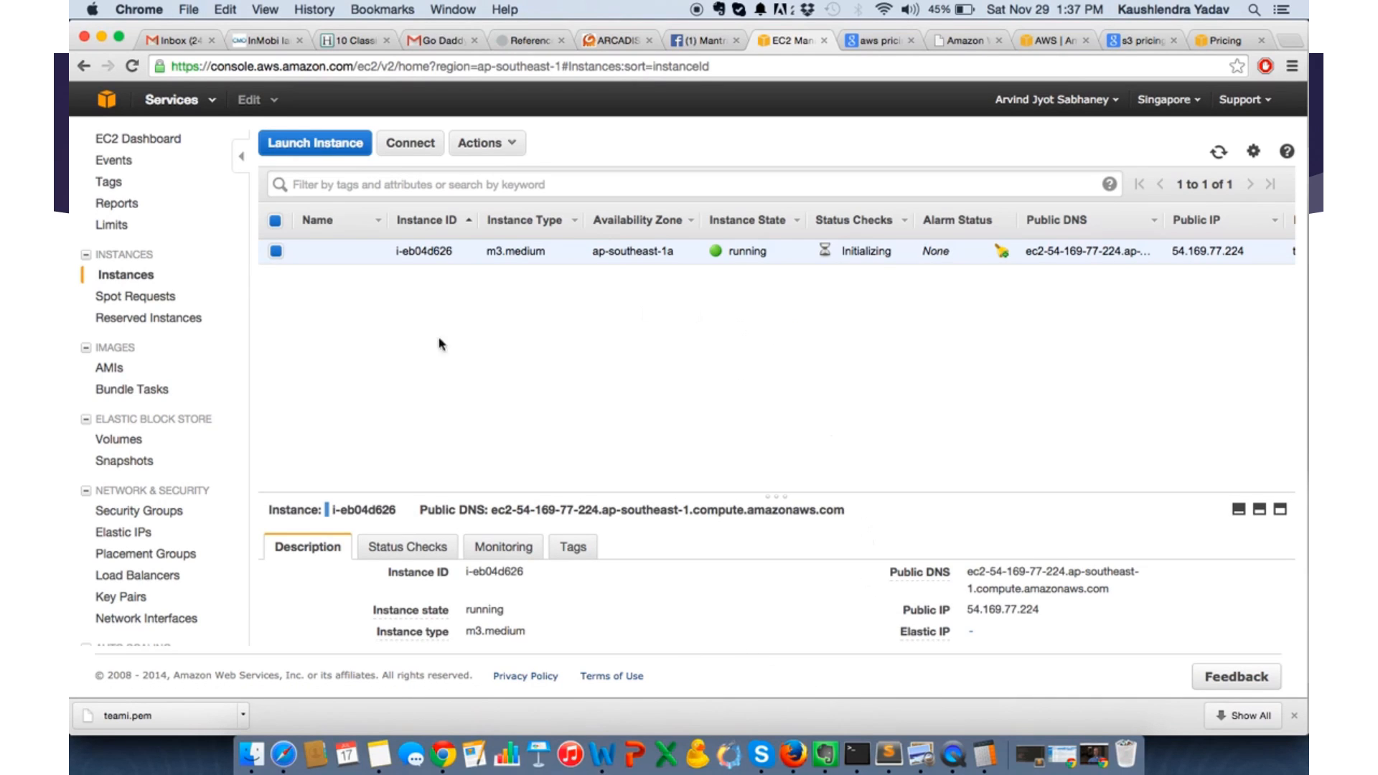
# - Allocate a new Elastic IP address in the Singapore region
pyautogui.click(124, 535)
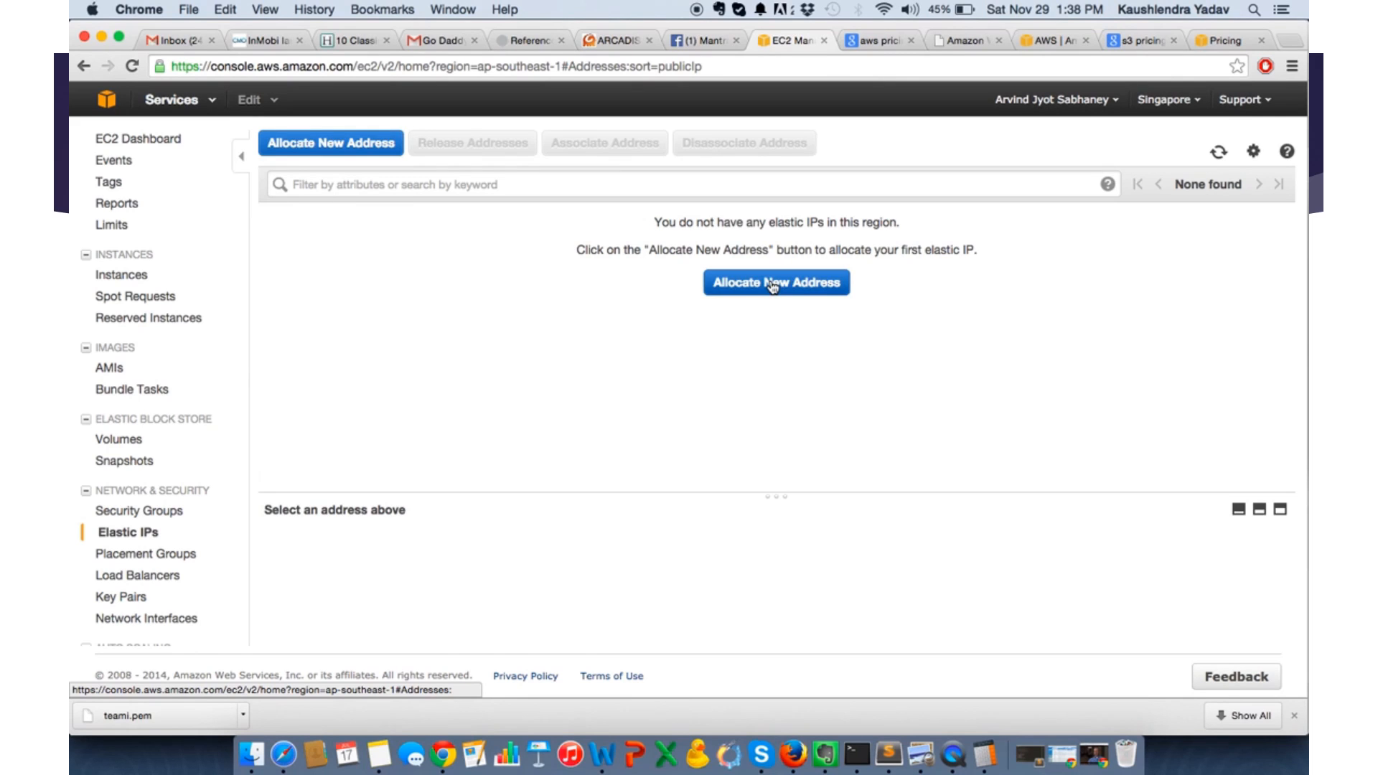
pyautogui.click(775, 285)
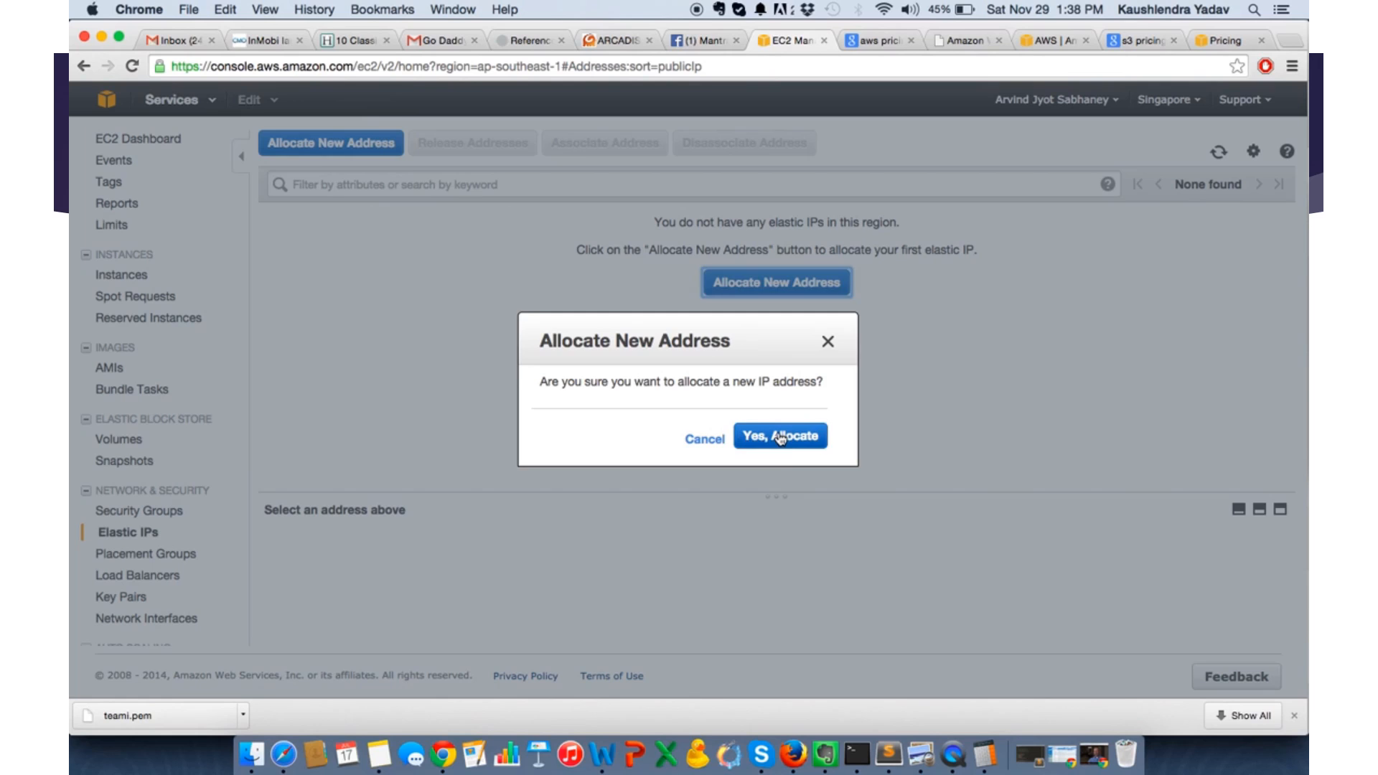
pyautogui.click(781, 438)
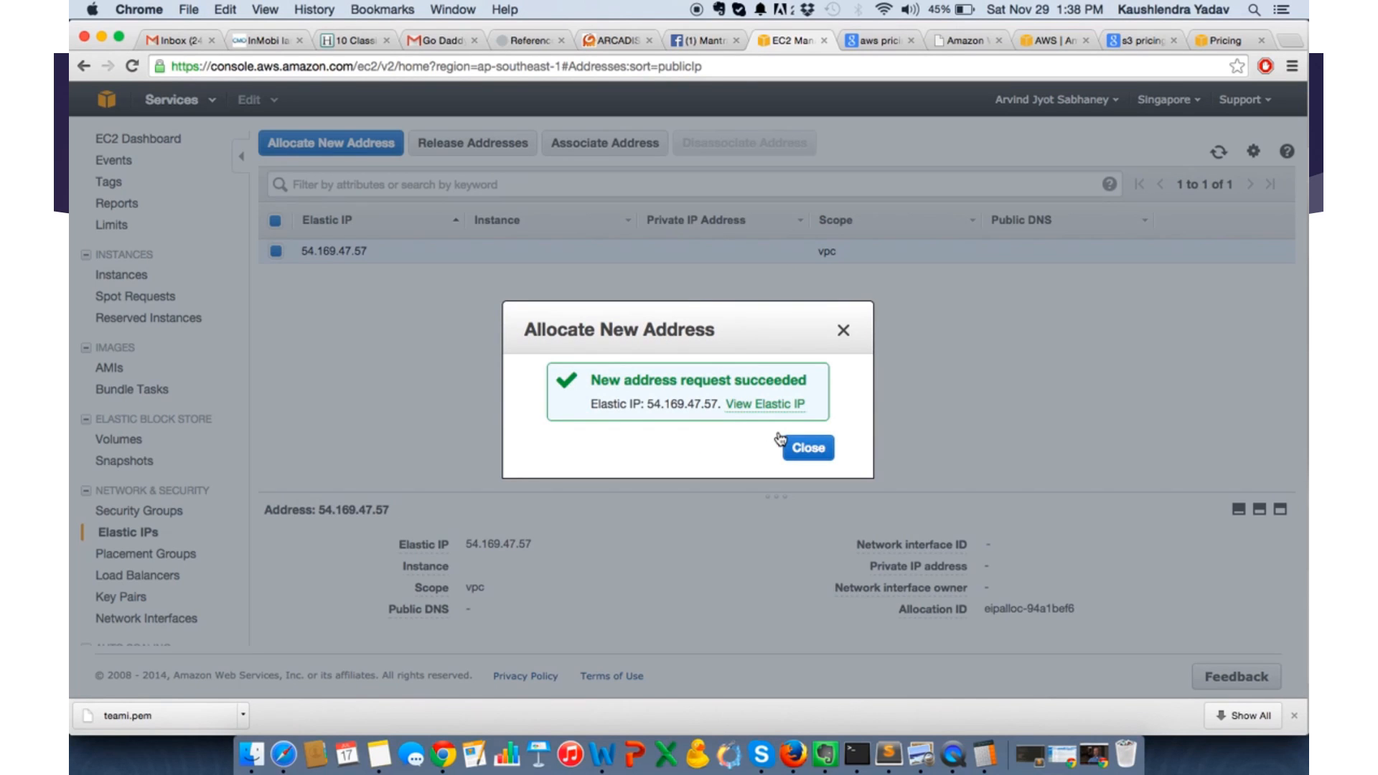
pyautogui.click(808, 448)
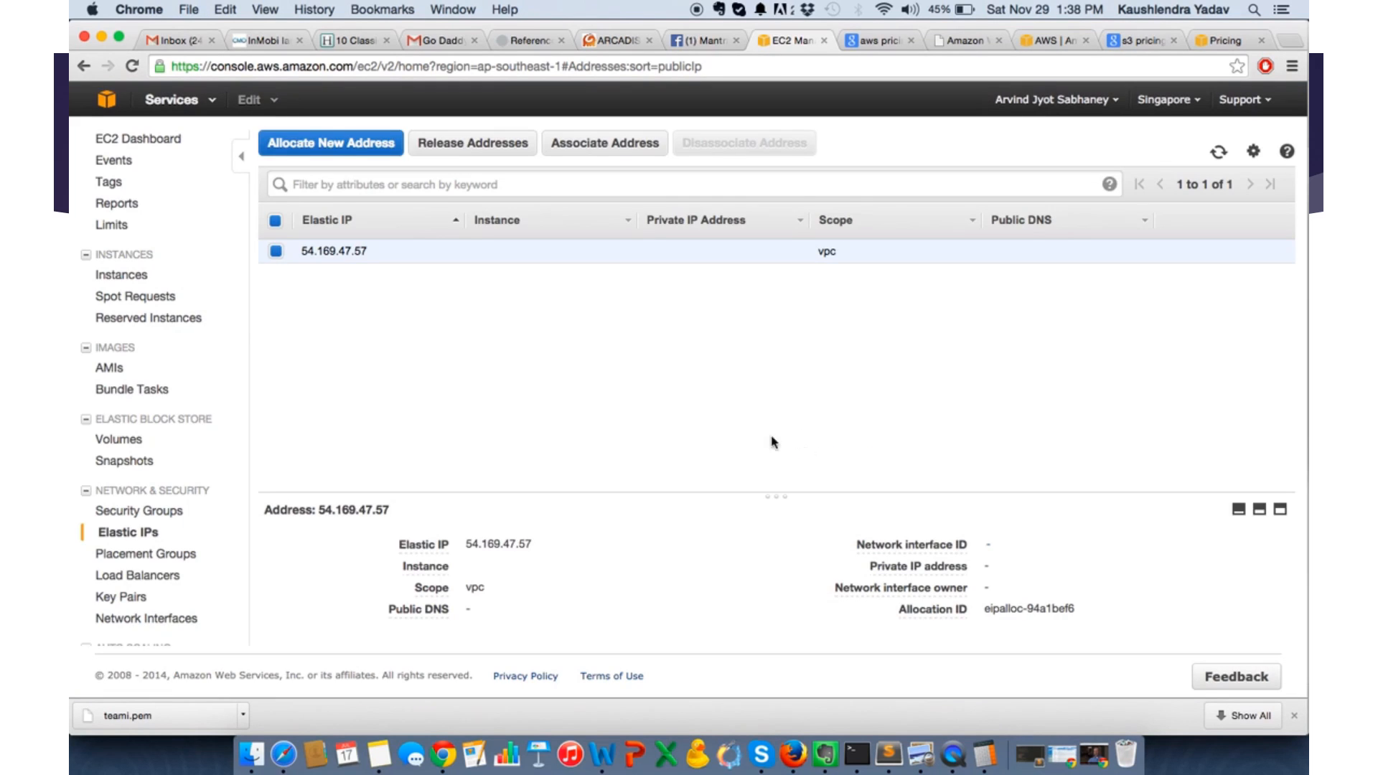
# - Copy the new Elastic IP and record it as "AWS TeamI Live: 54.169.47.57" at the end of the Teami.org note in Notes
pyautogui.click(369, 252)
pyautogui.moveTo(368, 253); pyautogui.dragTo(301, 249)
pyautogui.press('super+c')
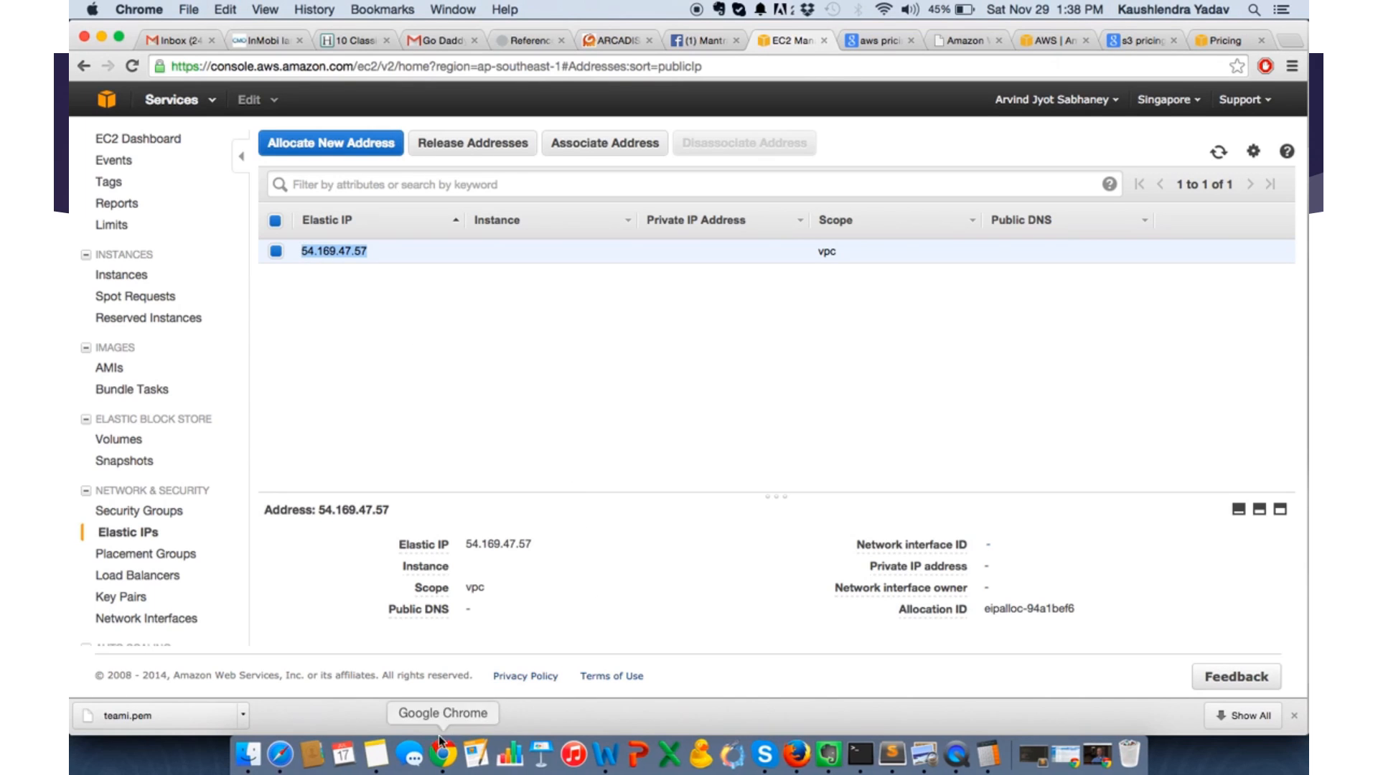
pyautogui.click(379, 755)
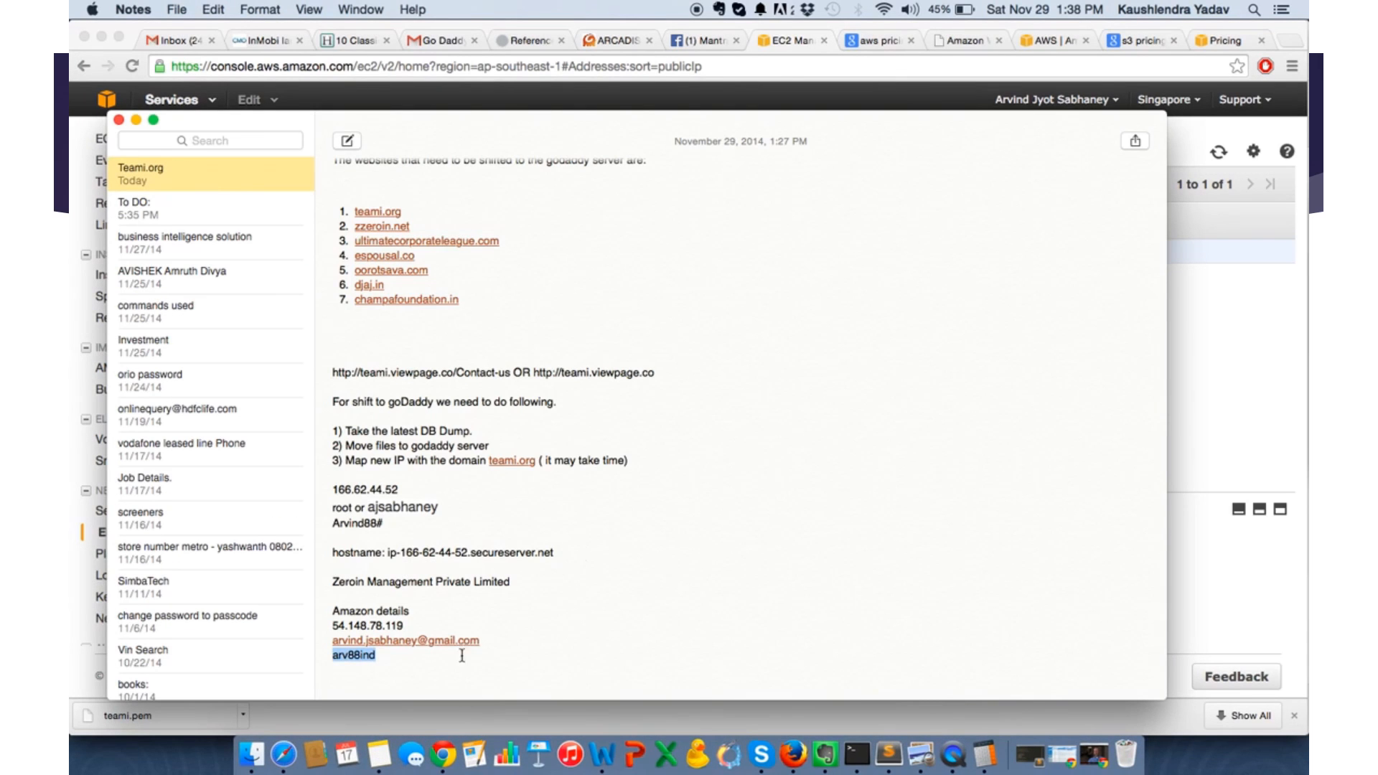
pyautogui.click(415, 660)
pyautogui.press('Return')
pyautogui.press('Return')
pyautogui.write('TeamI Live')
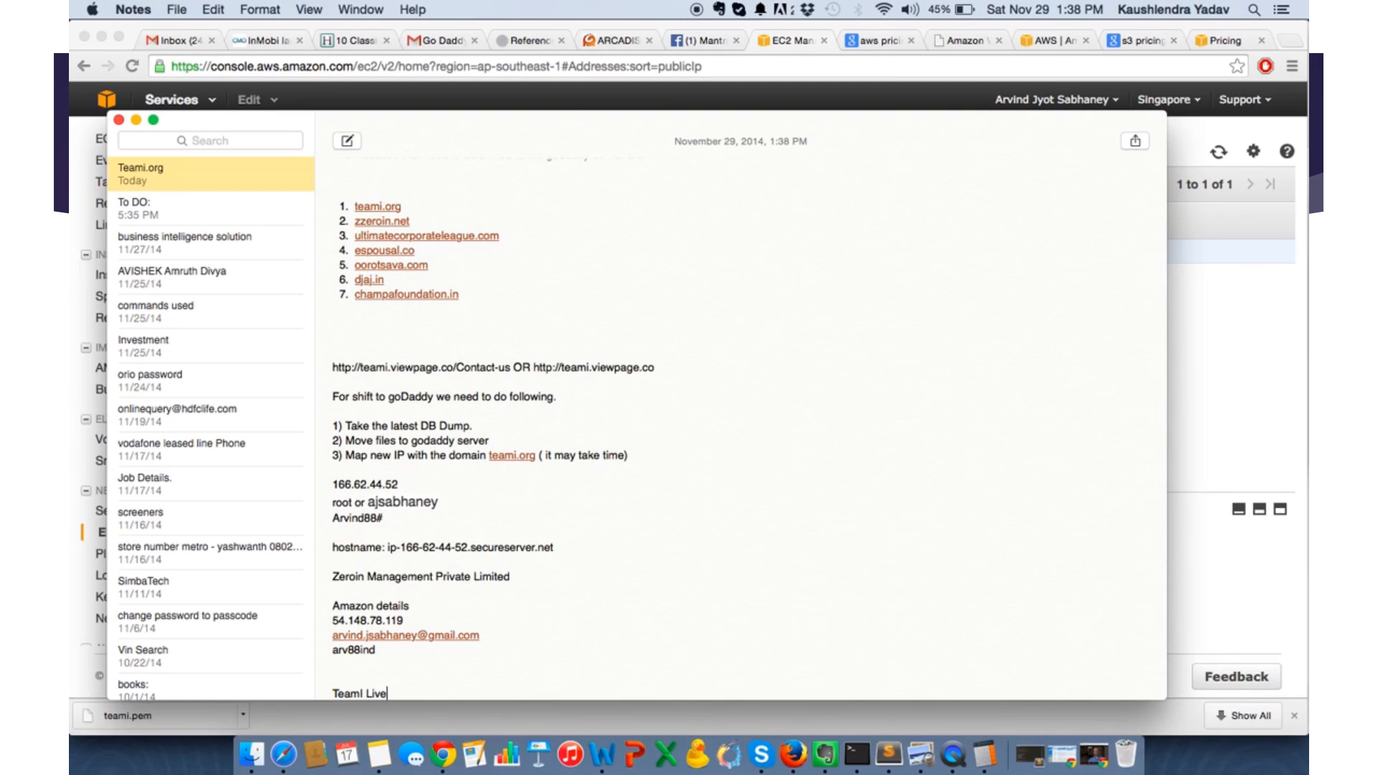
pyautogui.write(':')
pyautogui.press('super+v')
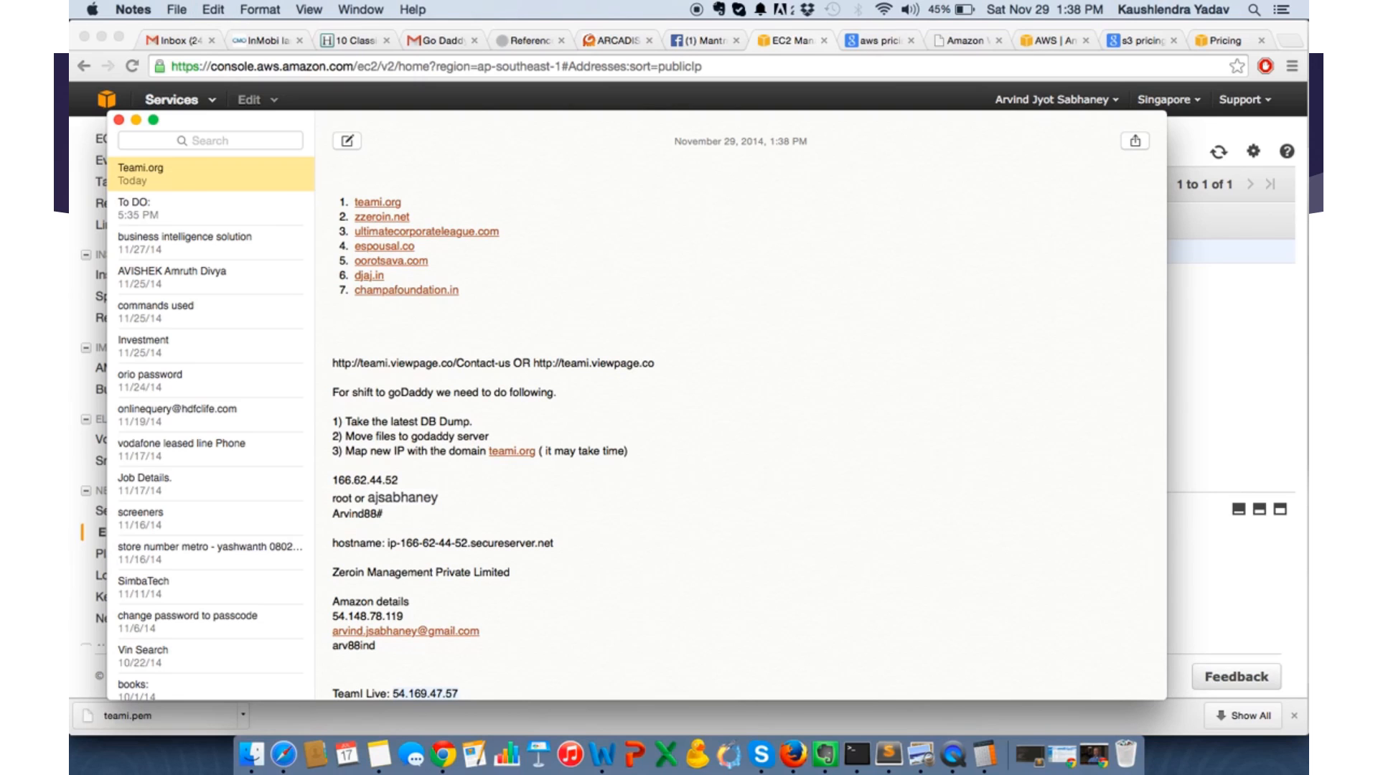
pyautogui.write('AWS')
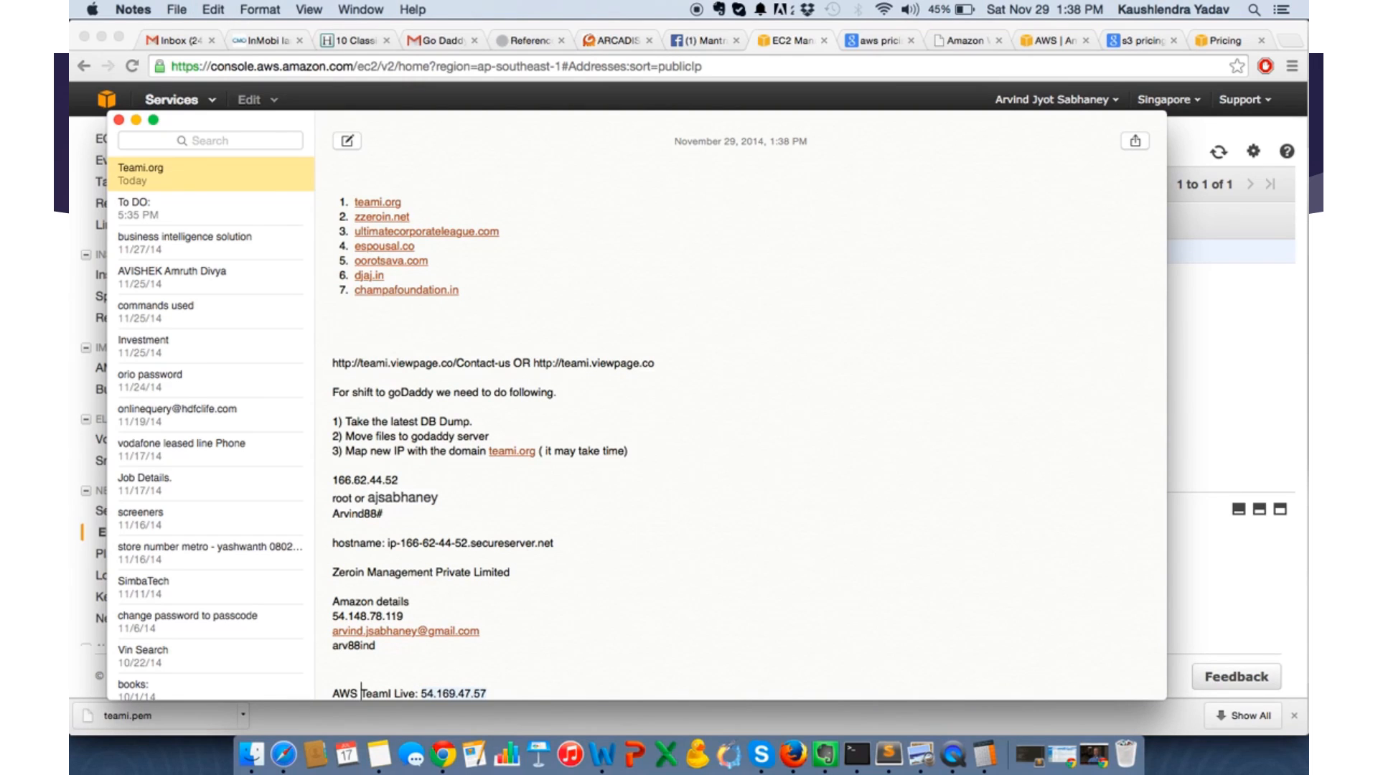
# - Switch back to Chrome and associate the Elastic IP 54.169.47.57 with instance i-eb04d626
pyautogui.press('super+Tab')
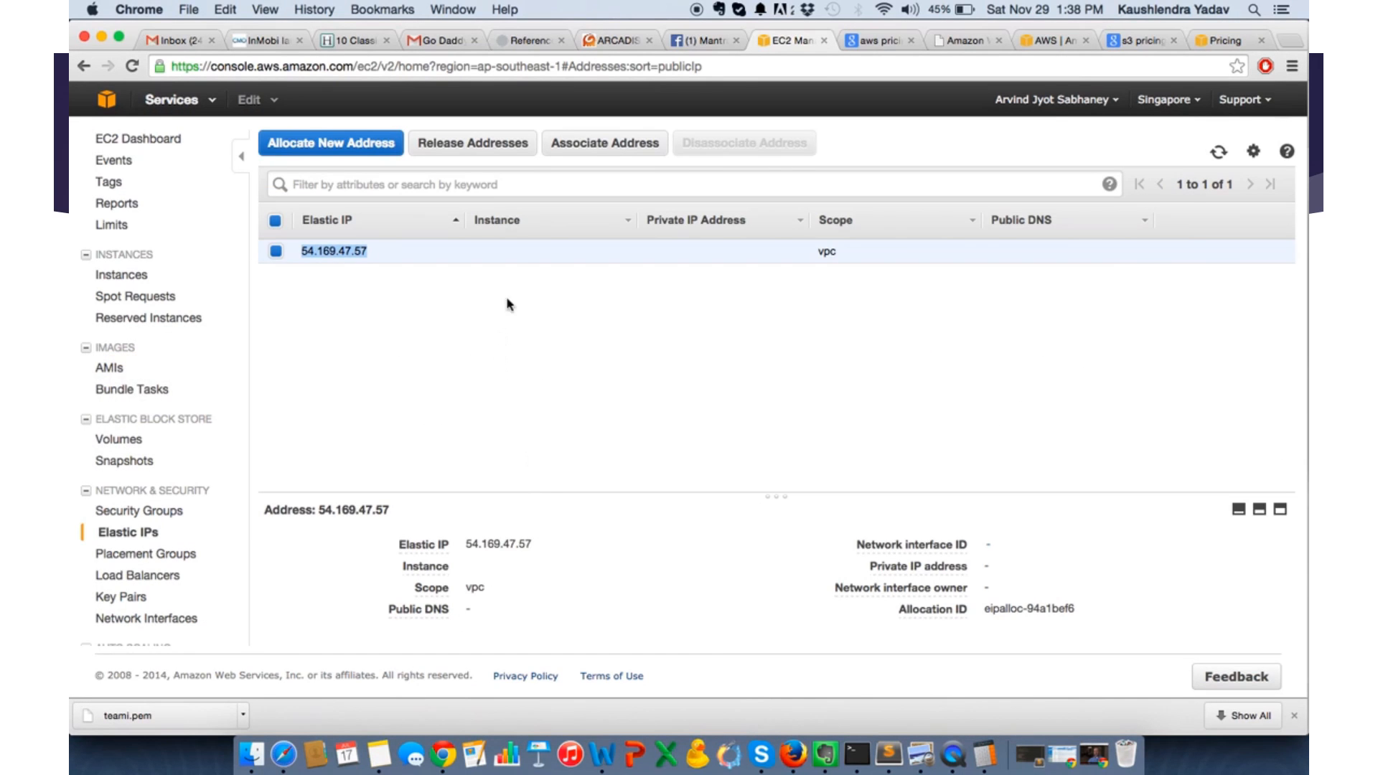
pyautogui.click(367, 146)
pyautogui.click(607, 146)
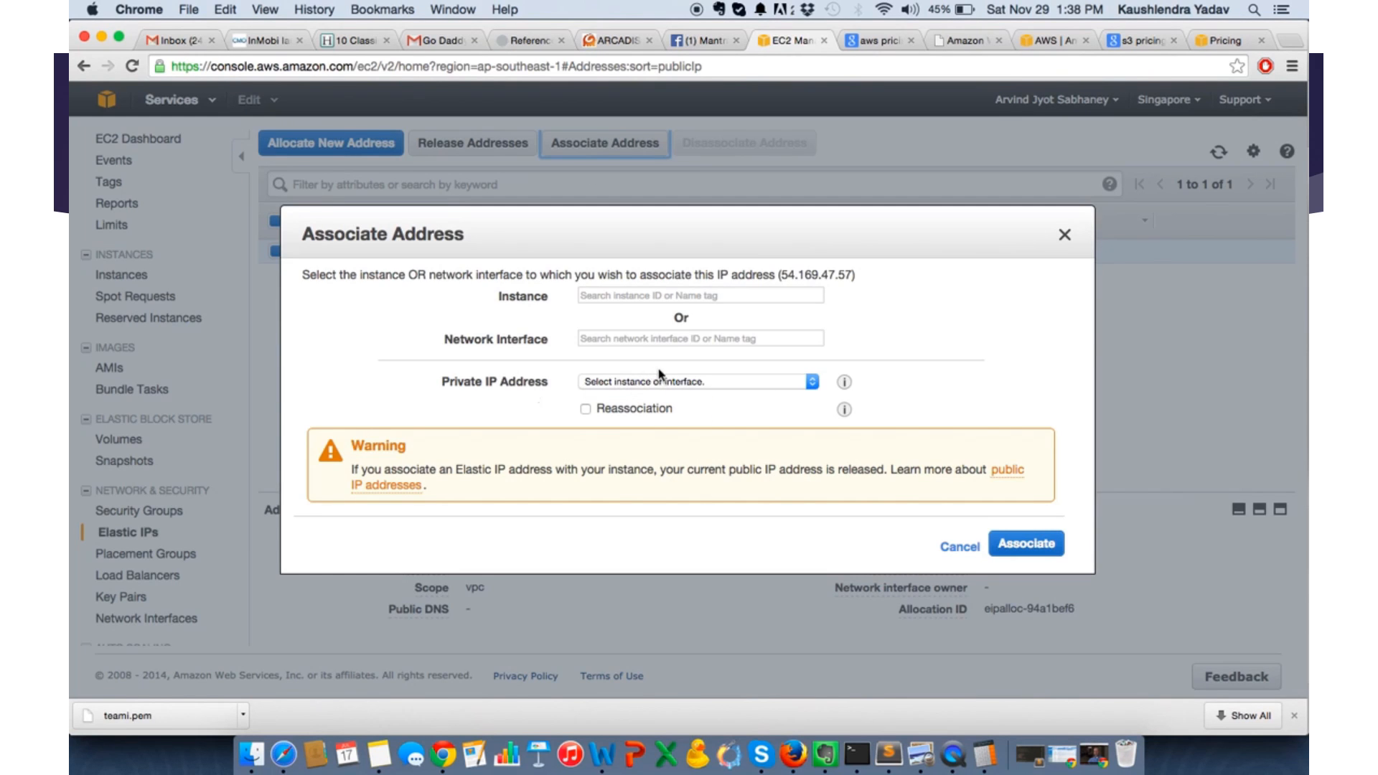
pyautogui.click(636, 296)
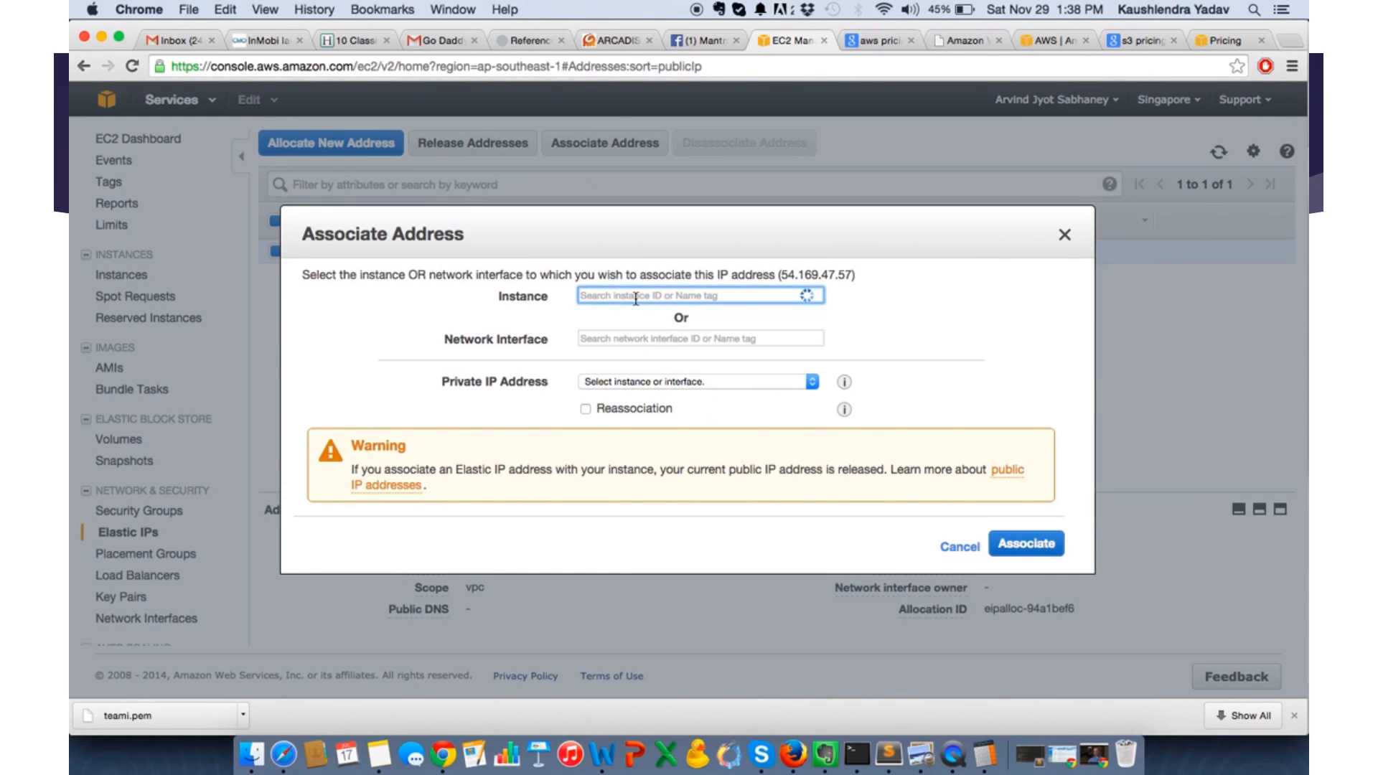
pyautogui.click(636, 327)
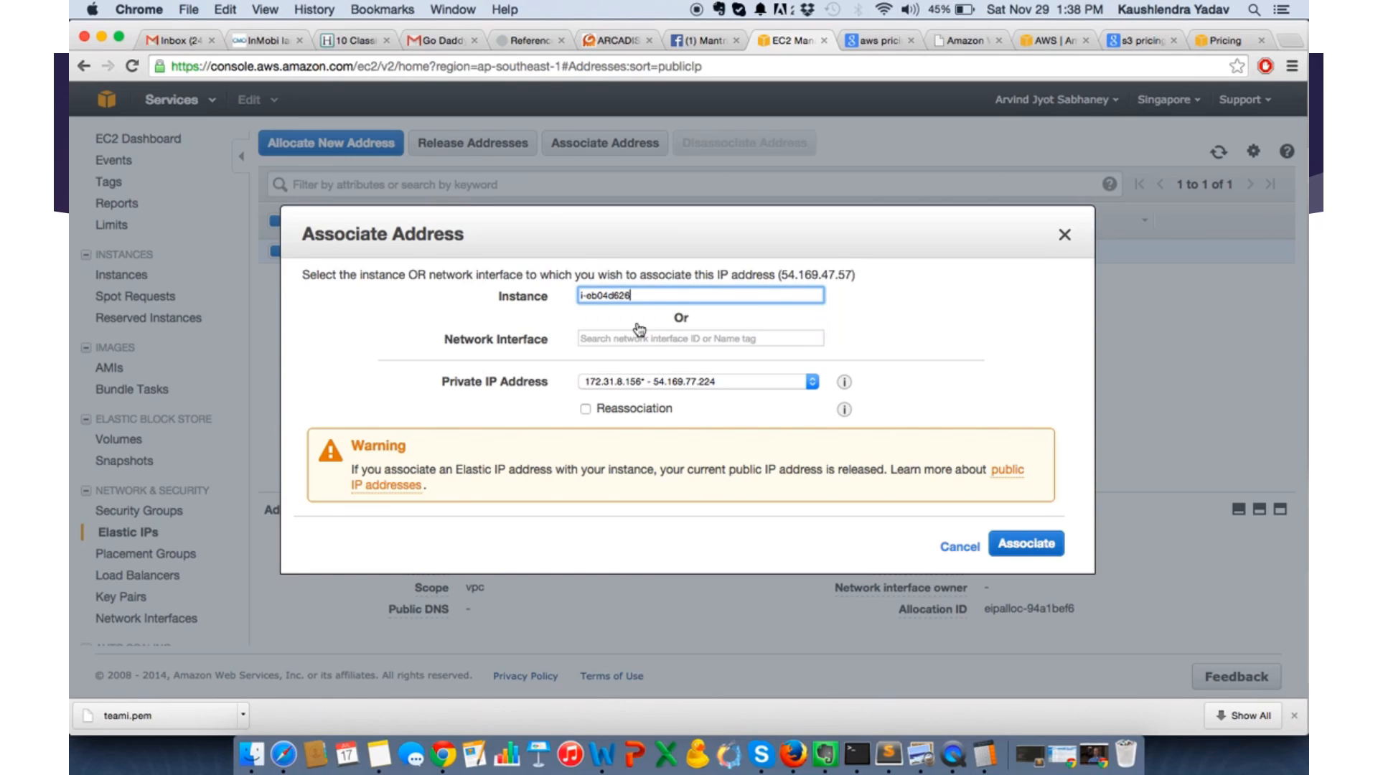
pyautogui.click(1027, 546)
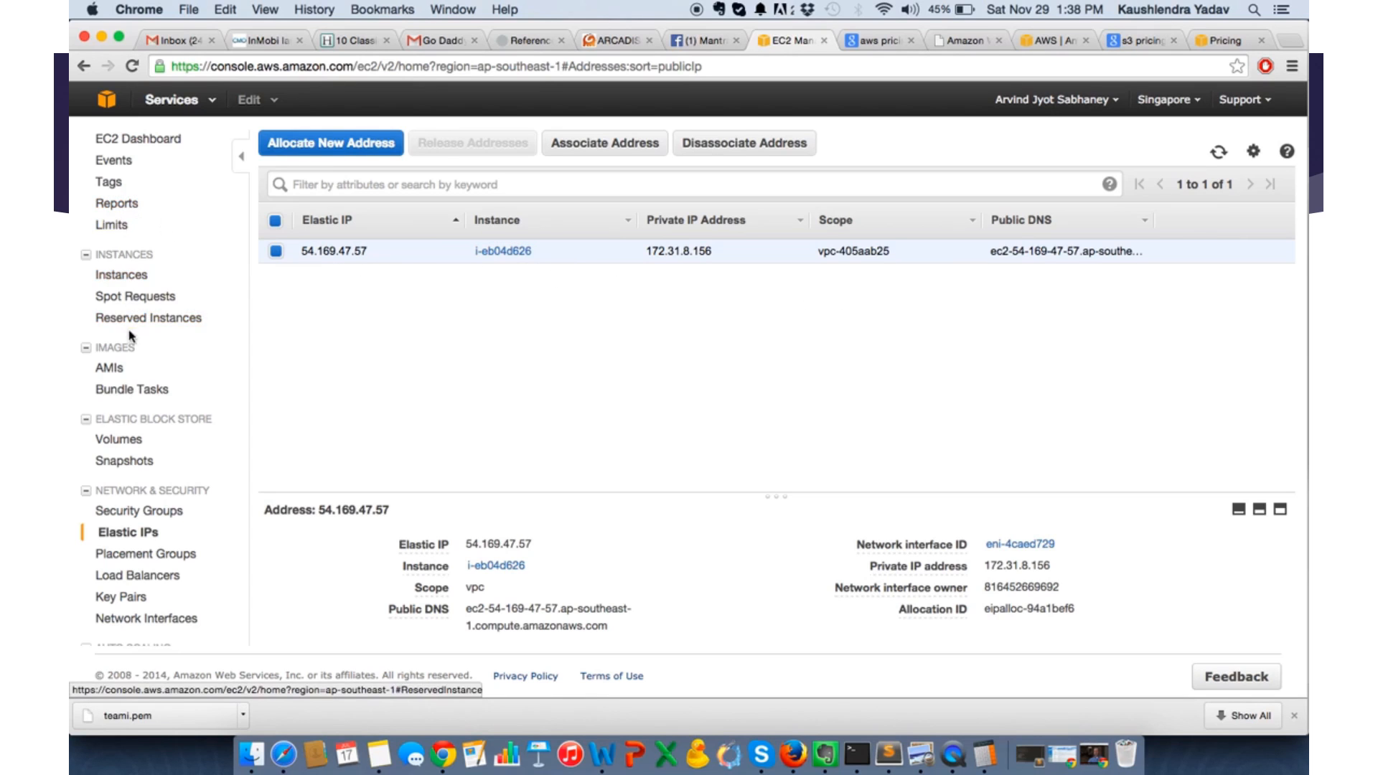
# - Name the m3.medium instance TeamI in the Instances list
pyautogui.click(117, 279)
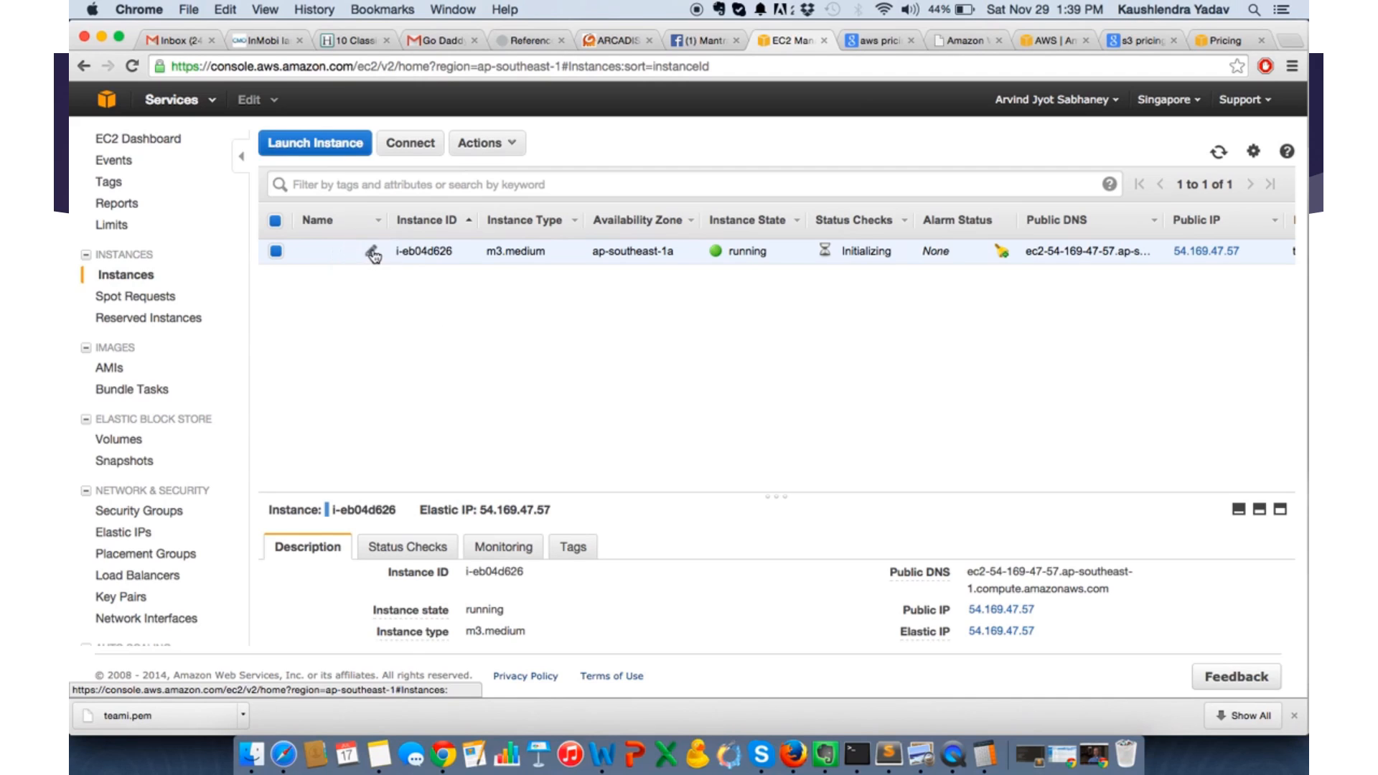
pyautogui.click(369, 251)
pyautogui.write('Team')
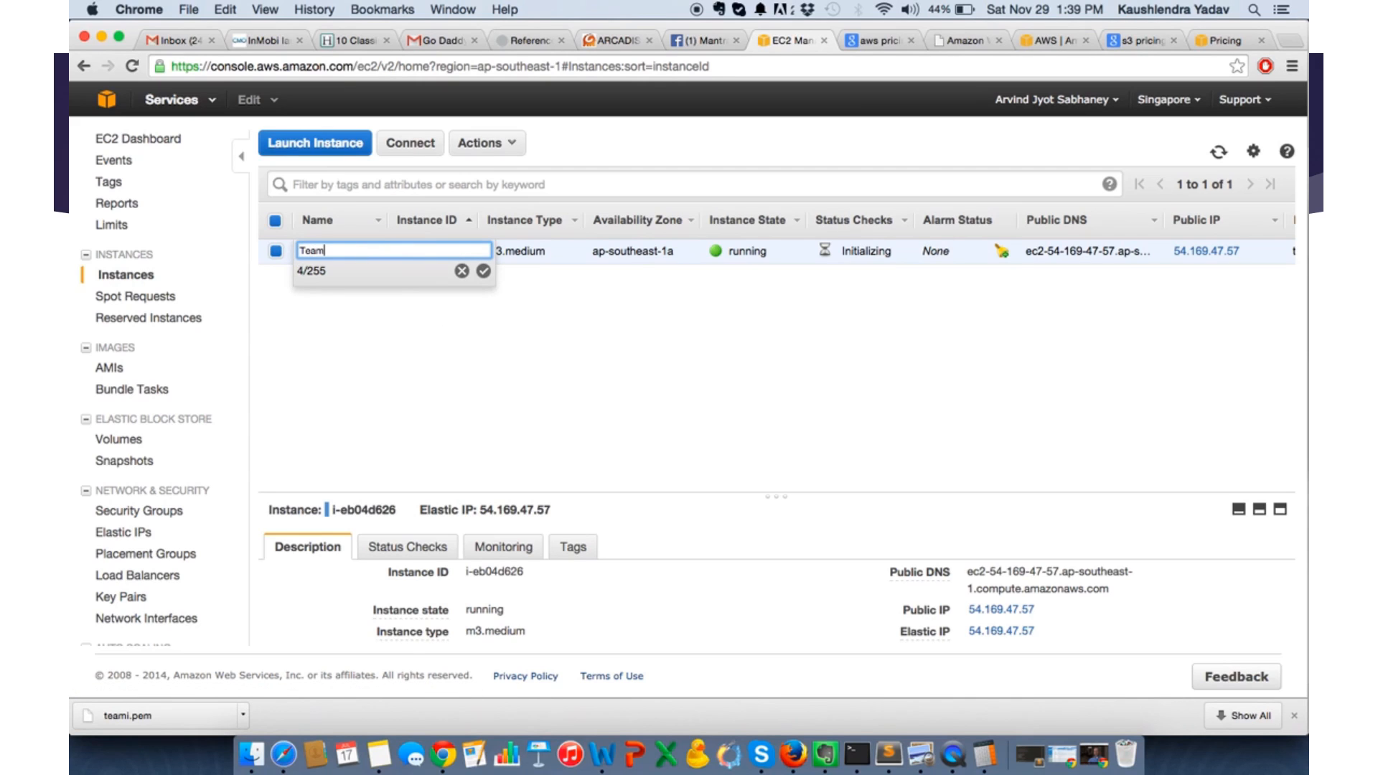
pyautogui.write('i')
pyautogui.press('Return')
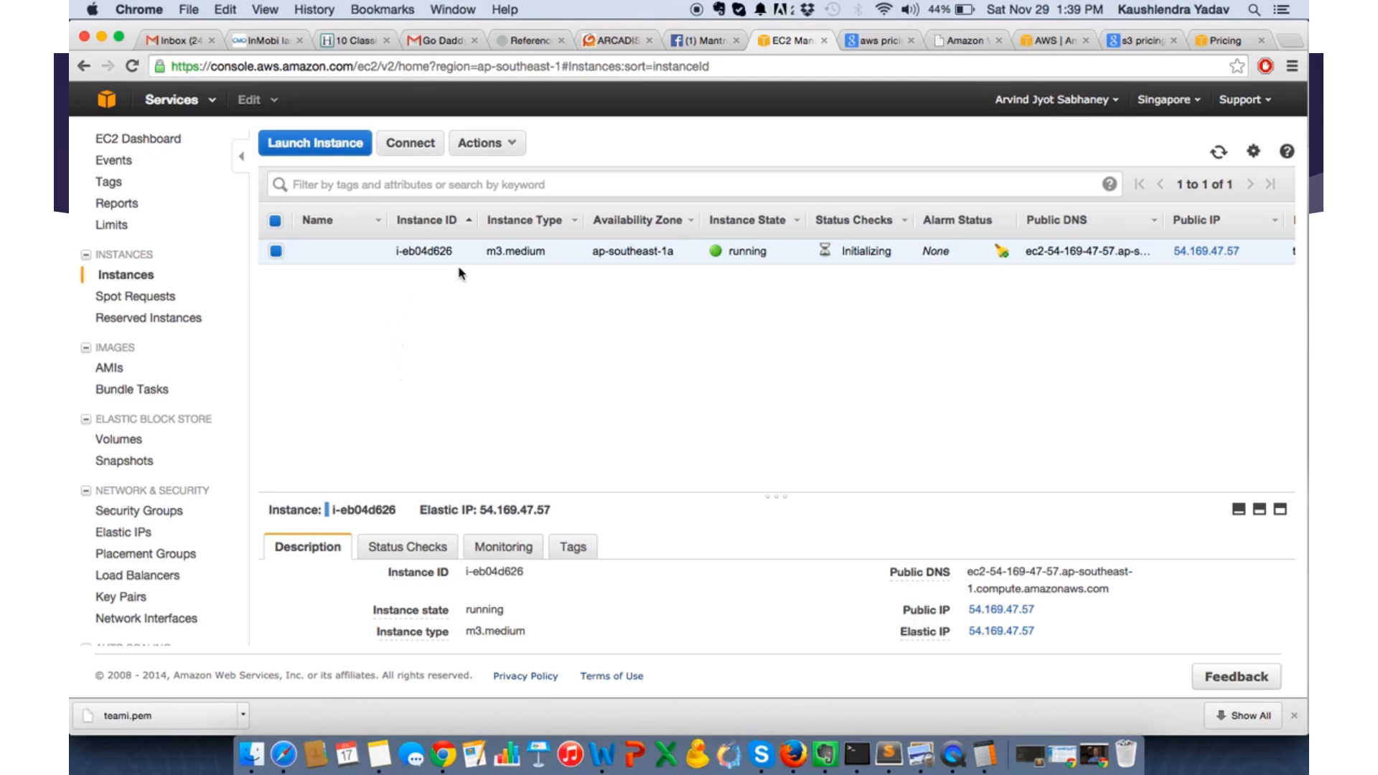
pyautogui.click(1219, 153)
pyautogui.click(369, 253)
pyautogui.write('Teami')
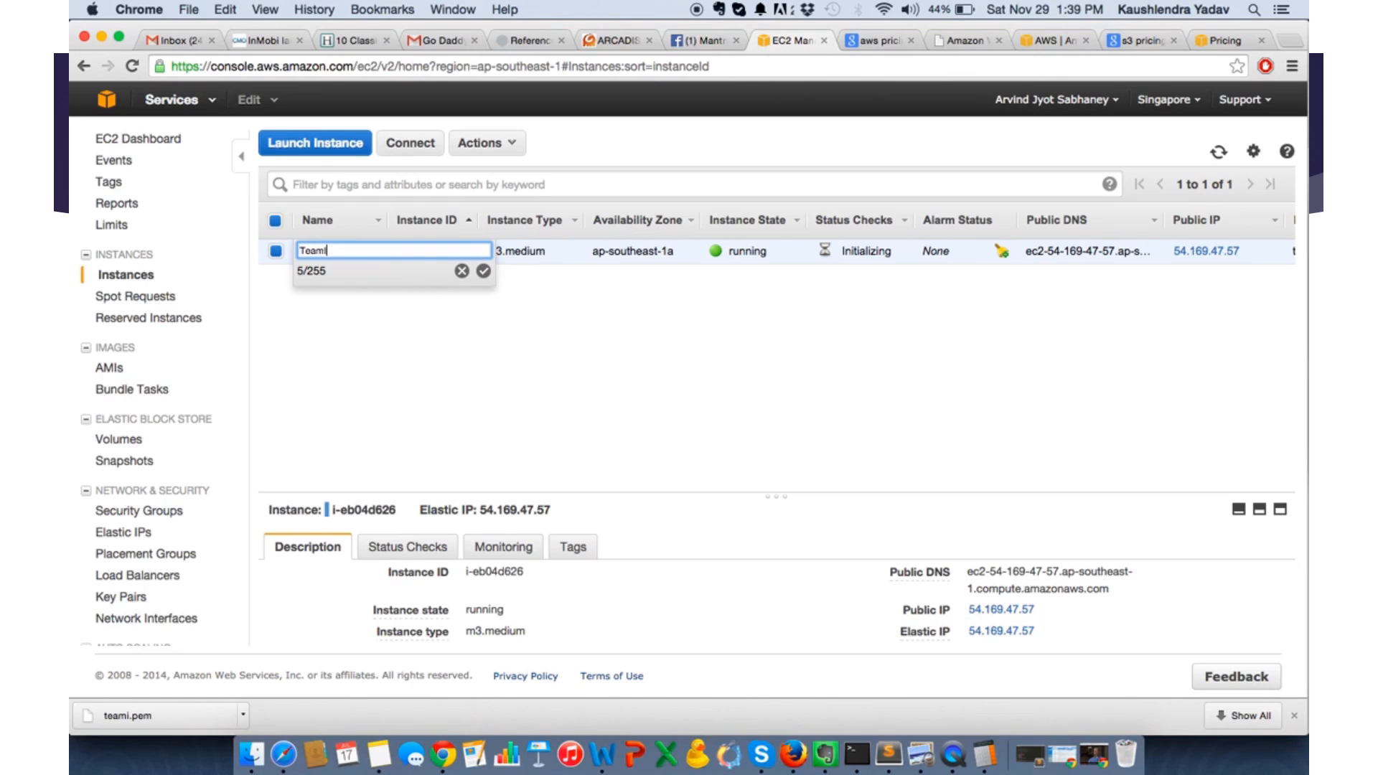
pyautogui.click(483, 270)
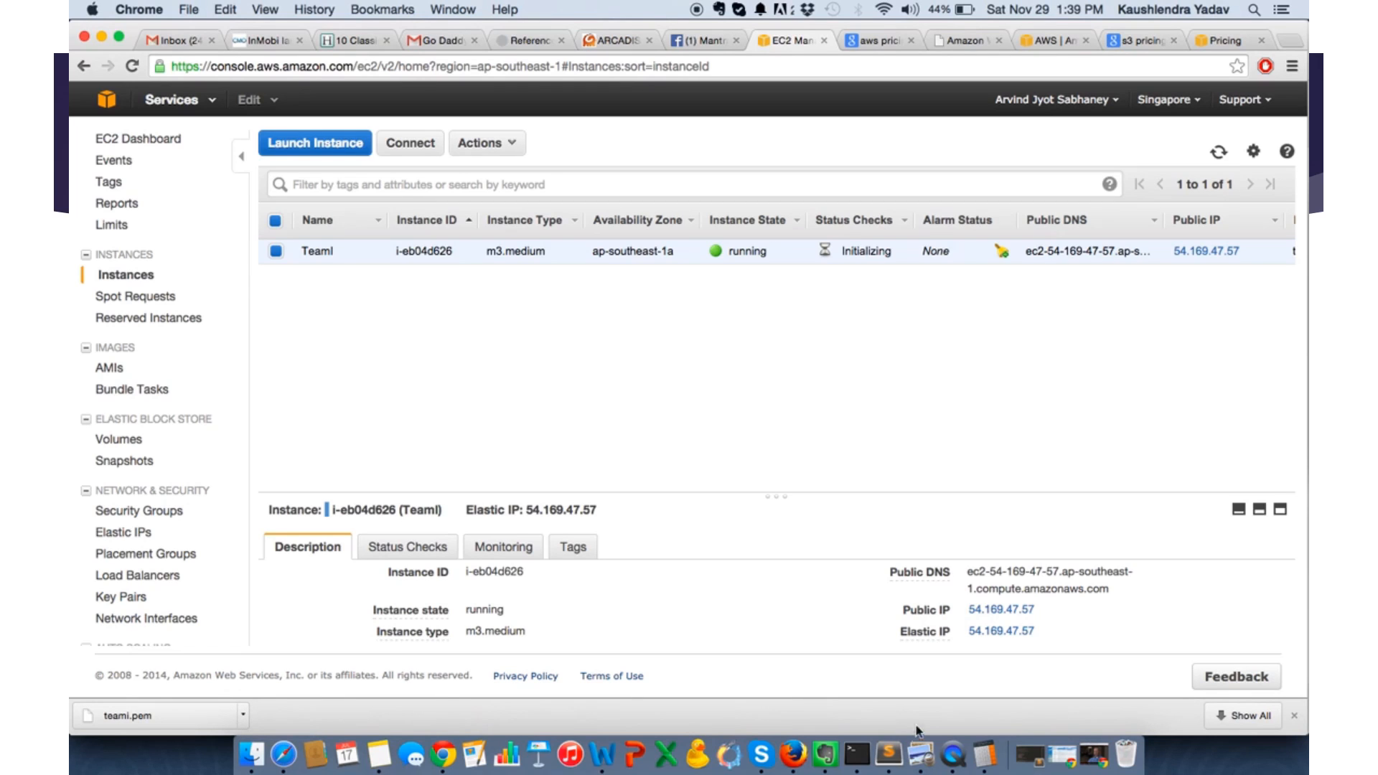
# - Open a Terminal window and copy the TeamI instance's public IP from the Instances list for use there
pyautogui.click(858, 758)
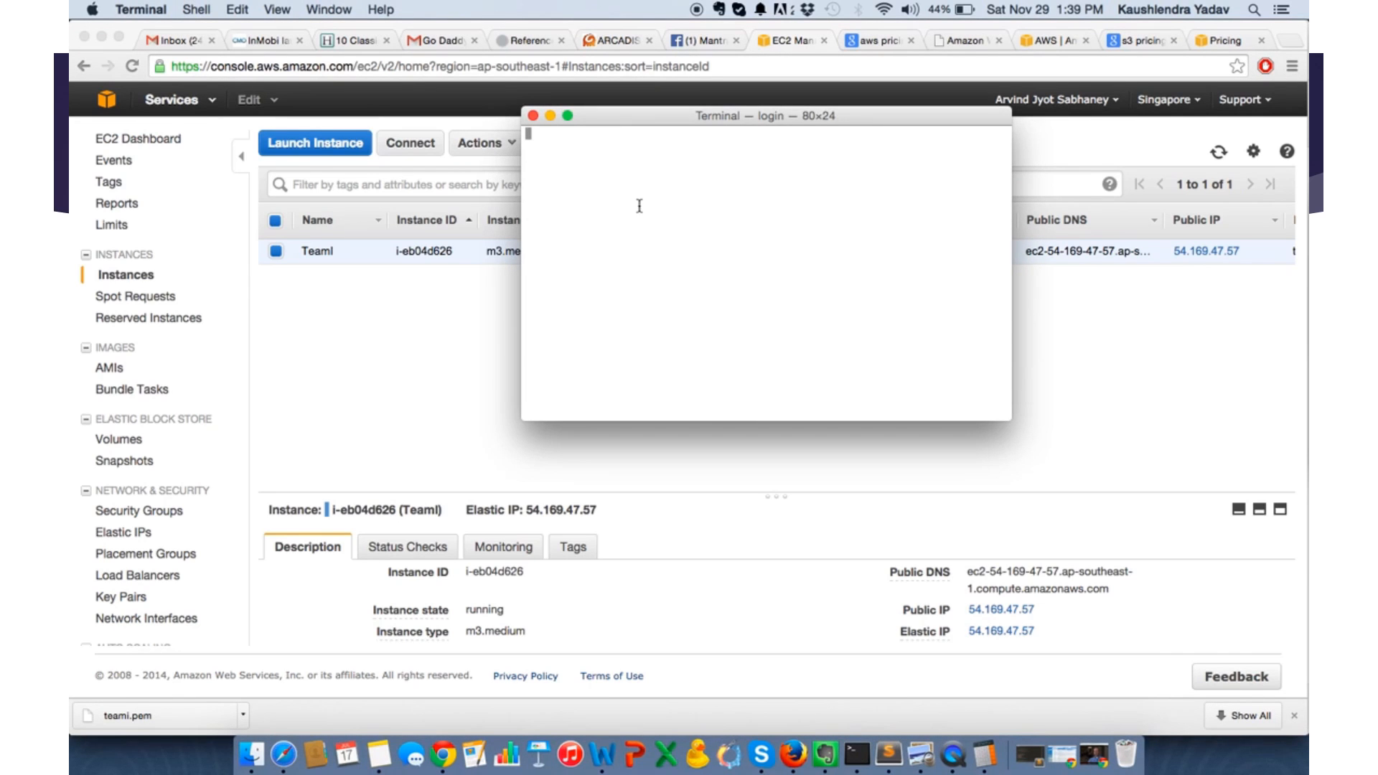
pyautogui.click(1245, 283)
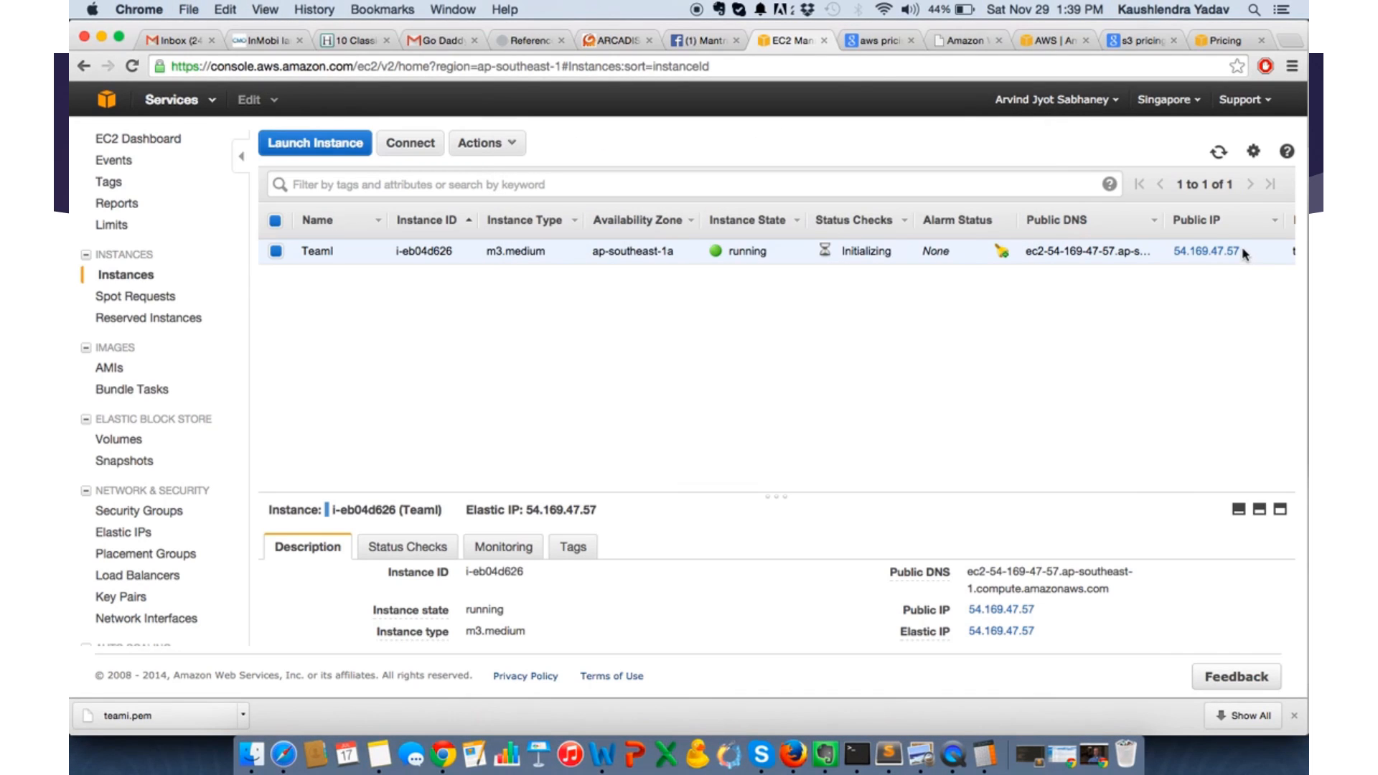
pyautogui.moveTo(1245, 254); pyautogui.dragTo(1175, 253)
pyautogui.press('super+c')
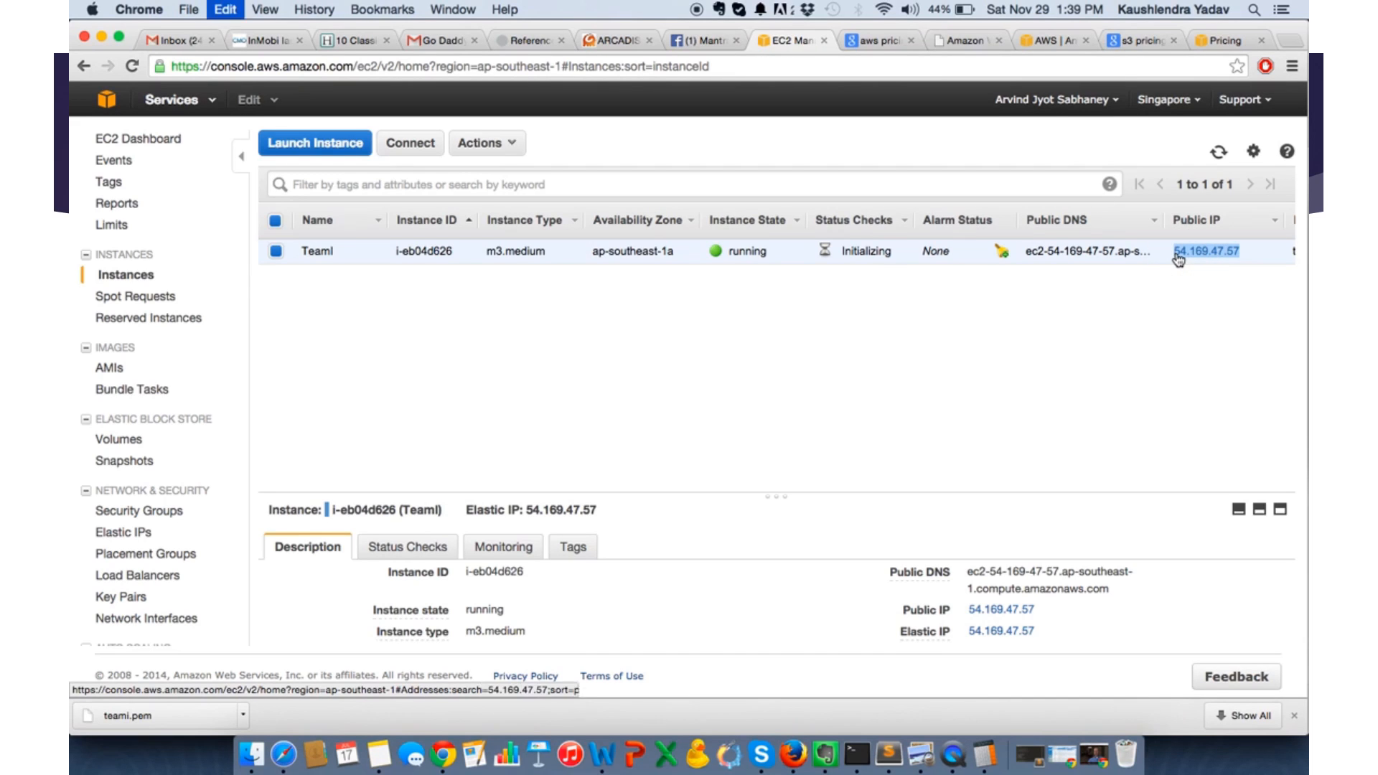
pyautogui.click(855, 755)
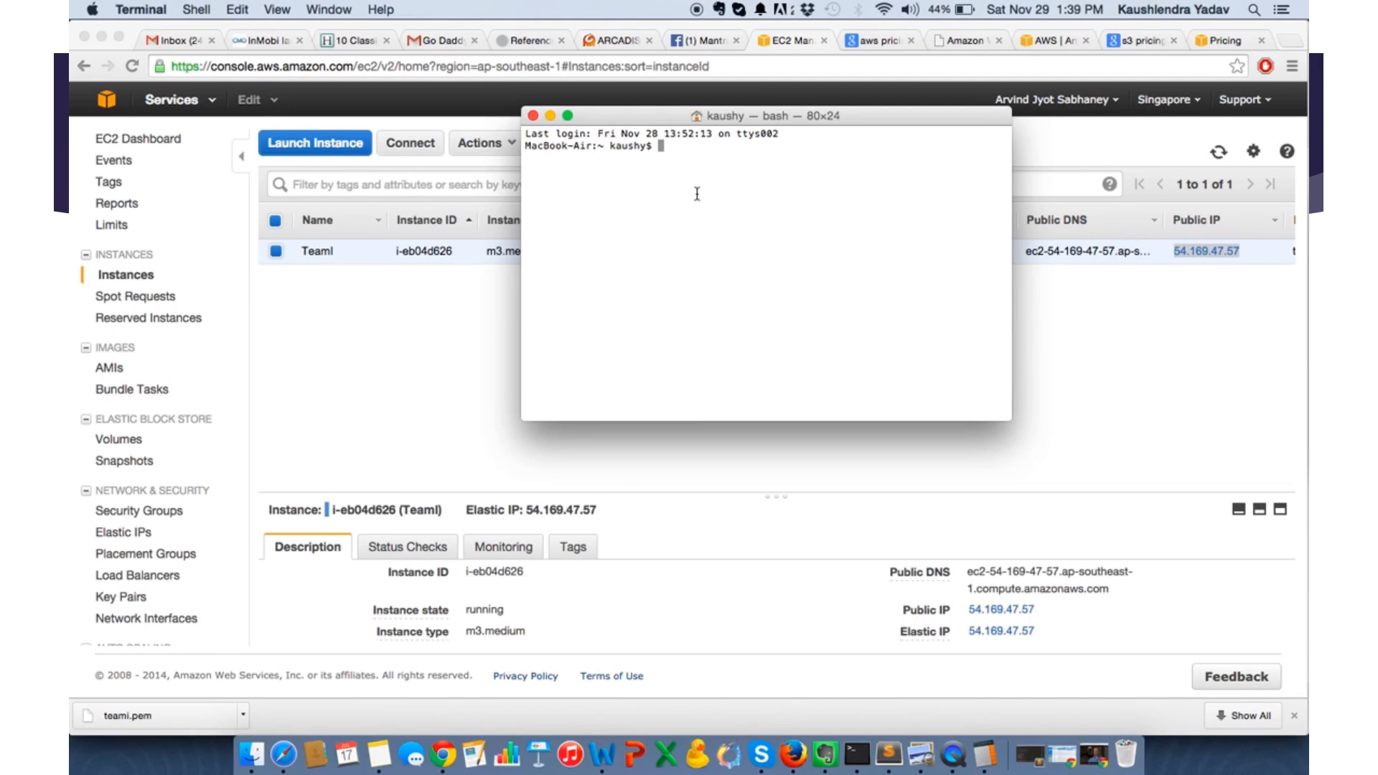
pyautogui.write('ssh -i ~')
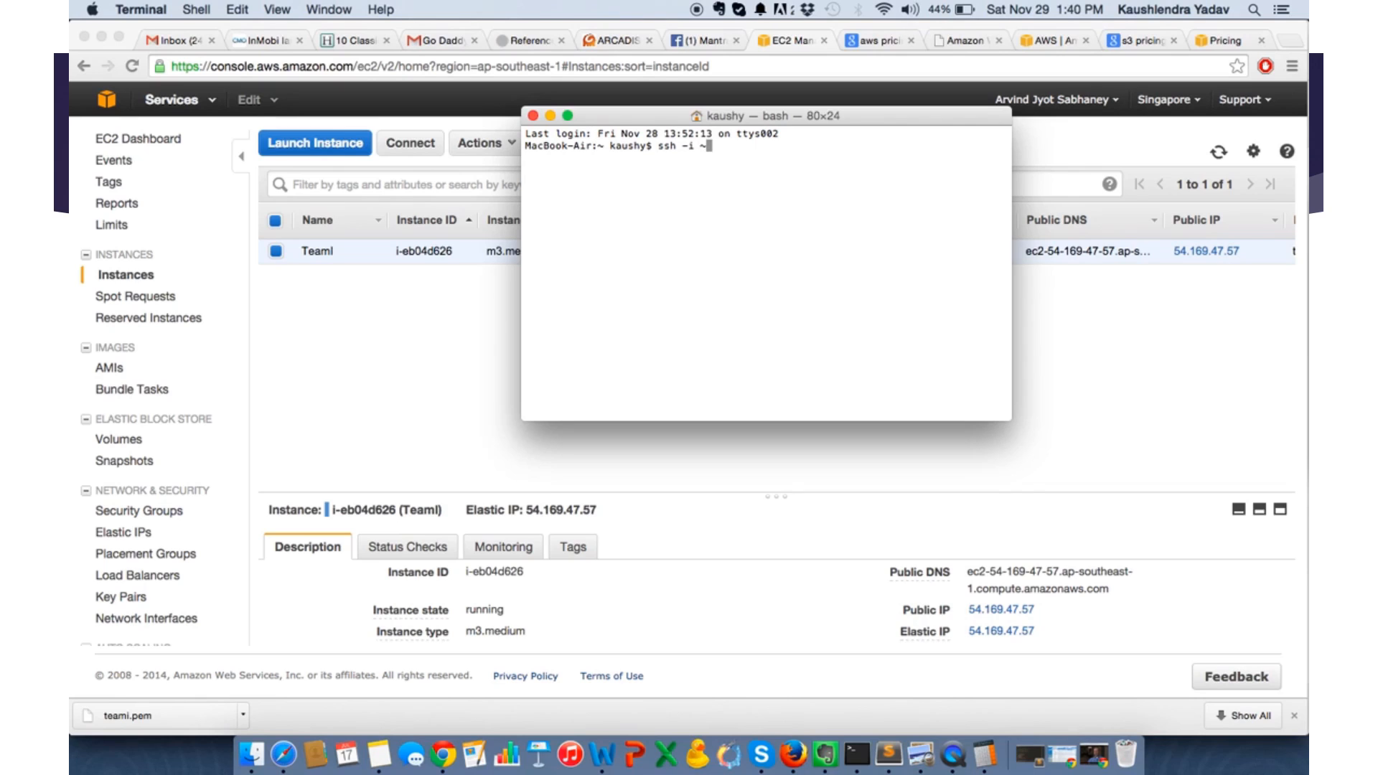
pyautogui.write('/Down')
pyautogui.press('Tab')
pyautogui.write('teami.pem ')
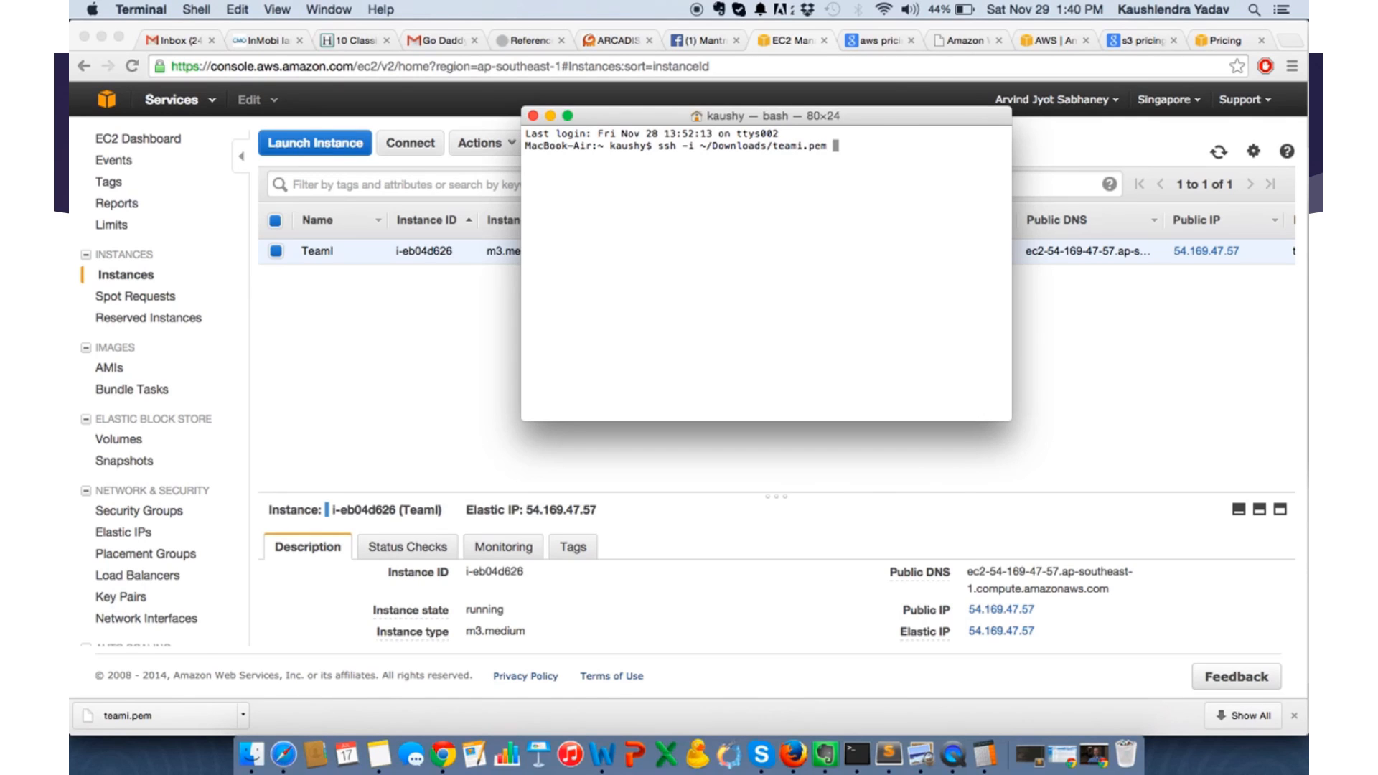
pyautogui.write('ubuntu@')
pyautogui.press('super+v')
pyautogui.press('Return')
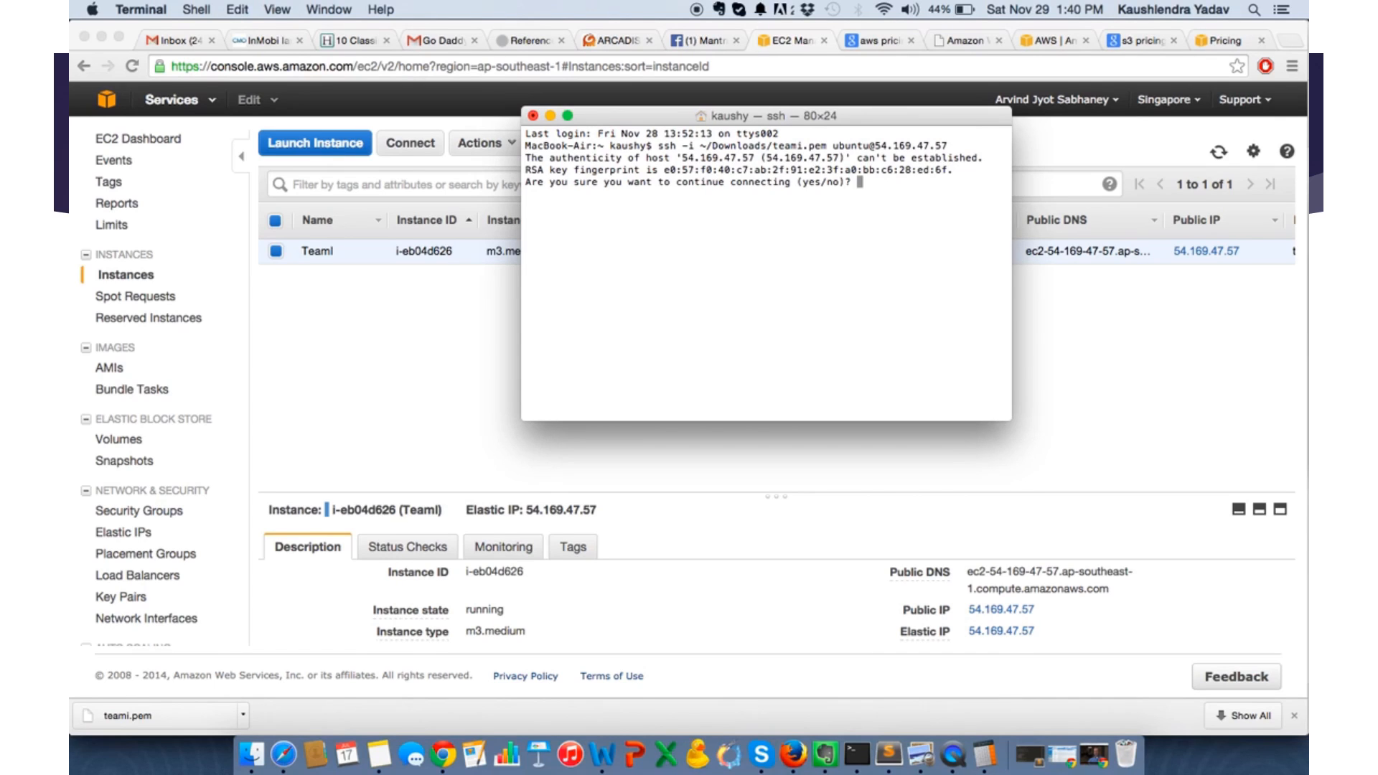
pyautogui.write('yes')
pyautogui.press('Return')
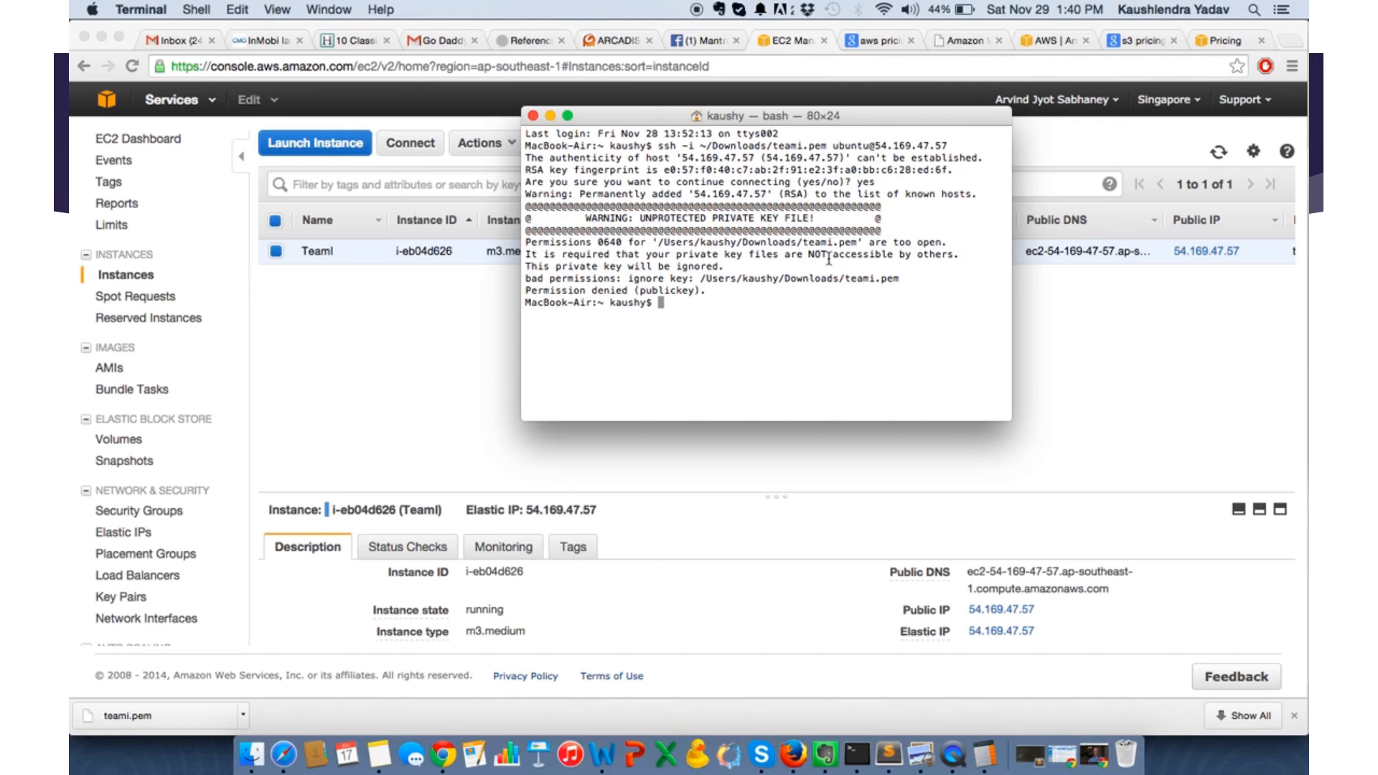
# - Restrict the private key's permissions with sudo chmod 400 ~/Downloads/teami.pem, entering the account password
pyautogui.write('sudo chmod 400 ~/Downloads/')
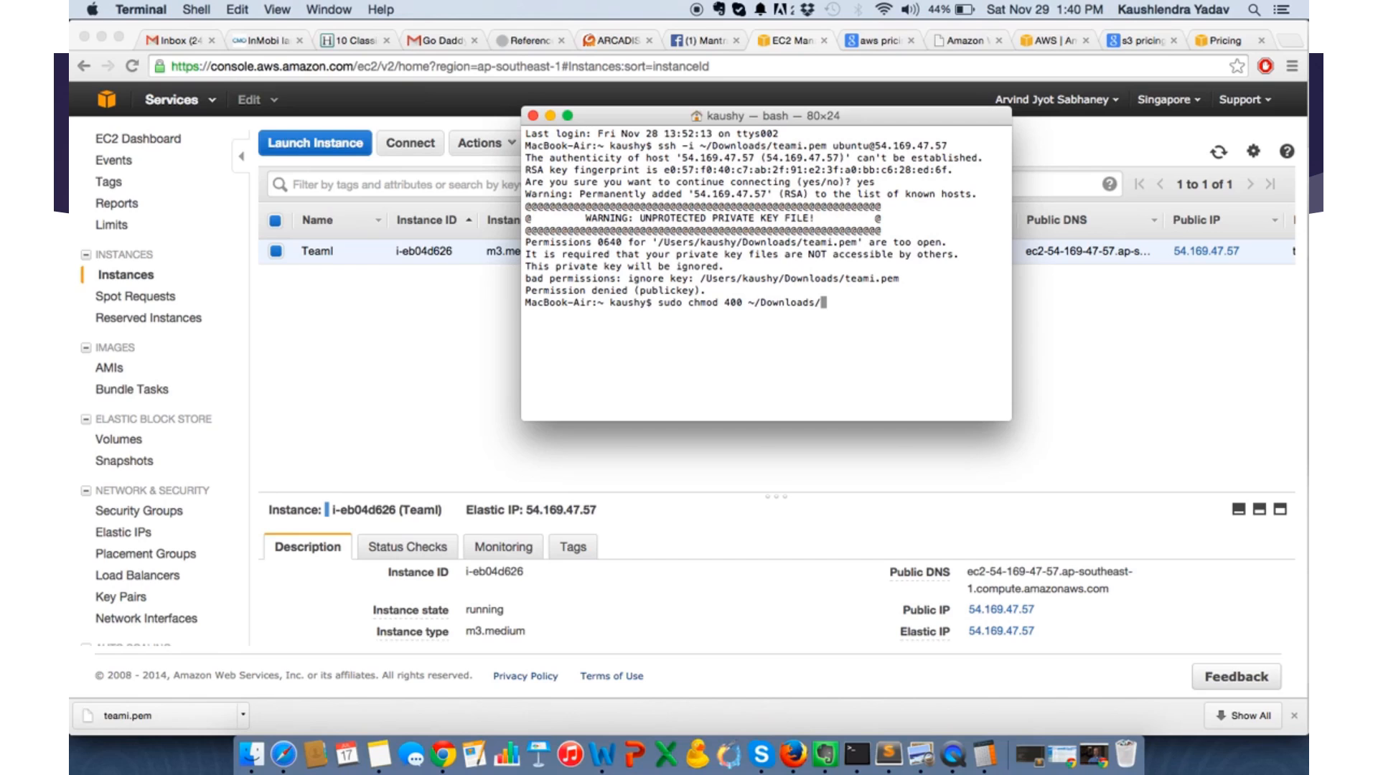
pyautogui.write('teami.pem')
pyautogui.press('Return')
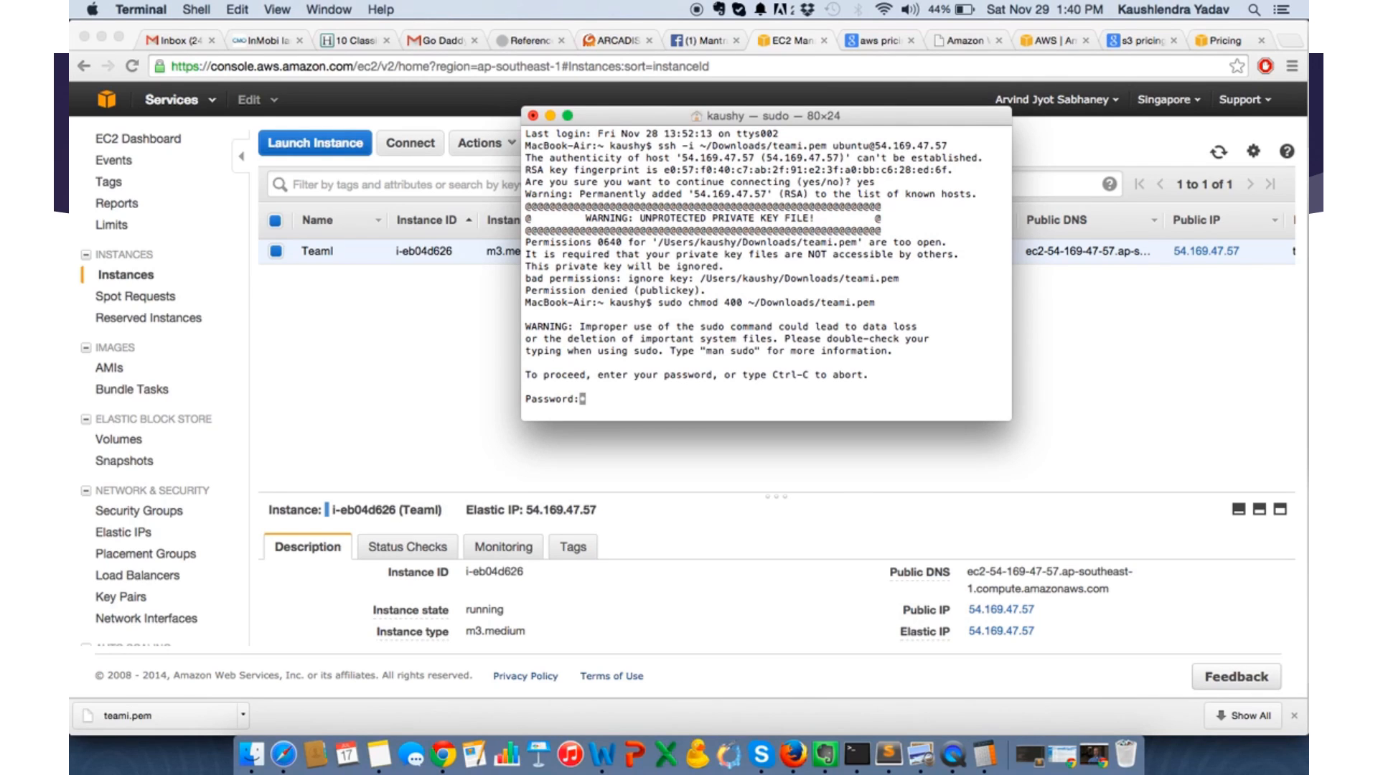
pyautogui.press('Return')
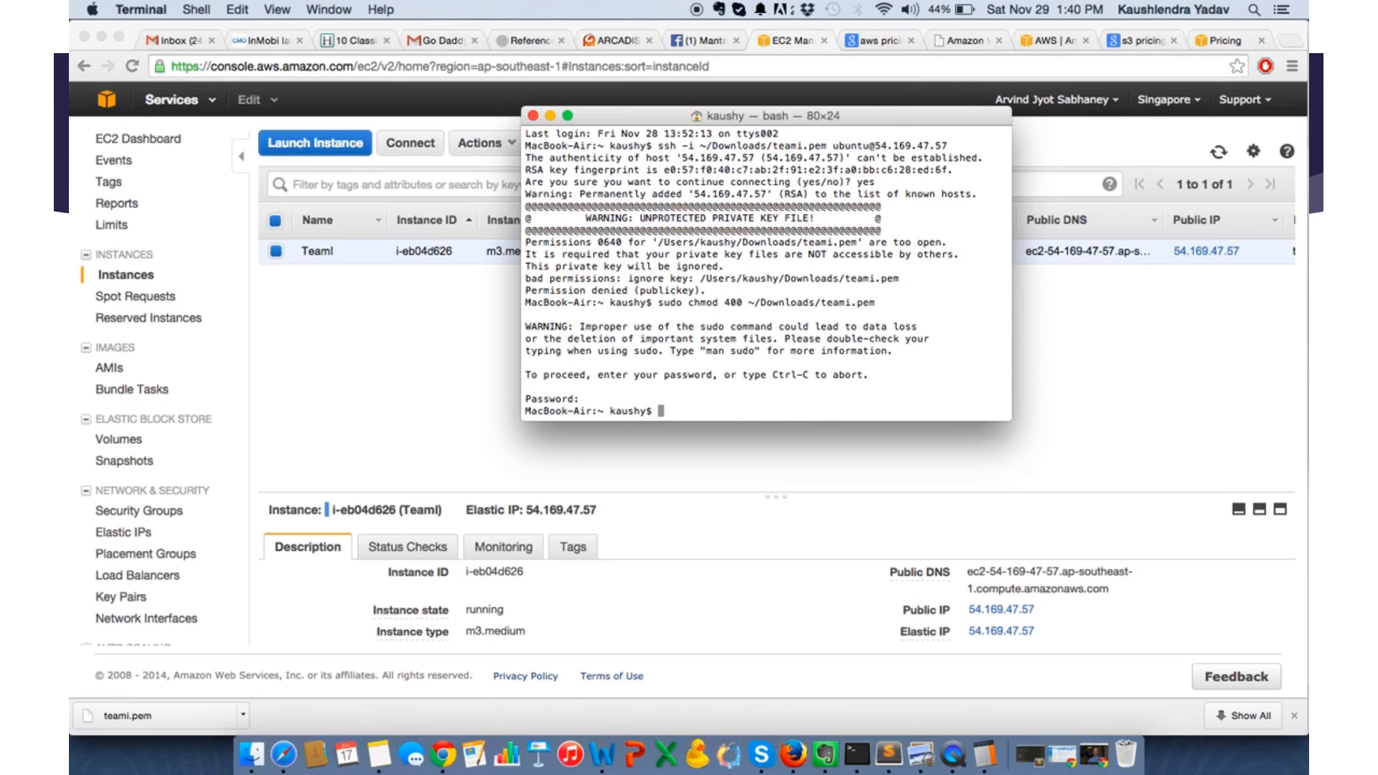
pyautogui.press('Up')
pyautogui.press('Up')
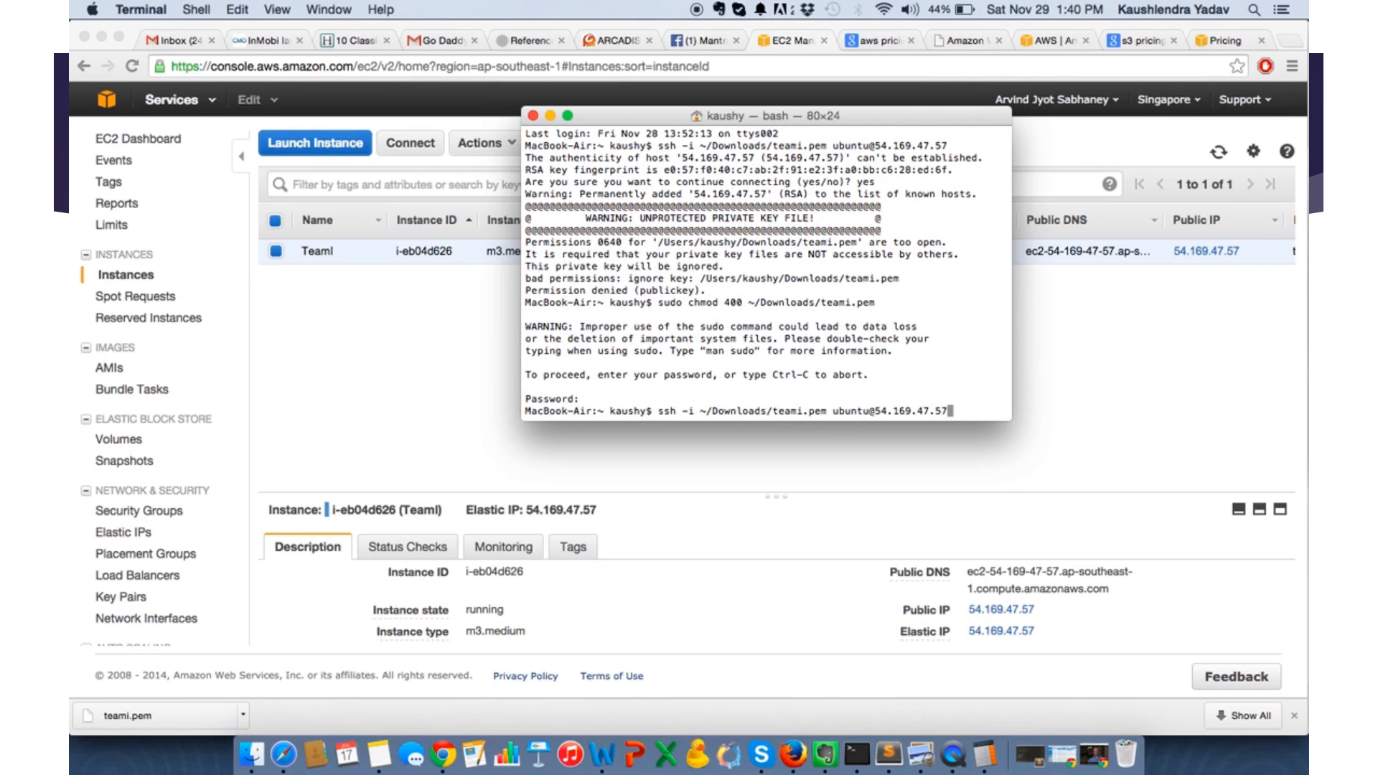
pyautogui.press('Return')
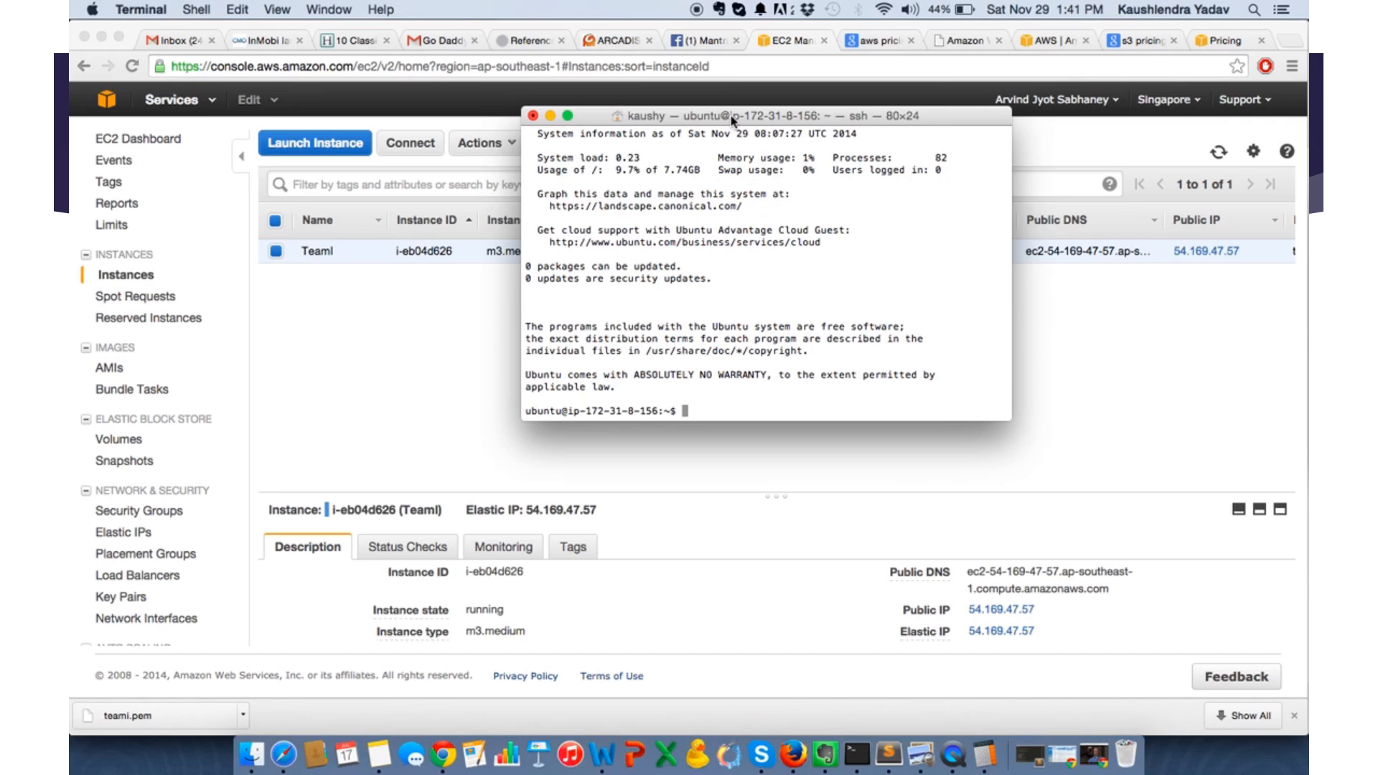
# - Reposition the Terminal window and enlarge it to 195×53 characters so that it fills most of the screen
pyautogui.moveTo(733, 120); pyautogui.dragTo(280, 90)
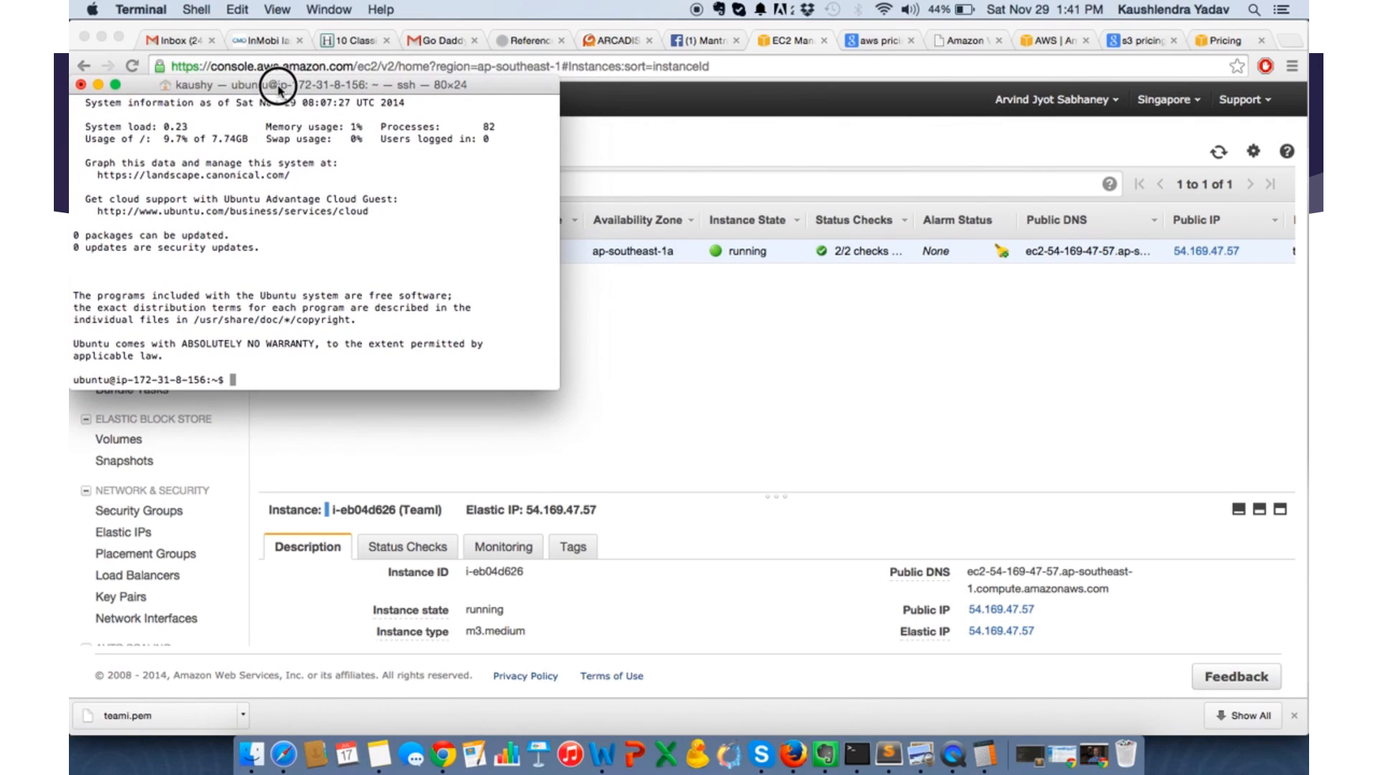
pyautogui.moveTo(559, 386); pyautogui.dragTo(1250, 726)
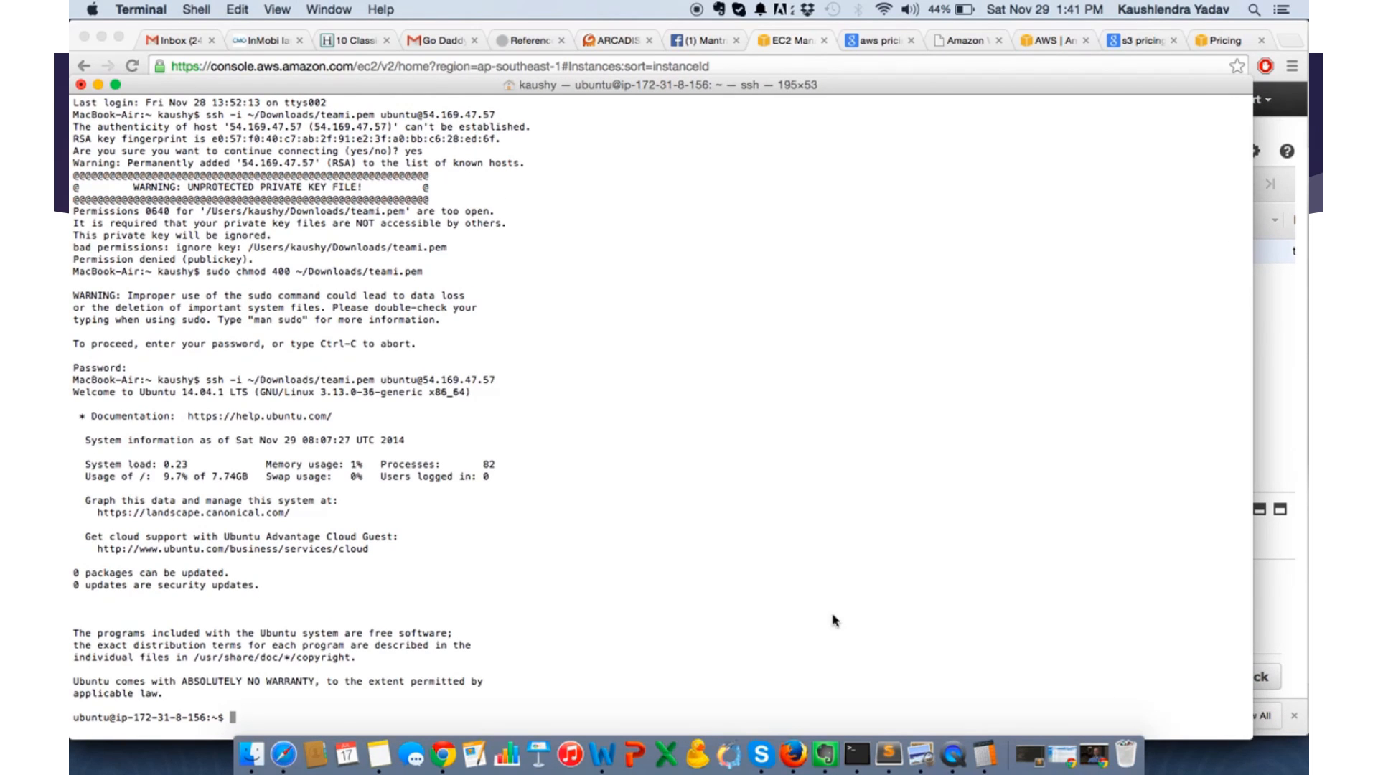
pyautogui.moveTo(667, 88); pyautogui.dragTo(667, 36)
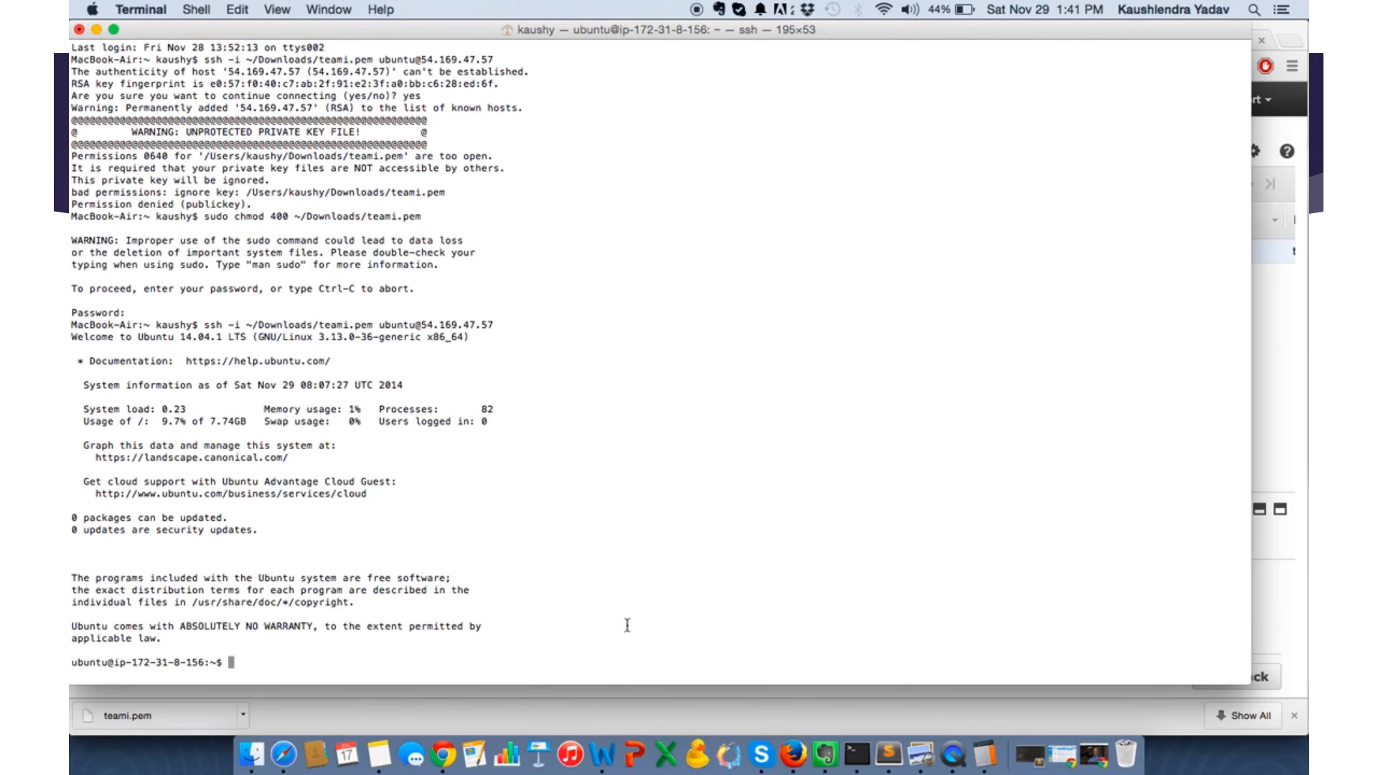
# - Switch to Chrome and search Google in a new tab for "ubuntu install php apache2 mysql"
pyautogui.click(443, 756)
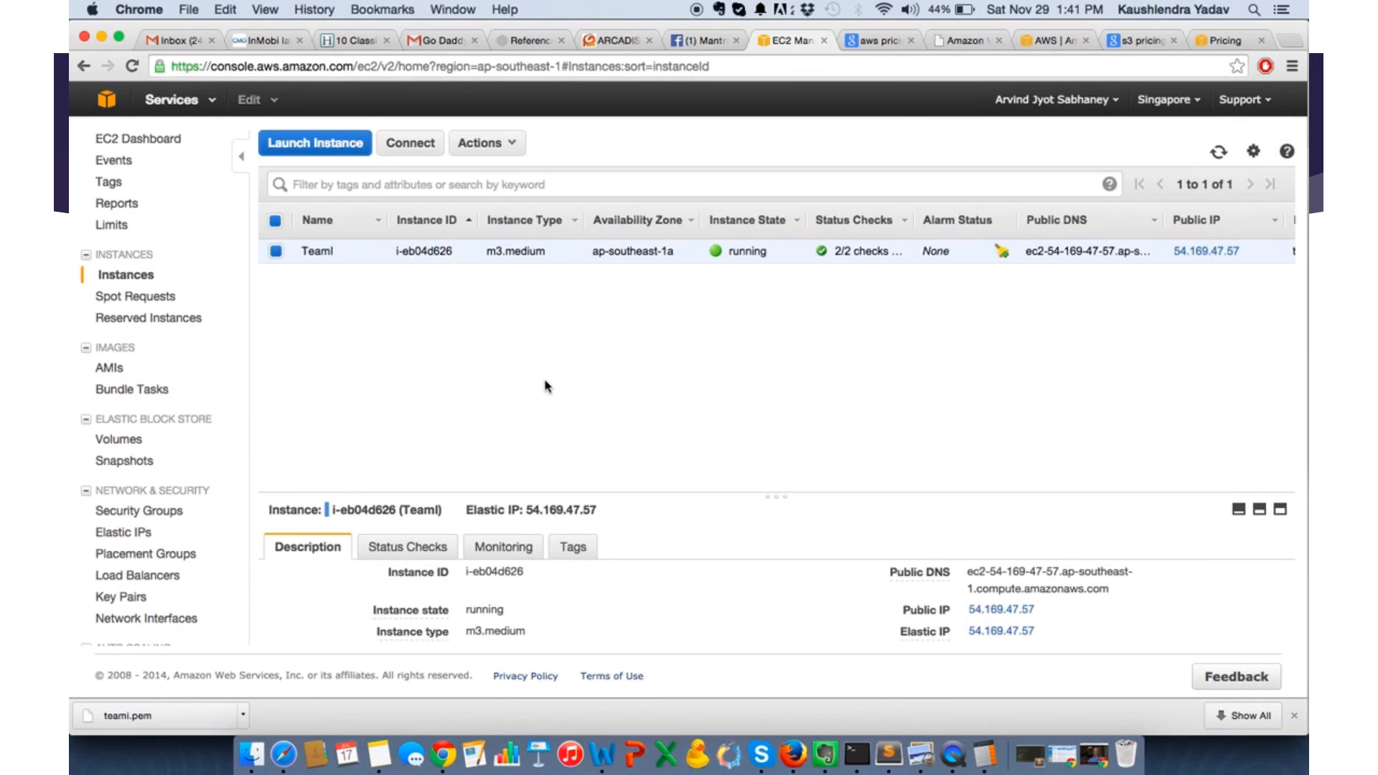
pyautogui.press('super+t')
pyautogui.write('ubunt')
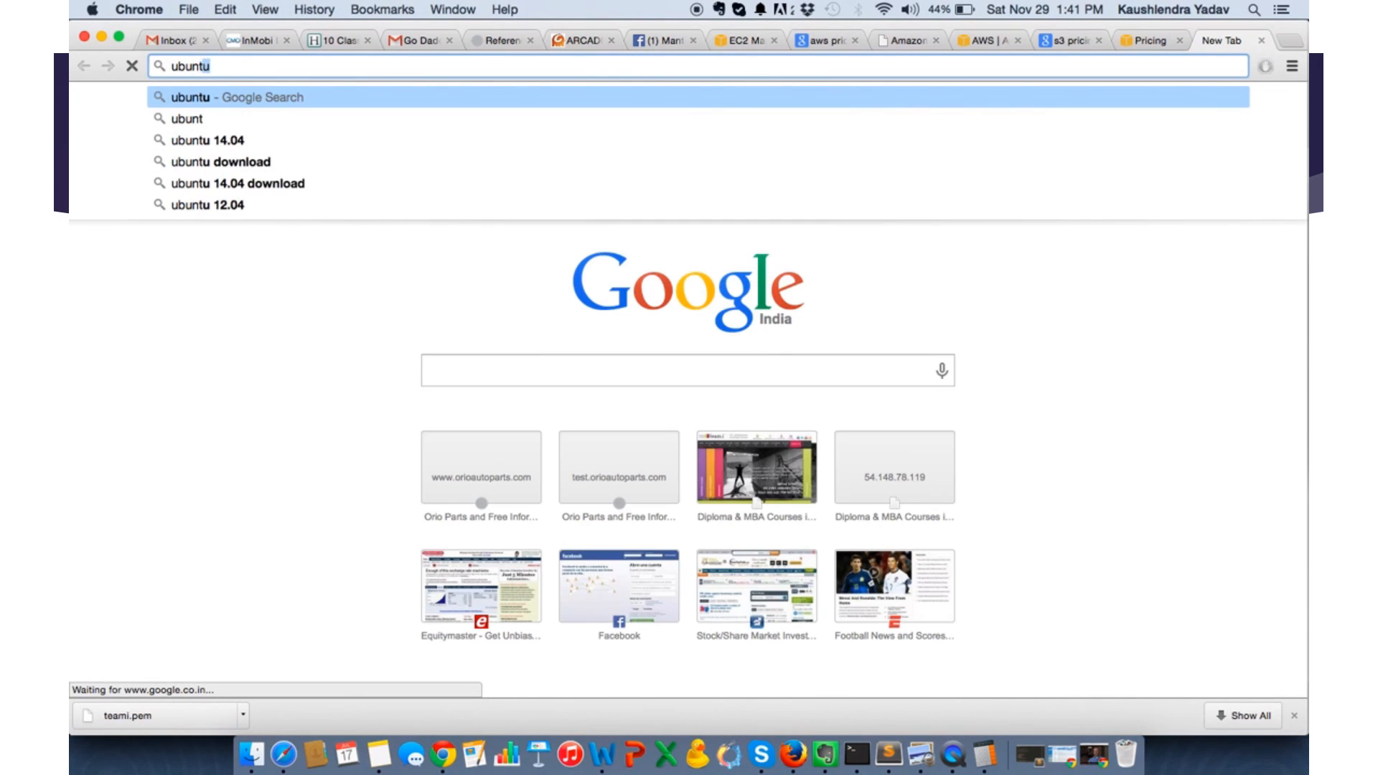
pyautogui.press('BackSpace')
pyautogui.write('u install')
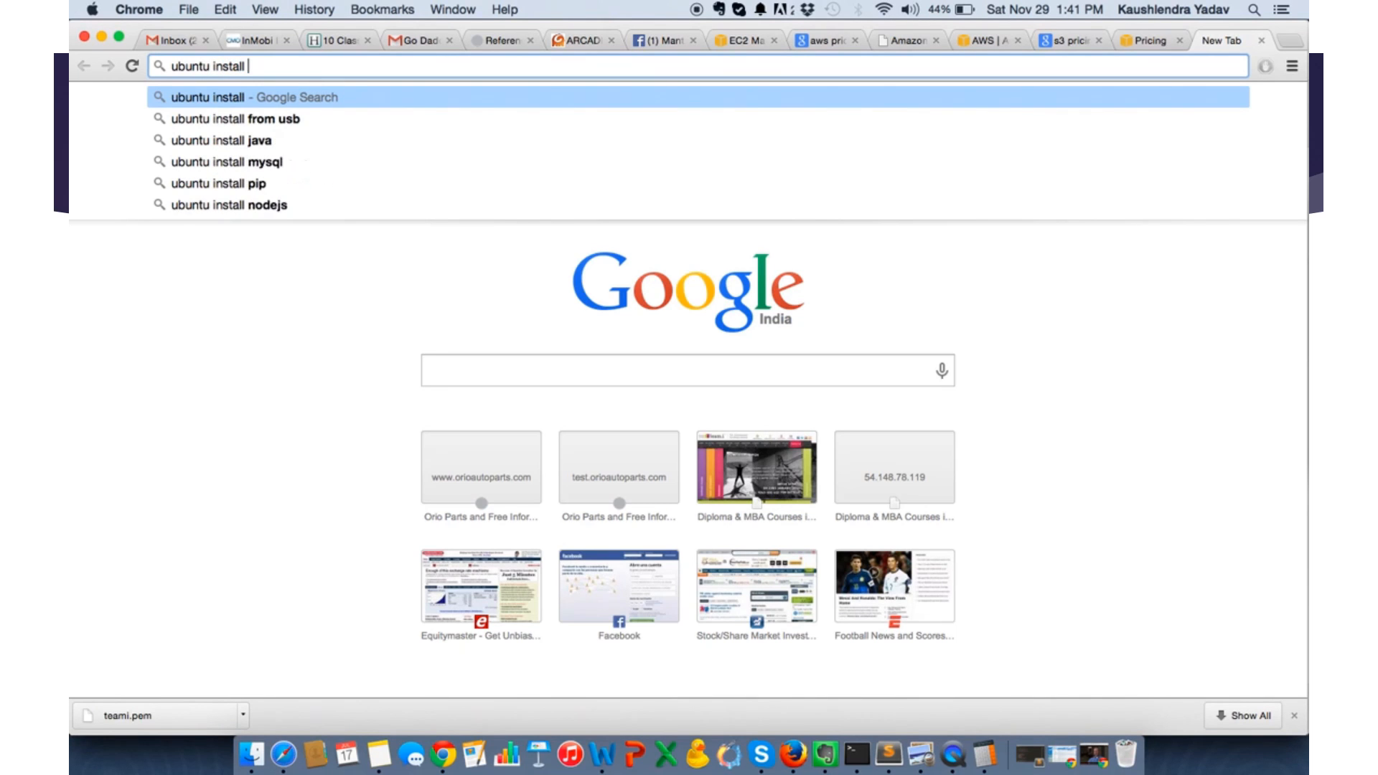
pyautogui.write(' php ')
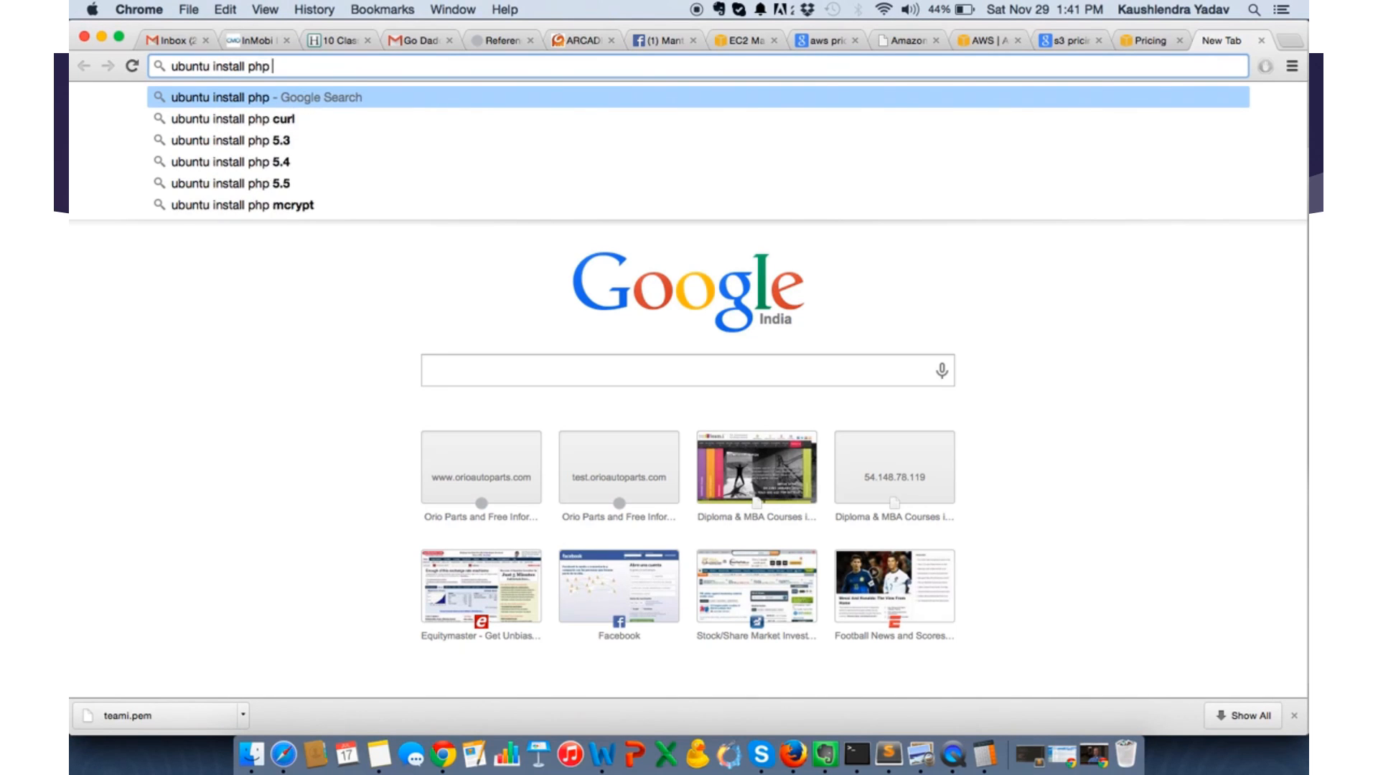
pyautogui.write('apache')
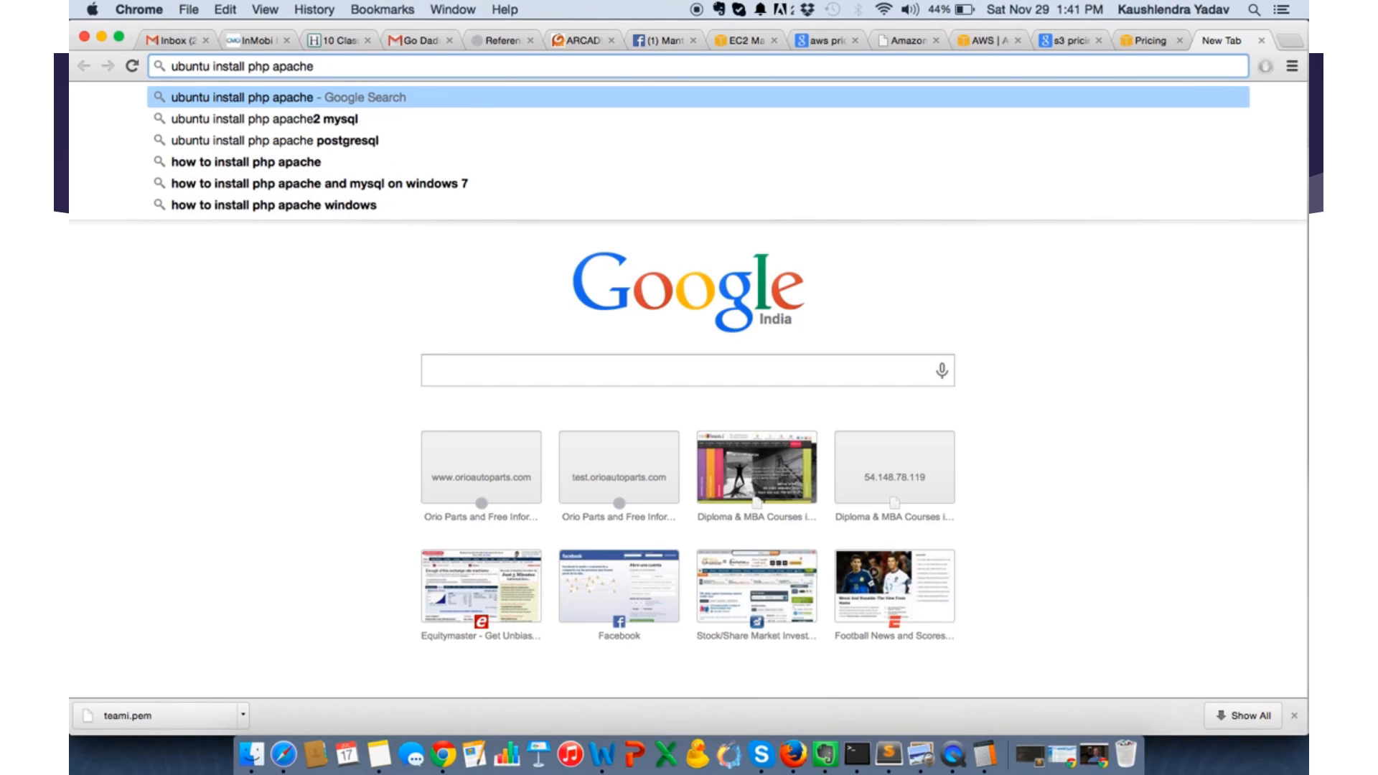
pyautogui.press('Down')
pyautogui.press('Return')
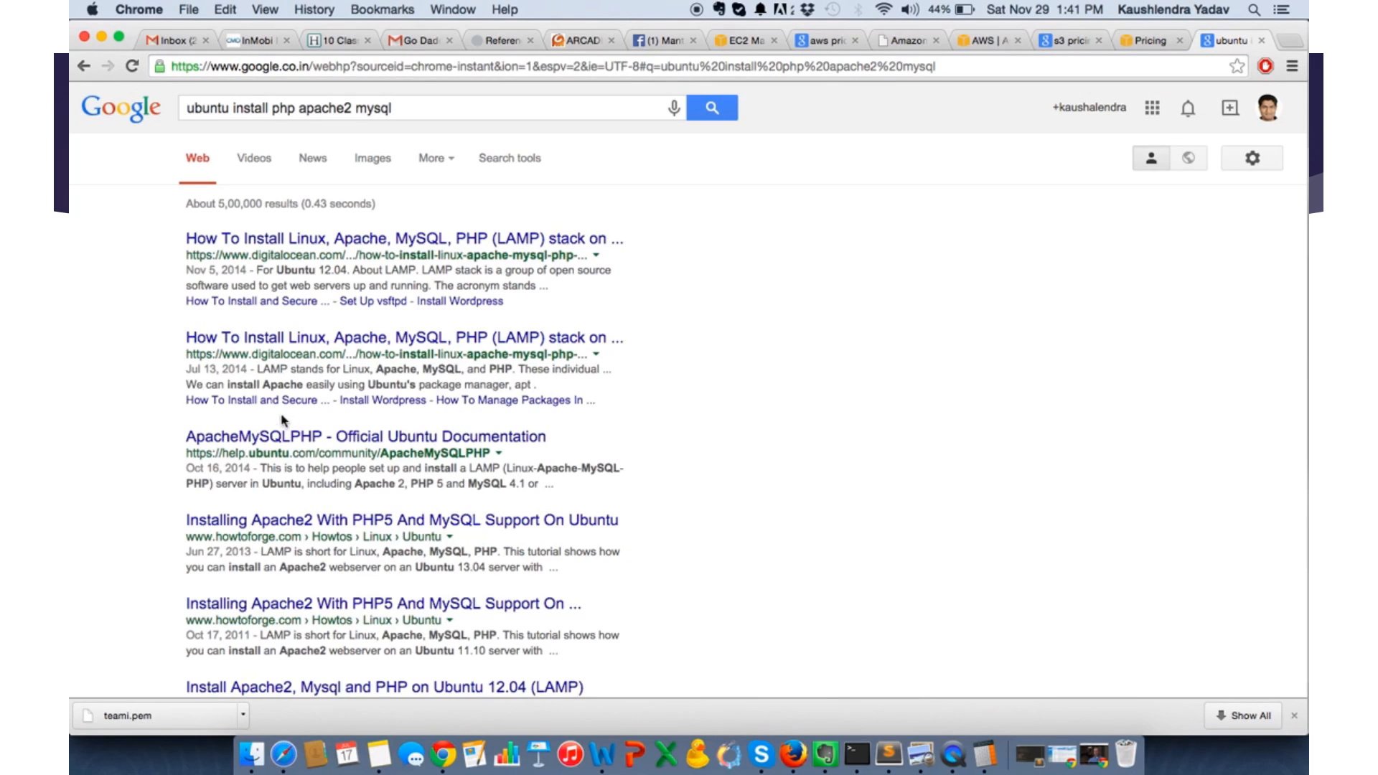
# - Open the first four search results in separate tabs: two DigitalOcean LAMP tutorials, the official Ubuntu ApacheMySQLPHP page and the HowtoForge guide
pyautogui.keyDown('super'); pyautogui.click(305, 238); pyautogui.keyUp('super')
pyautogui.keyDown('super'); pyautogui.click(279, 341); pyautogui.keyUp('super')
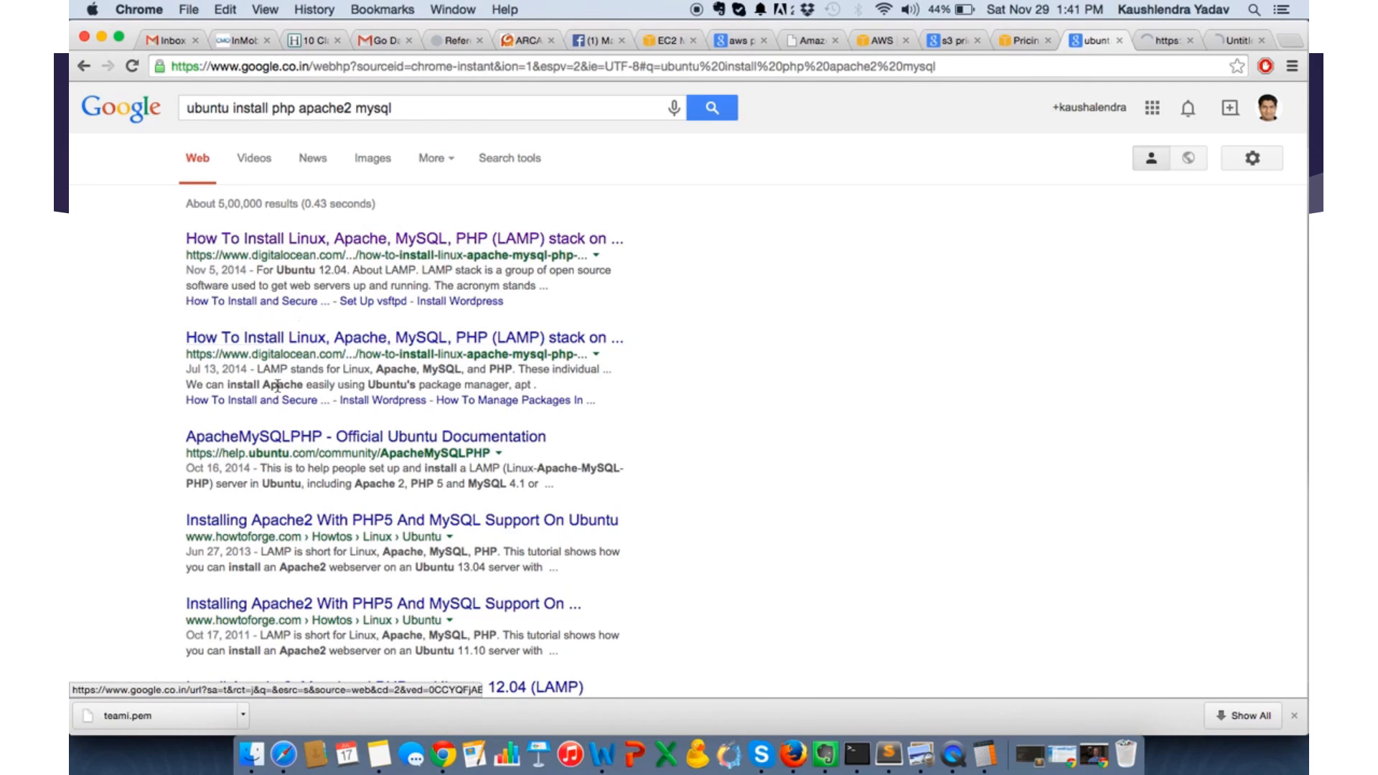
pyautogui.keyDown('super'); pyautogui.click(284, 436); pyautogui.keyUp('super')
pyautogui.click(1100, 43)
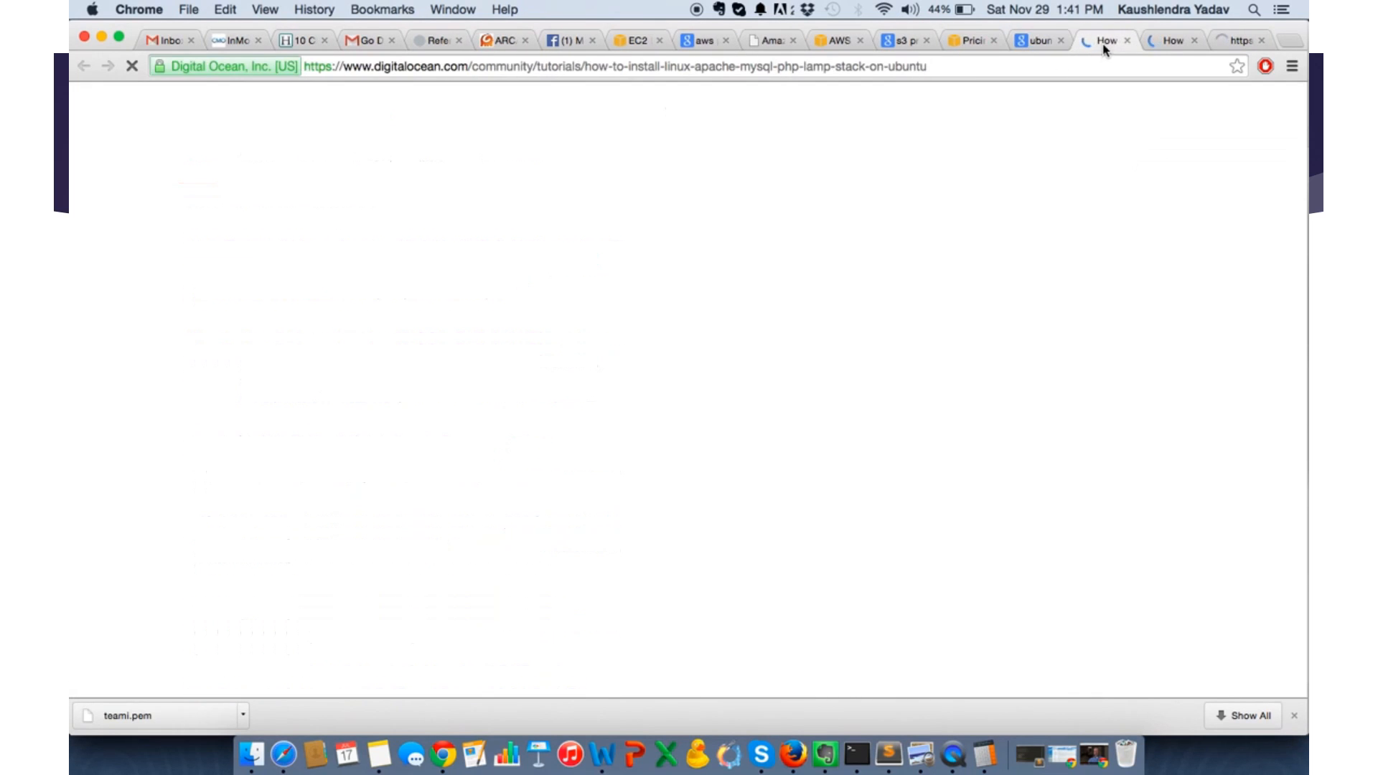
pyautogui.click(1032, 41)
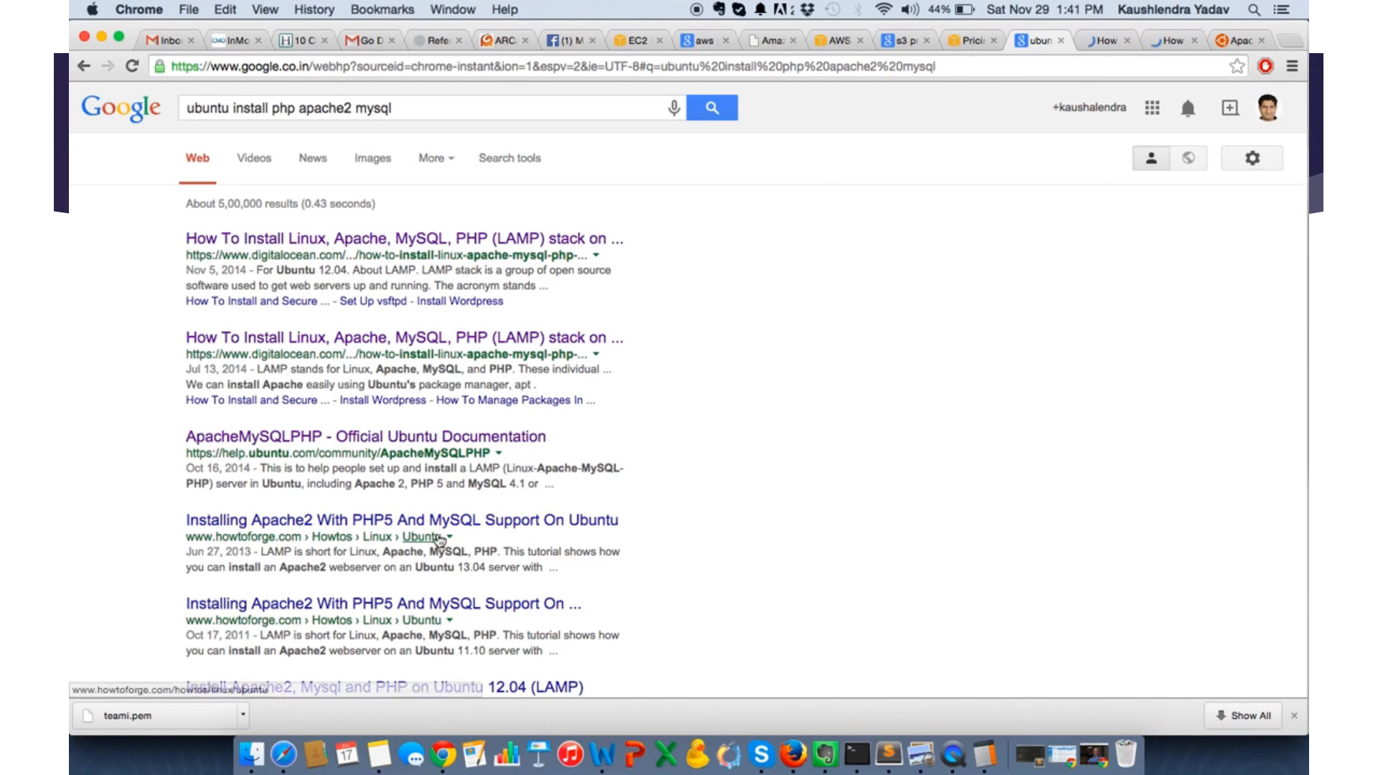
pyautogui.keyDown('super'); pyautogui.click(437, 522); pyautogui.keyUp('super')
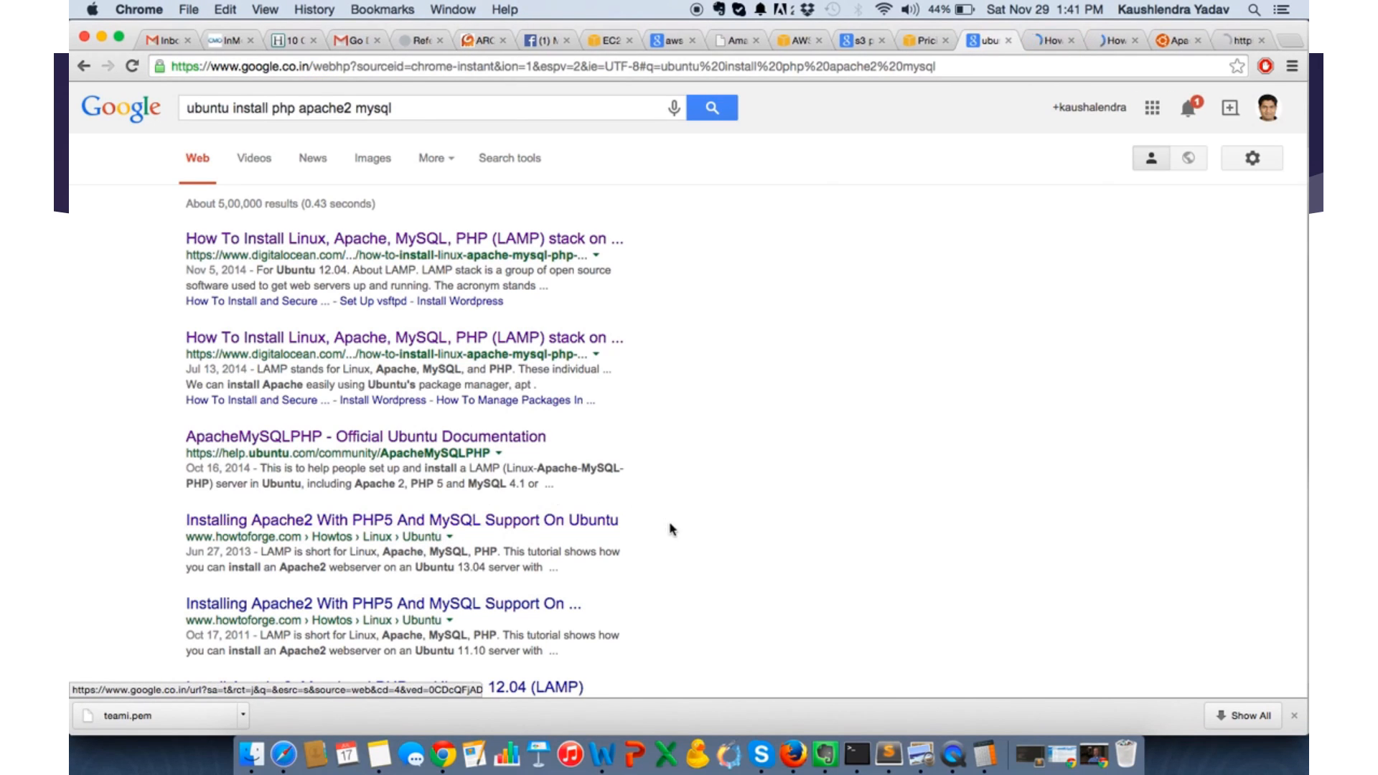
# - Copy sudo apt-get update from the first DigitalOcean LAMP tutorial and run it in the Terminal SSH session
pyautogui.click(1043, 41)
pyautogui.scroll(-5, 907, 388)
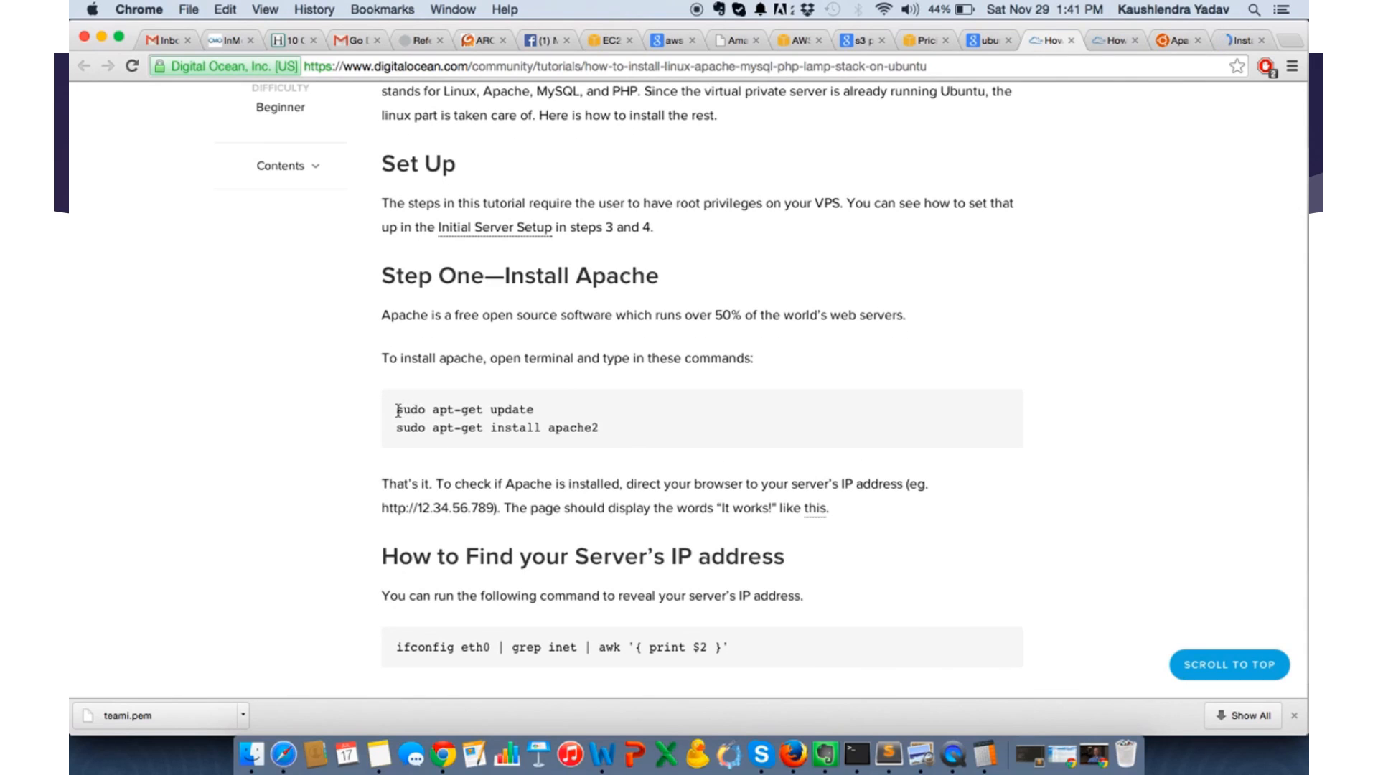
pyautogui.moveTo(396, 409); pyautogui.dragTo(567, 408)
pyautogui.press('super+c')
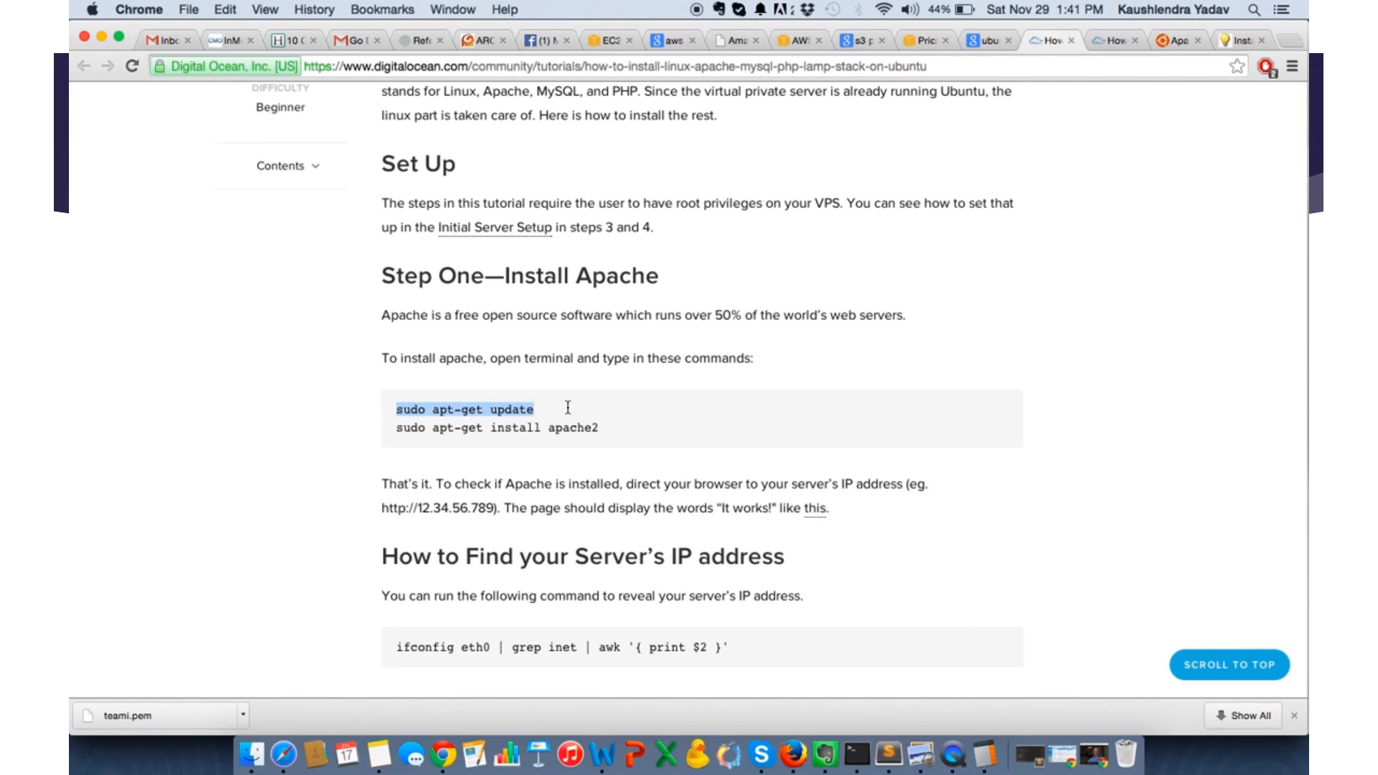
pyautogui.press('super+Tab')
pyautogui.press('super+v')
pyautogui.press('Return')
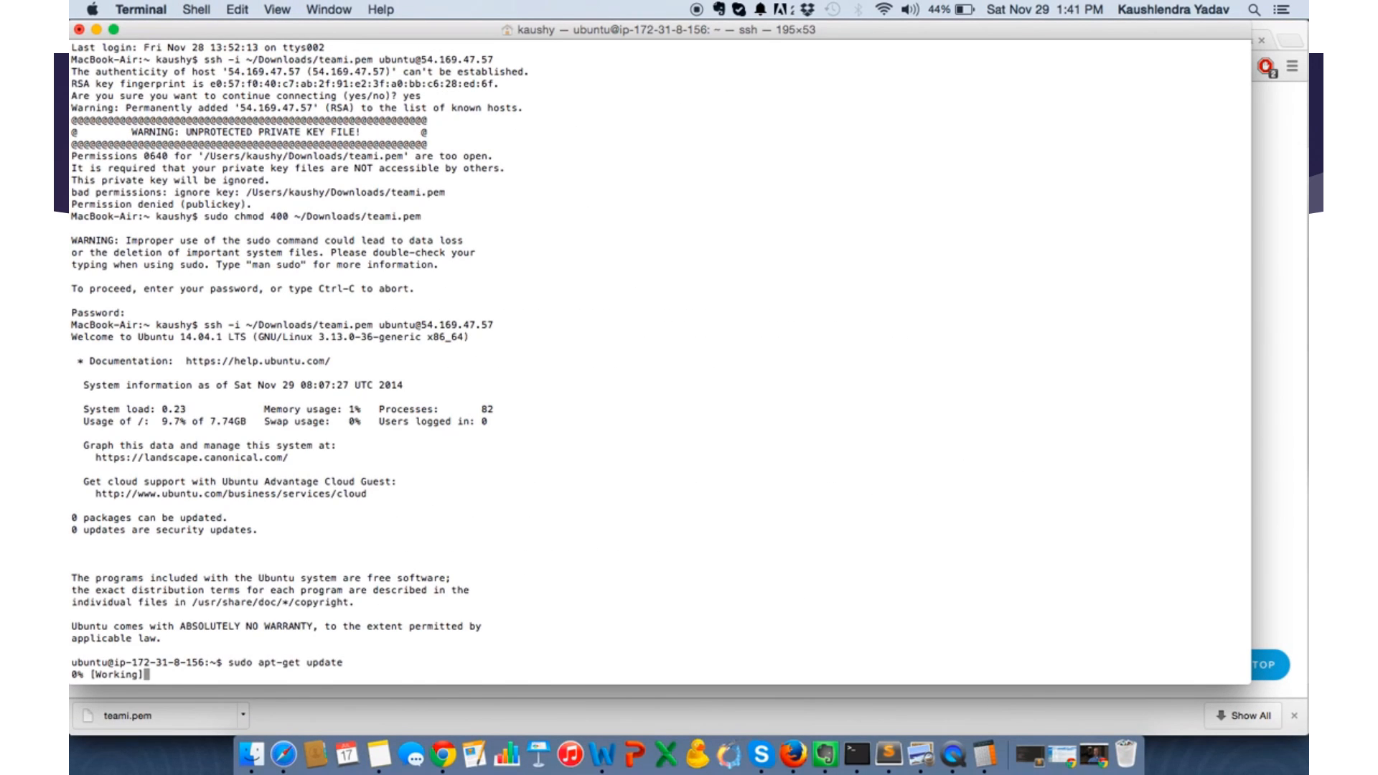
# - Copy sudo apt-get install apache2 from the tutorial in Chrome, run it in Terminal once the package update completes, and accept the installation
pyautogui.press('super+Tab')
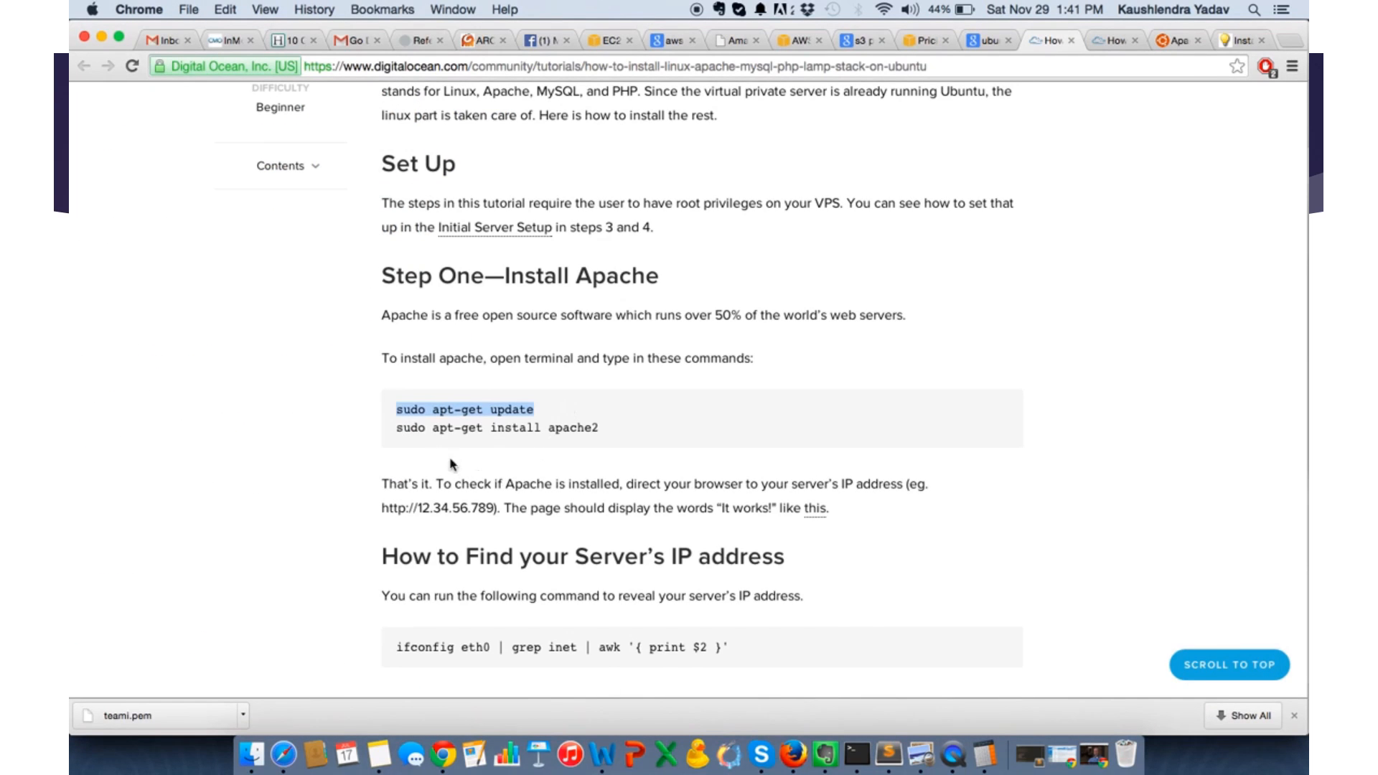
pyautogui.moveTo(397, 431); pyautogui.dragTo(626, 430)
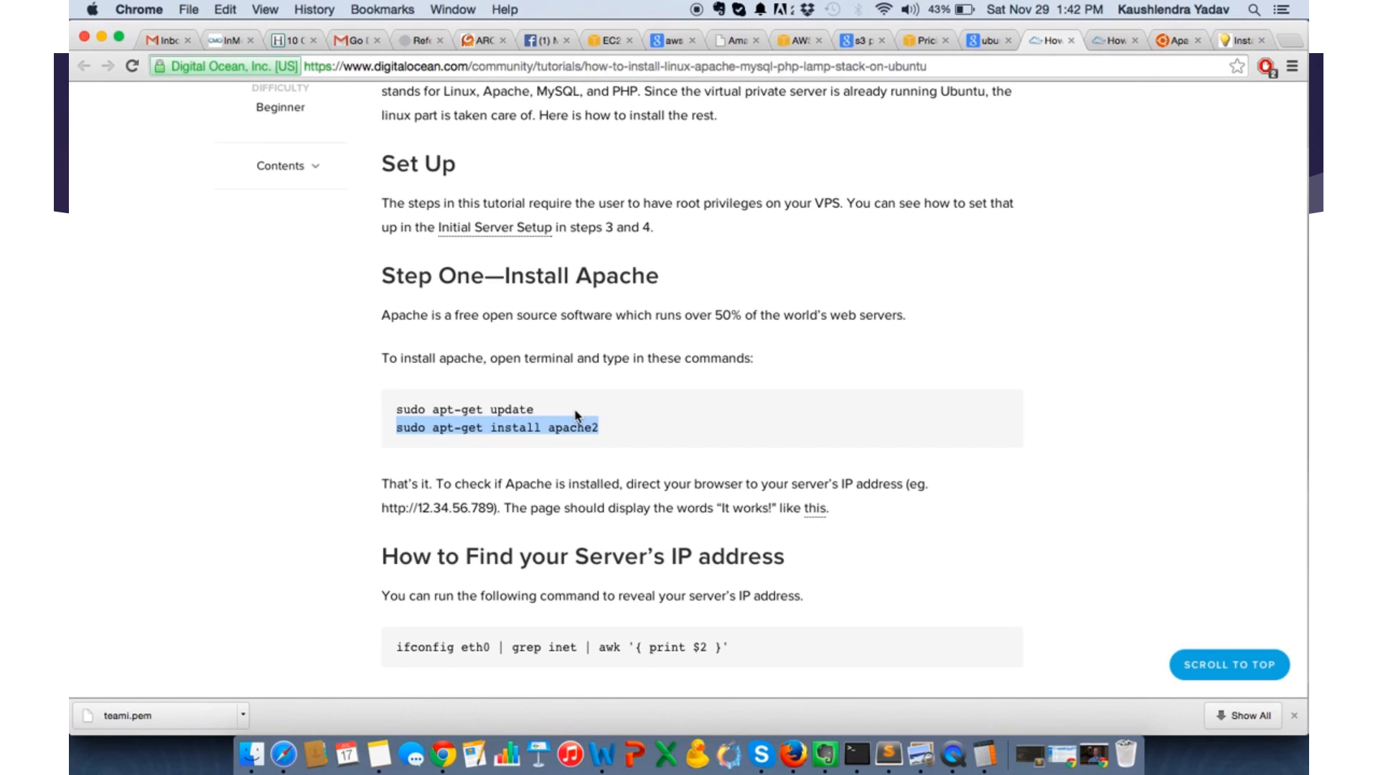
pyautogui.press('super+Tab')
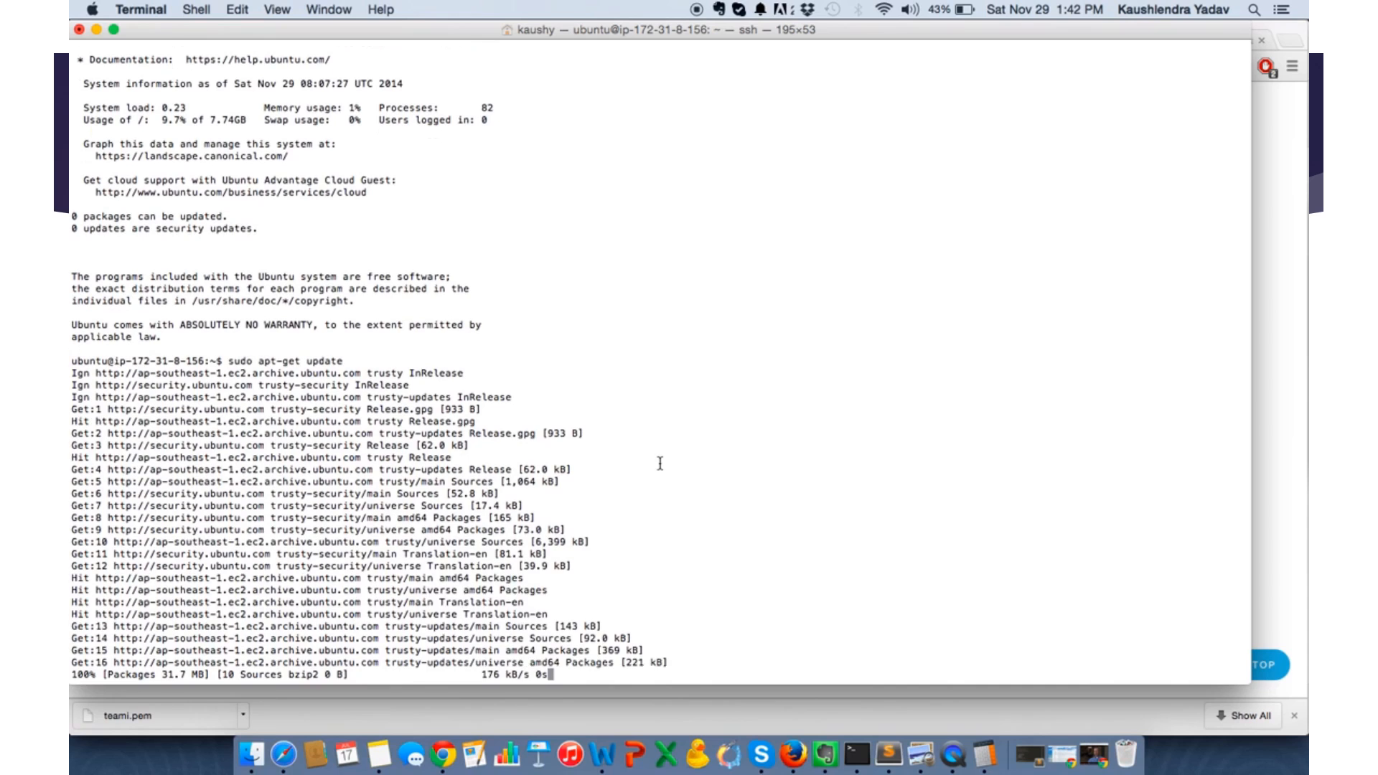
pyautogui.press('super+Tab')
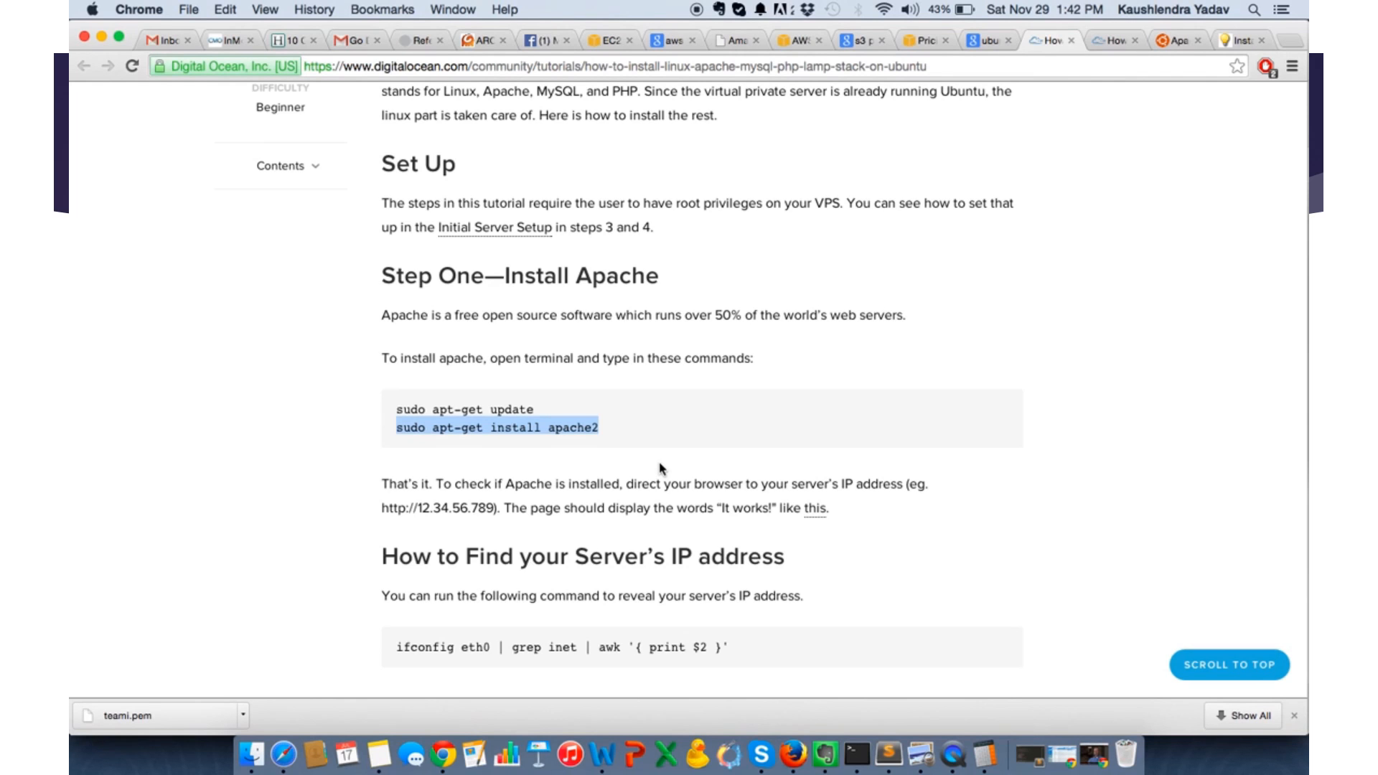
pyautogui.press('super+Tab')
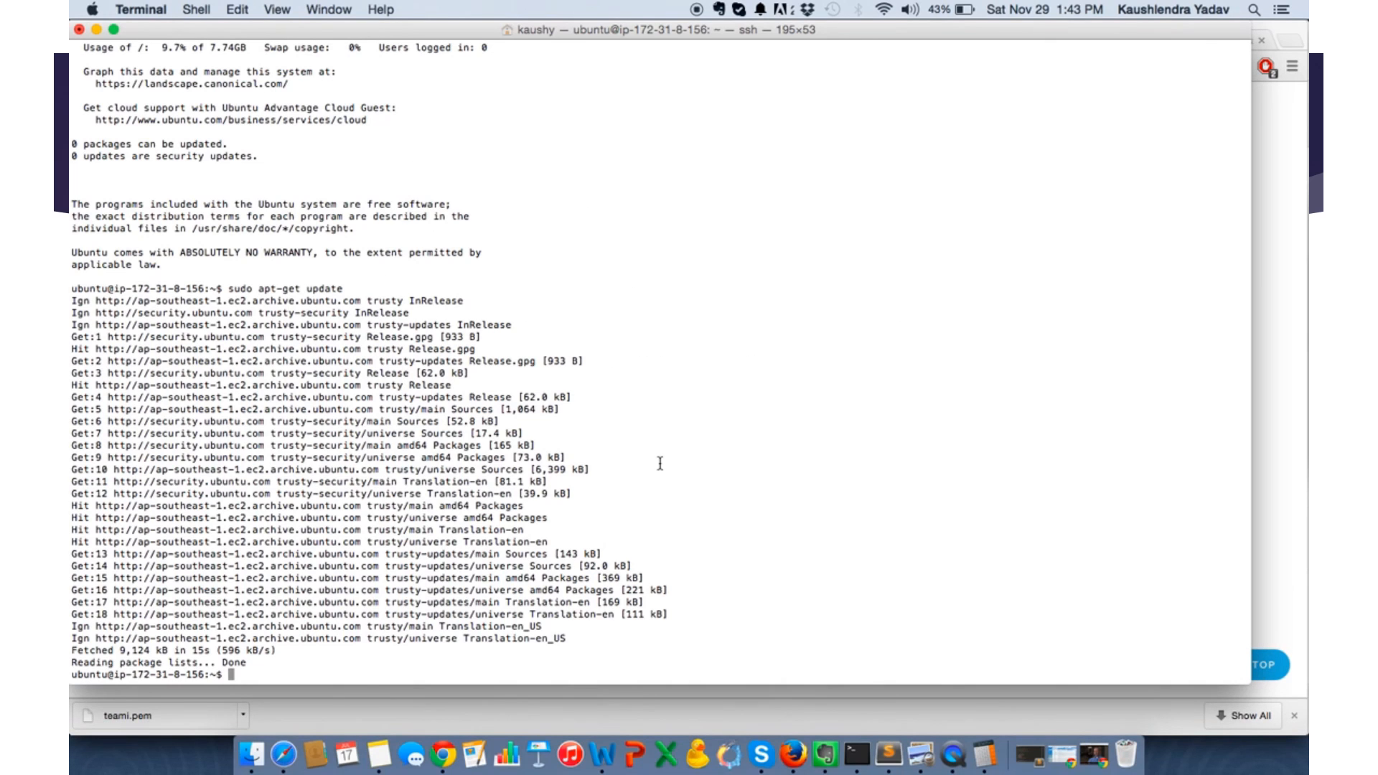
pyautogui.press('super+v')
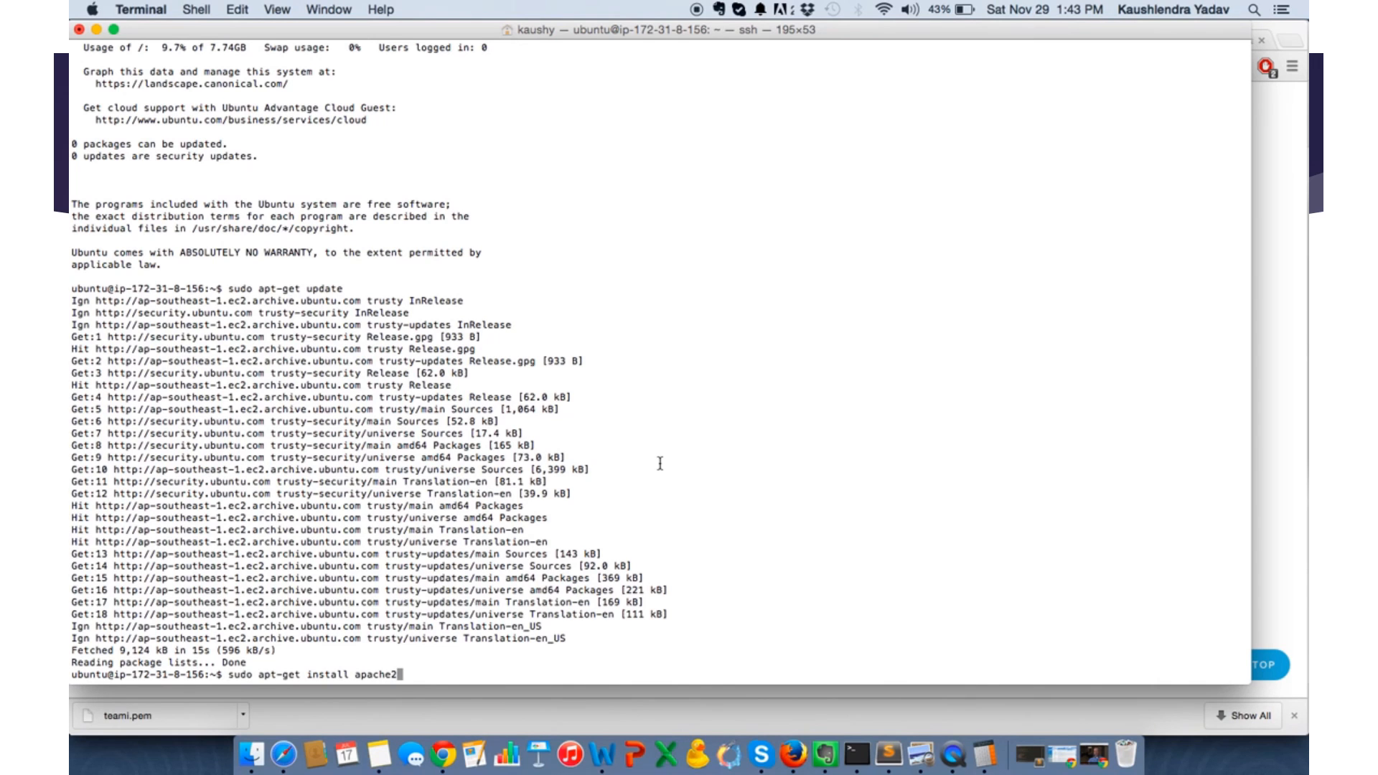
pyautogui.press('Return')
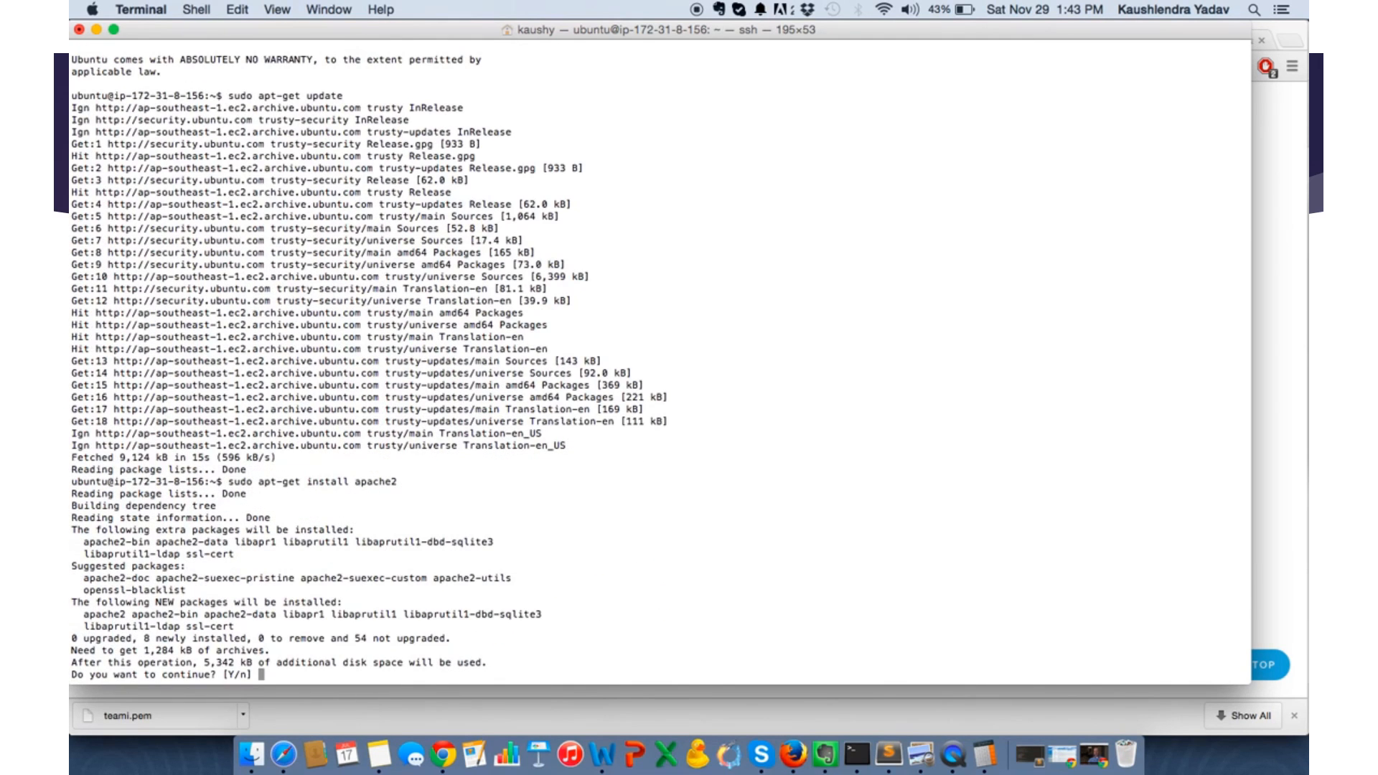
pyautogui.write('y')
pyautogui.press('Return')
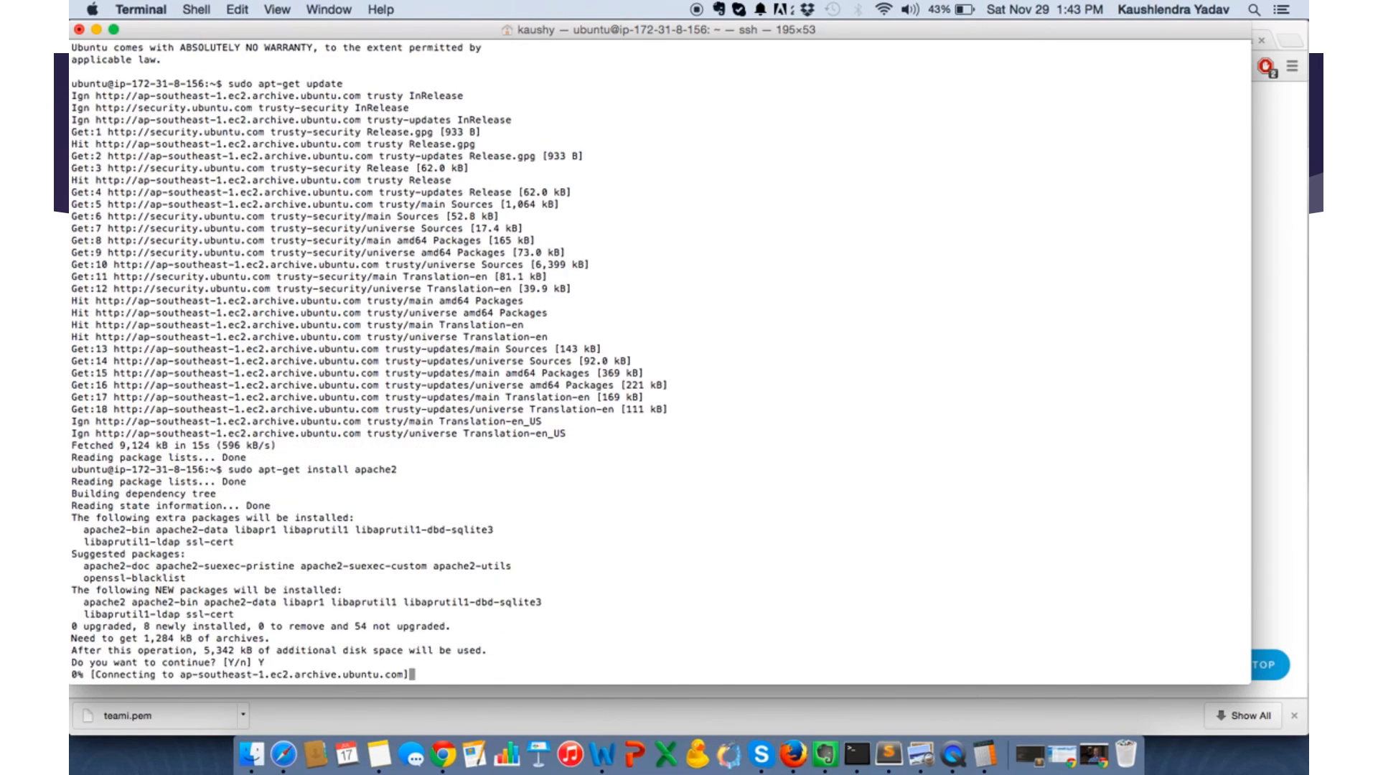
# - Copy the tutorial's command sudo apt-get install mysql-server libapache2-mod-auth-mysql php5-mysql from Chrome, run it in Terminal and accept the installation
pyautogui.press('super+Tab')
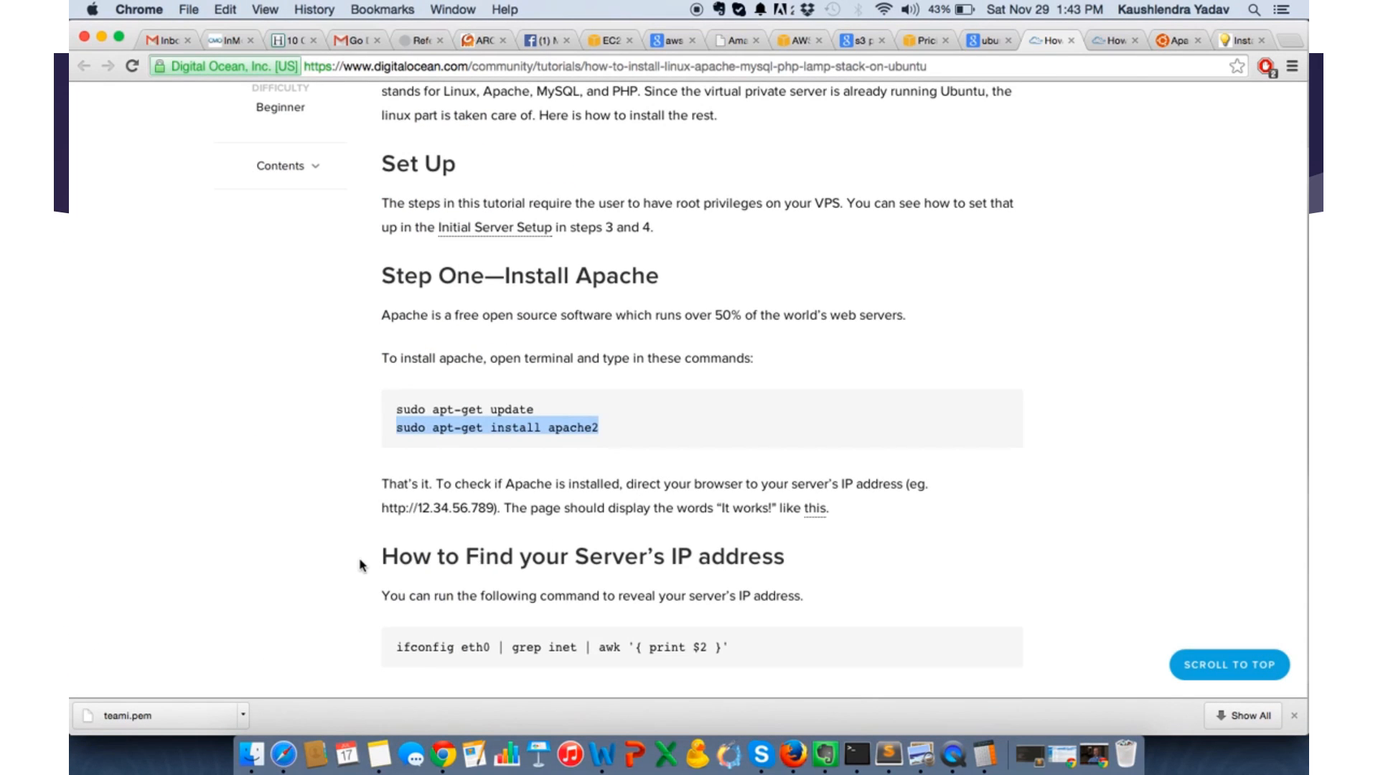
pyautogui.scroll(2, 361, 565)
pyautogui.scroll(-6, 362, 565)
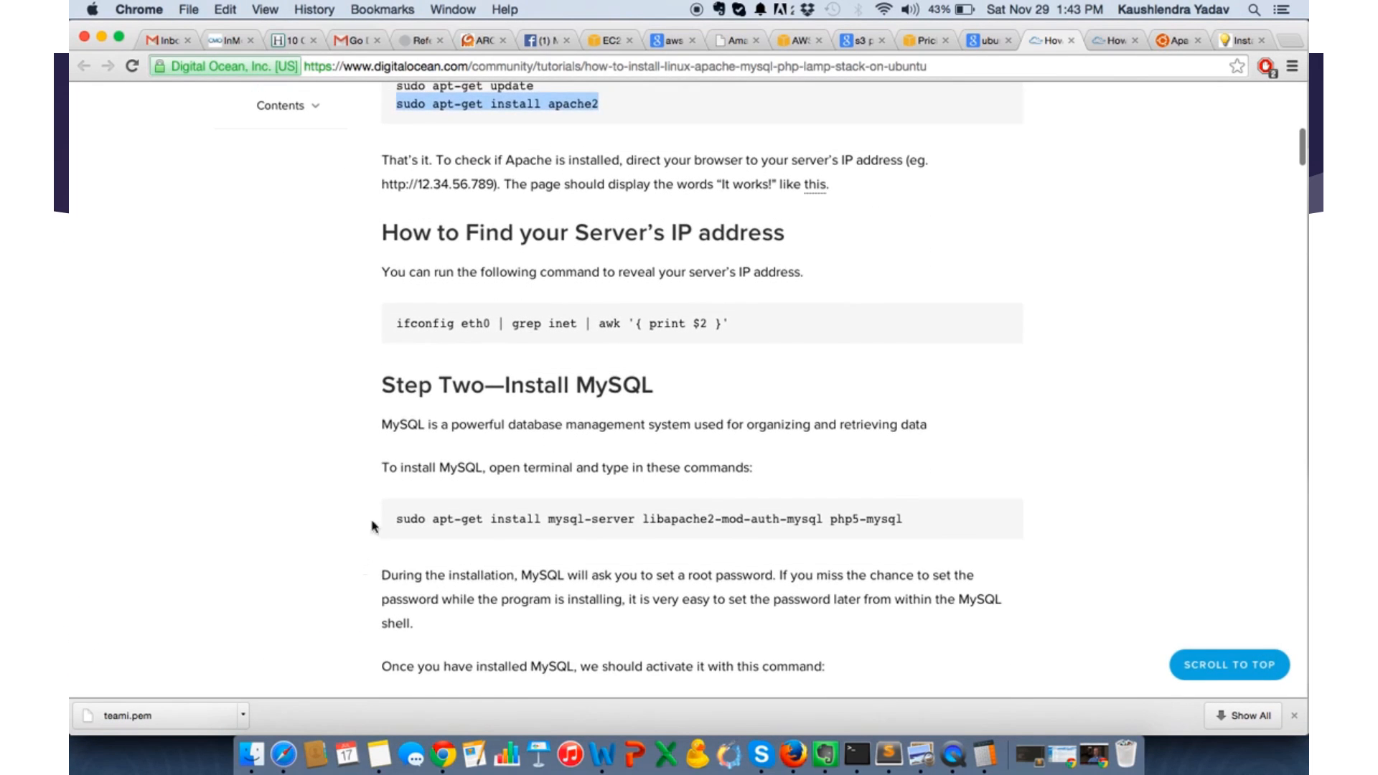
pyautogui.scroll(-2, 377, 535)
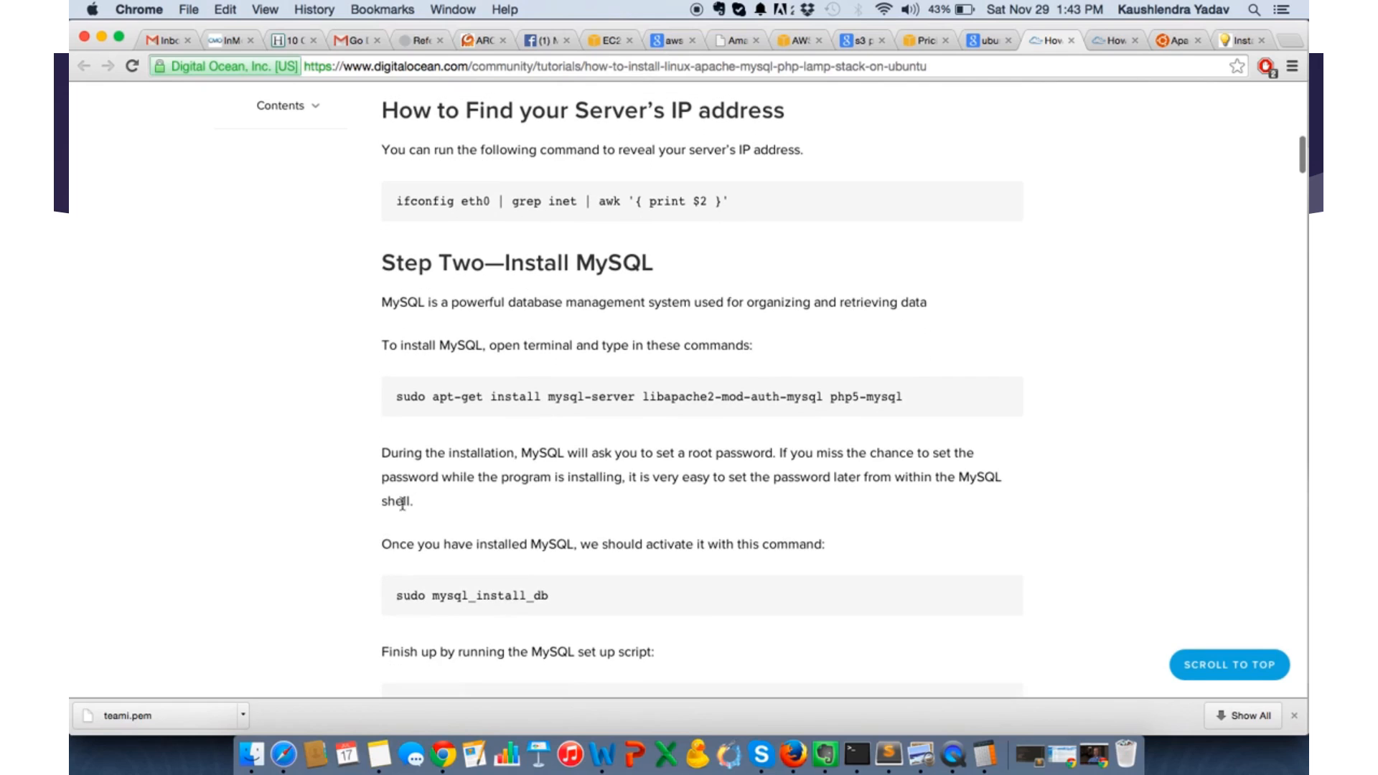
pyautogui.moveTo(396, 397); pyautogui.dragTo(941, 398)
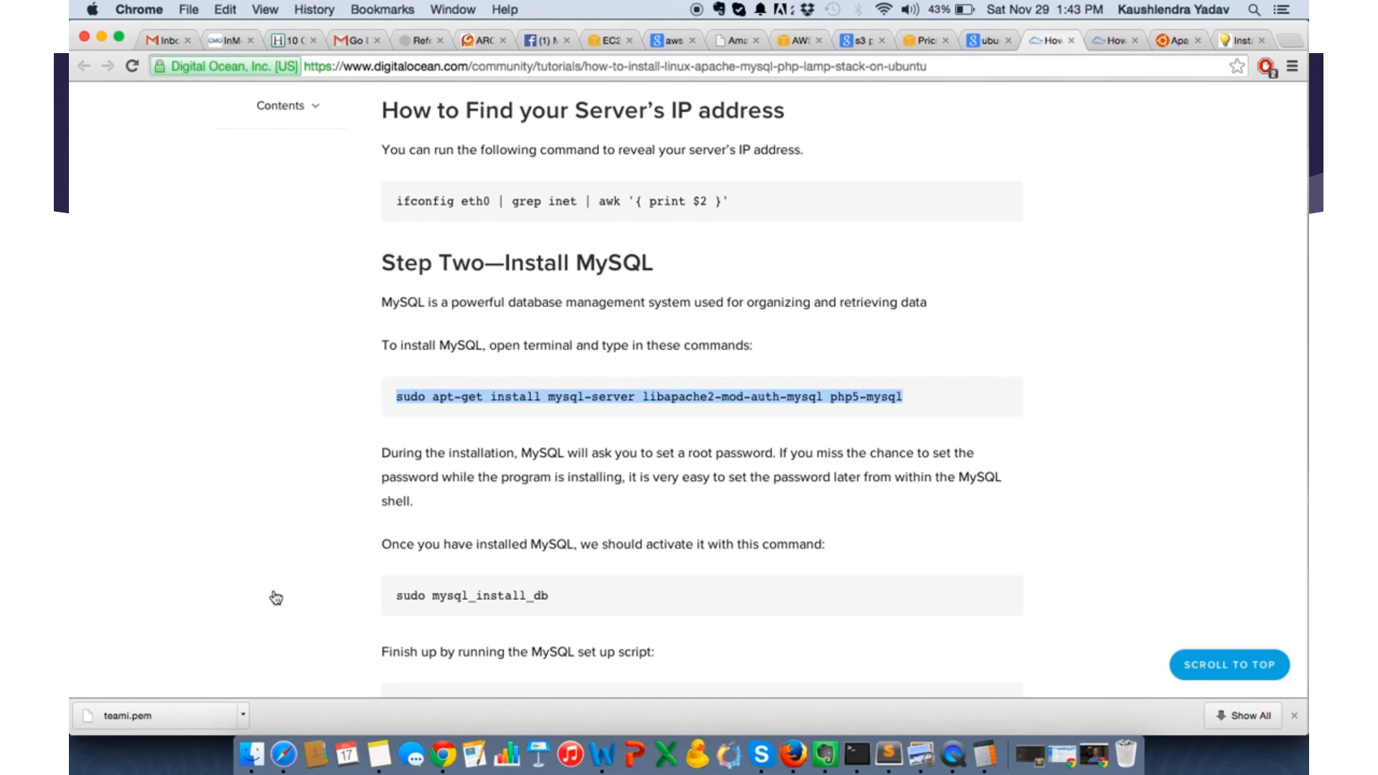
pyautogui.press('super+Tab')
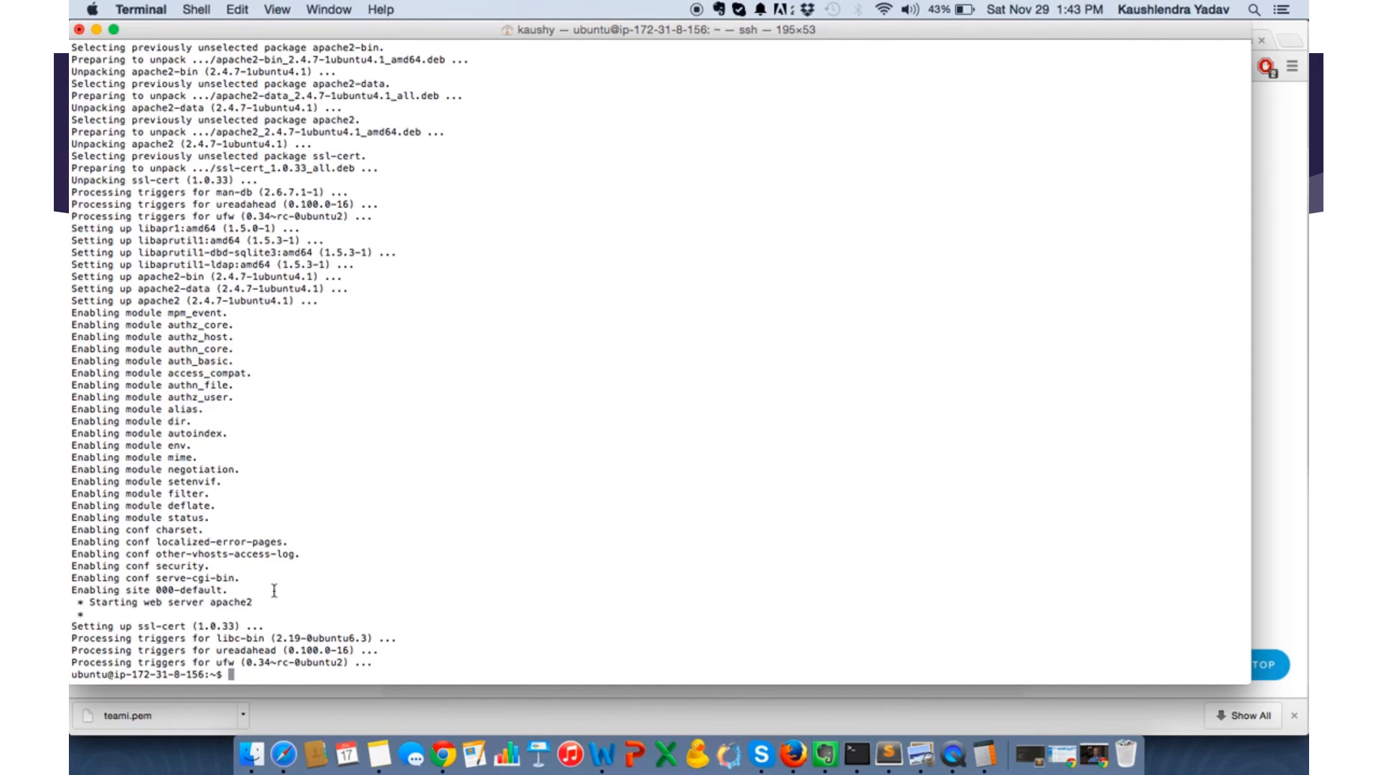
pyautogui.press('super+v')
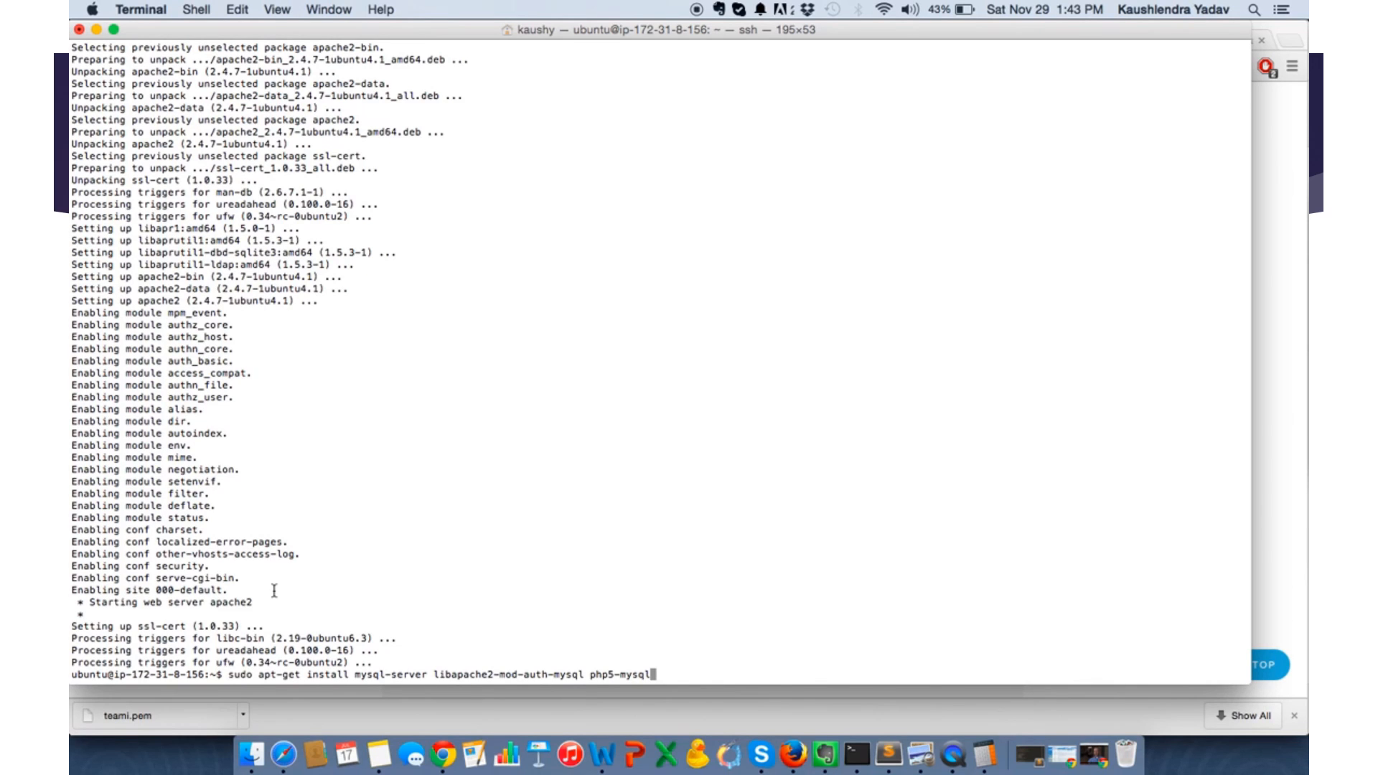
pyautogui.press('Return')
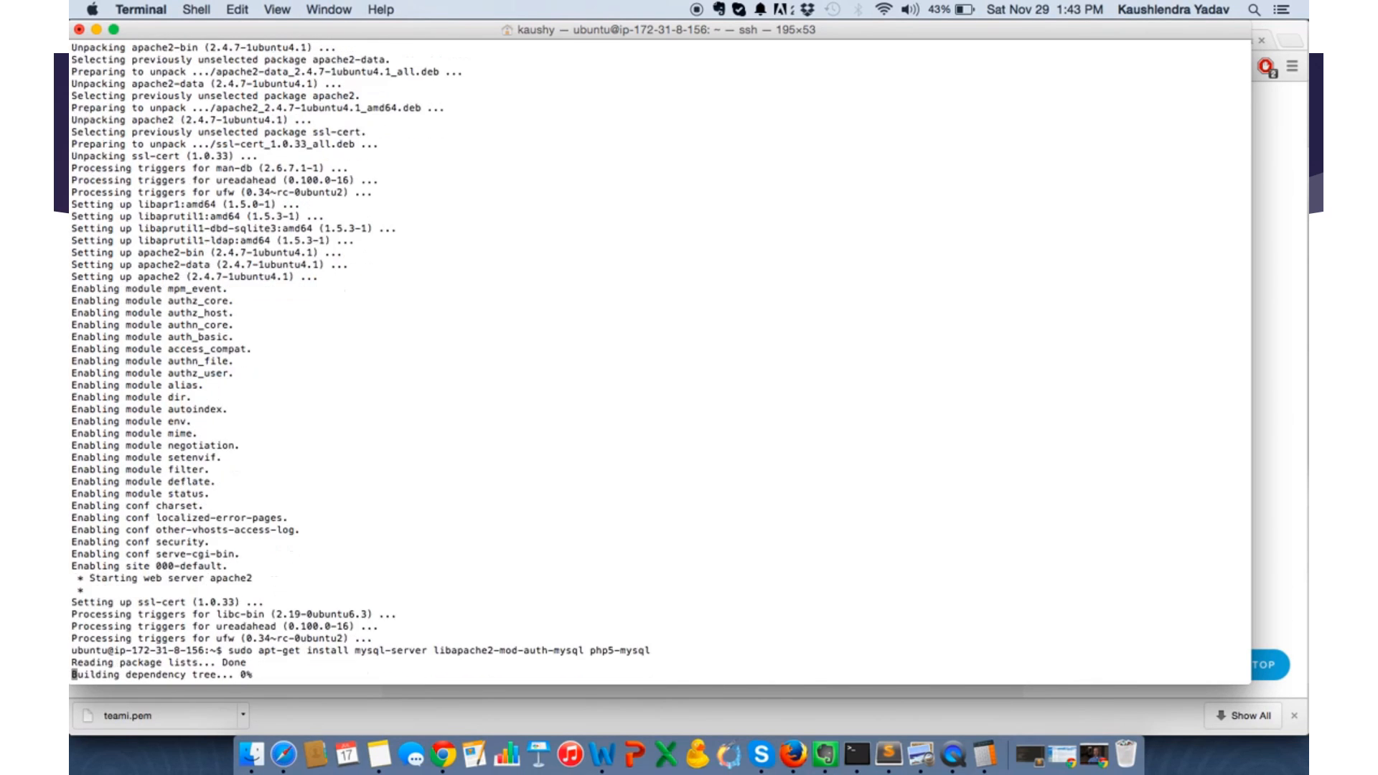
pyautogui.write('Y')
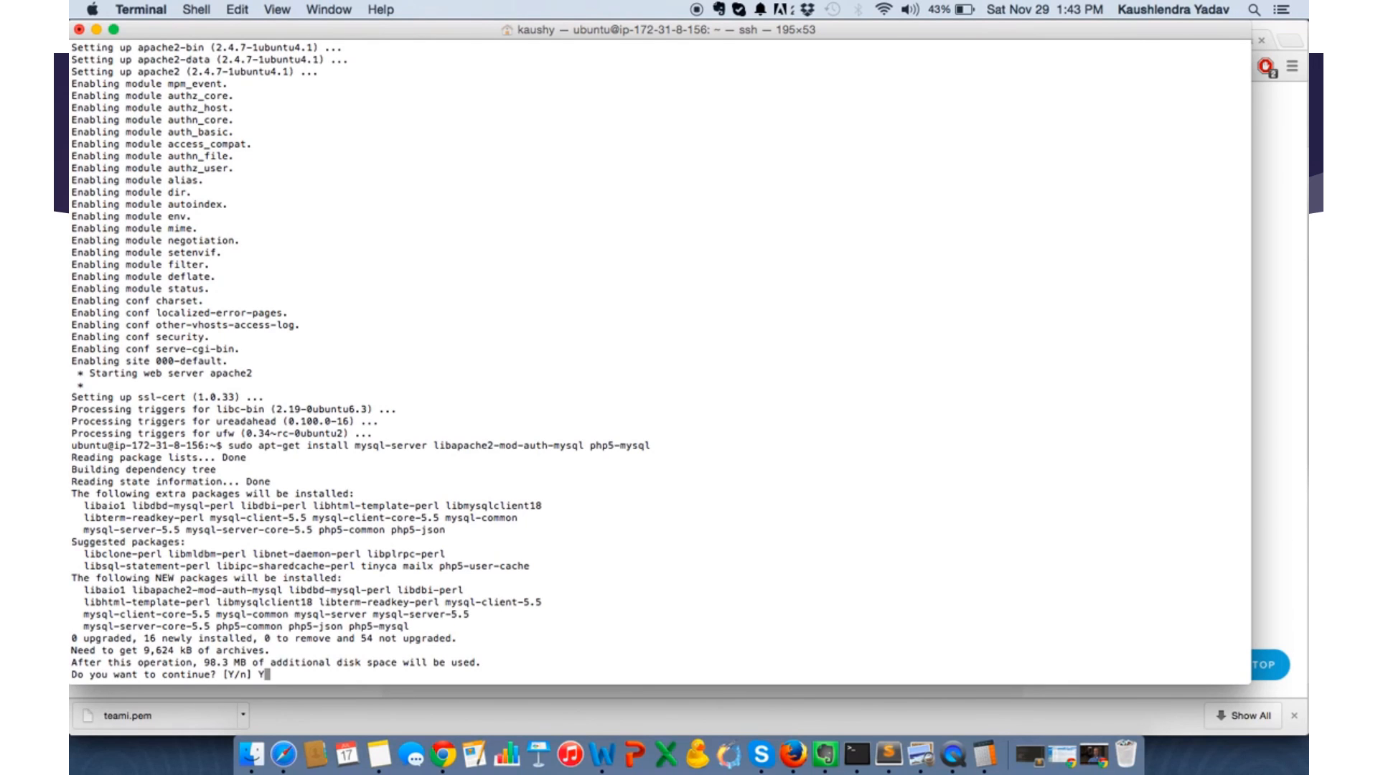
pyautogui.press('Return')
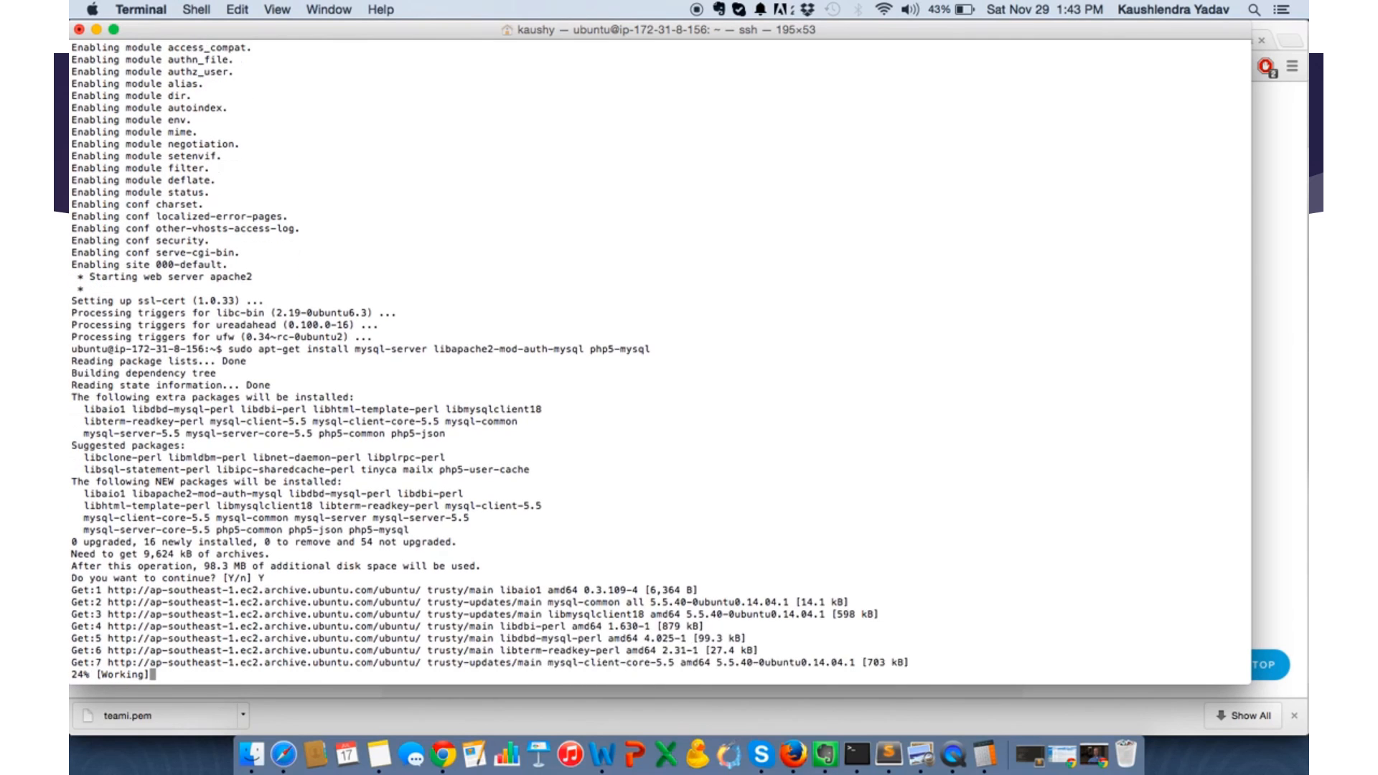
# - Review the tutorial's MySQL activation and set-up commands in Chrome, and return to the MySQL package configuration in Terminal
pyautogui.press('super+Tab')
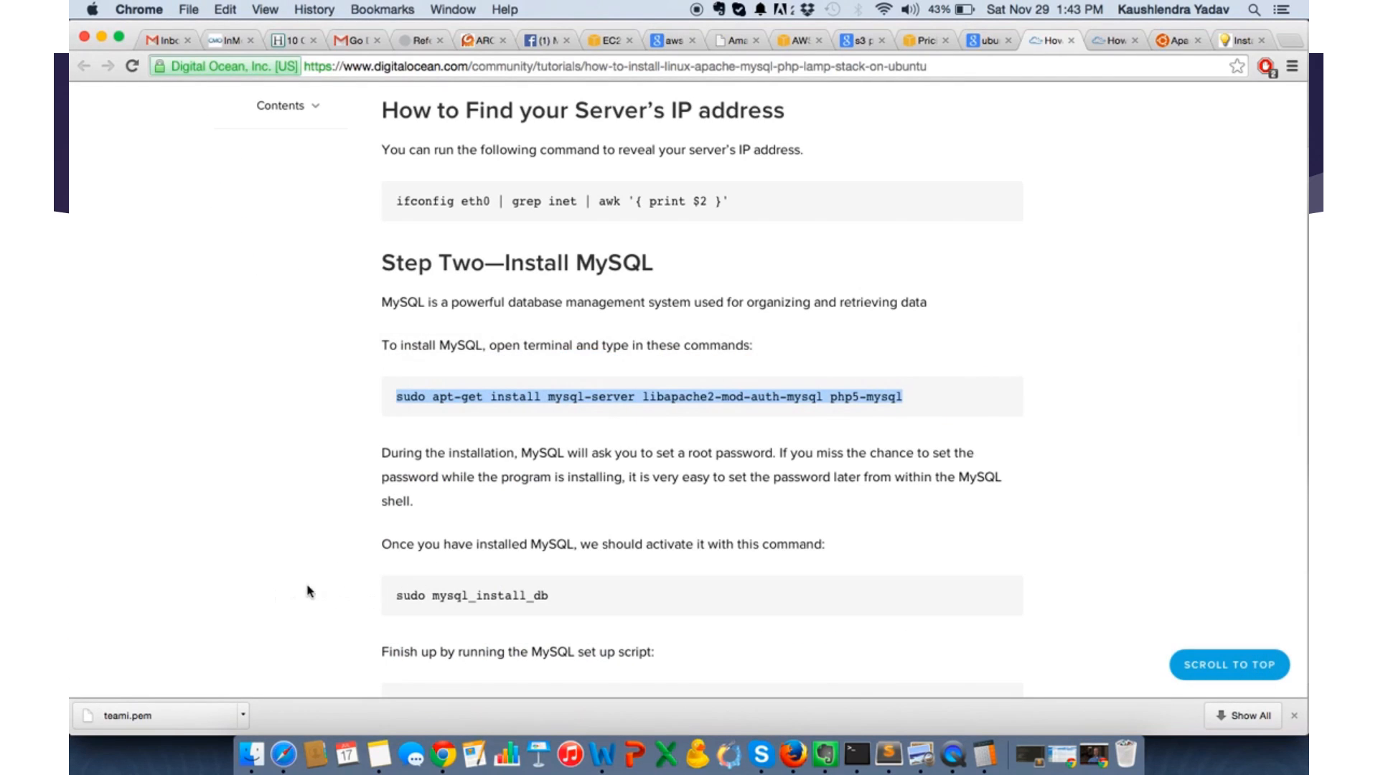
pyautogui.scroll(-5, 299, 586)
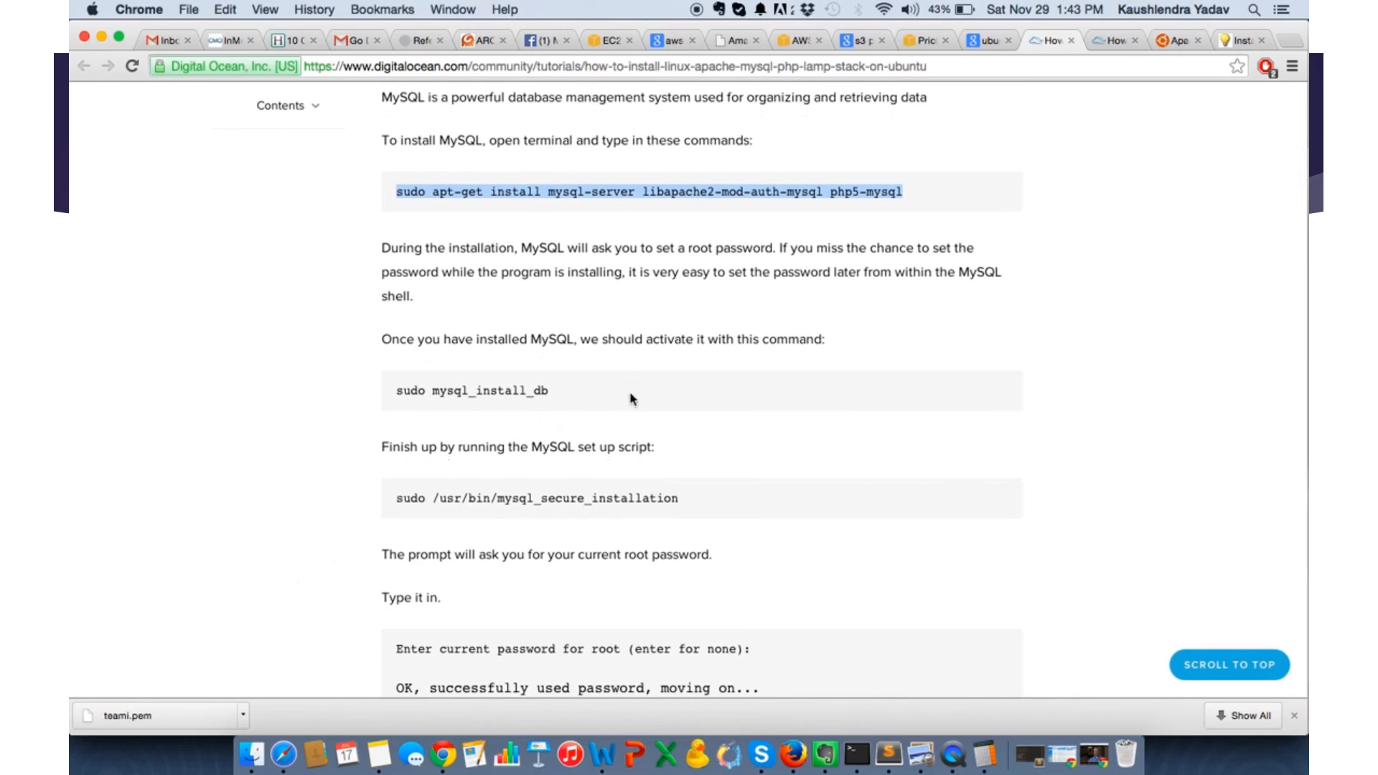
pyautogui.press('super+Tab')
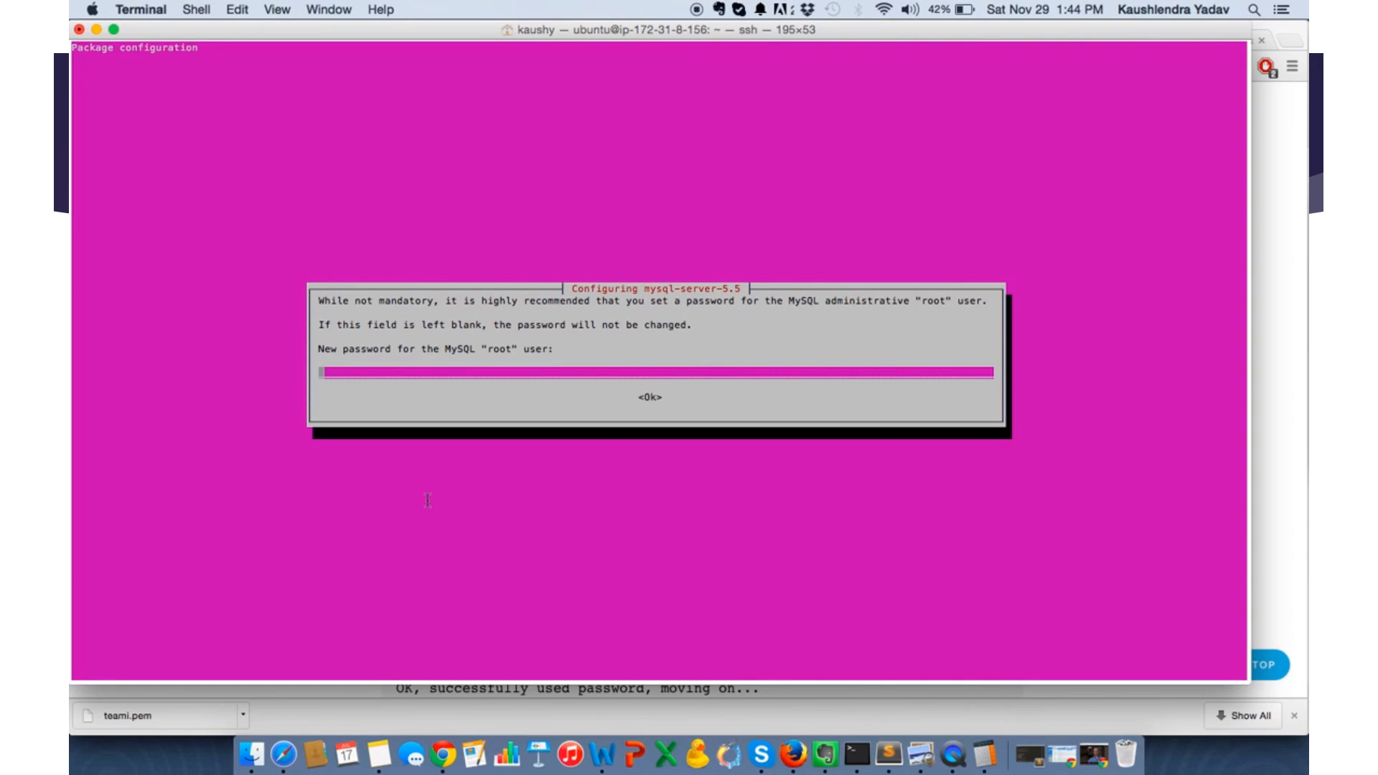
pyautogui.press('super+Tab')
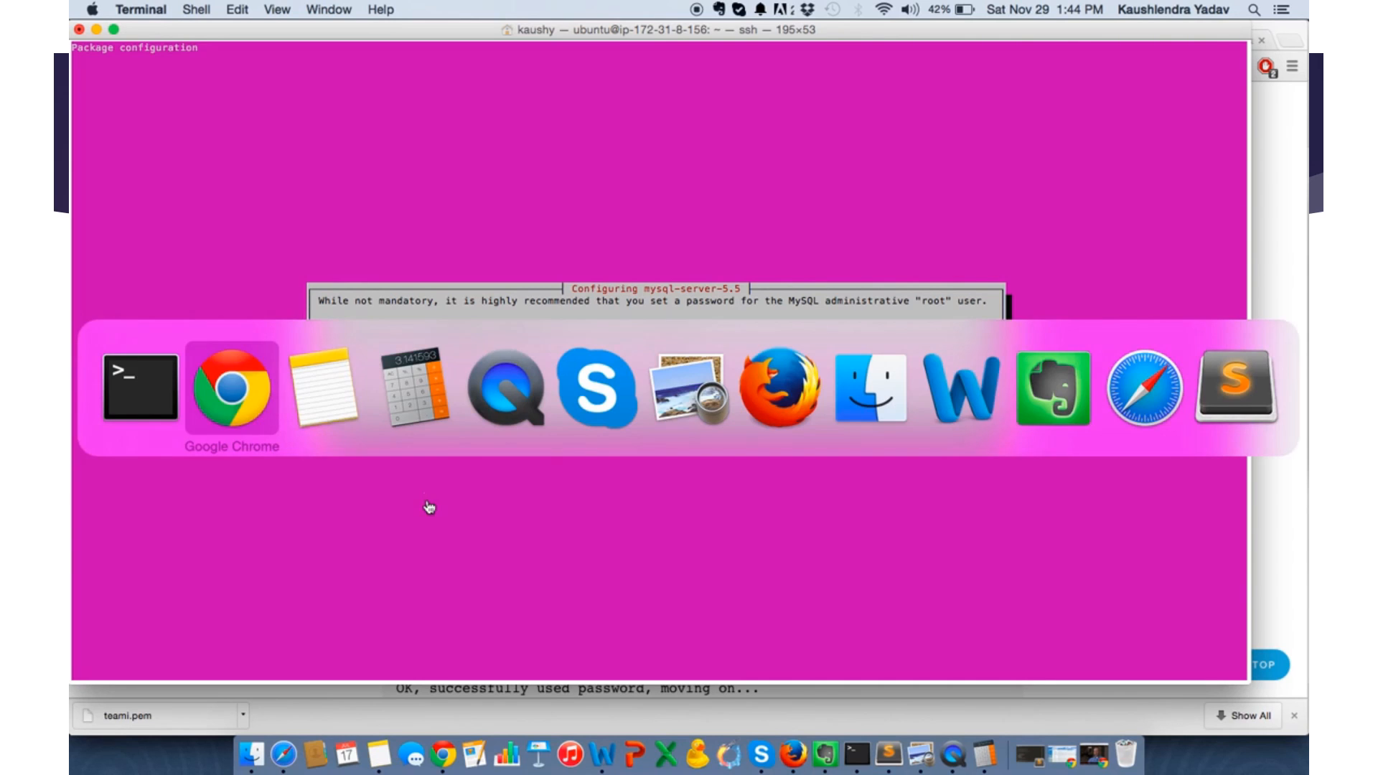
pyautogui.press('super+Tab')
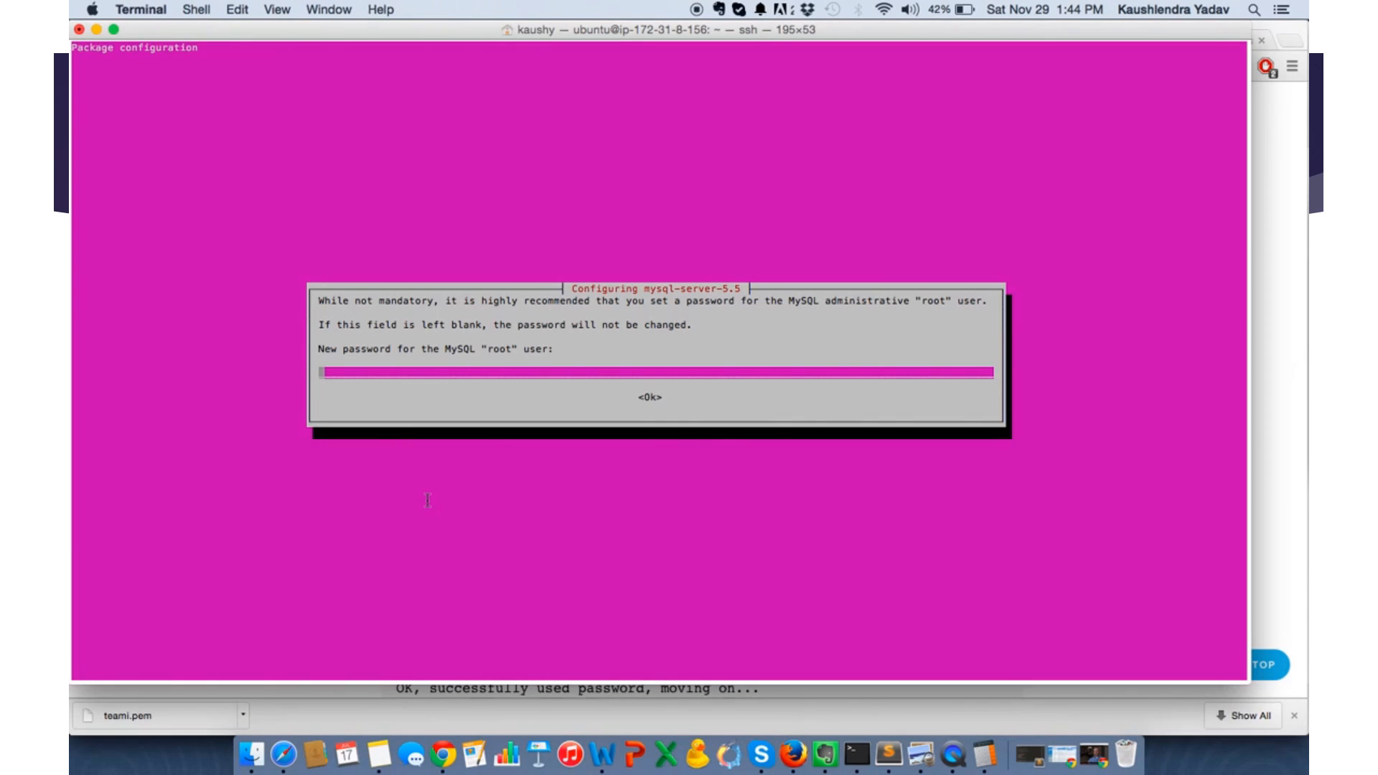
# - Enter and repeat the new MySQL root password in the mysql-server-5.5 configuration so the installation continues
pyautogui.write('****')
pyautogui.press('Return')
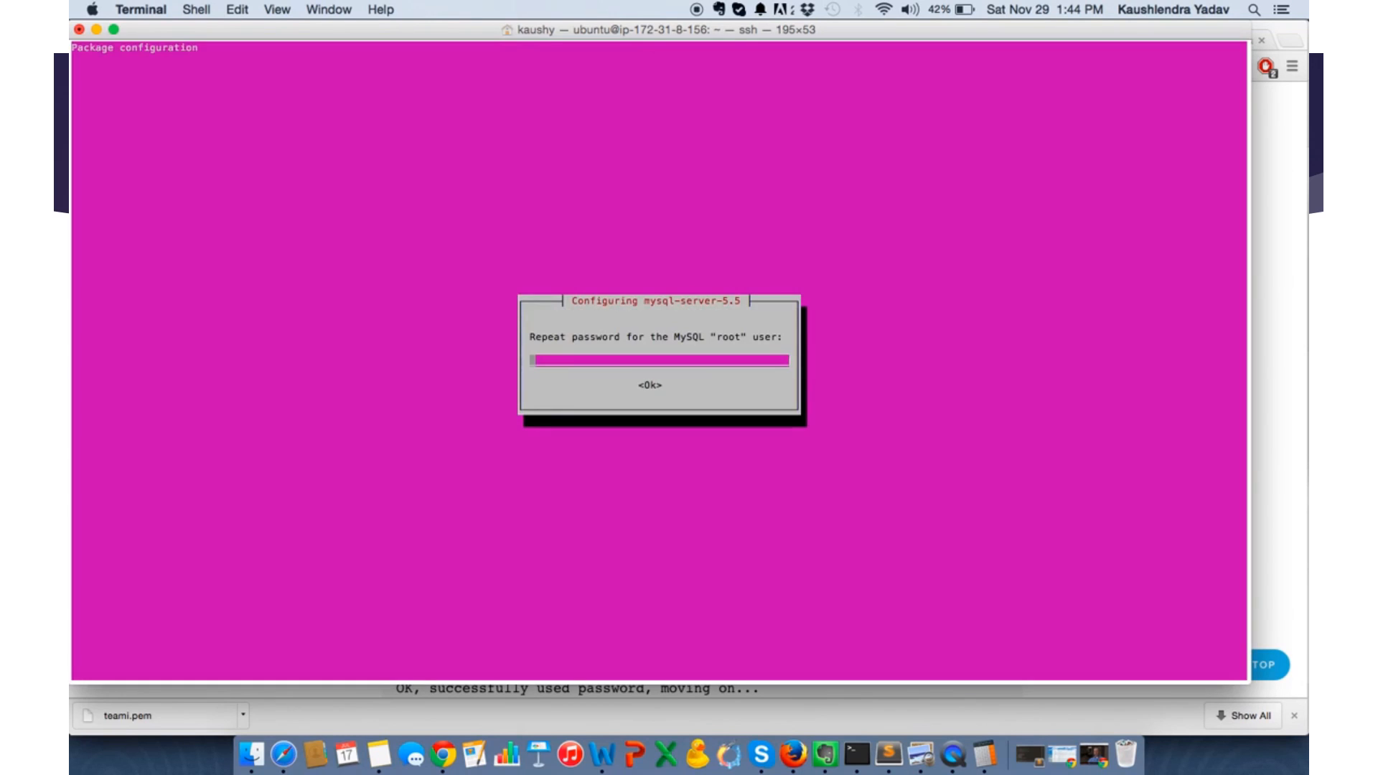
pyautogui.write('****')
pyautogui.press('Return')
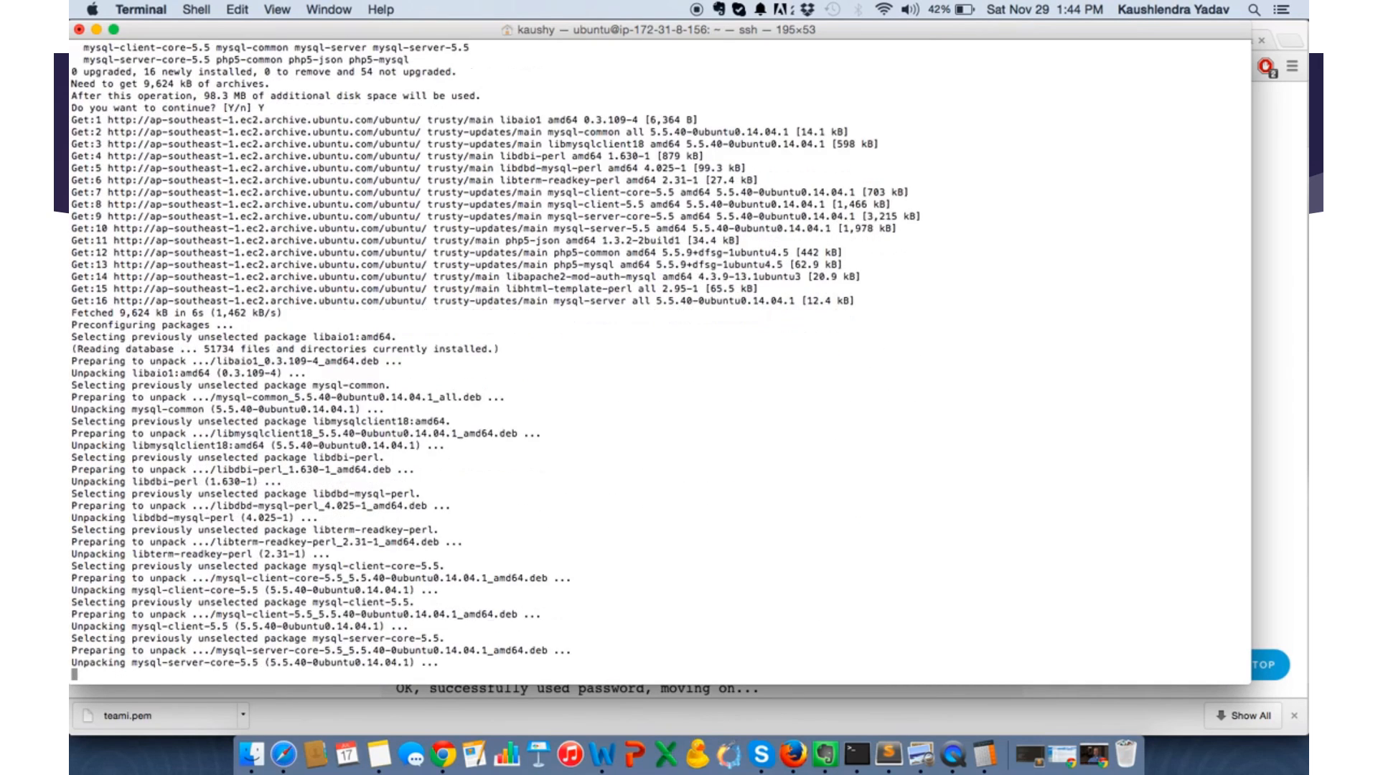
# - Examine the tutorial's MySQL activation and set-up script instructions in Chrome, and check the installation progress in Terminal
pyautogui.press('super+Tab')
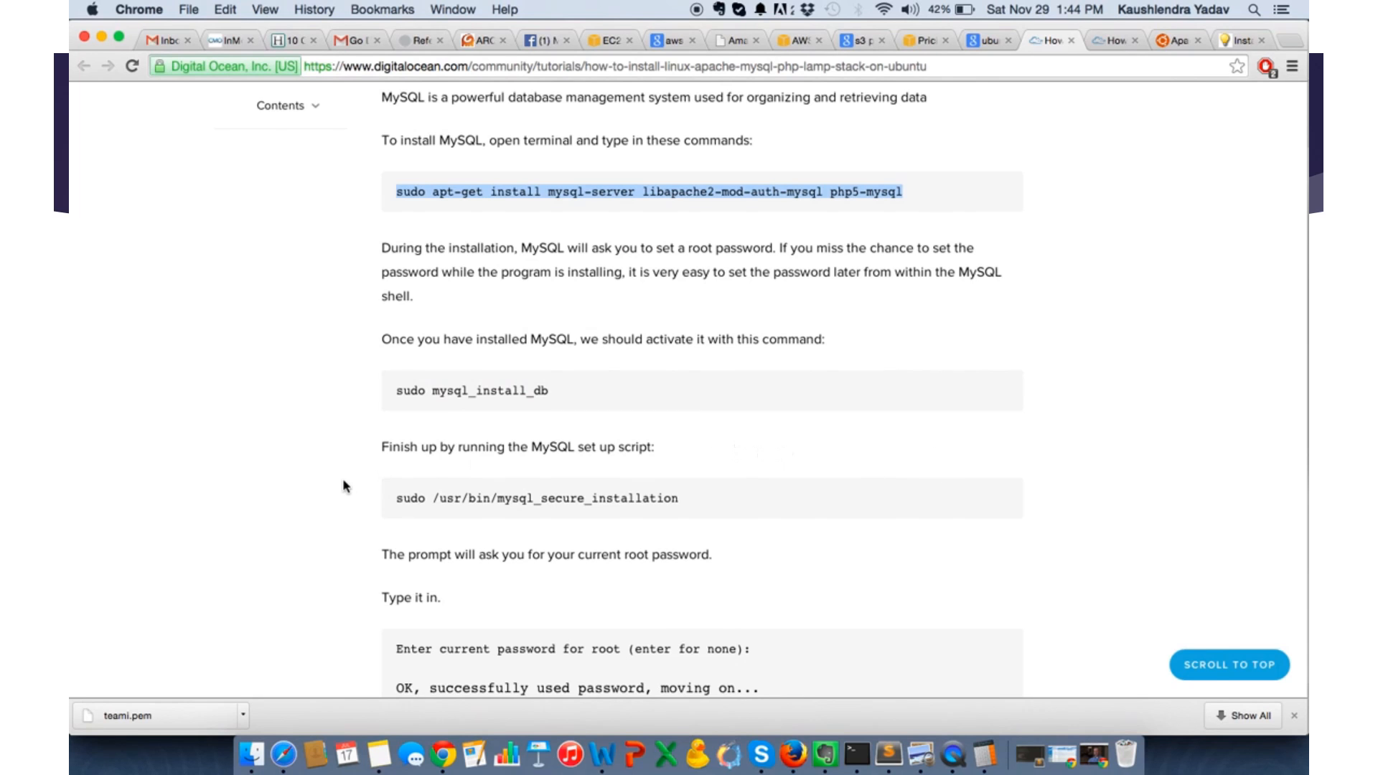
pyautogui.scroll(-3, 343, 481)
pyautogui.scroll(-6, 343, 485)
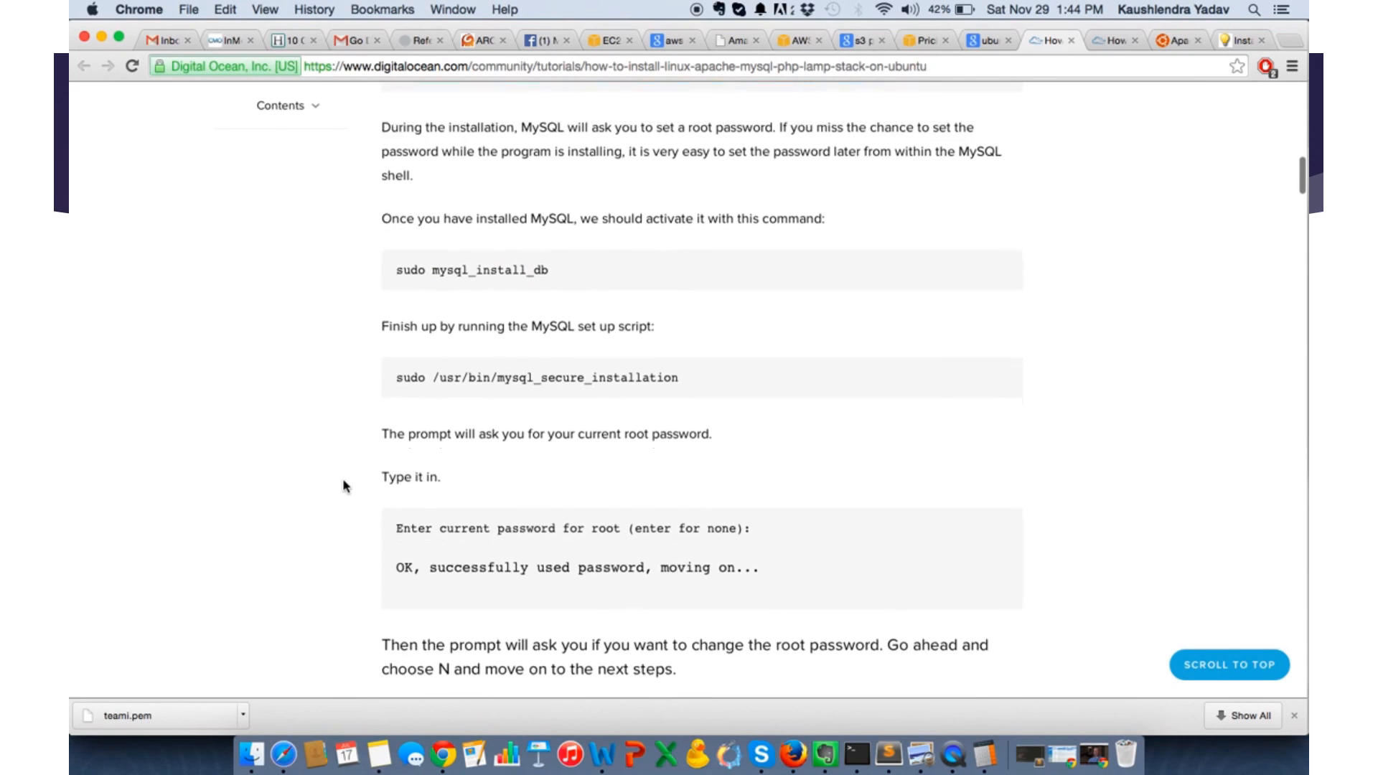
pyautogui.scroll(6, 344, 485)
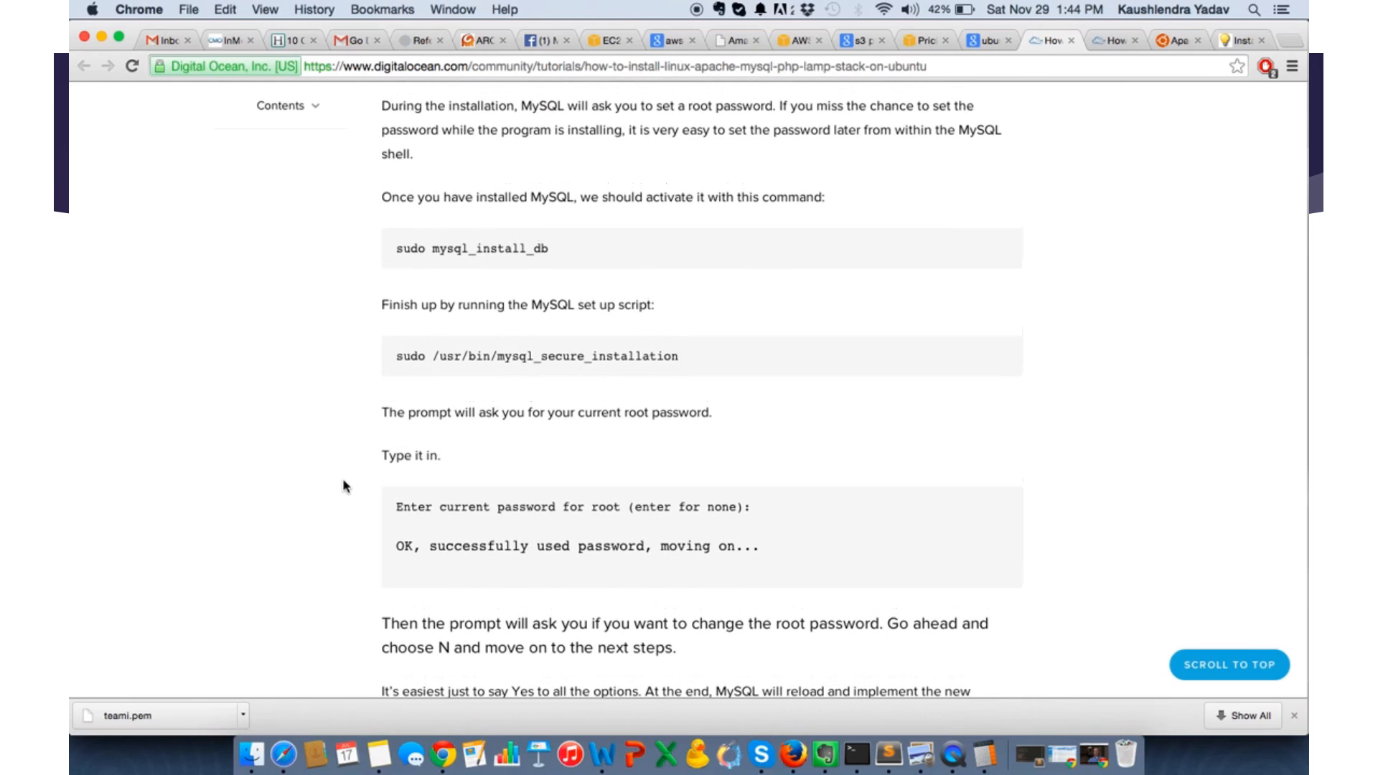
pyautogui.press('super+Tab')
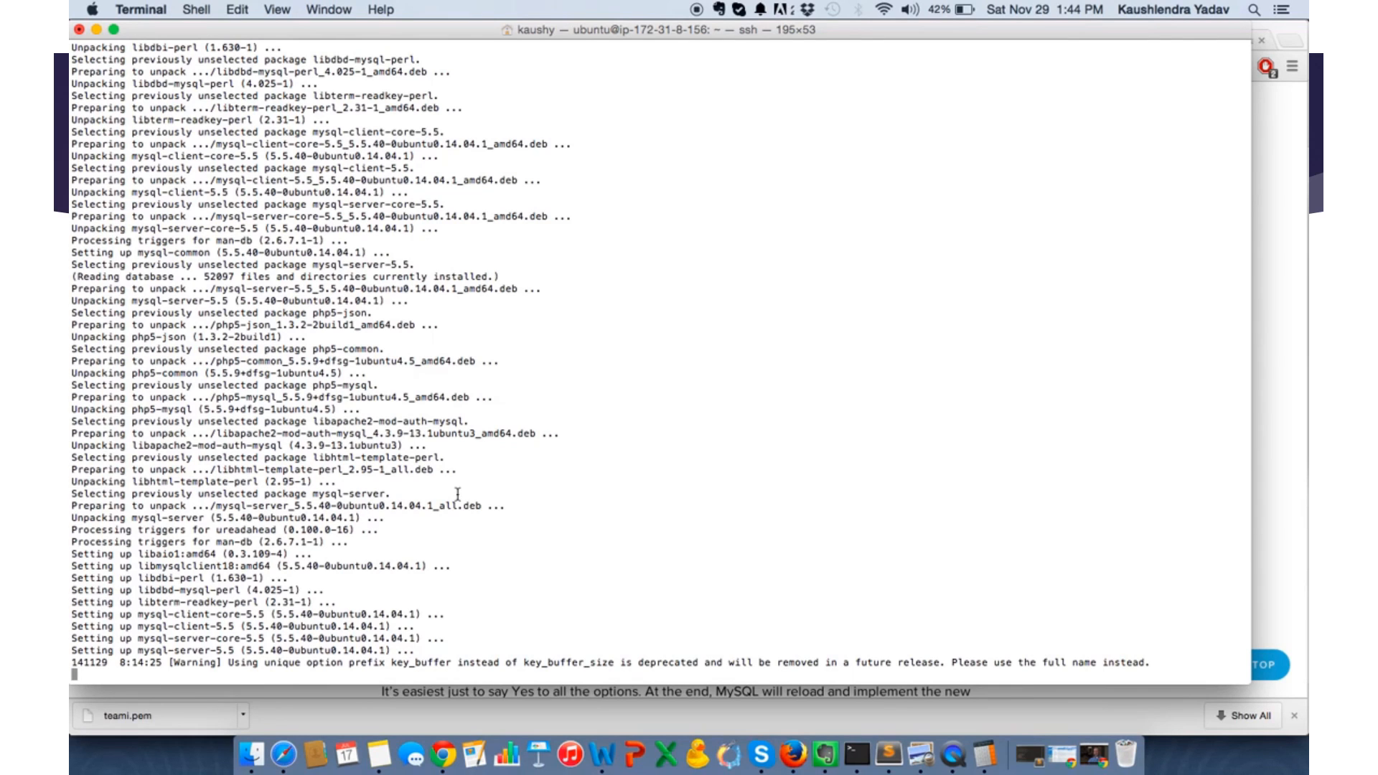
pyautogui.press('super+Tab')
pyautogui.press('super+Tab')
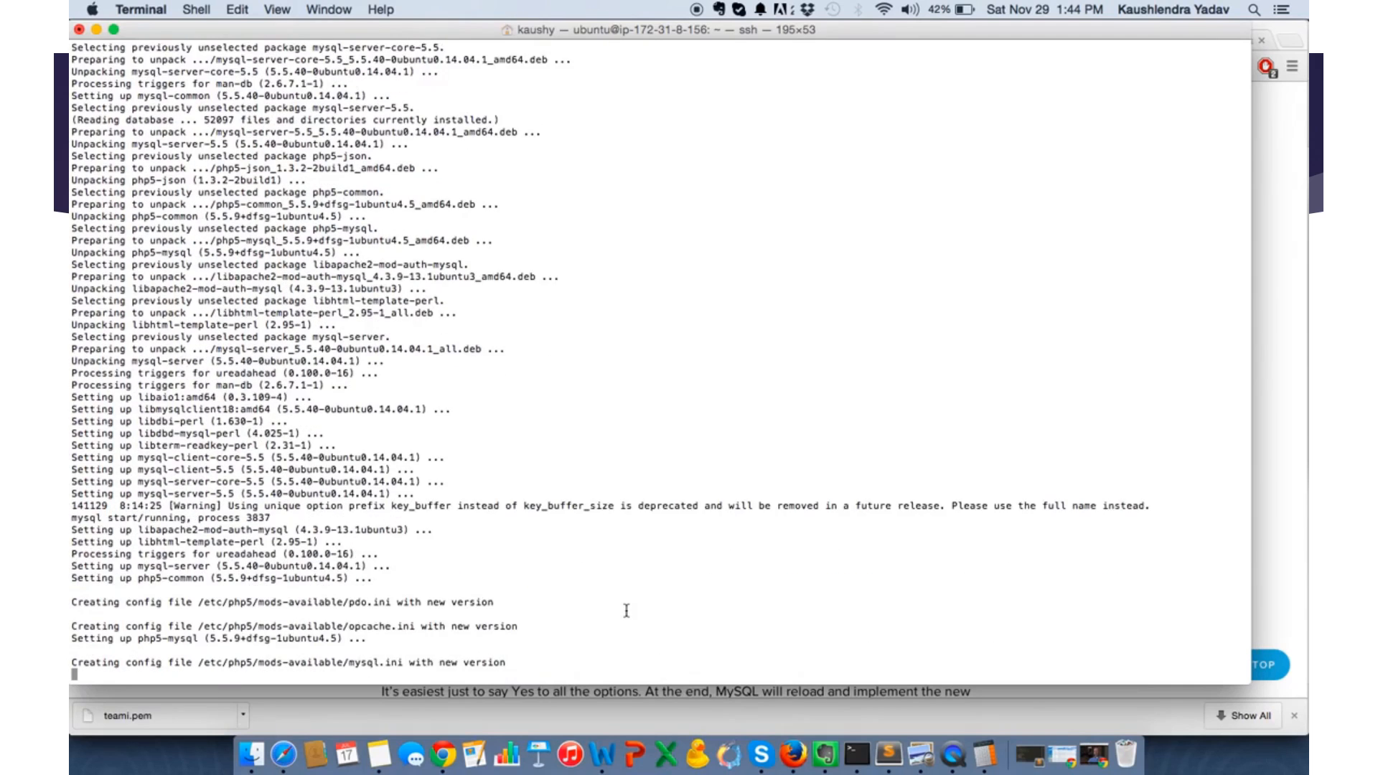
# - Copy sudo apt-get install php5 libapache2-mod-php5 php5-mcrypt from the tutorial's Step Three in Chrome, run it in Terminal and accept the installation
pyautogui.press('super+Tab')
pyautogui.scroll(-5, 654, 345)
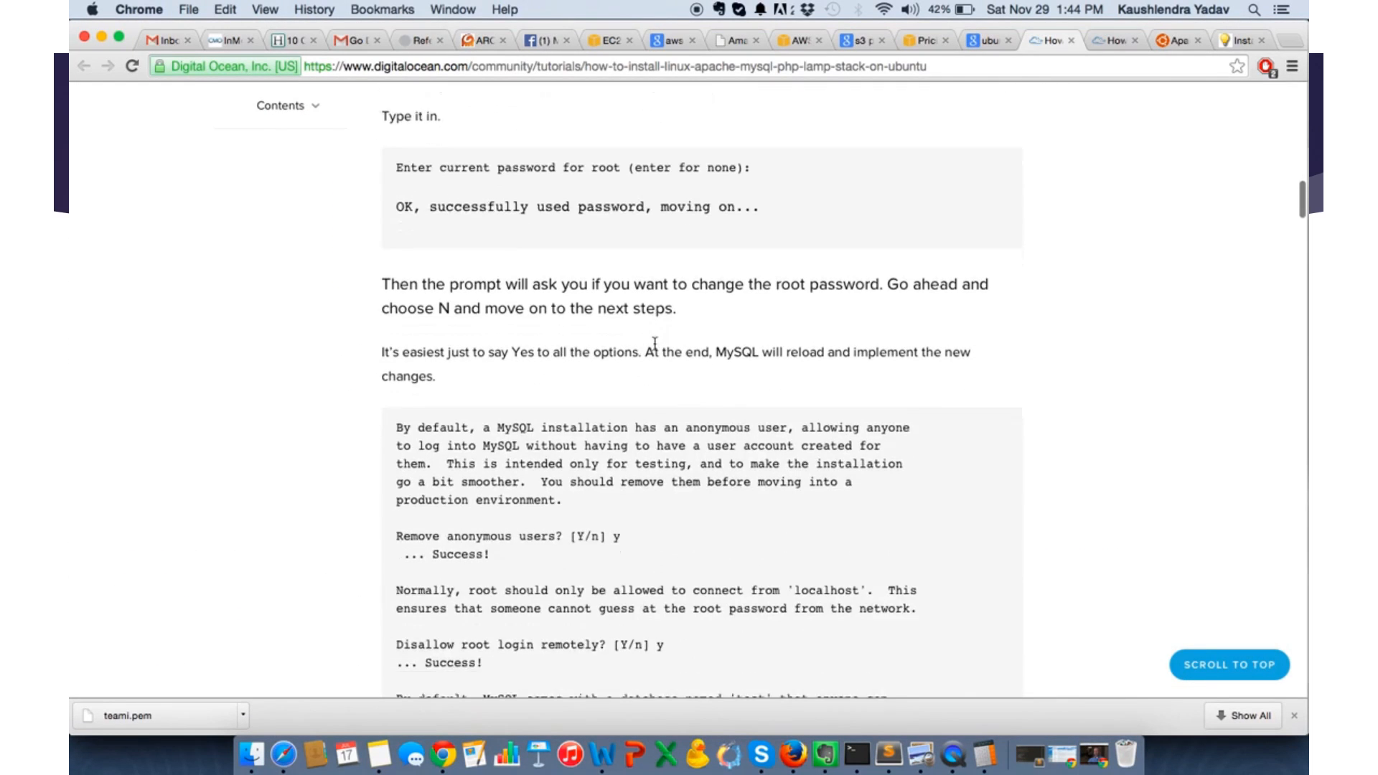
pyautogui.scroll(-8, 655, 343)
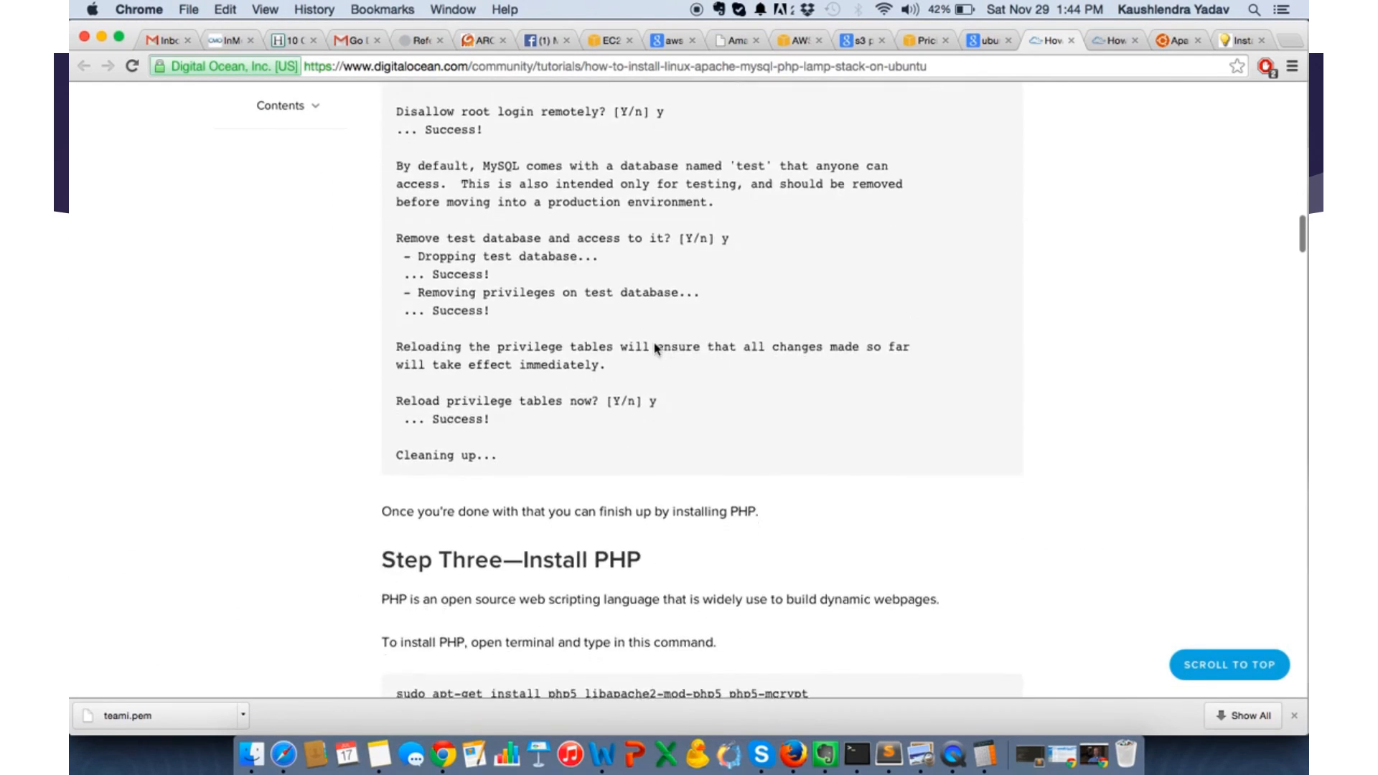
pyautogui.scroll(-3, 654, 348)
pyautogui.scroll(1, 498, 515)
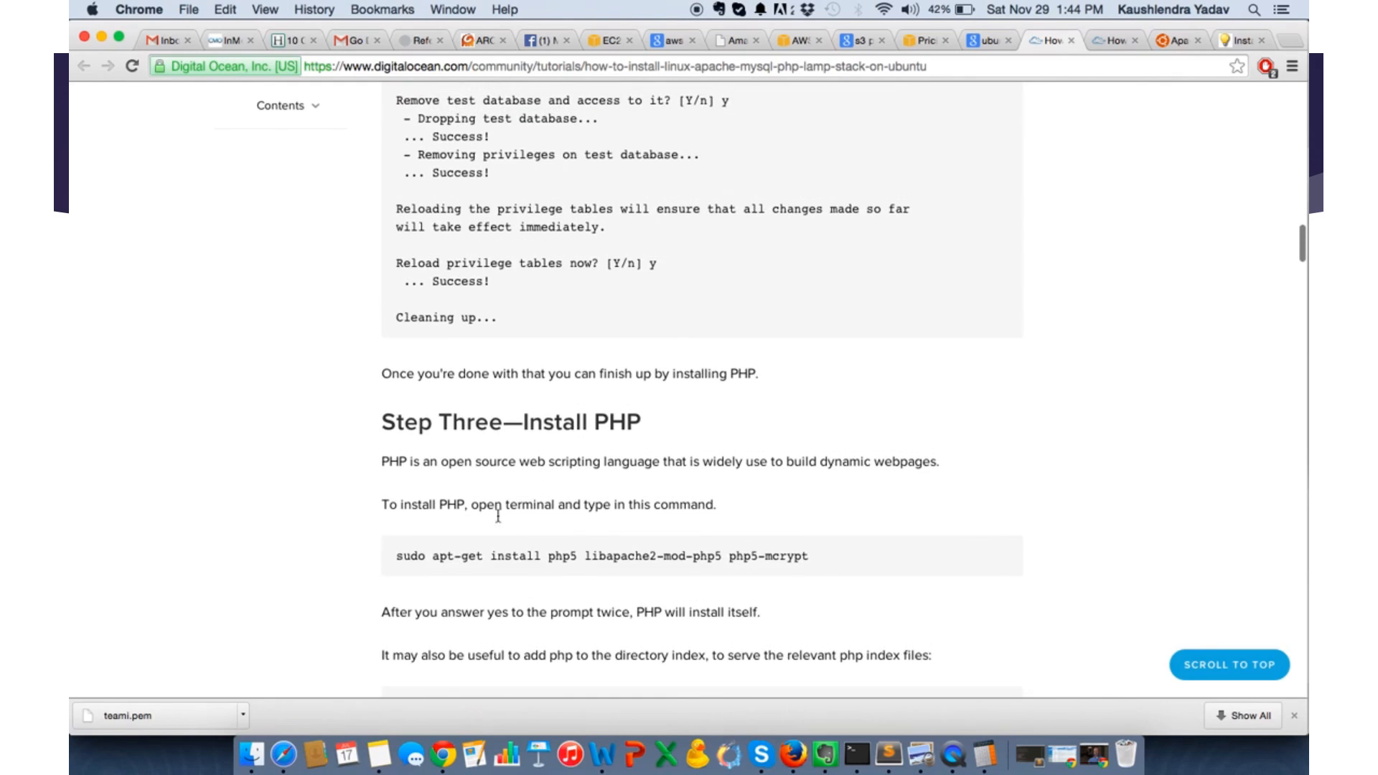
pyautogui.scroll(-3, 498, 516)
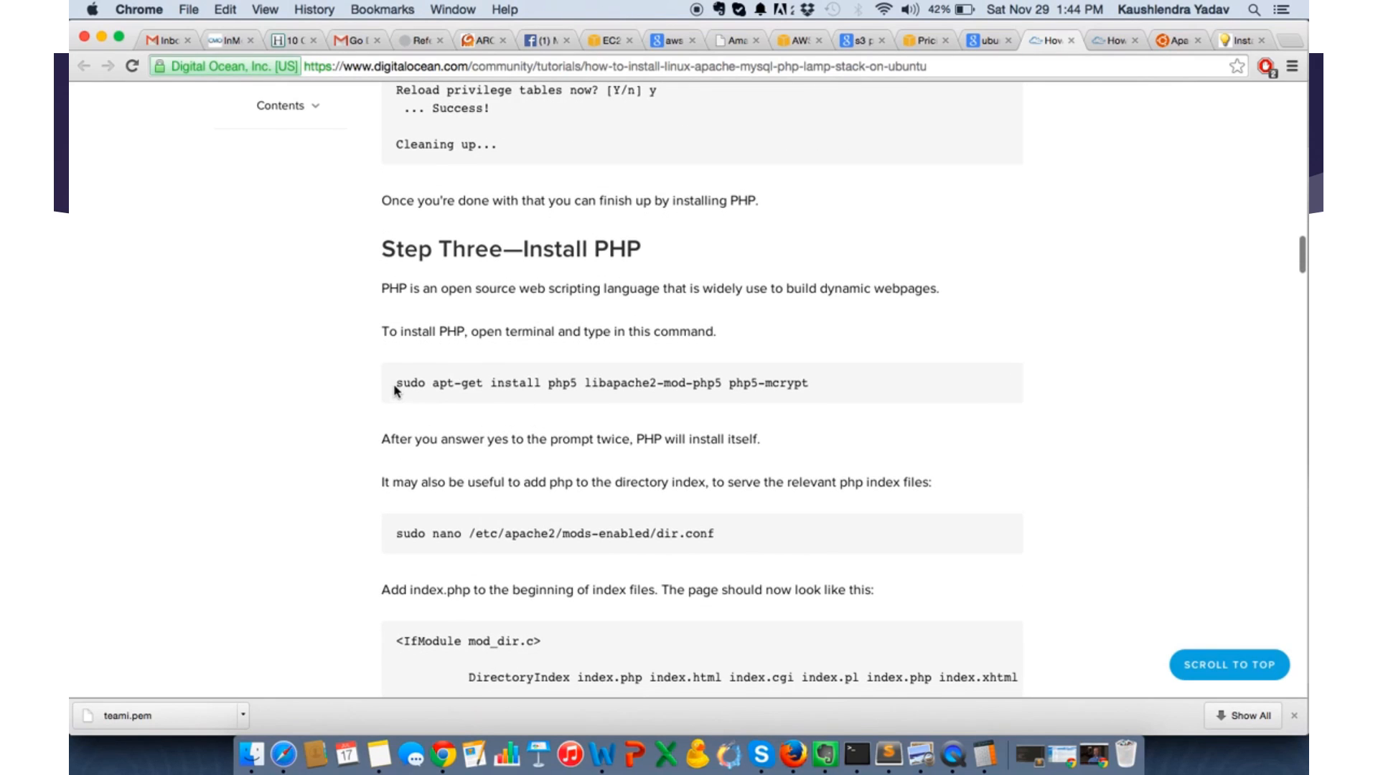
pyautogui.moveTo(394, 389); pyautogui.dragTo(856, 381)
pyautogui.press('super+c')
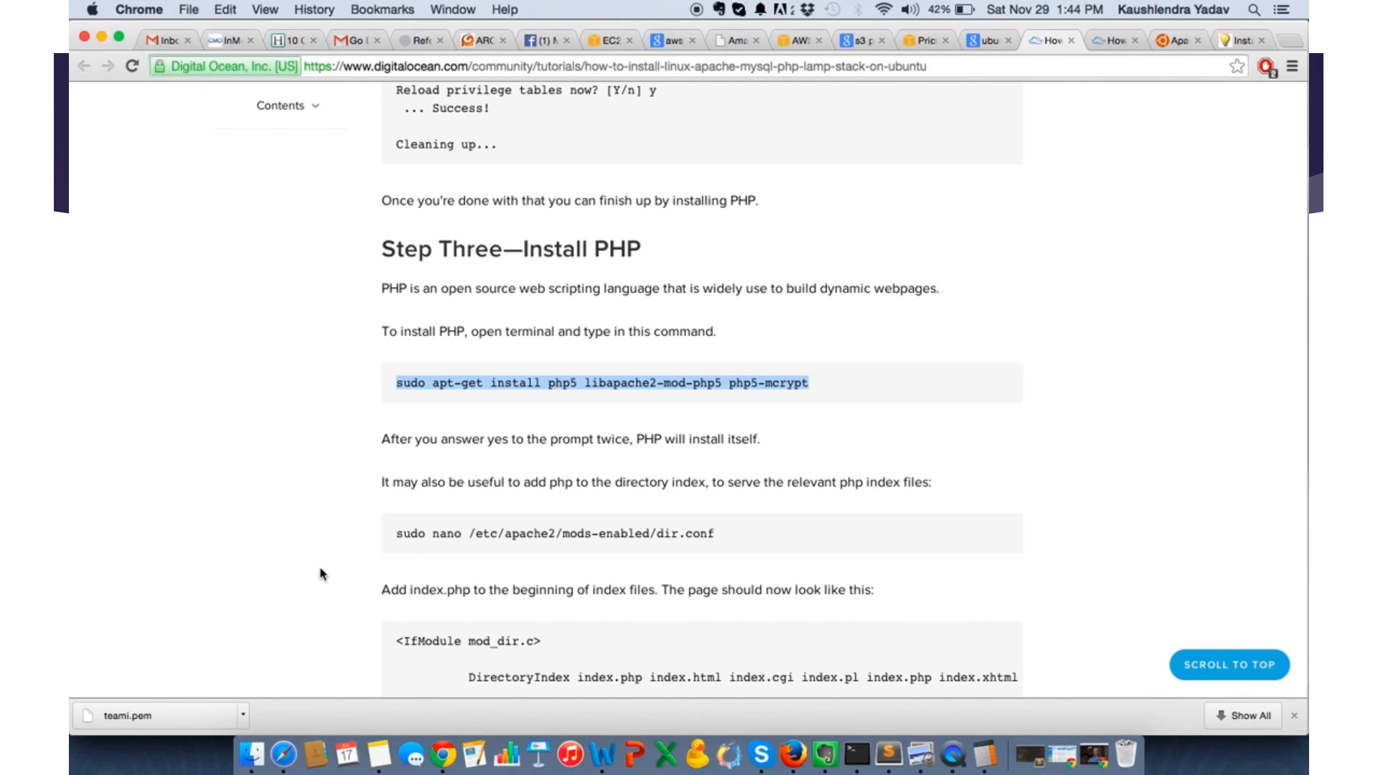
pyautogui.press('super+Tab')
pyautogui.press('super+v')
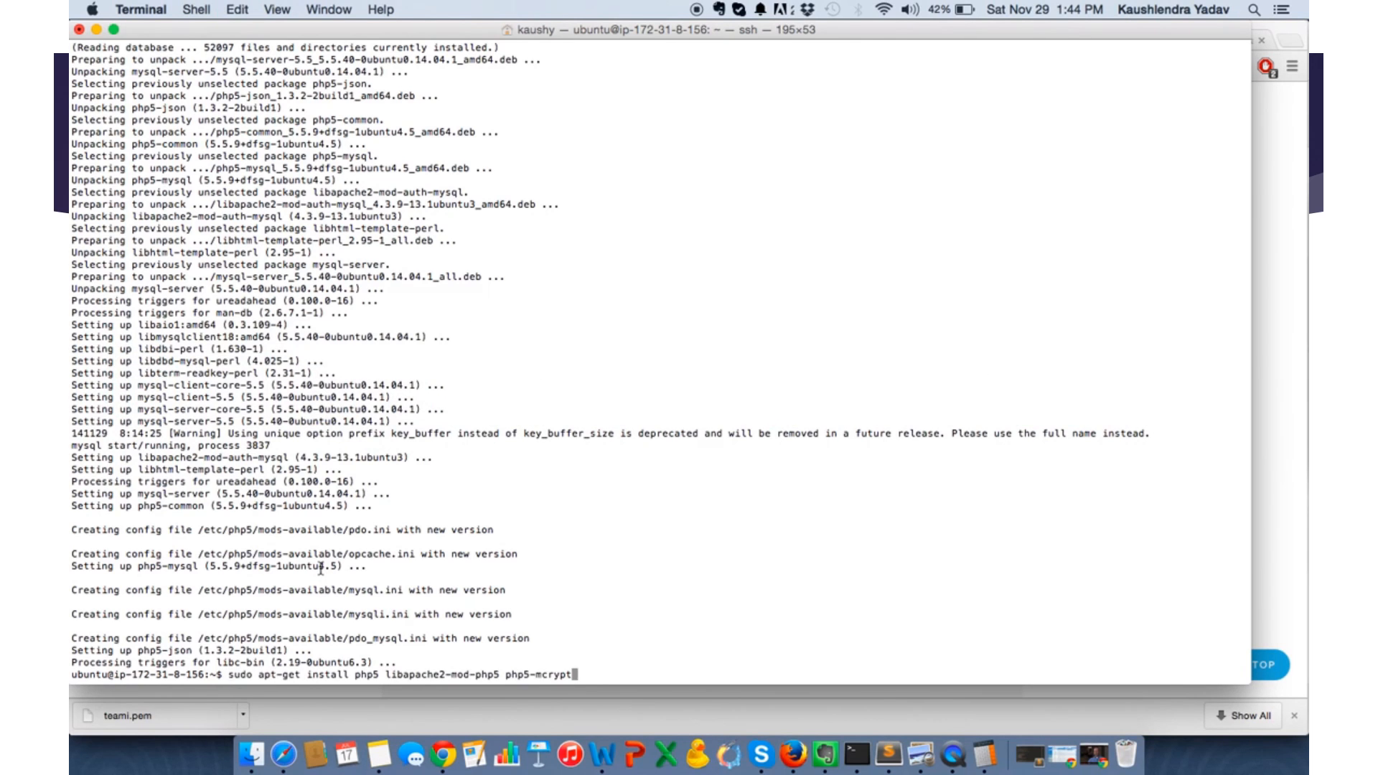
pyautogui.press('Return')
pyautogui.write('y')
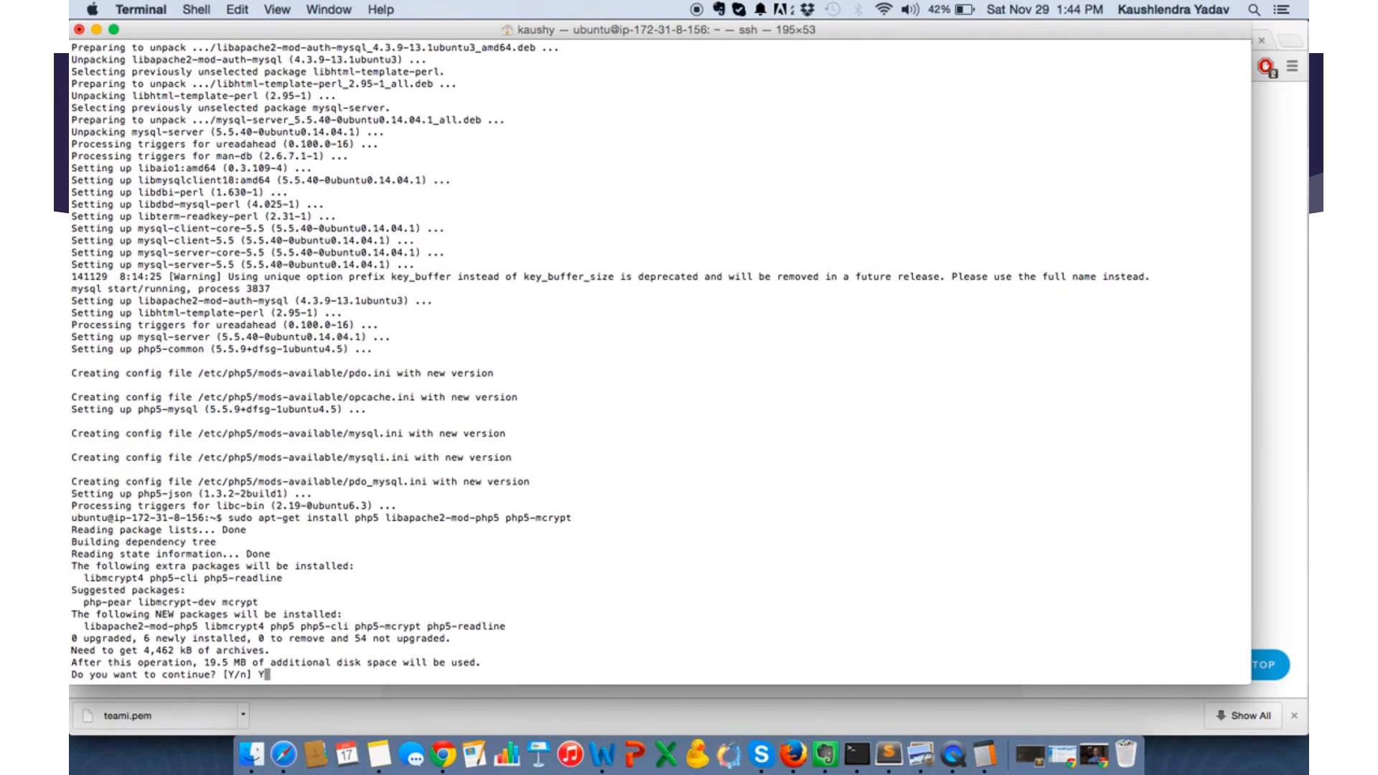
pyautogui.press('Return')
# - Examine the tutorial's directory index, PHP Modules and Step Four sections in Chrome, including the info.php test page and Apache restart
pyautogui.press('super+Tab')
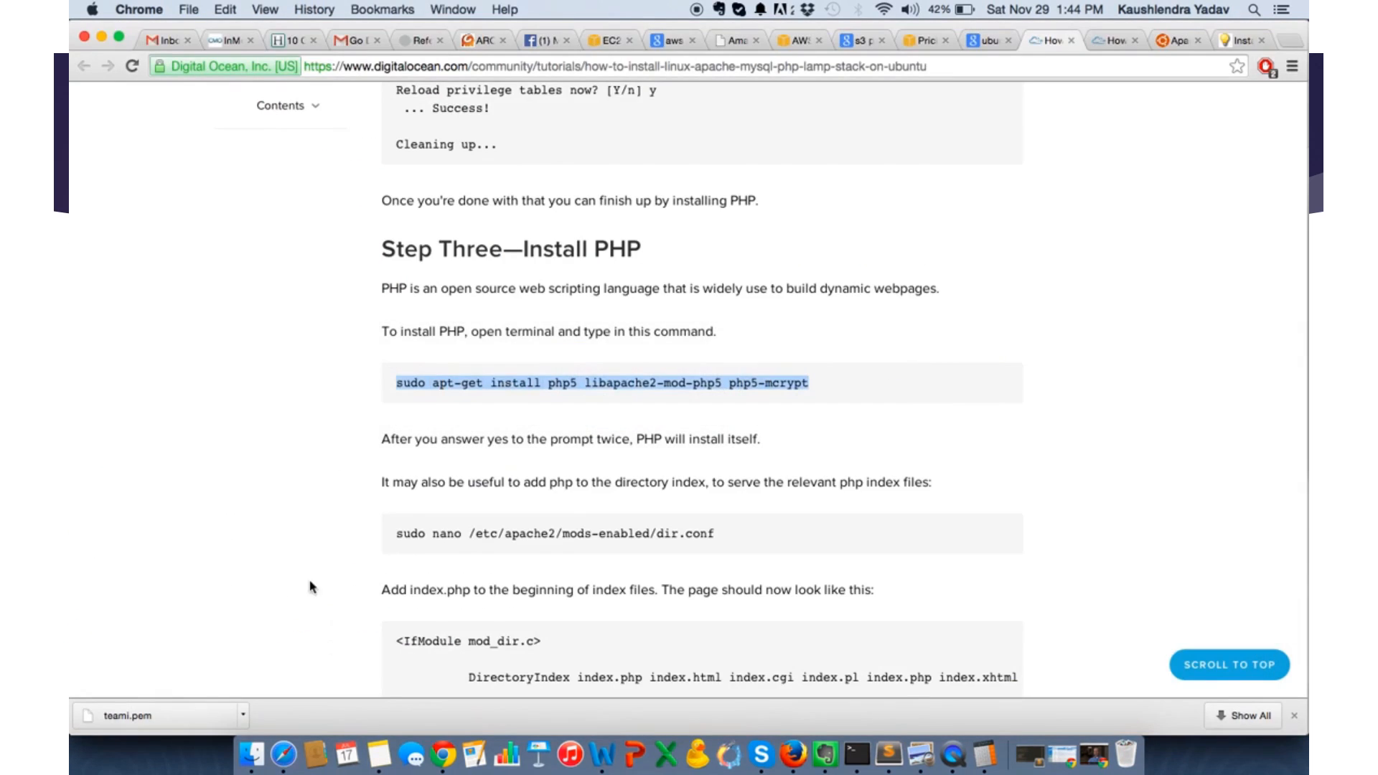
pyautogui.scroll(-5, 305, 563)
pyautogui.scroll(-5, 305, 562)
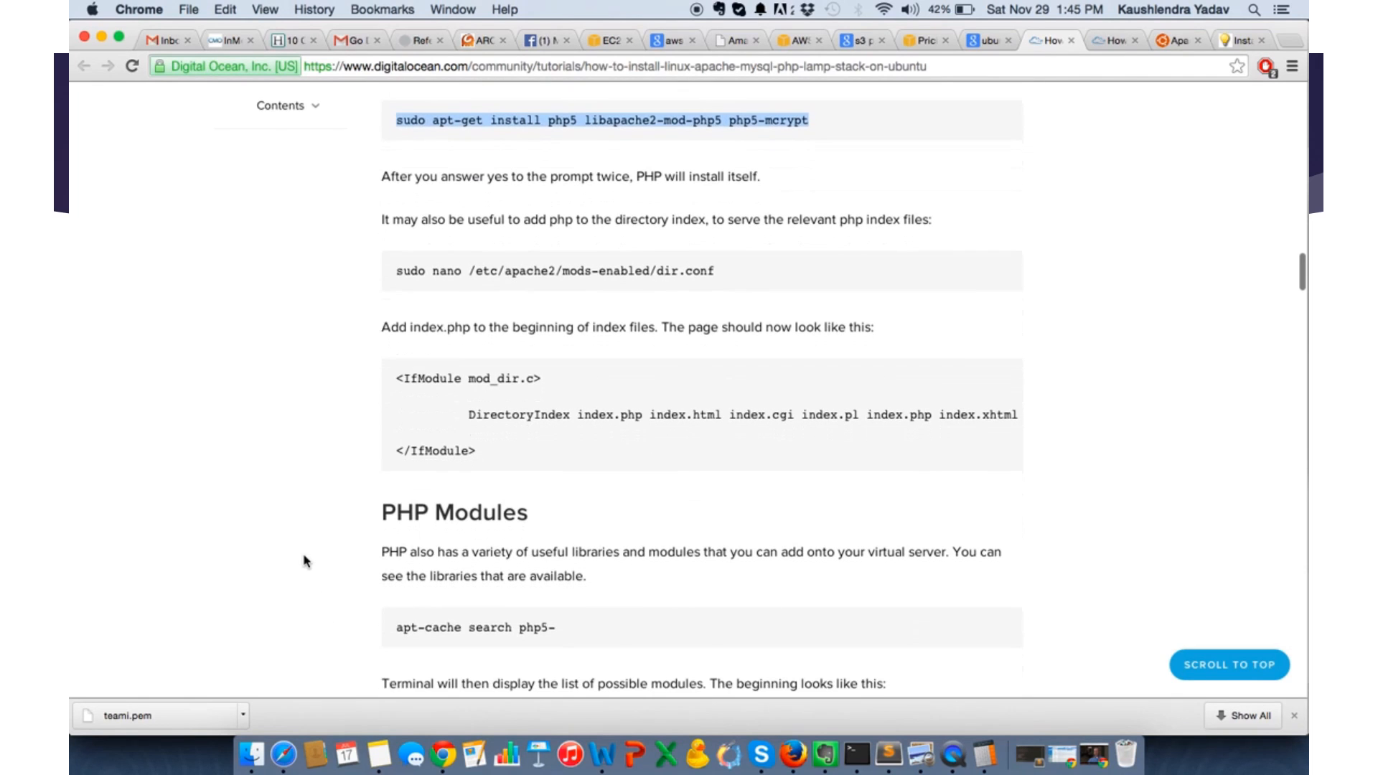
pyautogui.scroll(-5, 305, 562)
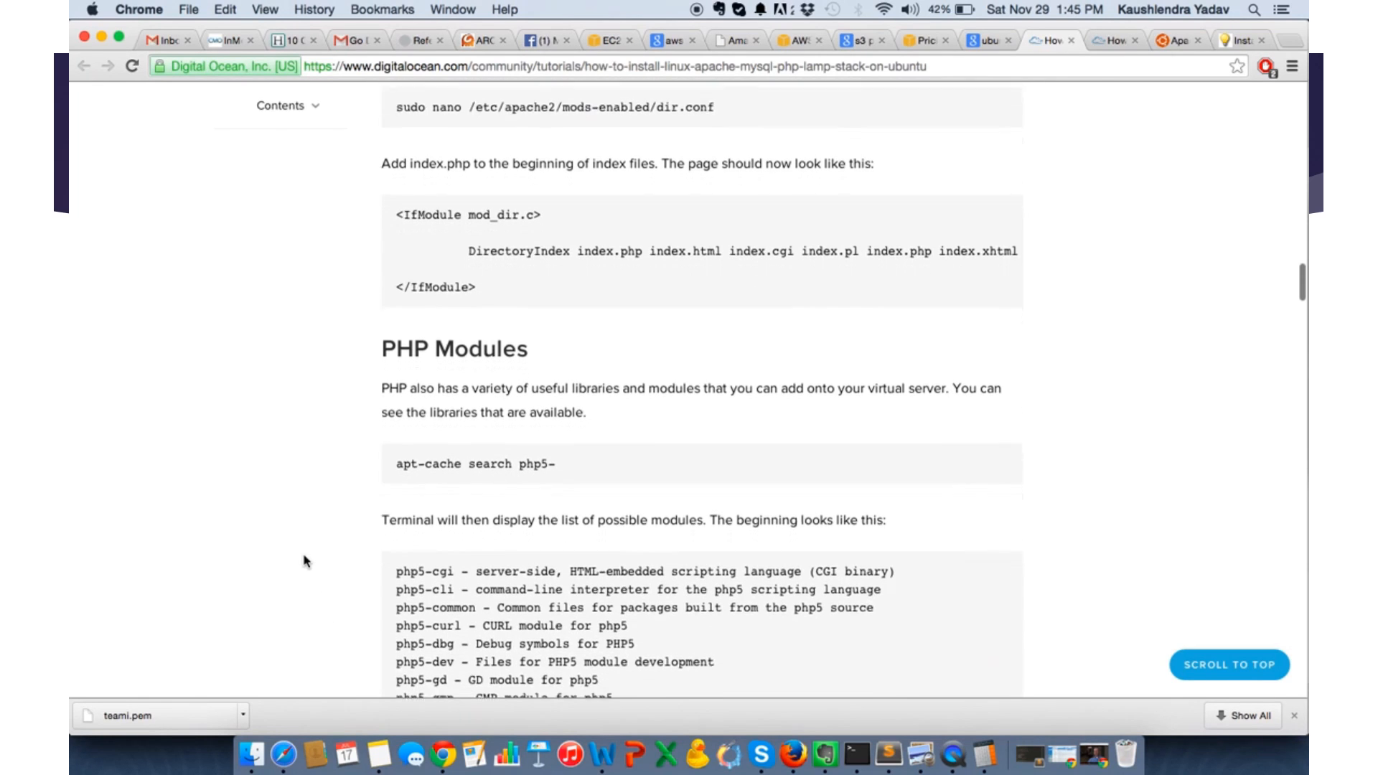
pyautogui.scroll(-2, 305, 562)
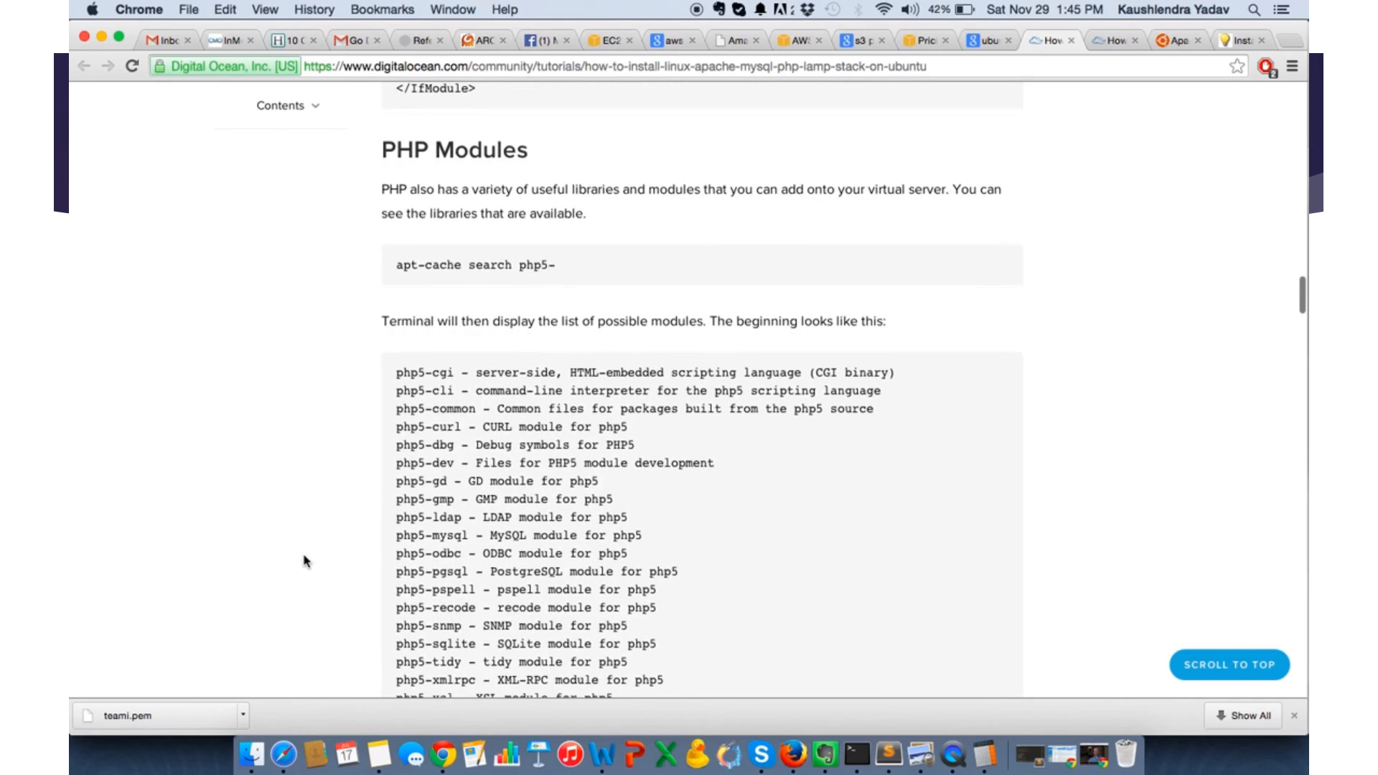
pyautogui.scroll(-1, 305, 562)
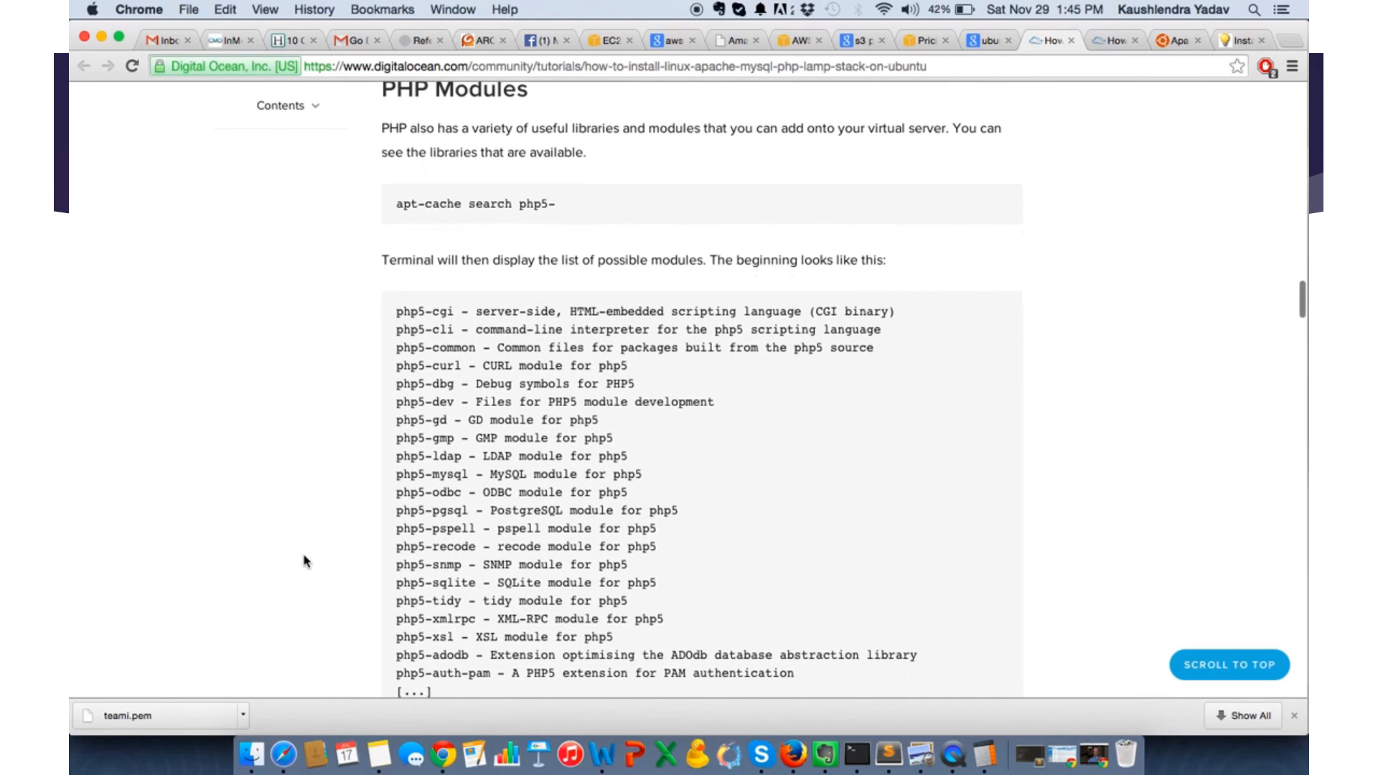
pyautogui.scroll(-10, 305, 562)
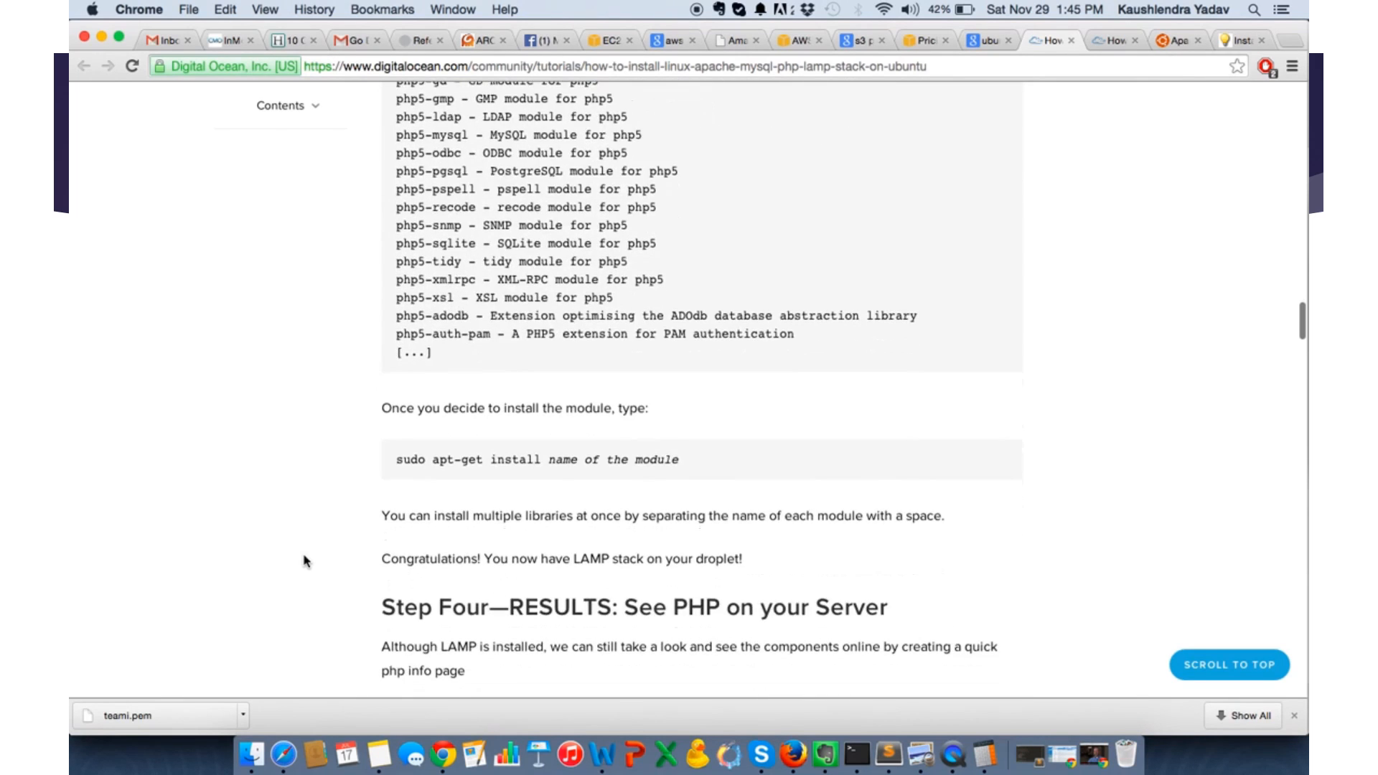
pyautogui.scroll(-7, 305, 562)
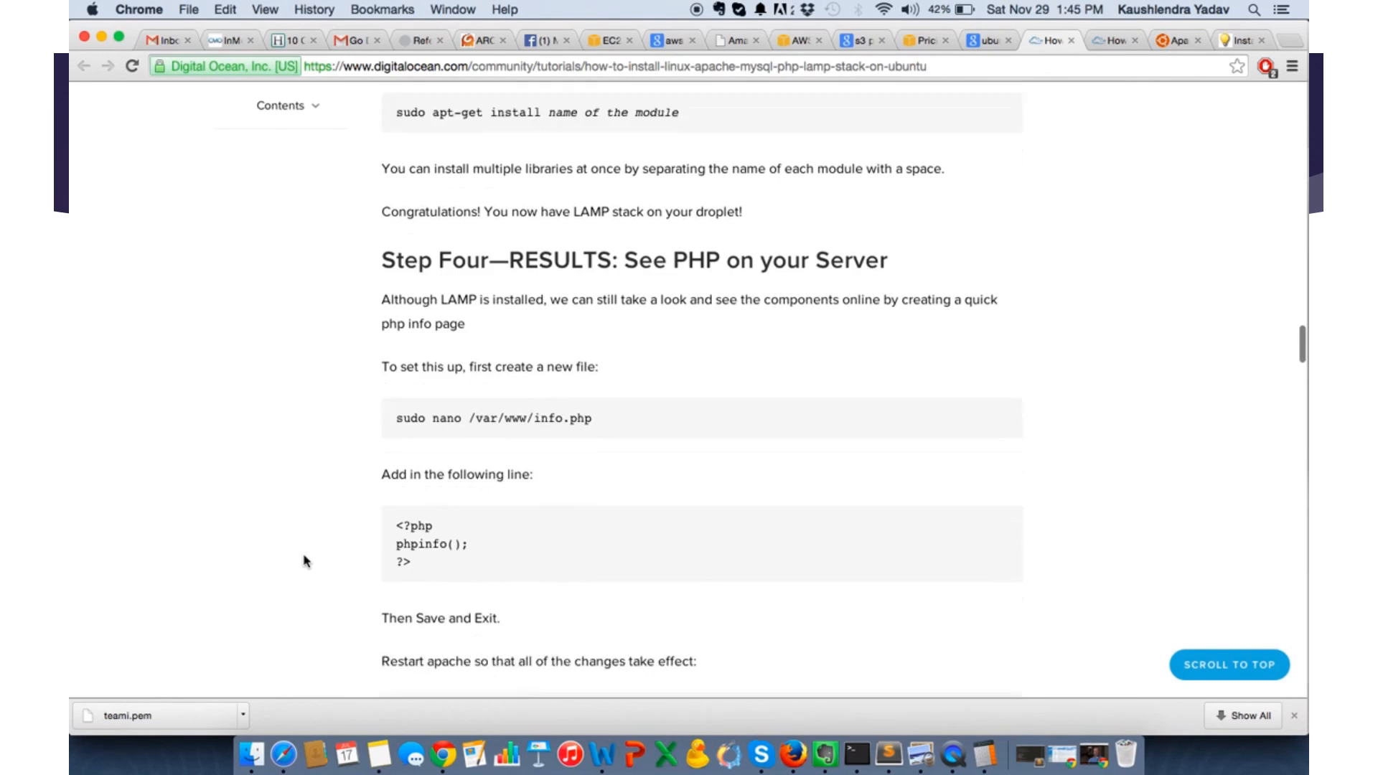
pyautogui.scroll(-2, 305, 562)
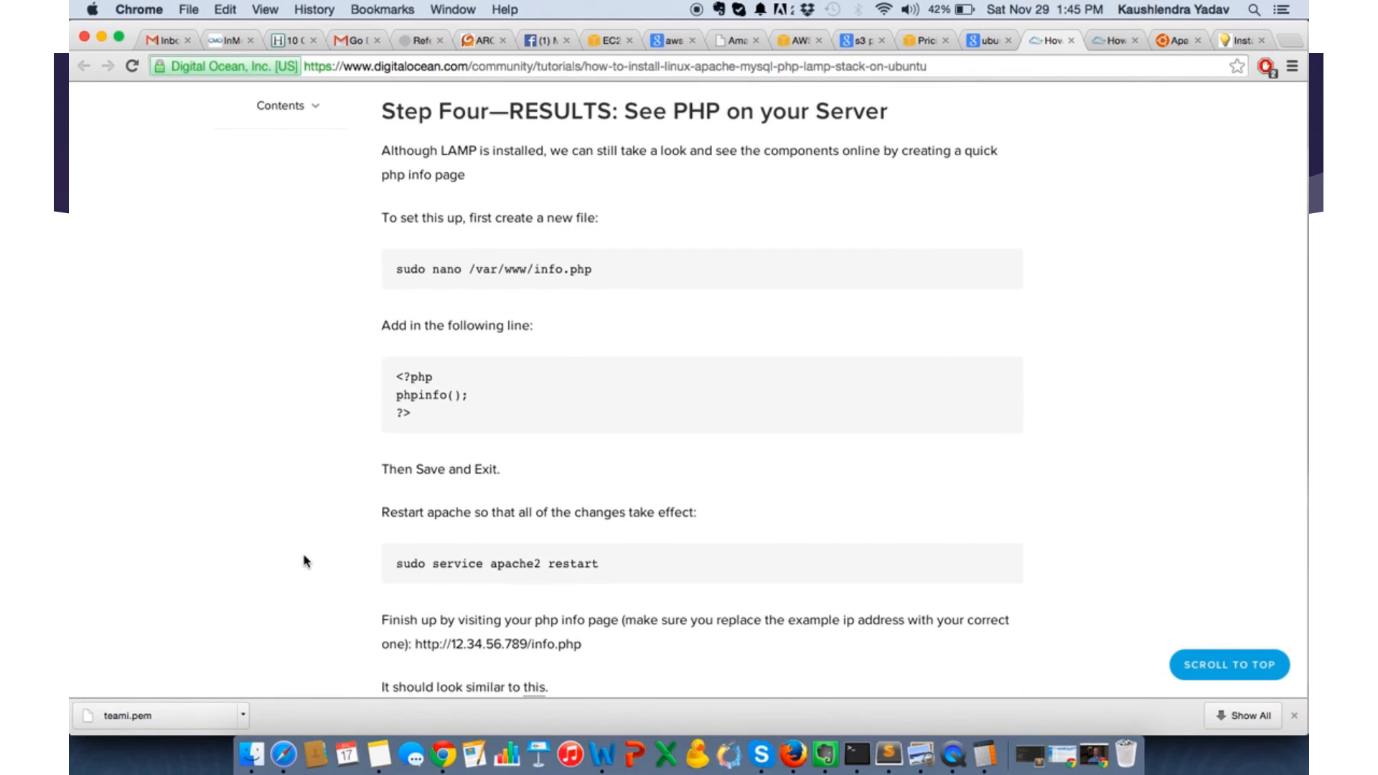
# - Enable Apache's rewrite module in the Terminal SSH session by running sudo a2enmod rewrite
pyautogui.press('super+Tab')
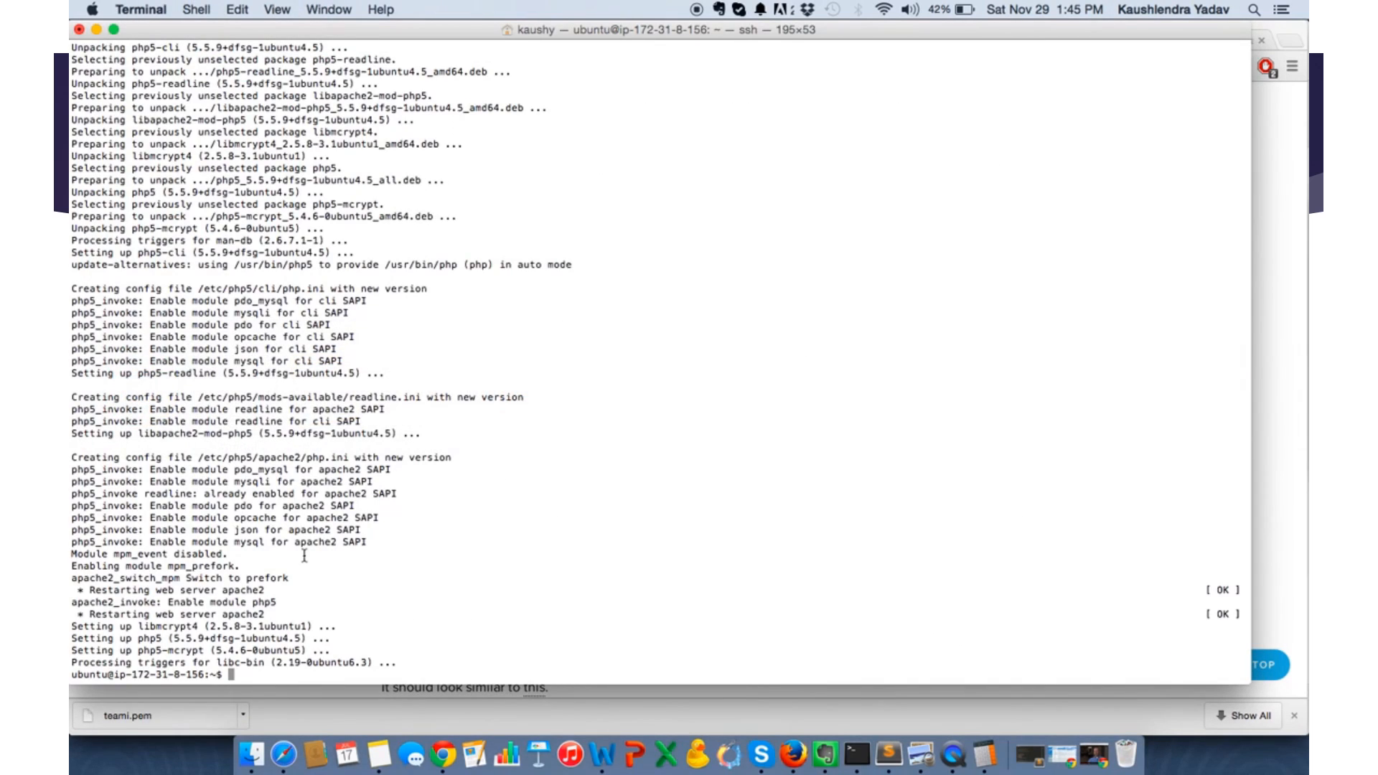
pyautogui.write('sudo a2enmod rewri')
pyautogui.press('BackSpace')
pyautogui.press('BackSpace')
pyautogui.press('BackSpace')
pyautogui.write('write')
pyautogui.press('Return')
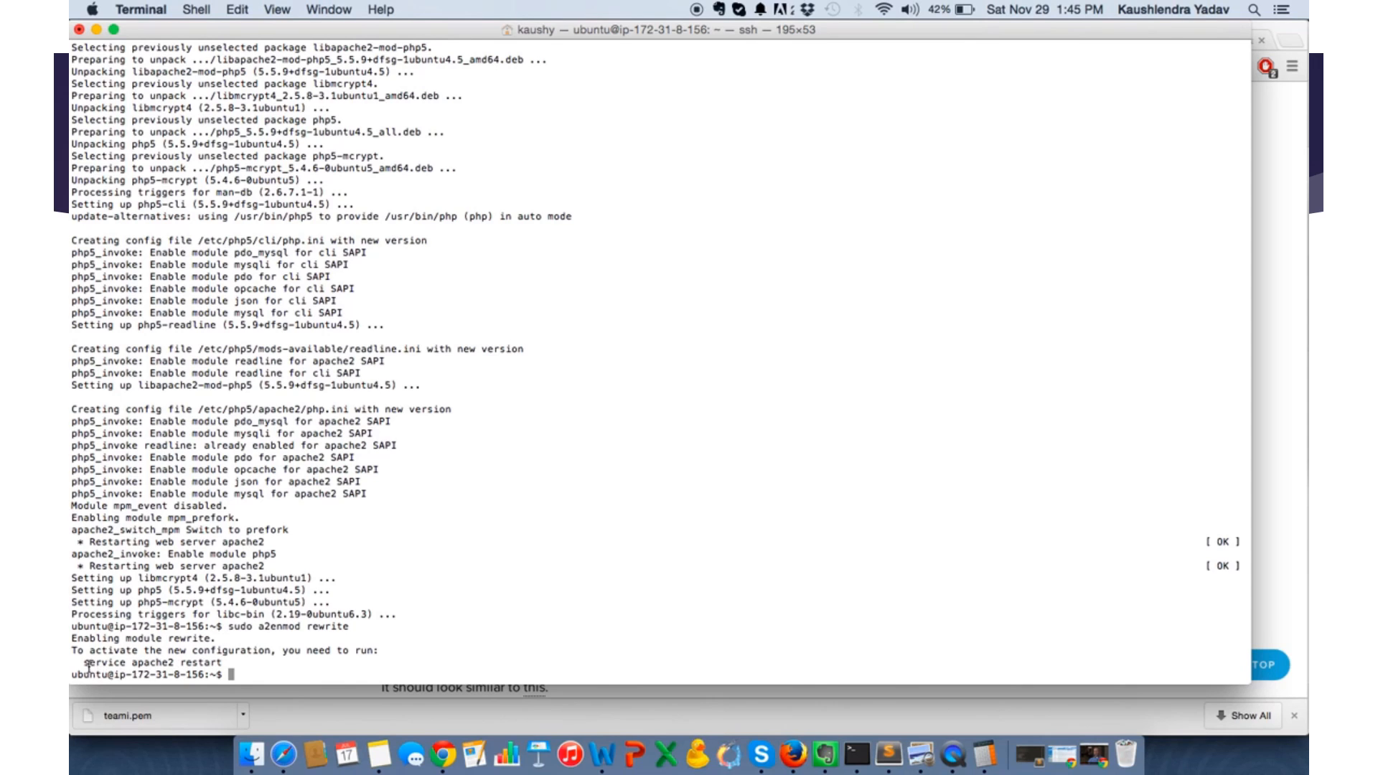
# - Copy the suggested restart command from the terminal output and run it as sudo service apache2 restart
pyautogui.moveTo(83, 662); pyautogui.dragTo(239, 664)
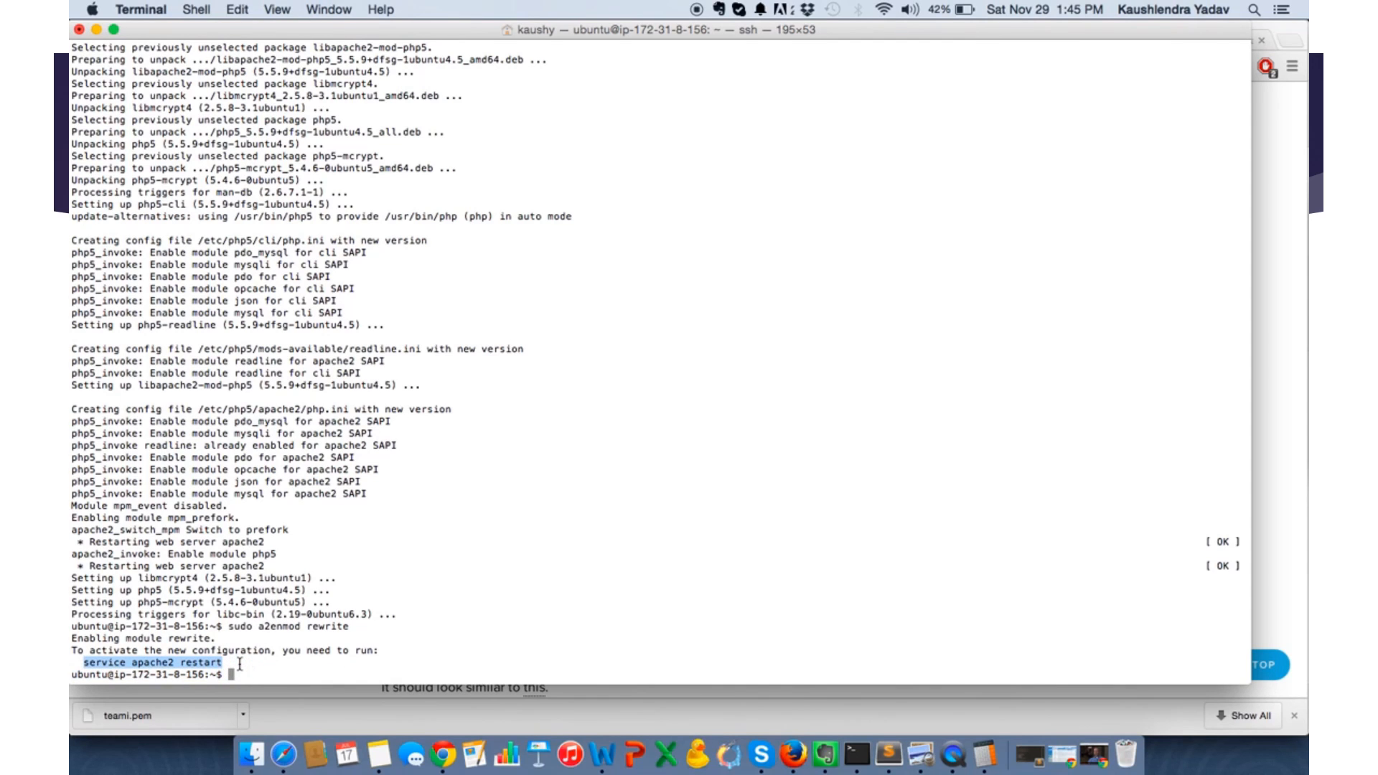
pyautogui.write('sudo')
pyautogui.press('super+v')
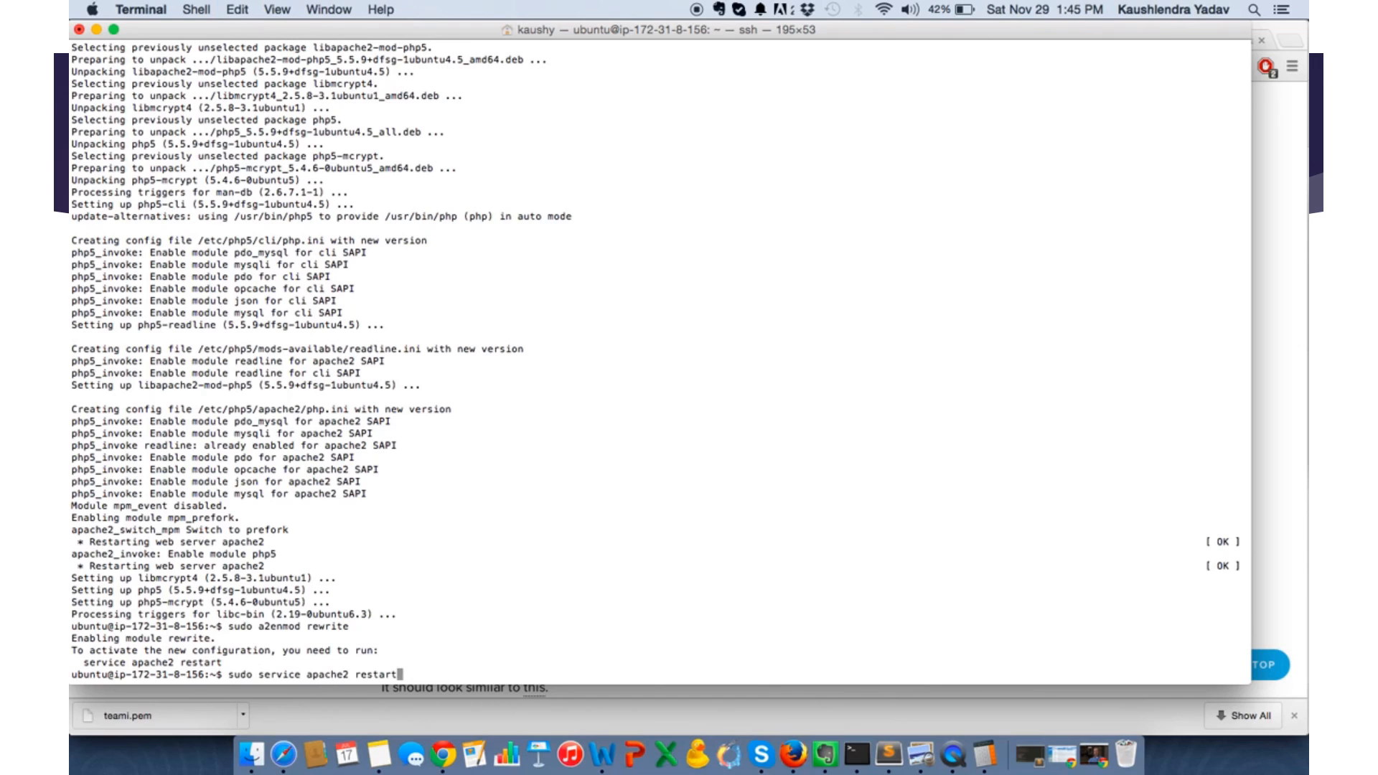
pyautogui.press('Return')
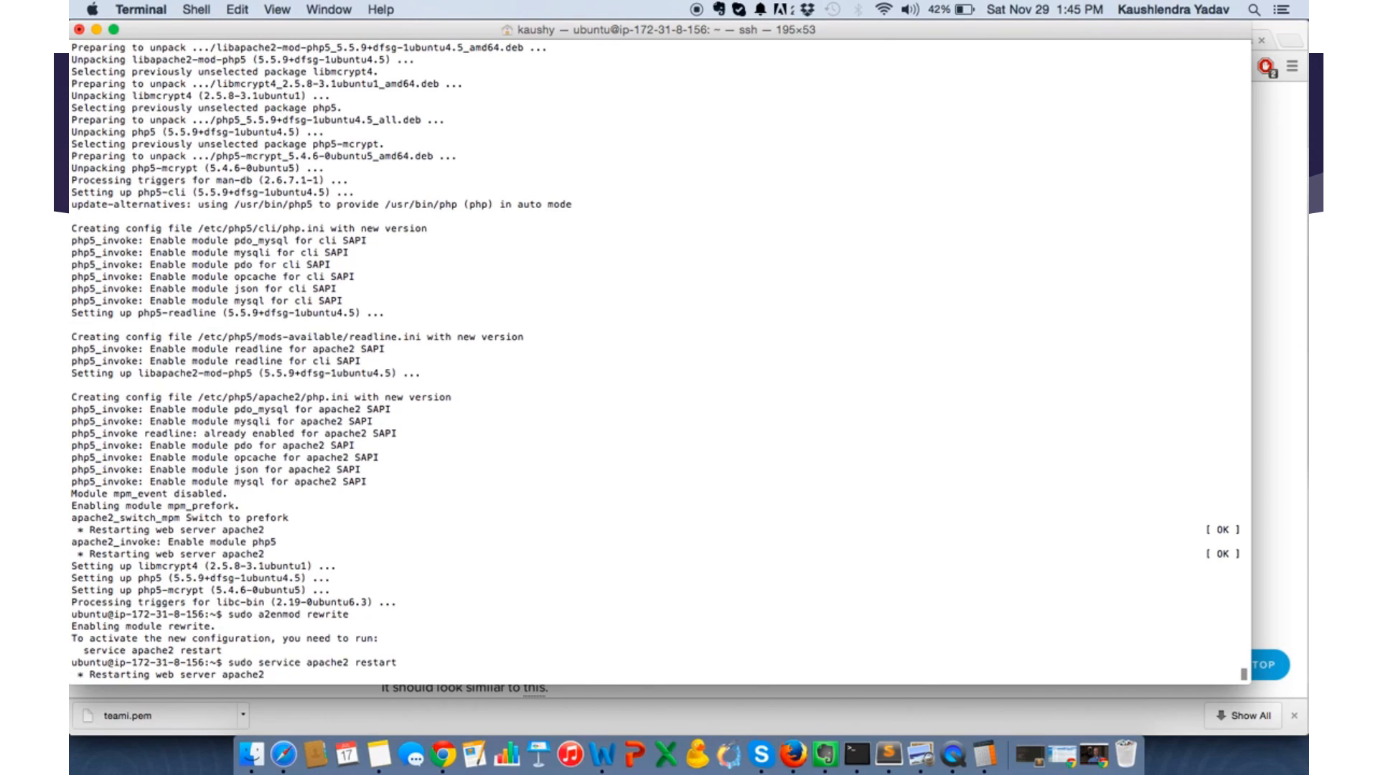
# - Look through the tutorial's final PHP results section and its list of available php5 modules in Chrome
pyautogui.press('super+Tab')
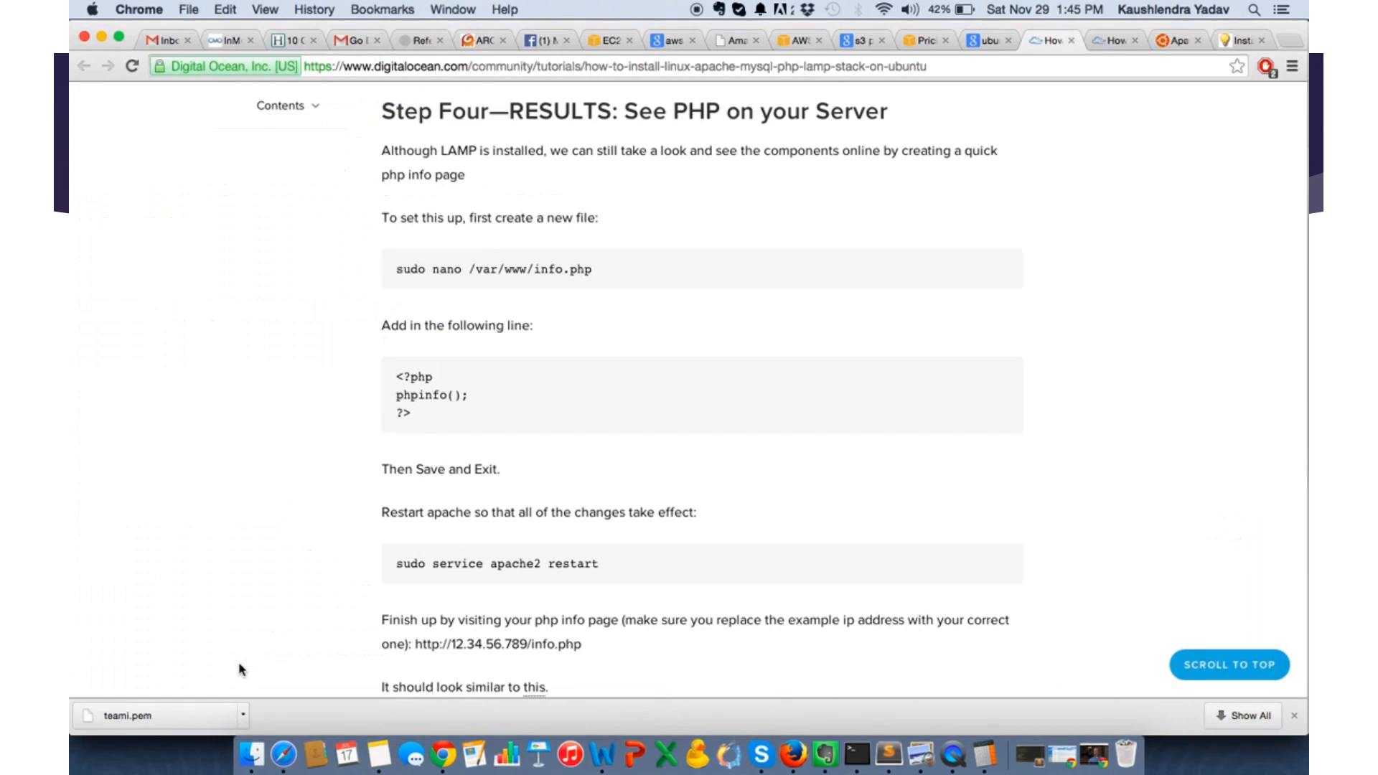
pyautogui.scroll(3, 557, 565)
pyautogui.scroll(-5, 557, 567)
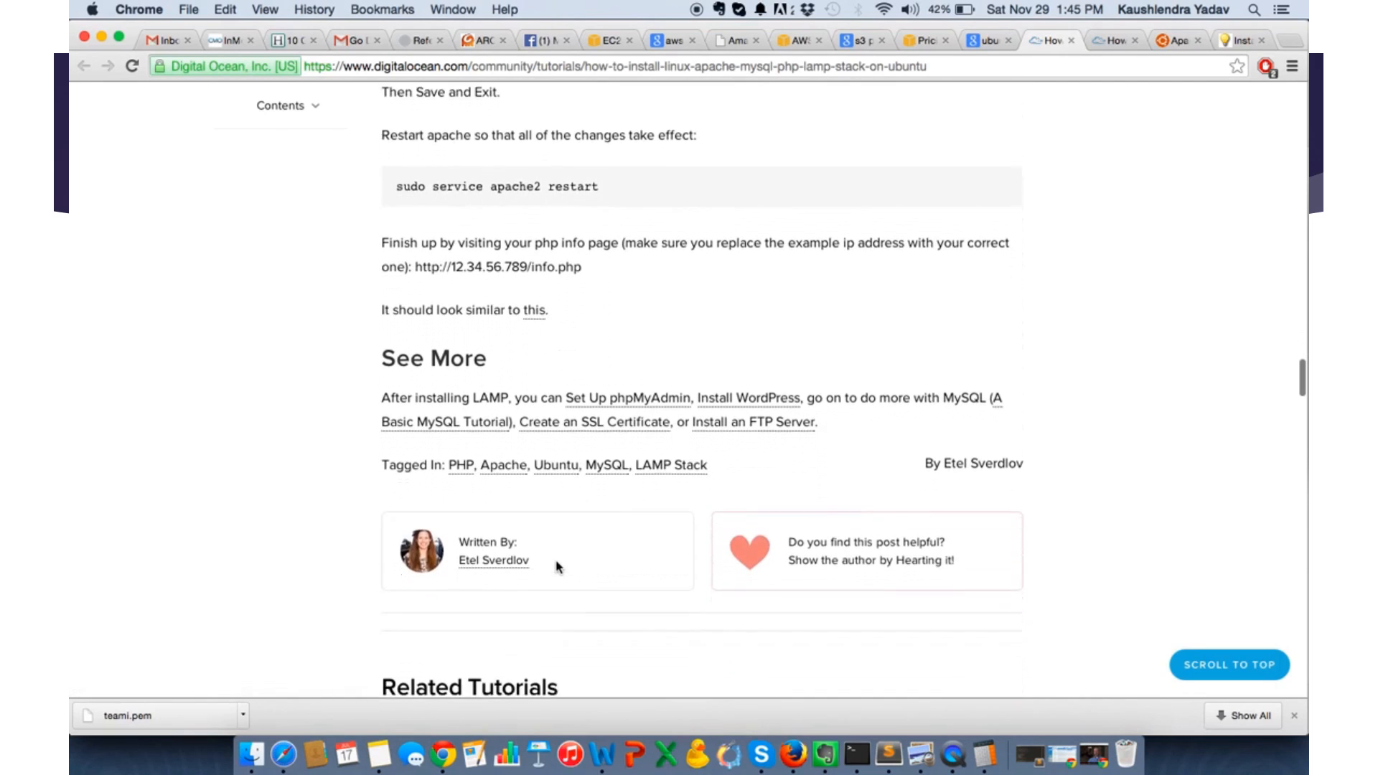
pyautogui.scroll(9, 339, 454)
pyautogui.scroll(6, 339, 454)
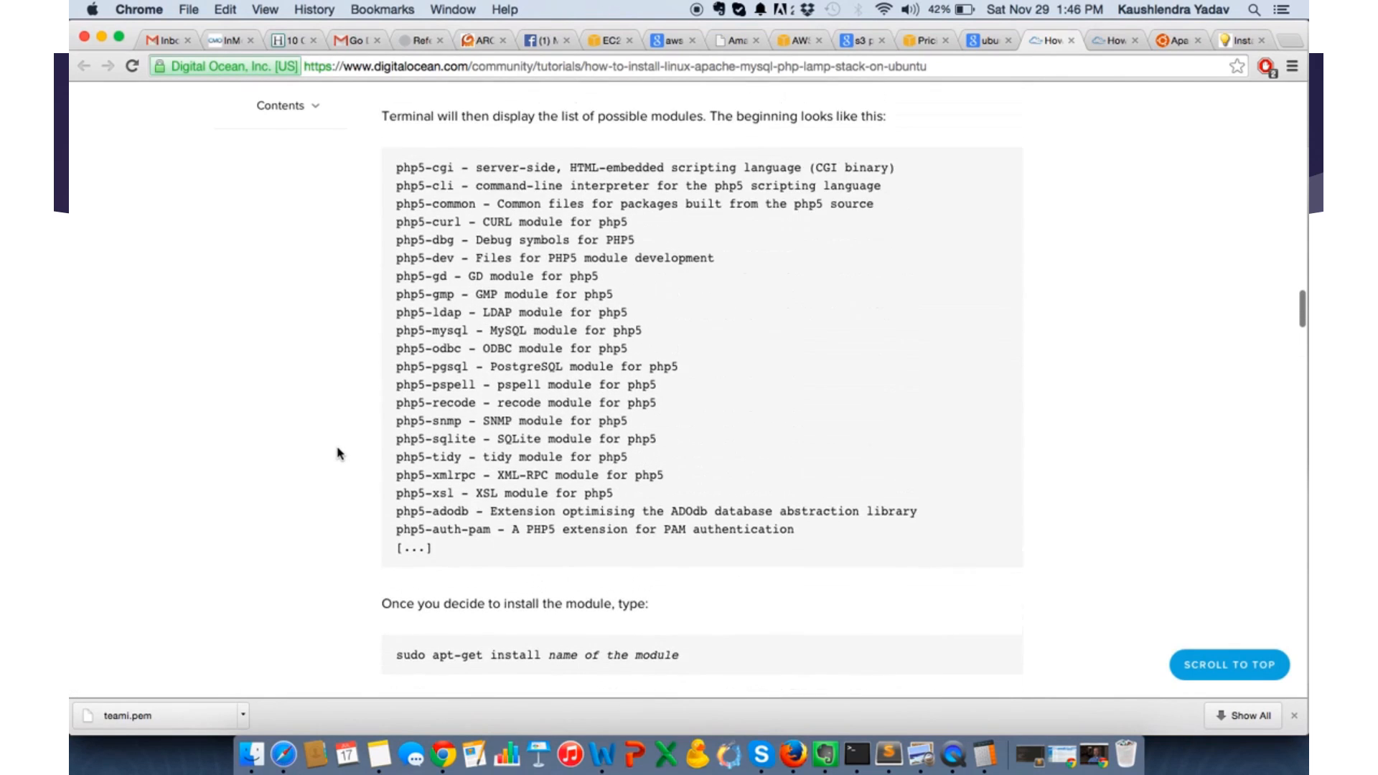
# - Check the Apache restart in Terminal, and bring up the EC2 Instances page in Chrome
pyautogui.press('super+Tab')
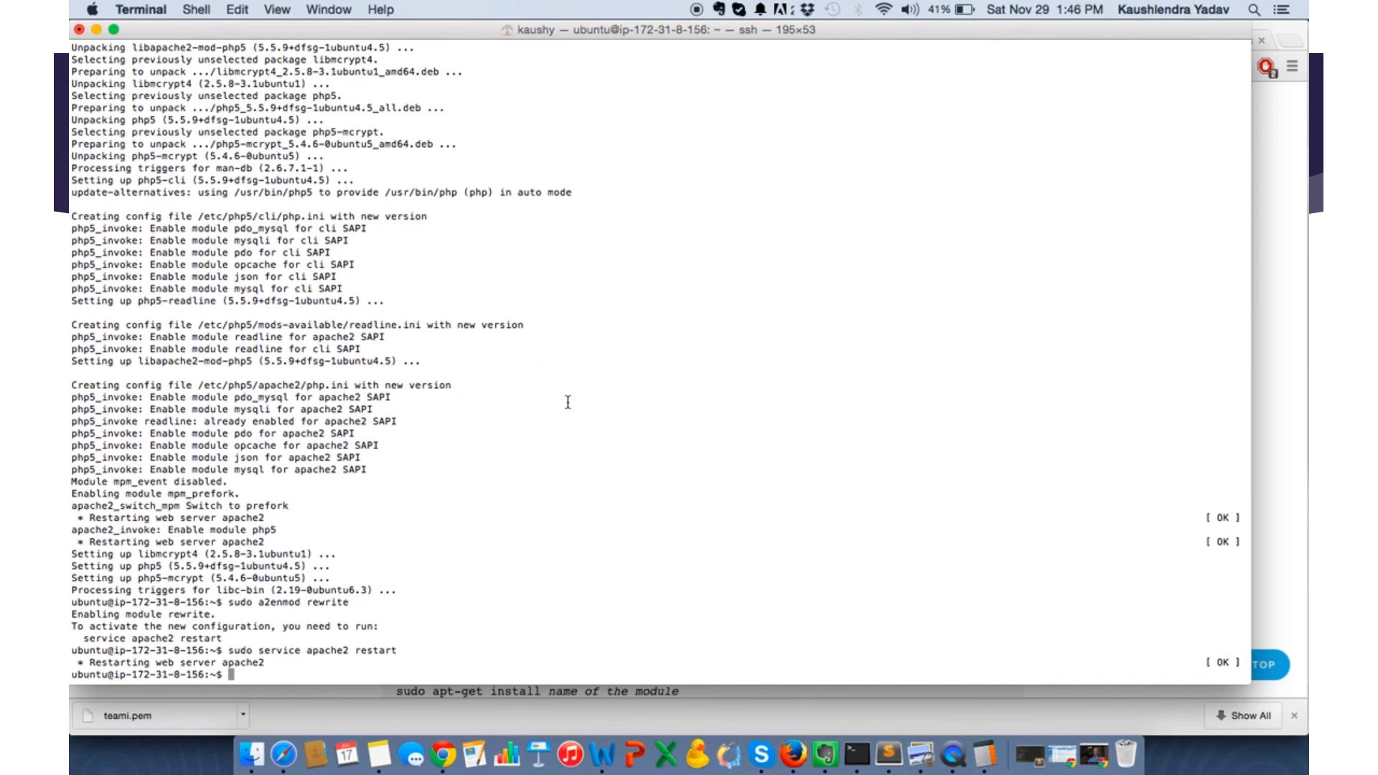
pyautogui.press('super+Tab')
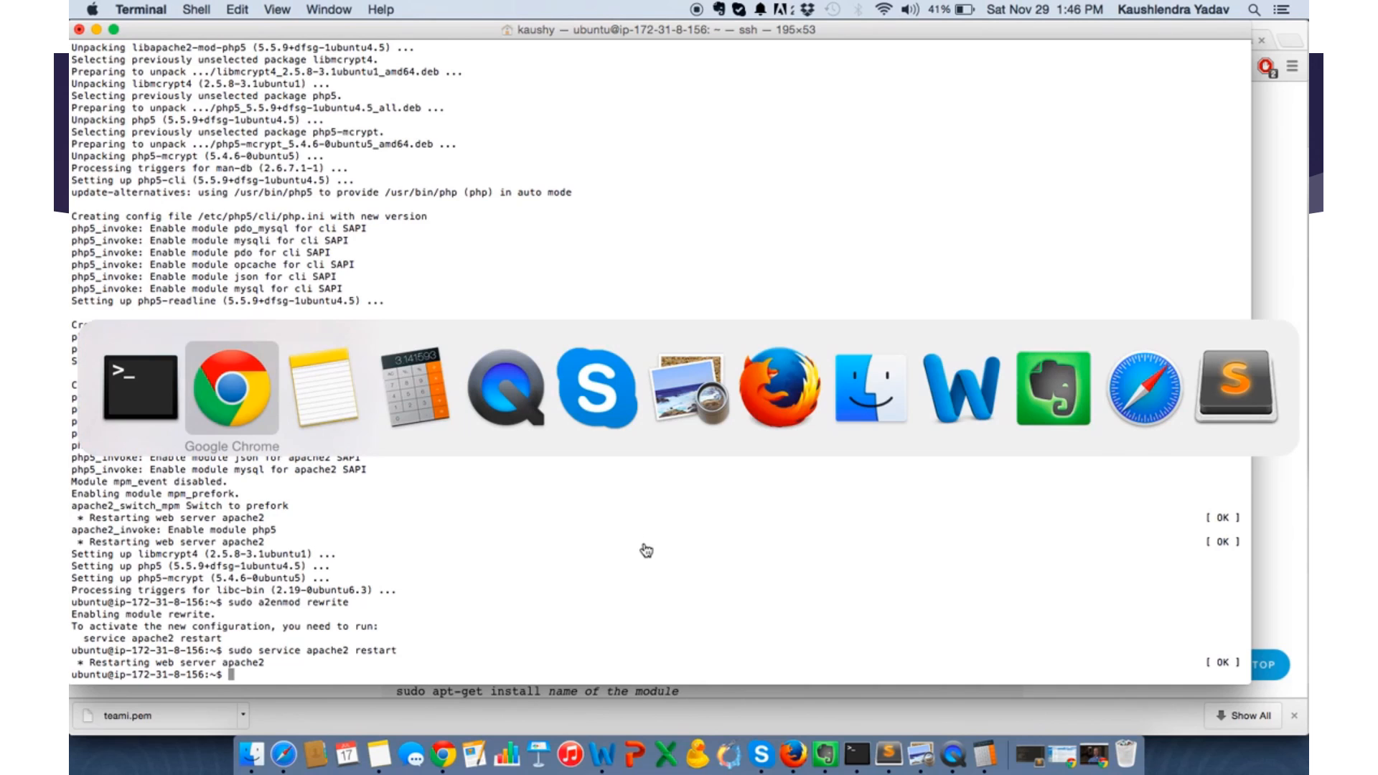
pyautogui.press('super+Tab')
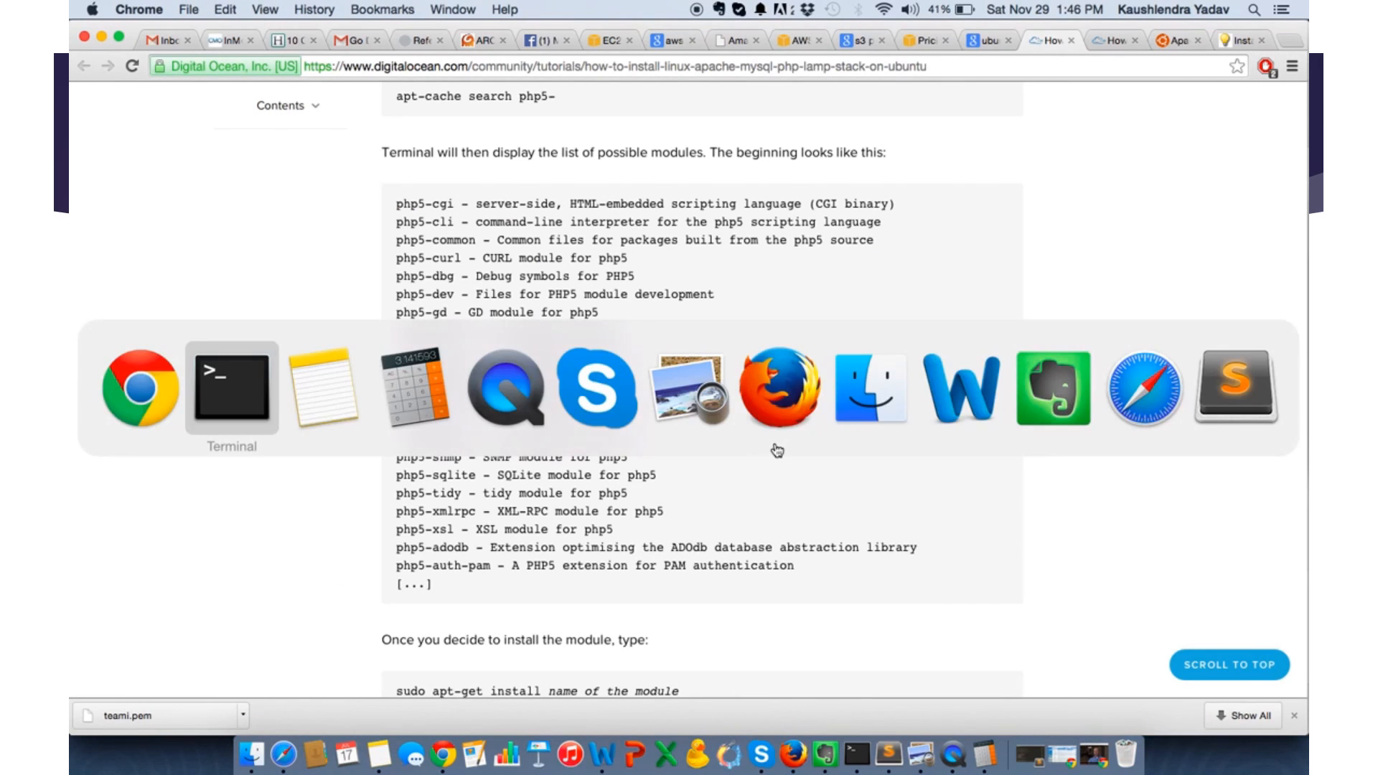
pyautogui.press('super+Tab')
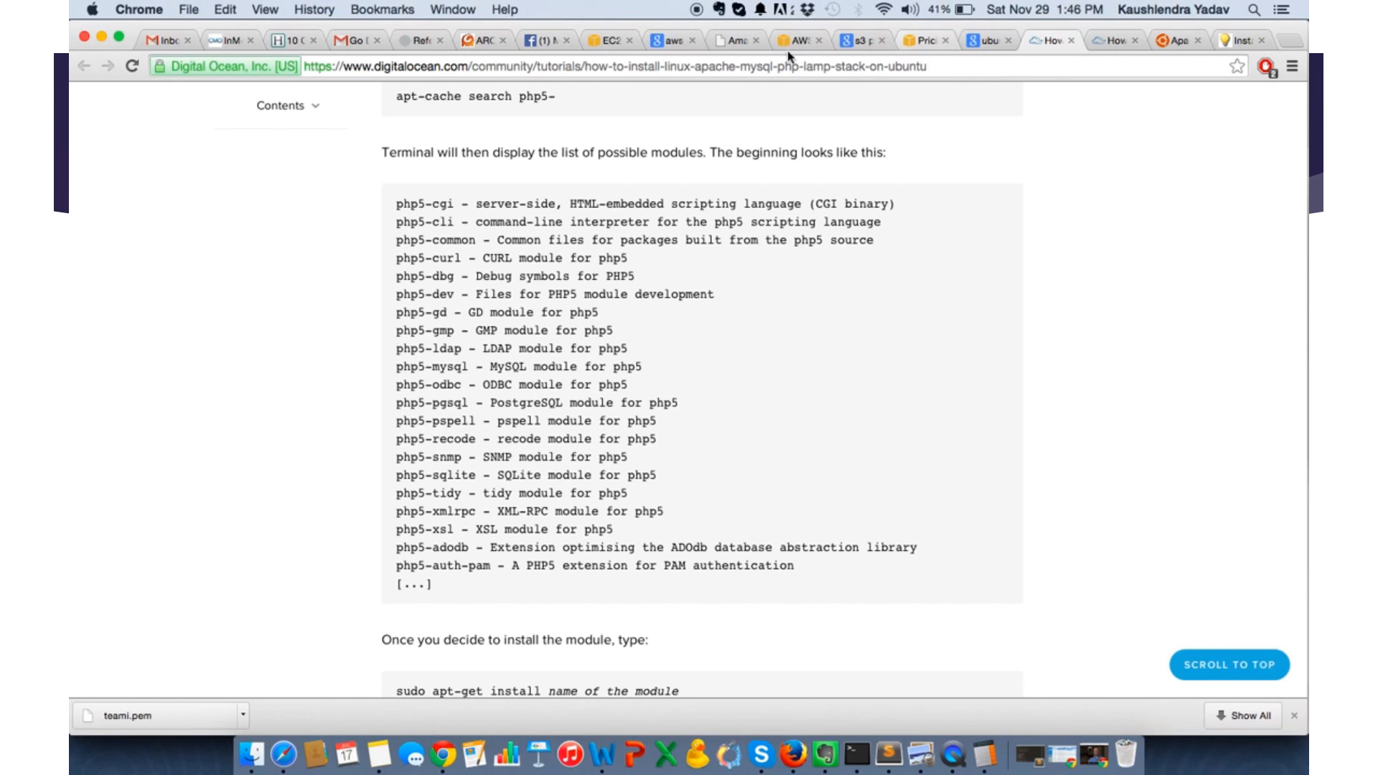
pyautogui.click(632, 49)
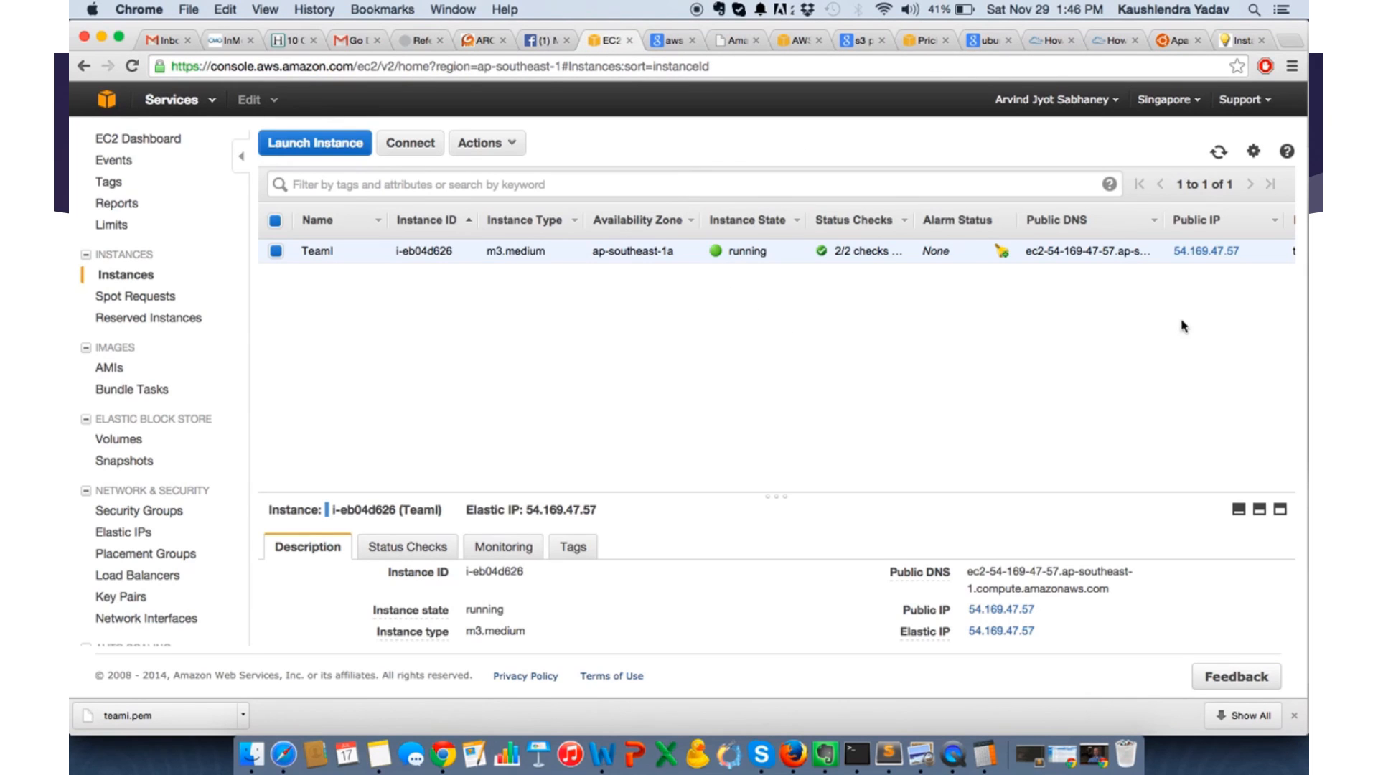
# - Copy the TeamI instance's public IP, 54.169.47.57, and load it in a new browser tab
pyautogui.moveTo(1240, 255); pyautogui.dragTo(1178, 260)
pyautogui.press('super+c')
pyautogui.press('super+t')
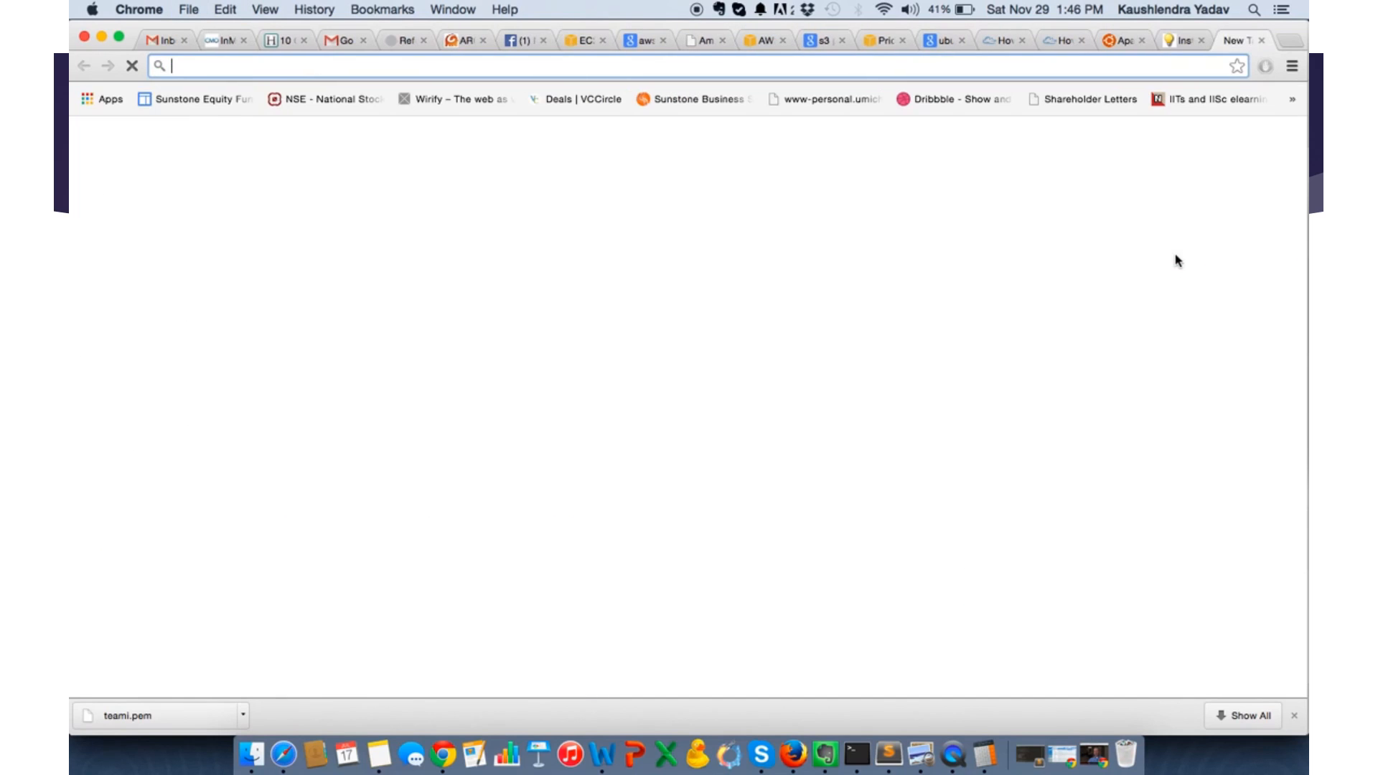
pyautogui.press('super+v')
pyautogui.press('Return')
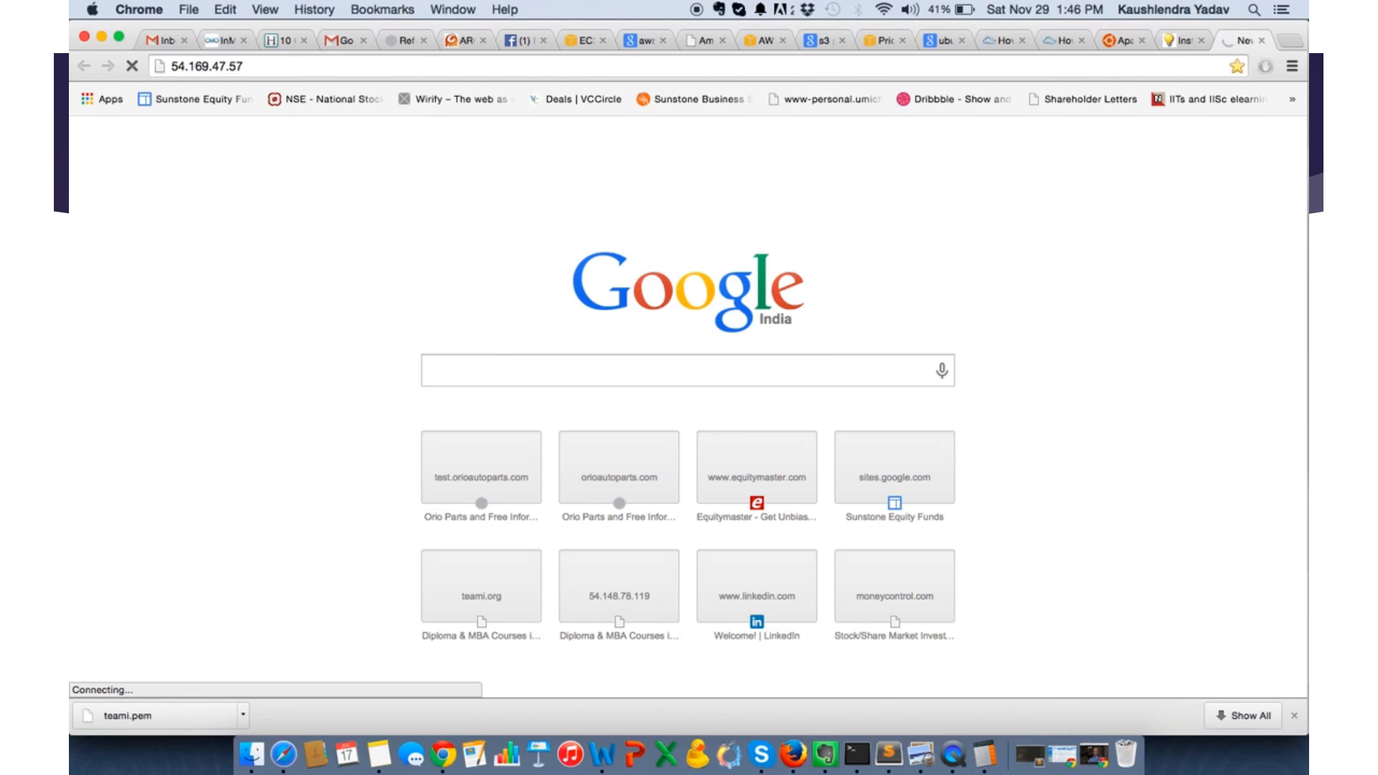
pyautogui.press('super+Tab')
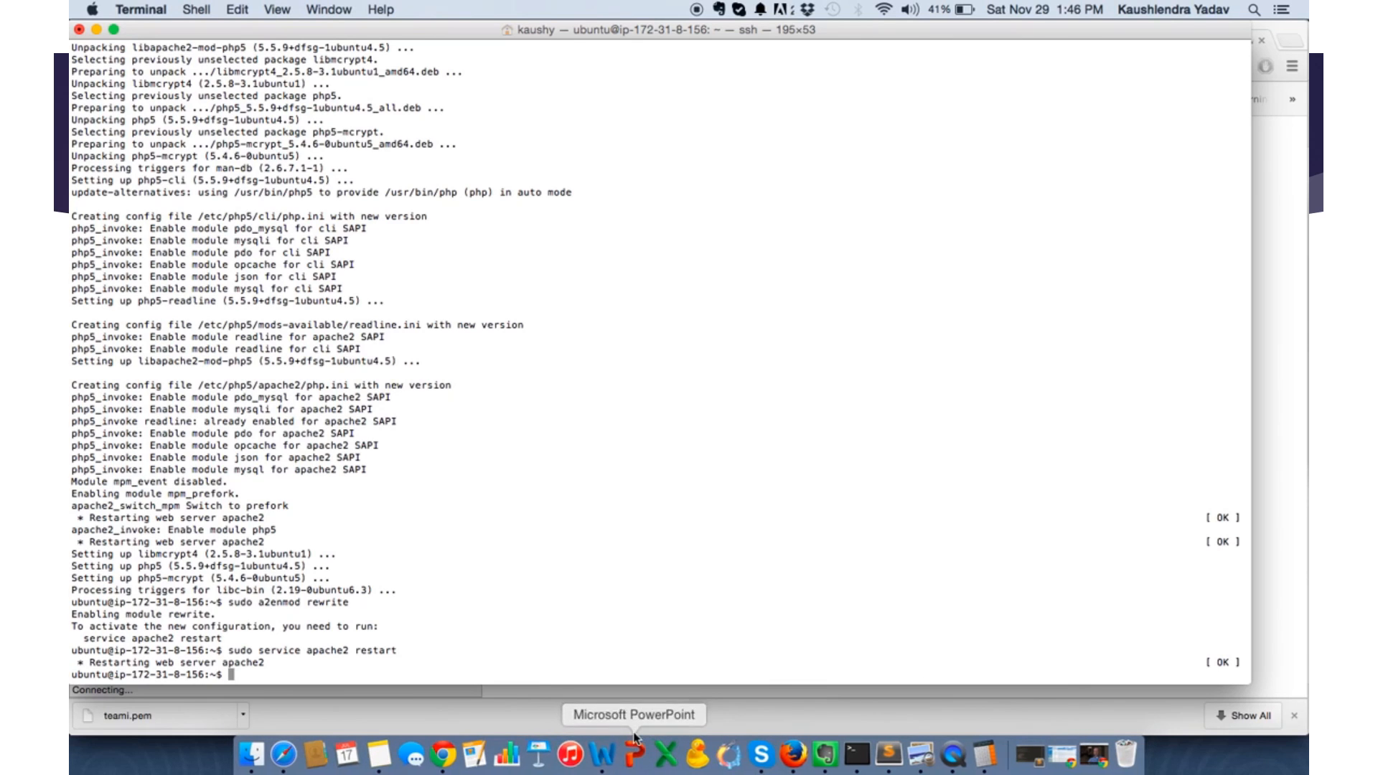
pyautogui.click(443, 754)
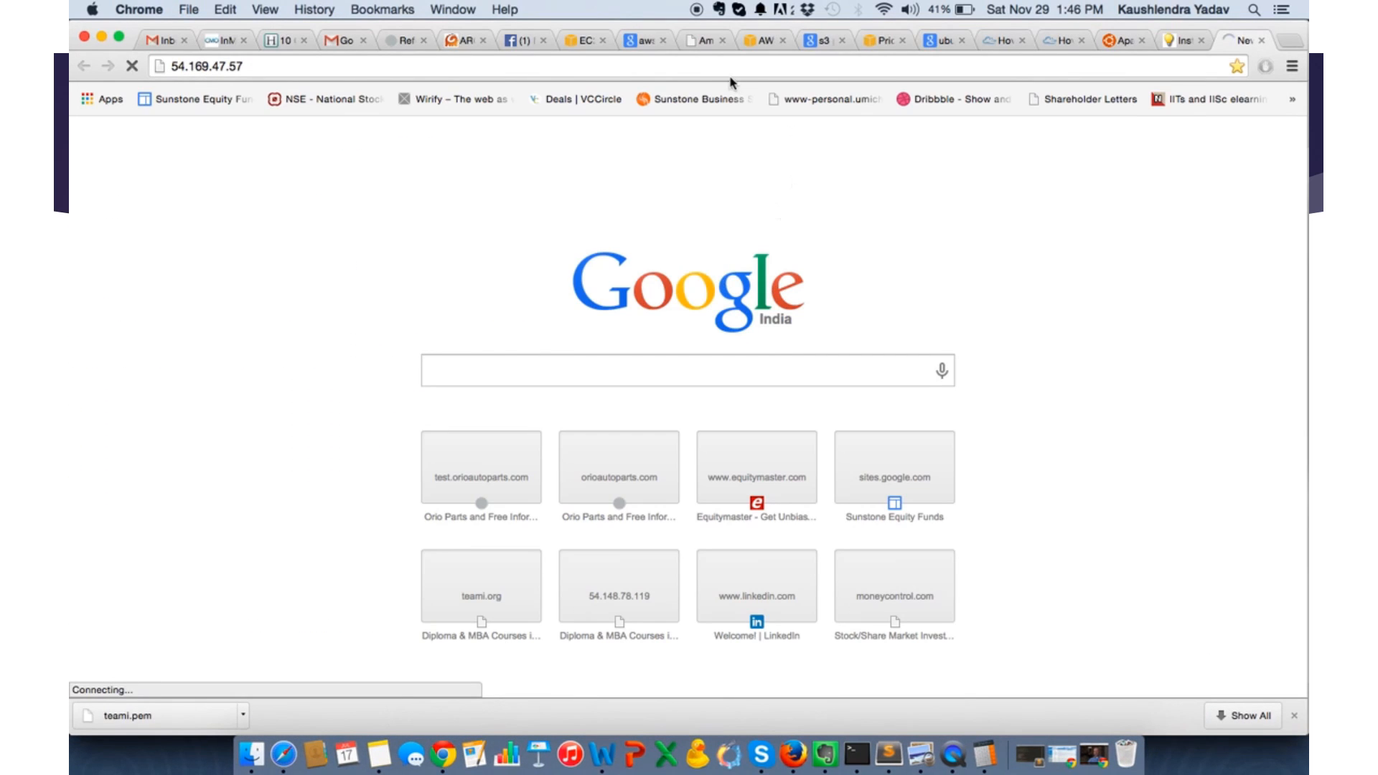
# - From the EC2 instance list, open the instance's launch-wizard-1 security group and show its inbound rules
pyautogui.click(578, 41)
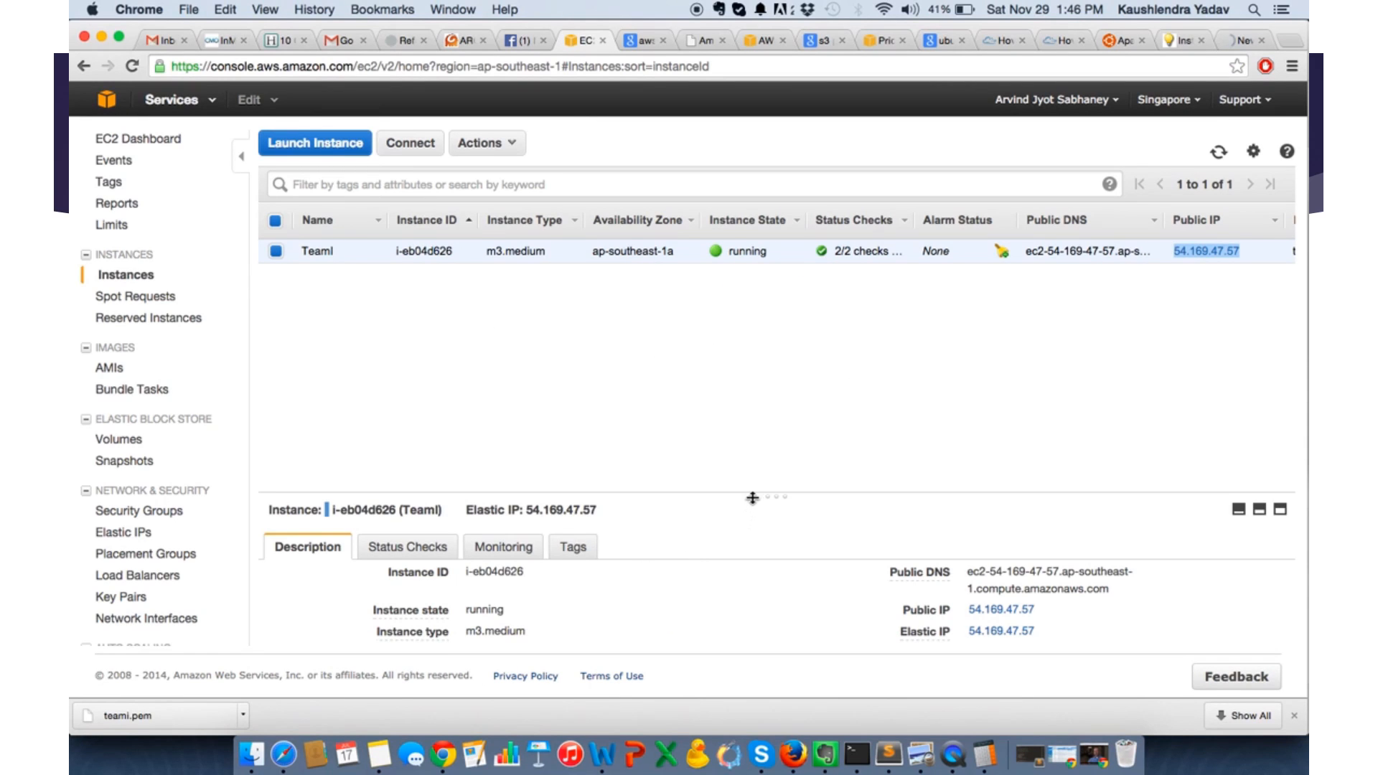
pyautogui.moveTo(752, 497); pyautogui.dragTo(750, 425)
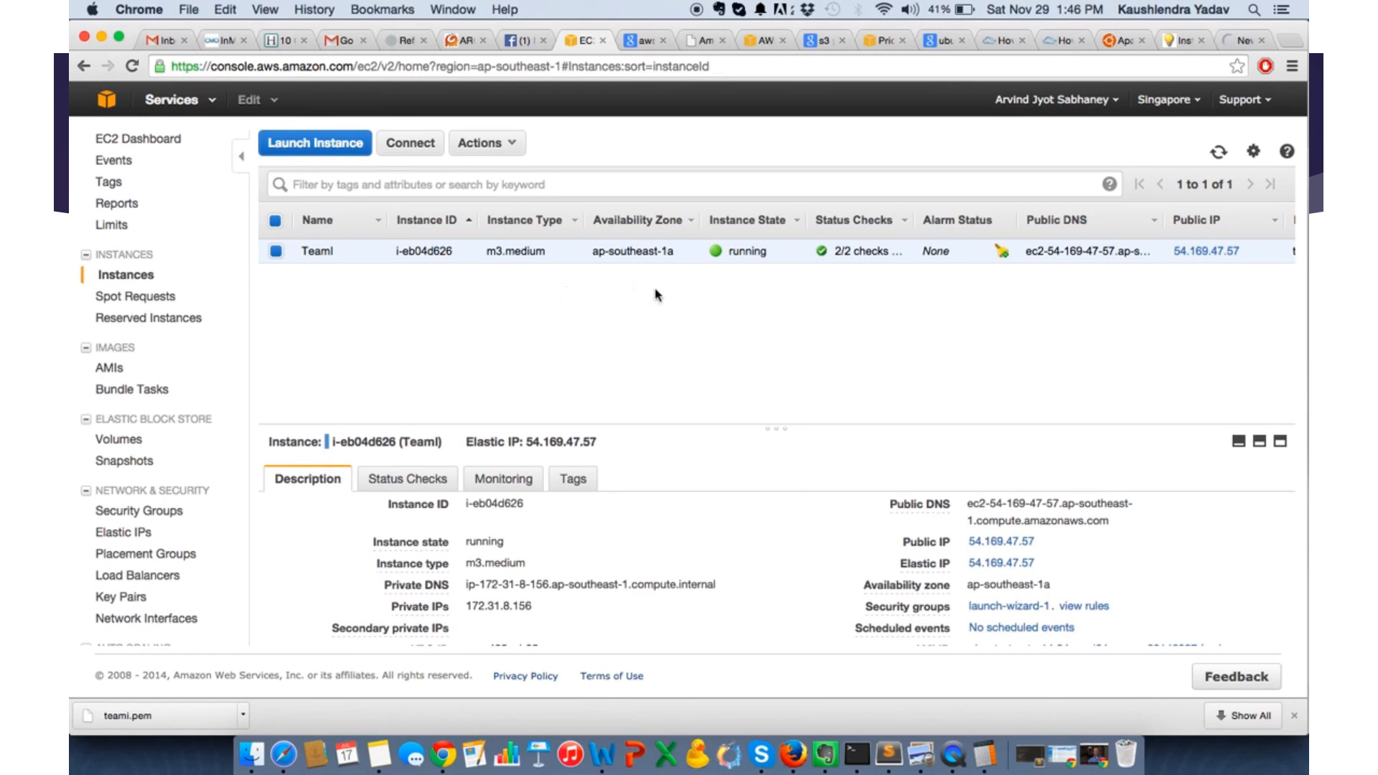
pyautogui.hscroll(10, 1062, 338)
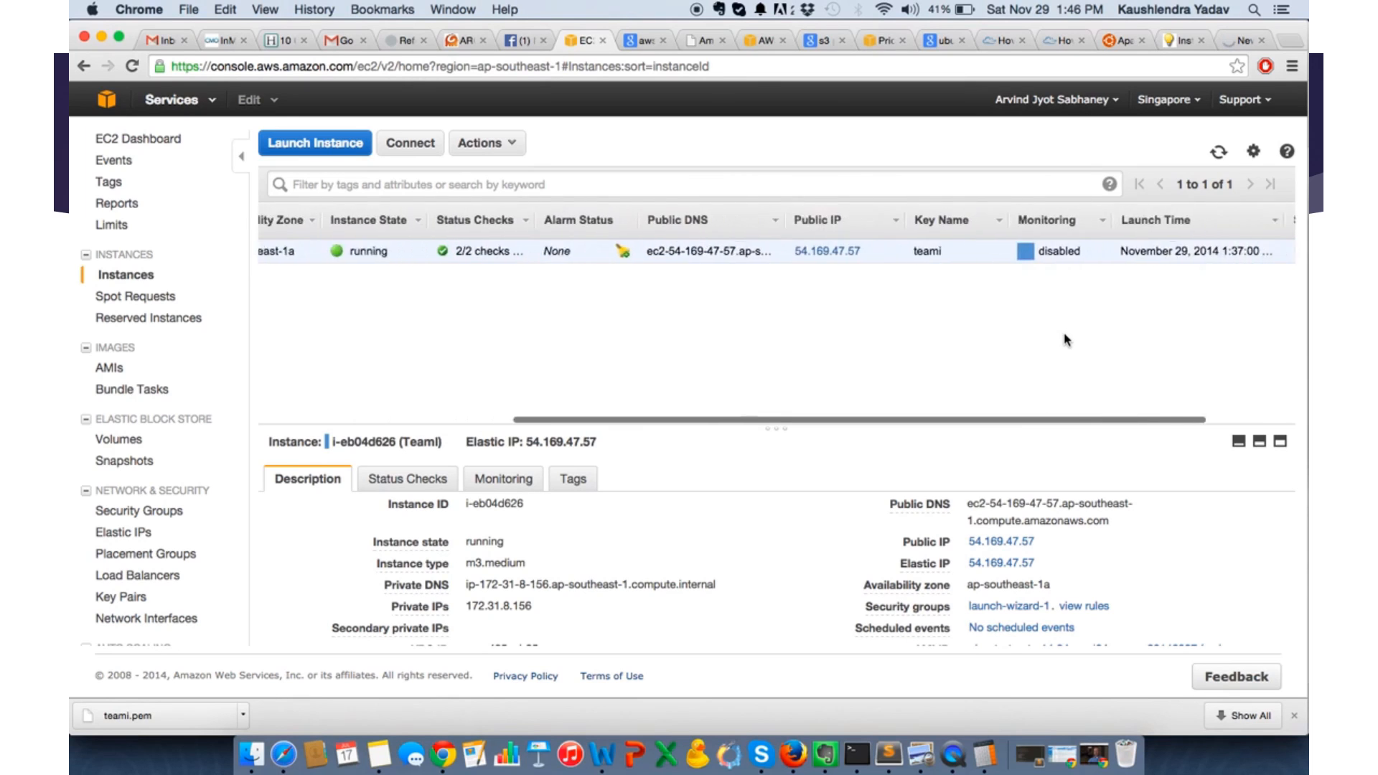
pyautogui.hscroll(4, 1064, 339)
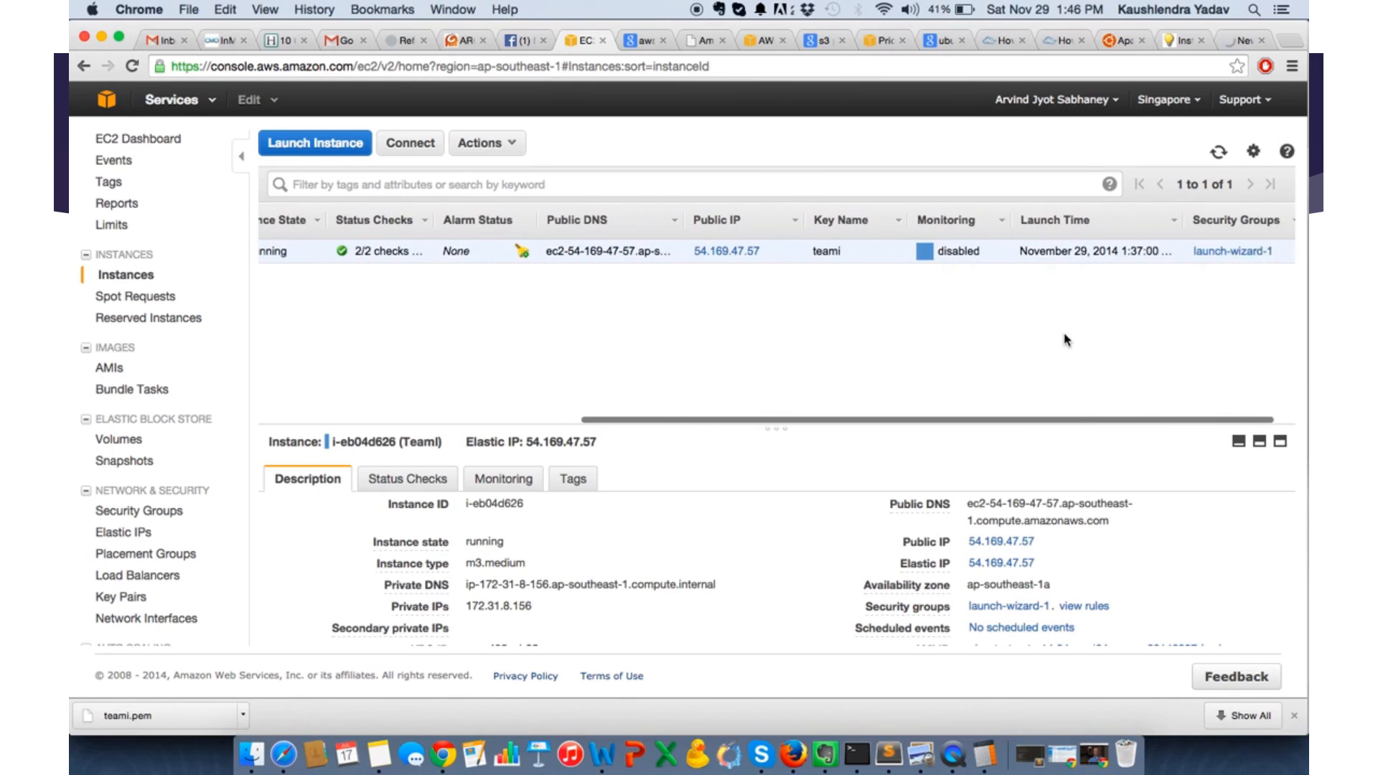
pyautogui.click(1229, 257)
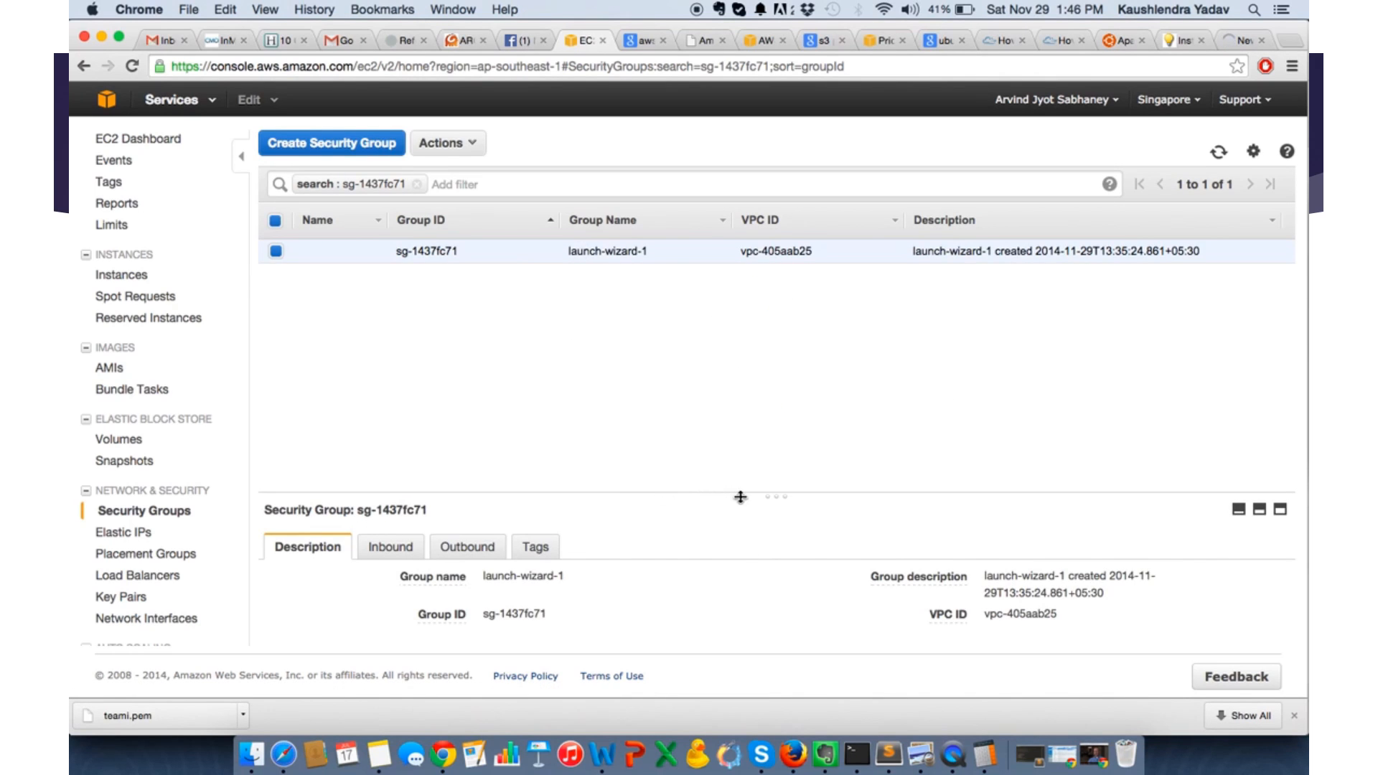
pyautogui.moveTo(740, 497); pyautogui.dragTo(747, 364)
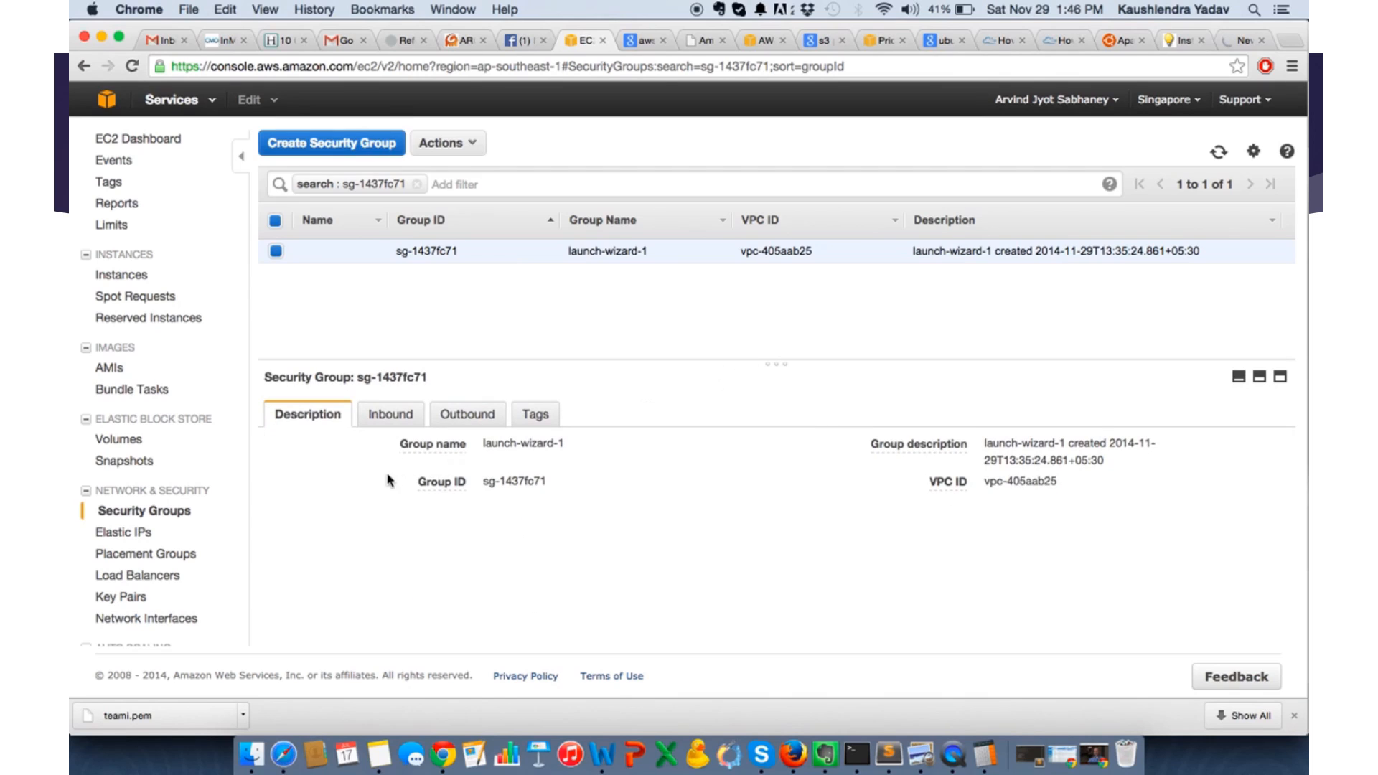
pyautogui.click(391, 416)
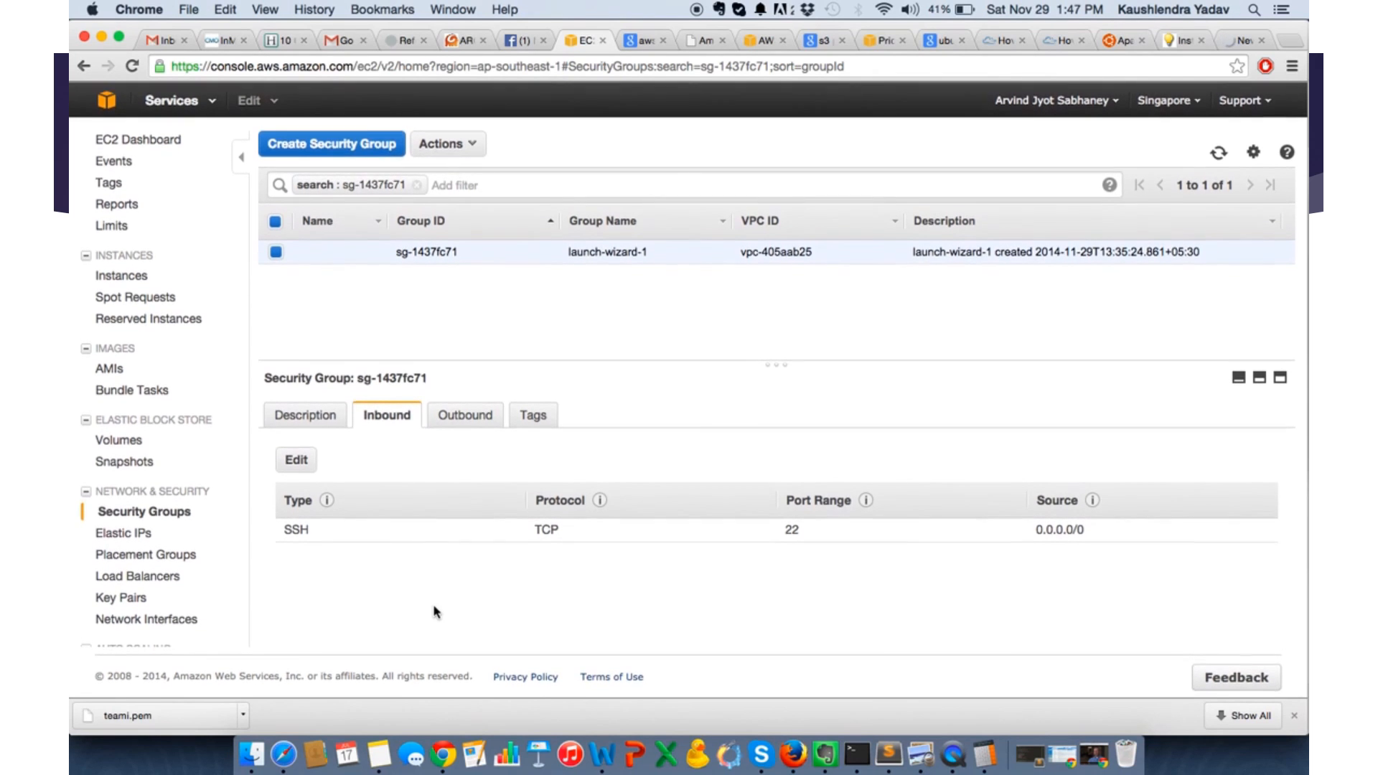
# - Add and save an HTTP inbound rule on port 80 from Anywhere in launch-wizard-1, and check the server's page at 54.169.47.57
pyautogui.click(126, 514)
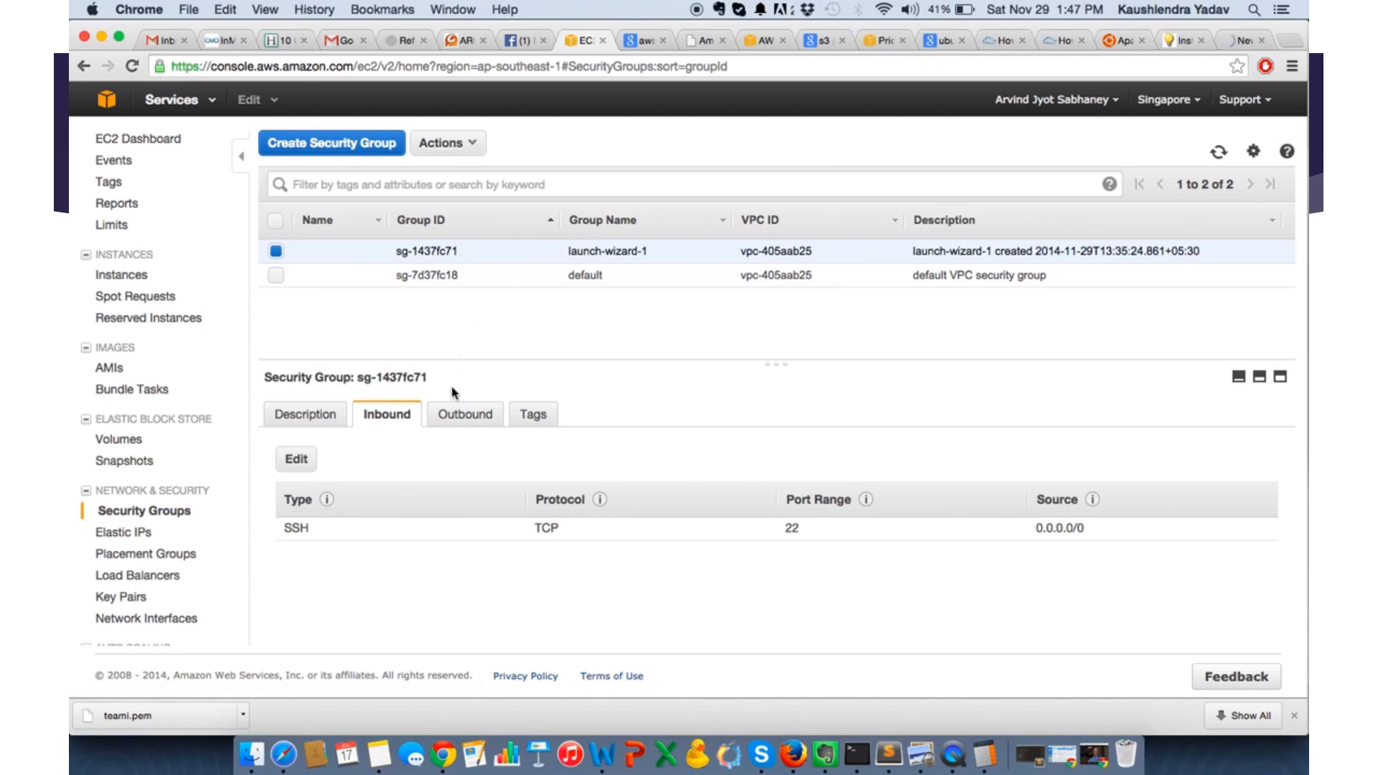
pyautogui.click(296, 465)
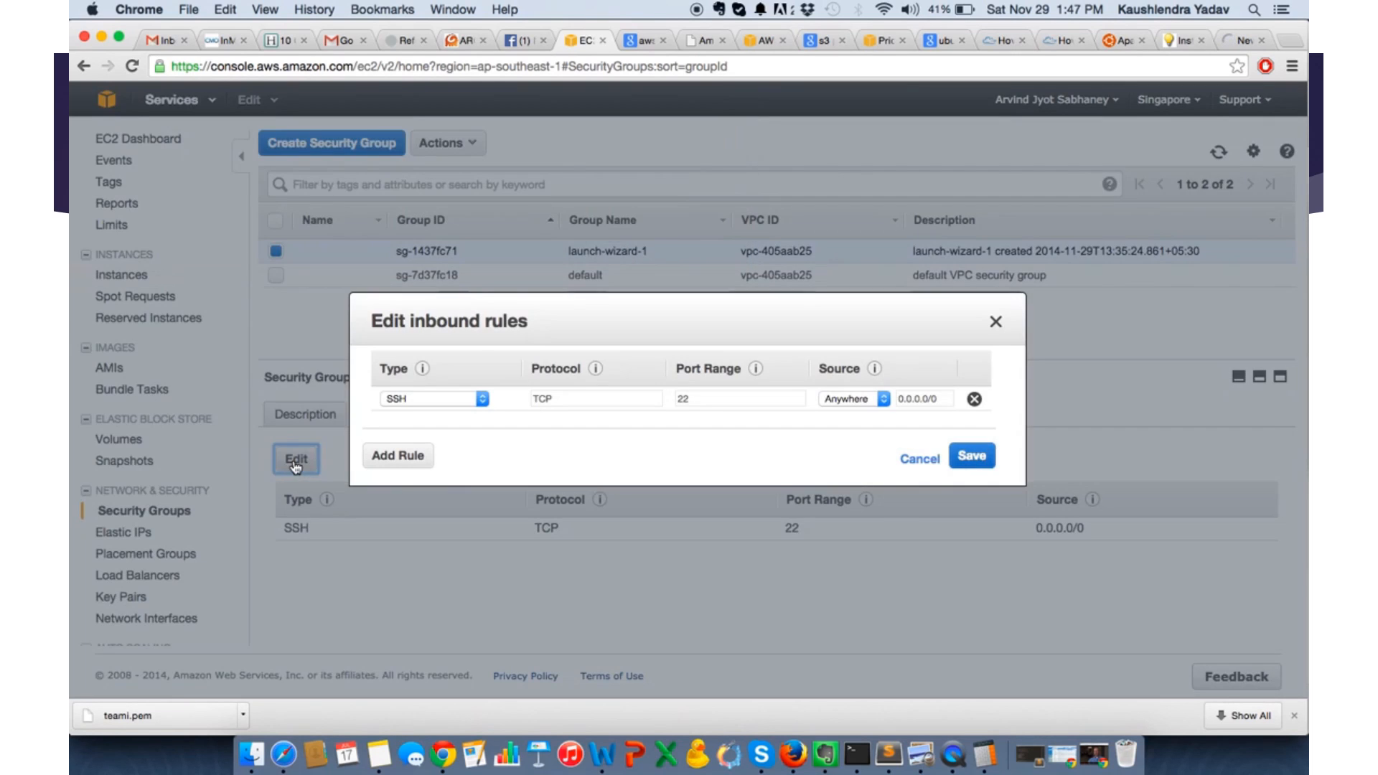
pyautogui.click(404, 464)
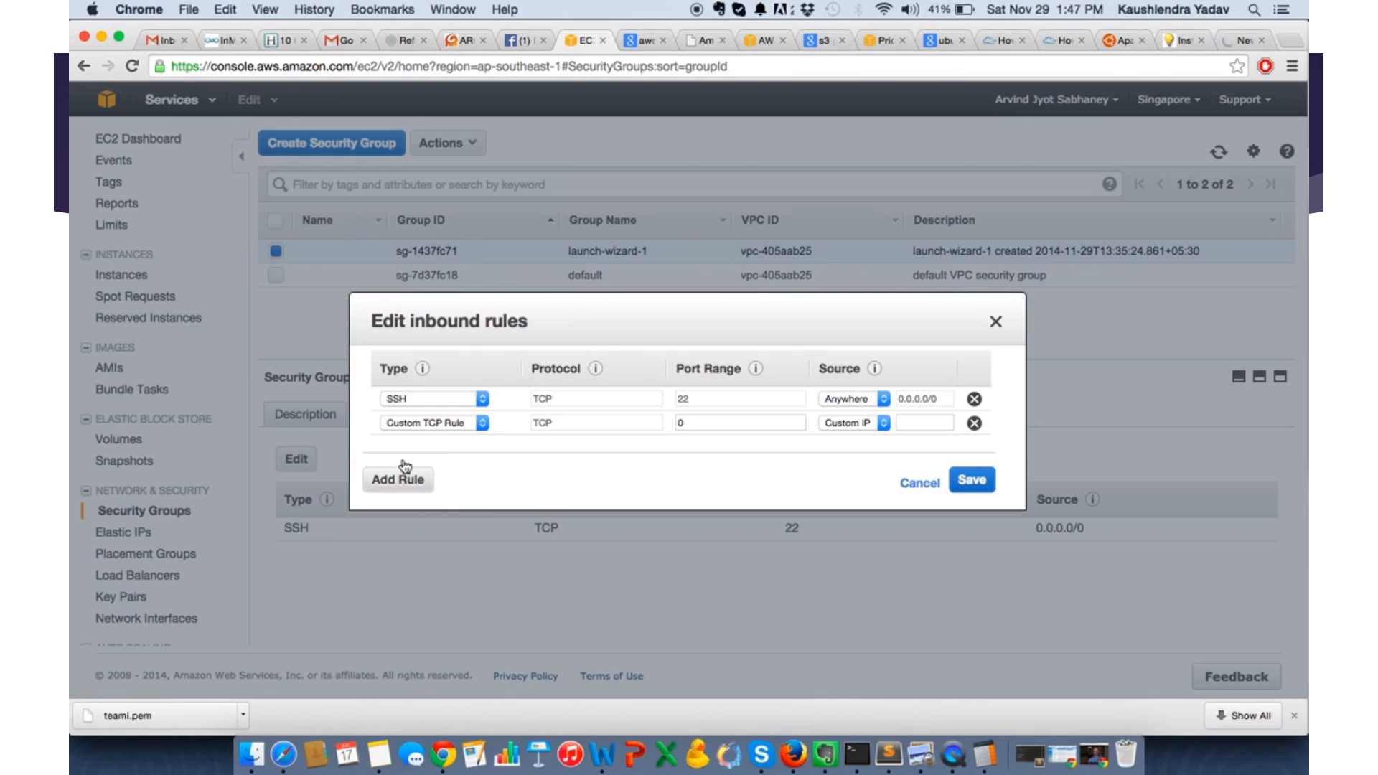
pyautogui.click(480, 423)
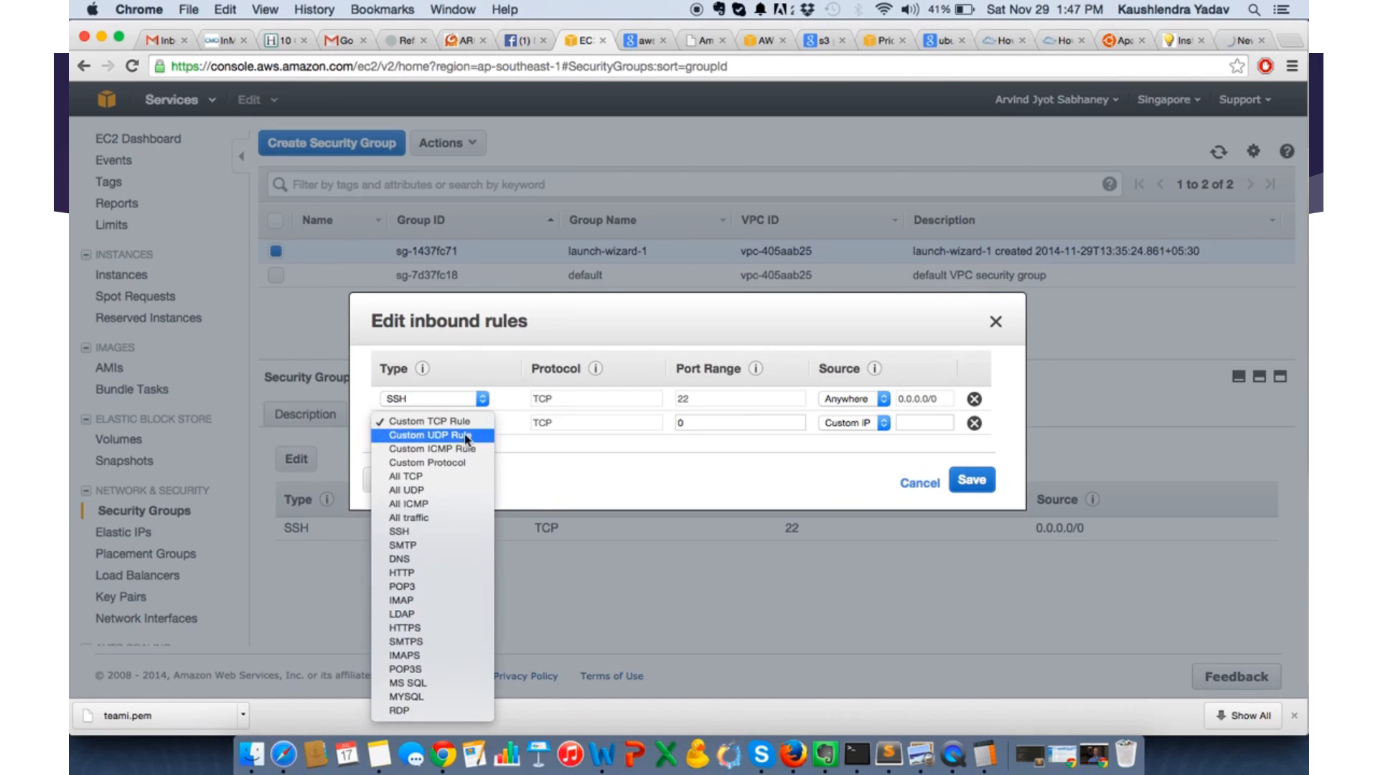
pyautogui.click(402, 573)
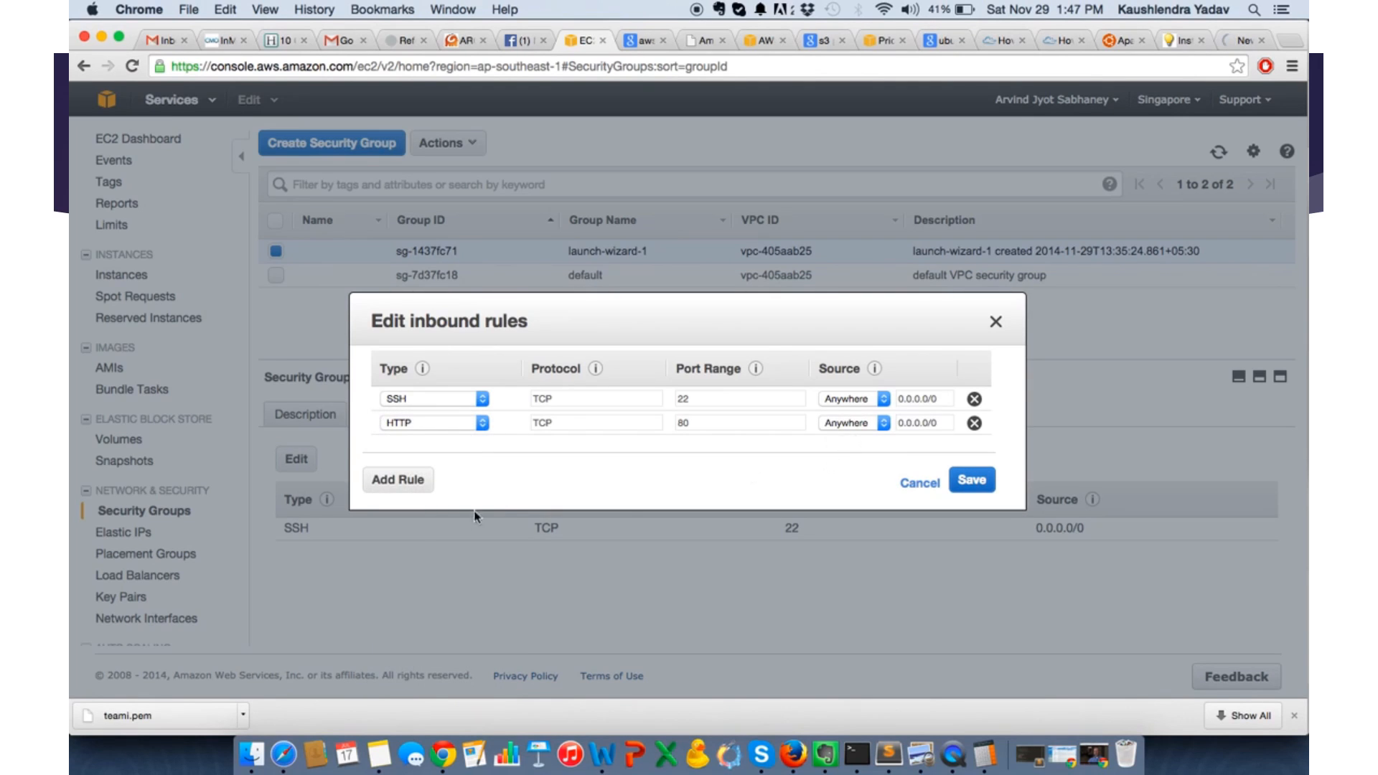
pyautogui.click(979, 485)
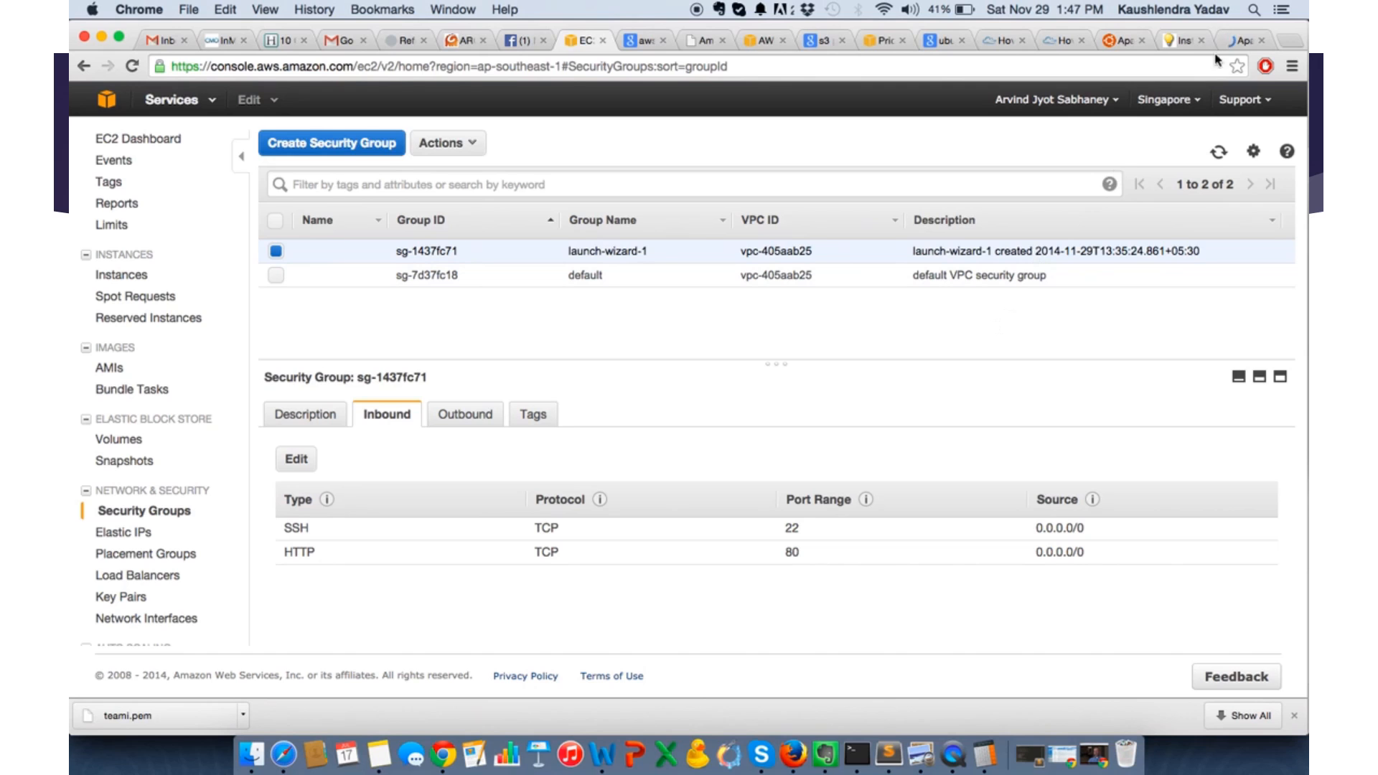
pyautogui.click(1238, 45)
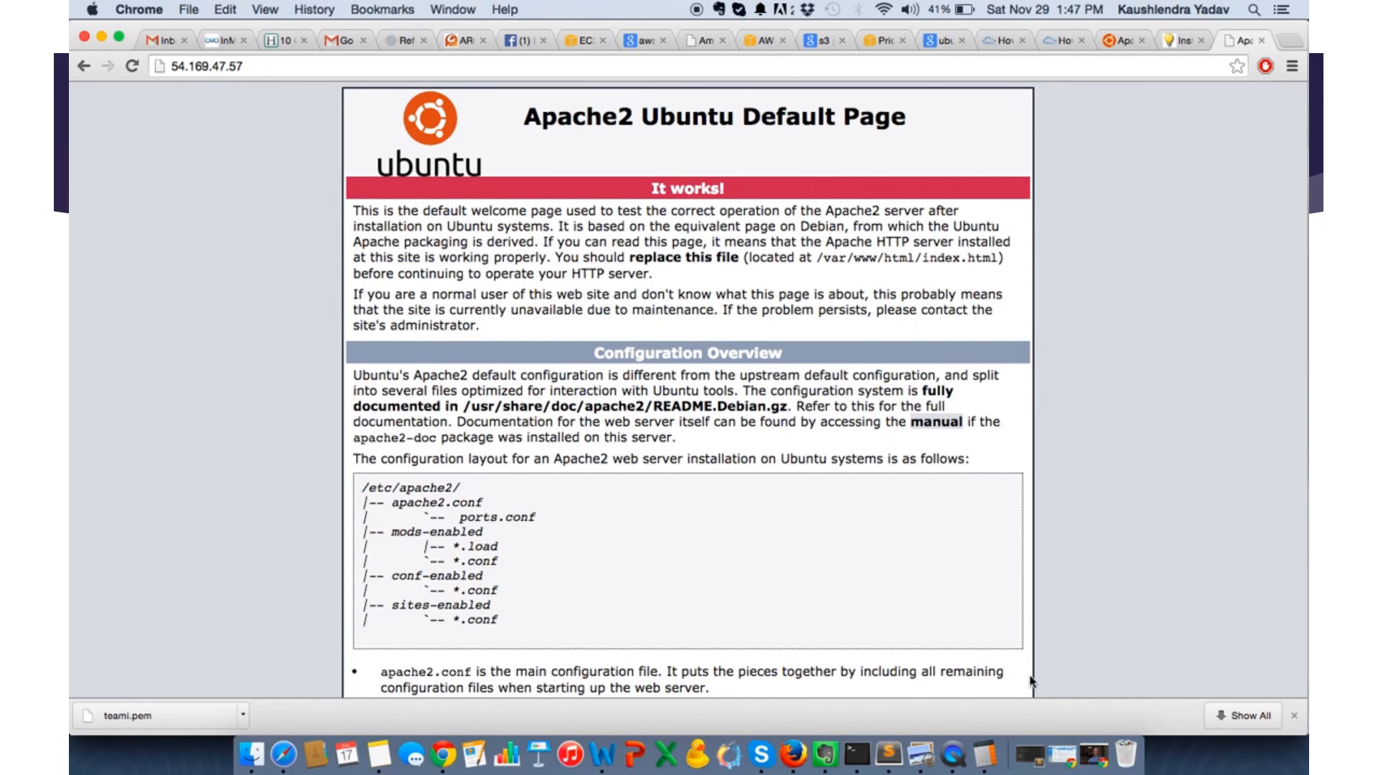
# - In the Terminal SSH session, change to the /etc/apache2/ directory and list its contents
pyautogui.press('super+Tab')
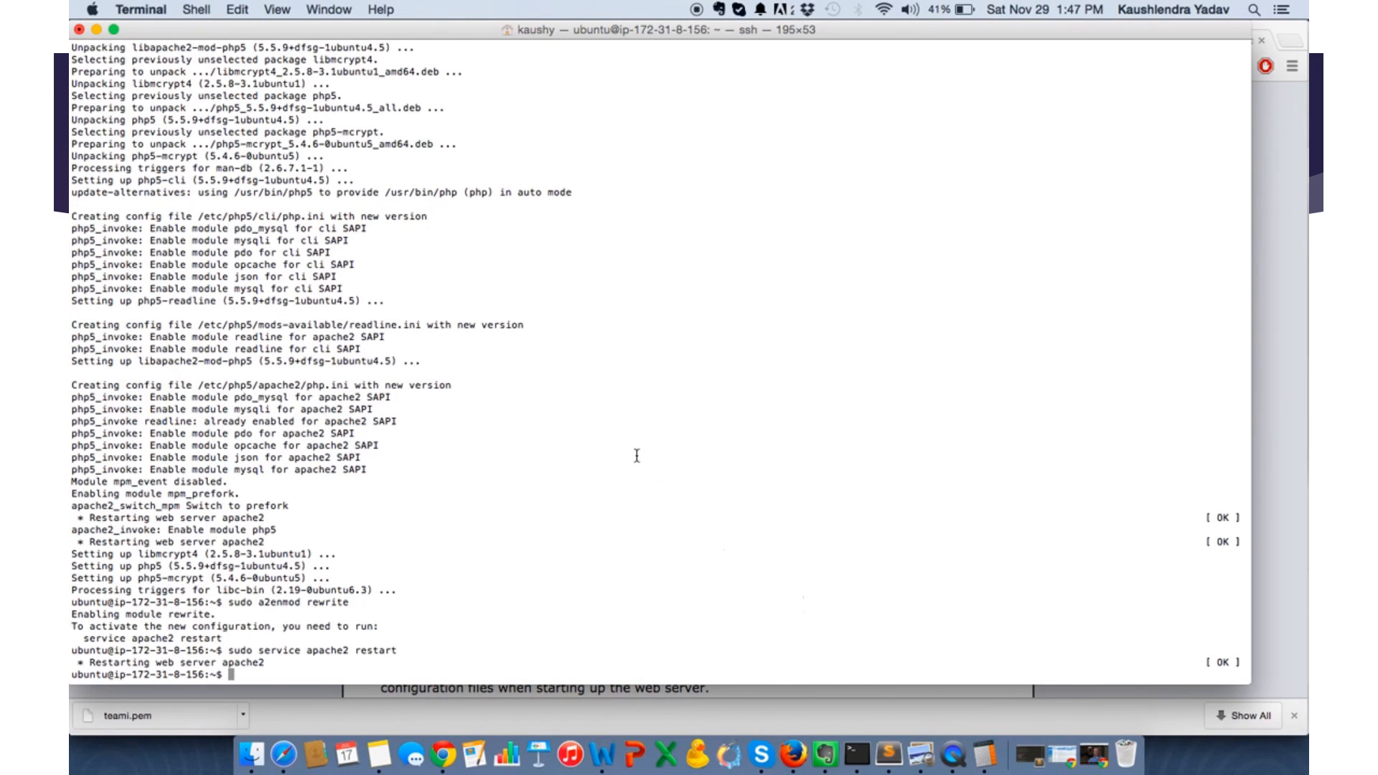
pyautogui.write('dc')
pyautogui.press('BackSpace')
pyautogui.press('BackSpace')
pyautogui.press('BackSpace')
pyautogui.write('cd')
pyautogui.write('/etc/apache2/')
pyautogui.press('Return')
pyautogui.write('ls')
pyautogui.press('Return')
# - Change to the sites-available directory and list the site configuration files in it
pyautogui.write('cd s')
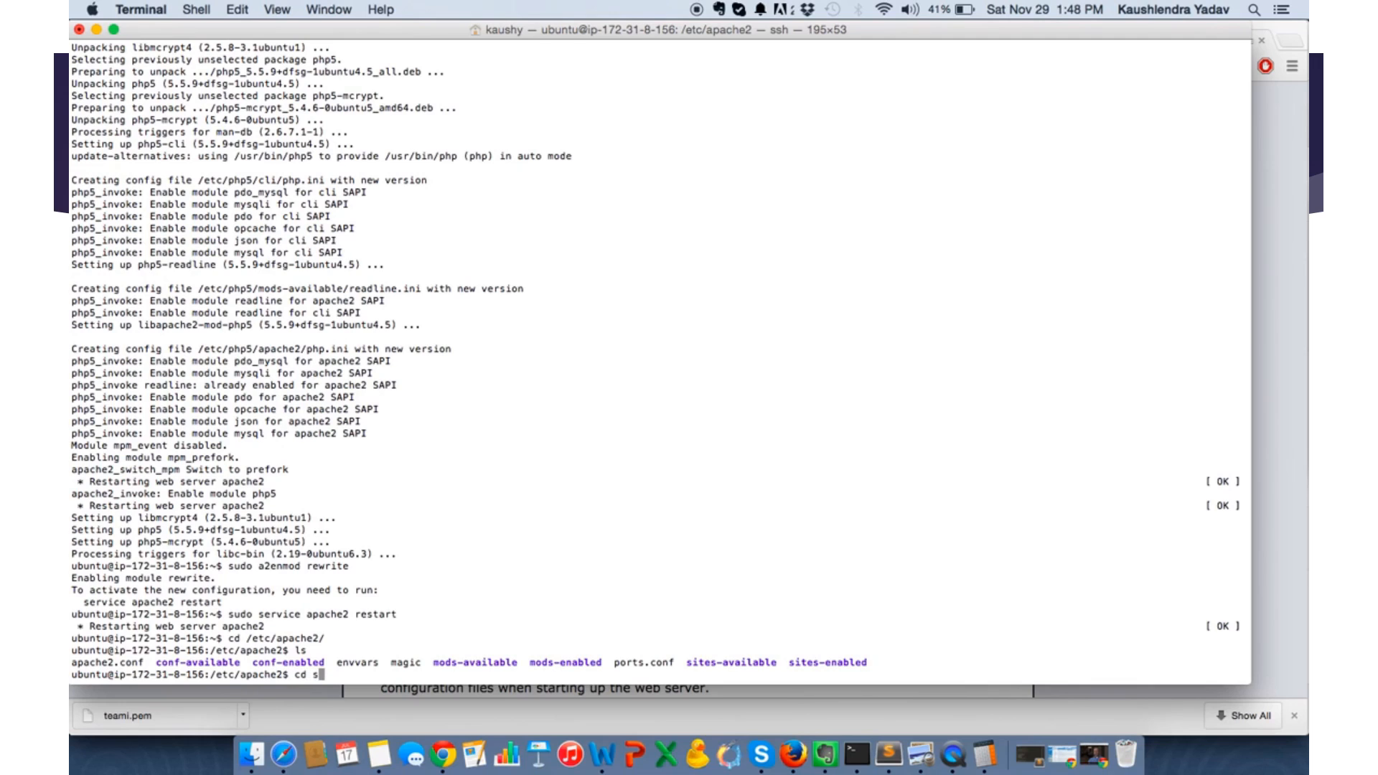
pyautogui.write('ites-')
pyautogui.write('en')
pyautogui.press('BackSpace')
pyautogui.press('BackSpace')
pyautogui.write('ava')
pyautogui.press('Tab')
pyautogui.press('Return')
pyautogui.write('ls')
pyautogui.press('Return')
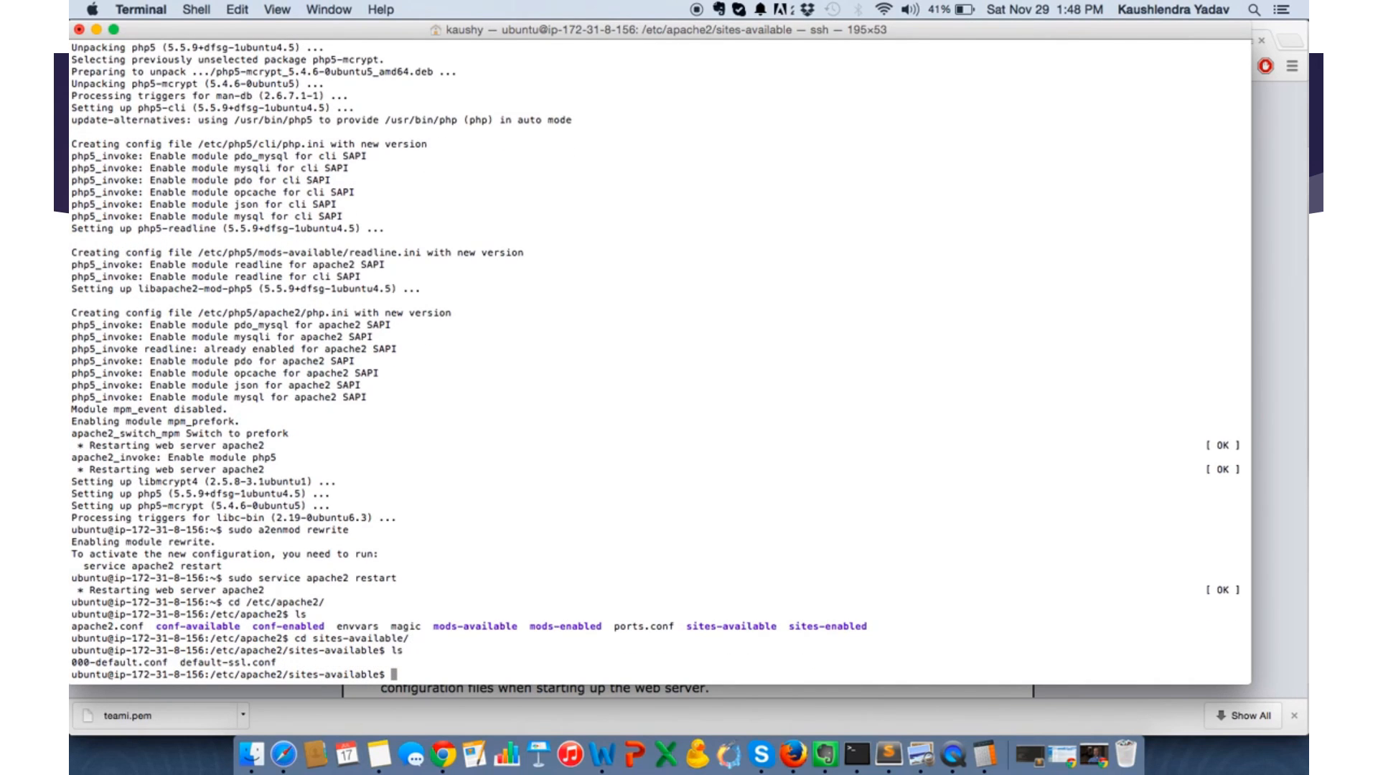
# - Open 000-default.conf in vim with sudo rights
pyautogui.write('vim')
pyautogui.hotkey('ctrl', 'a')
pyautogui.write('sudo')
pyautogui.hotkey('ctrl', 'e')
pyautogui.write('000-')
pyautogui.press('Tab')
pyautogui.press('Return')
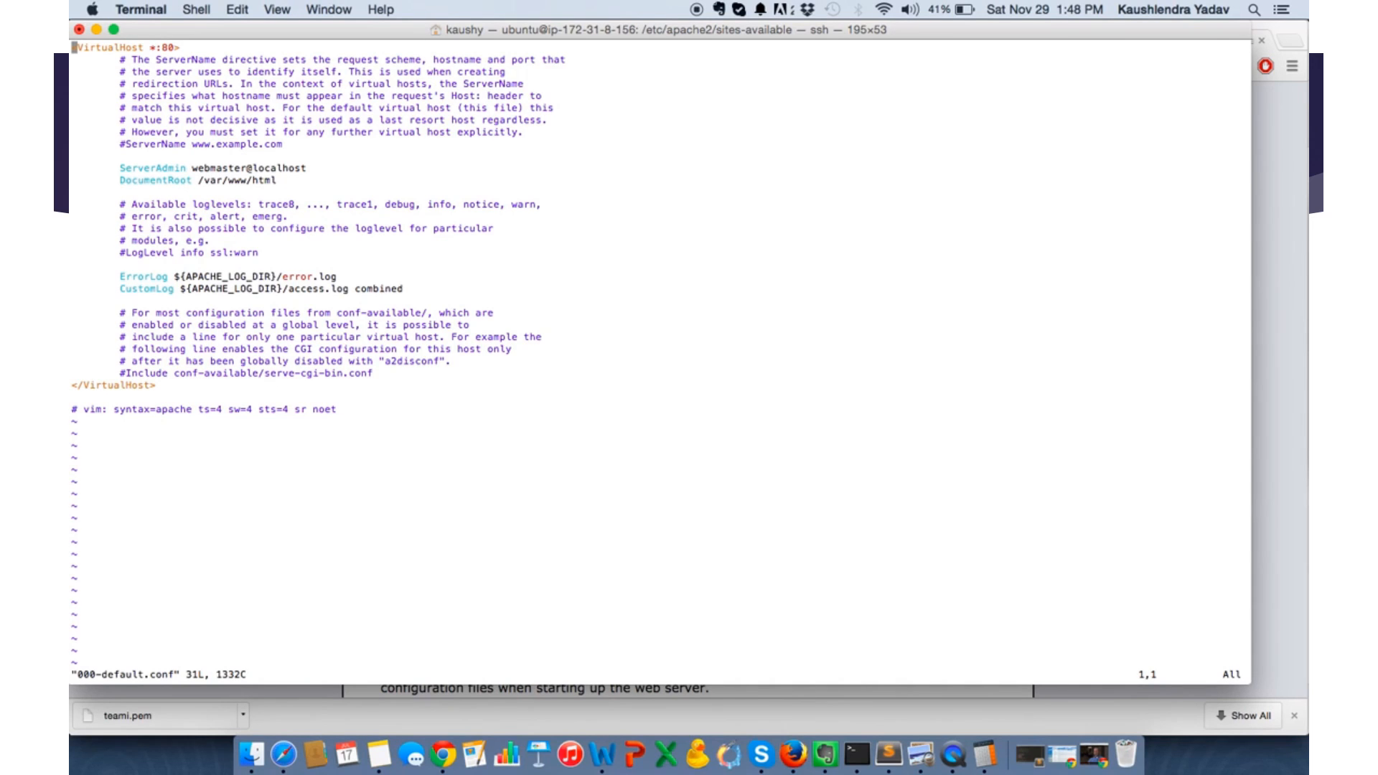
# - Set the DocumentRoot in the port 80 virtual host to /var/www/html/admission
pyautogui.press('Down')
pyautogui.press('Down')
pyautogui.press('Down')
pyautogui.press('Down')
pyautogui.press('Down')
pyautogui.press('Down')
pyautogui.press('Down')
pyautogui.press('Down')
pyautogui.press('Down')
pyautogui.press('Down')
pyautogui.press('Down')
pyautogui.press('Right')
pyautogui.press('Right')
pyautogui.press('Right')
pyautogui.press('Right')
pyautogui.press('Right')
pyautogui.press('i')
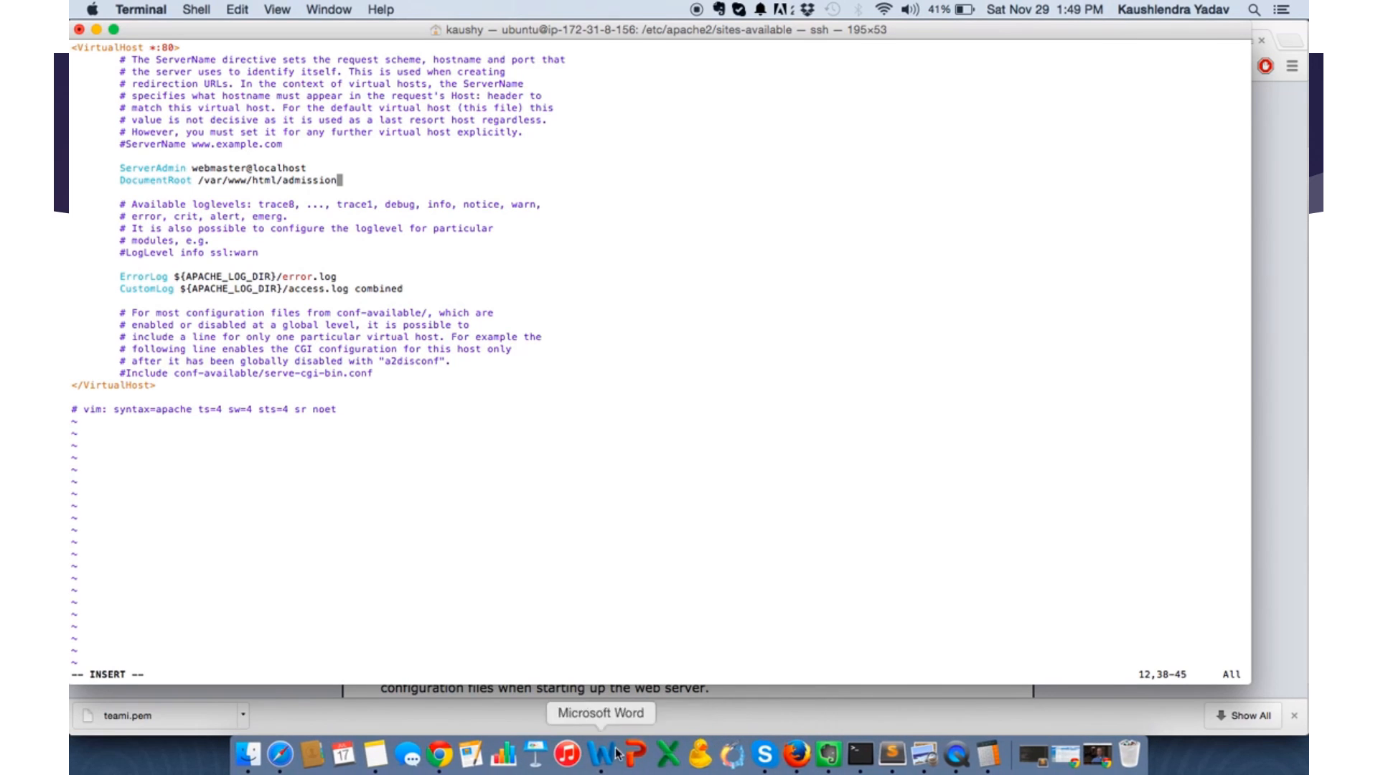
# - Switch to Chrome and search Google in a new tab for "apache rewrite rule example"
pyautogui.click(445, 755)
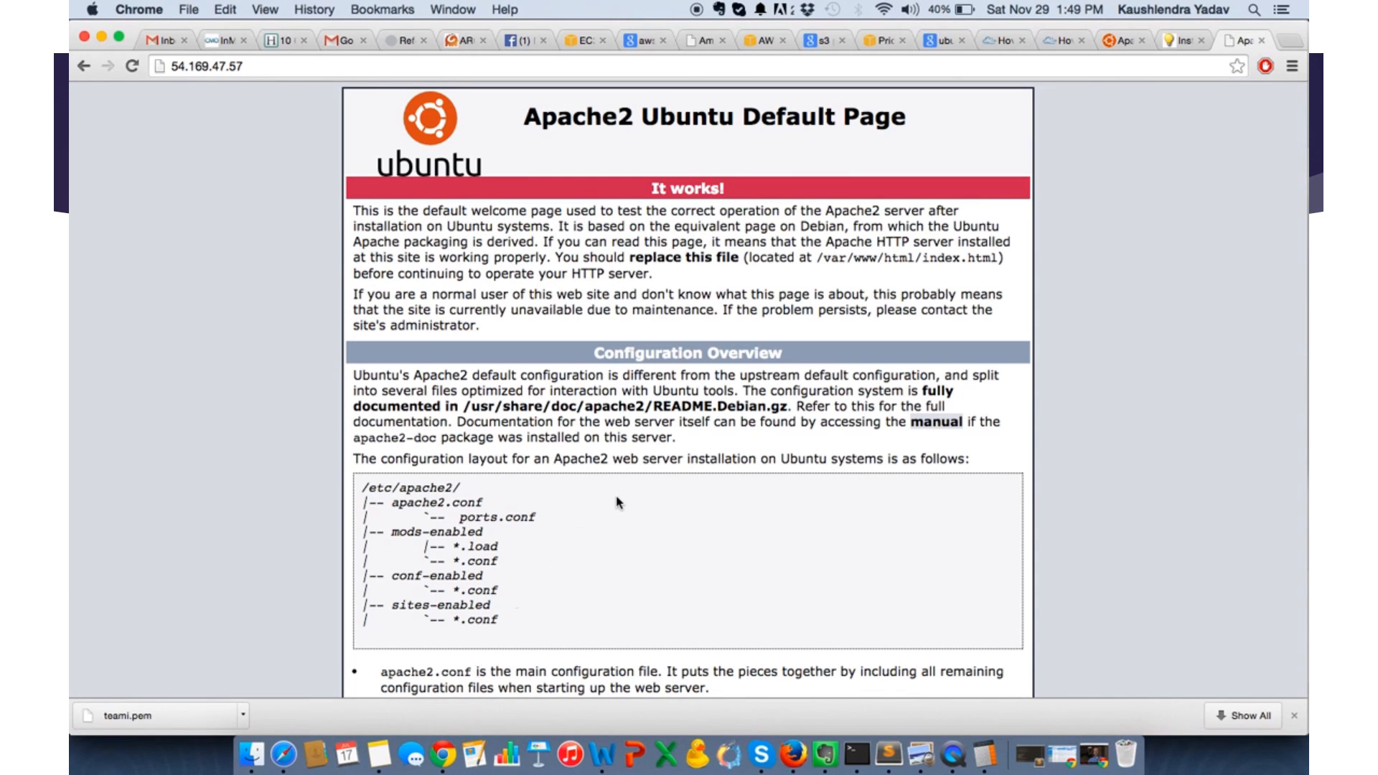
pyautogui.press('super+t')
pyautogui.write('apac')
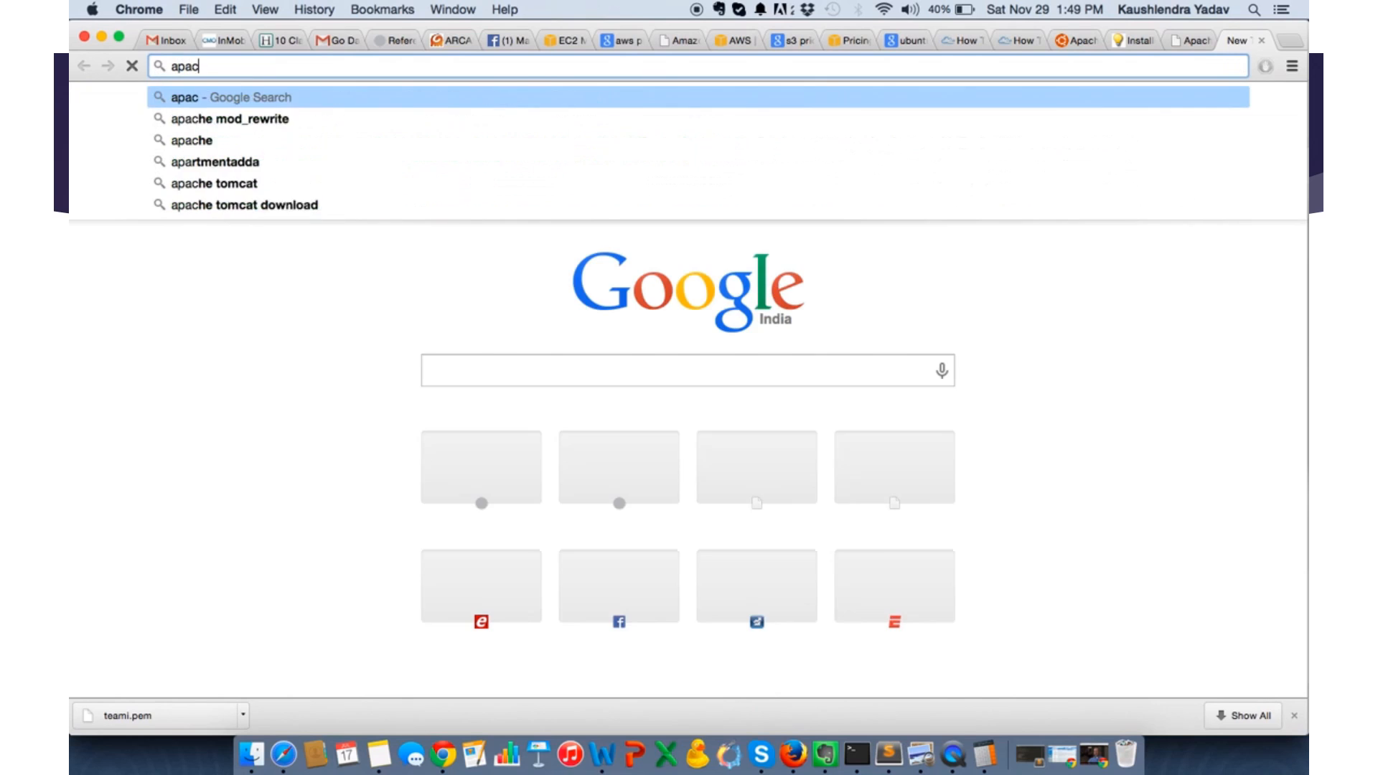
pyautogui.write('he rew')
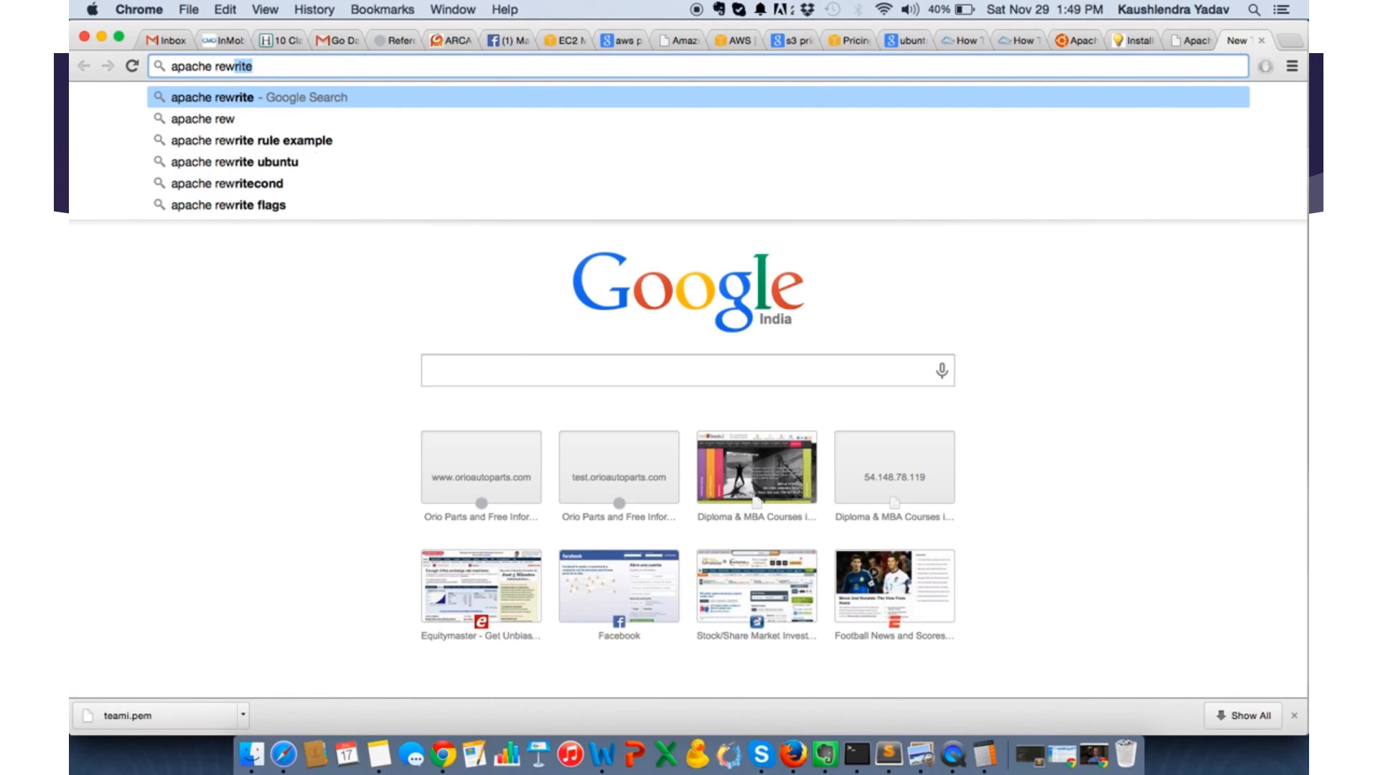
pyautogui.write('rite')
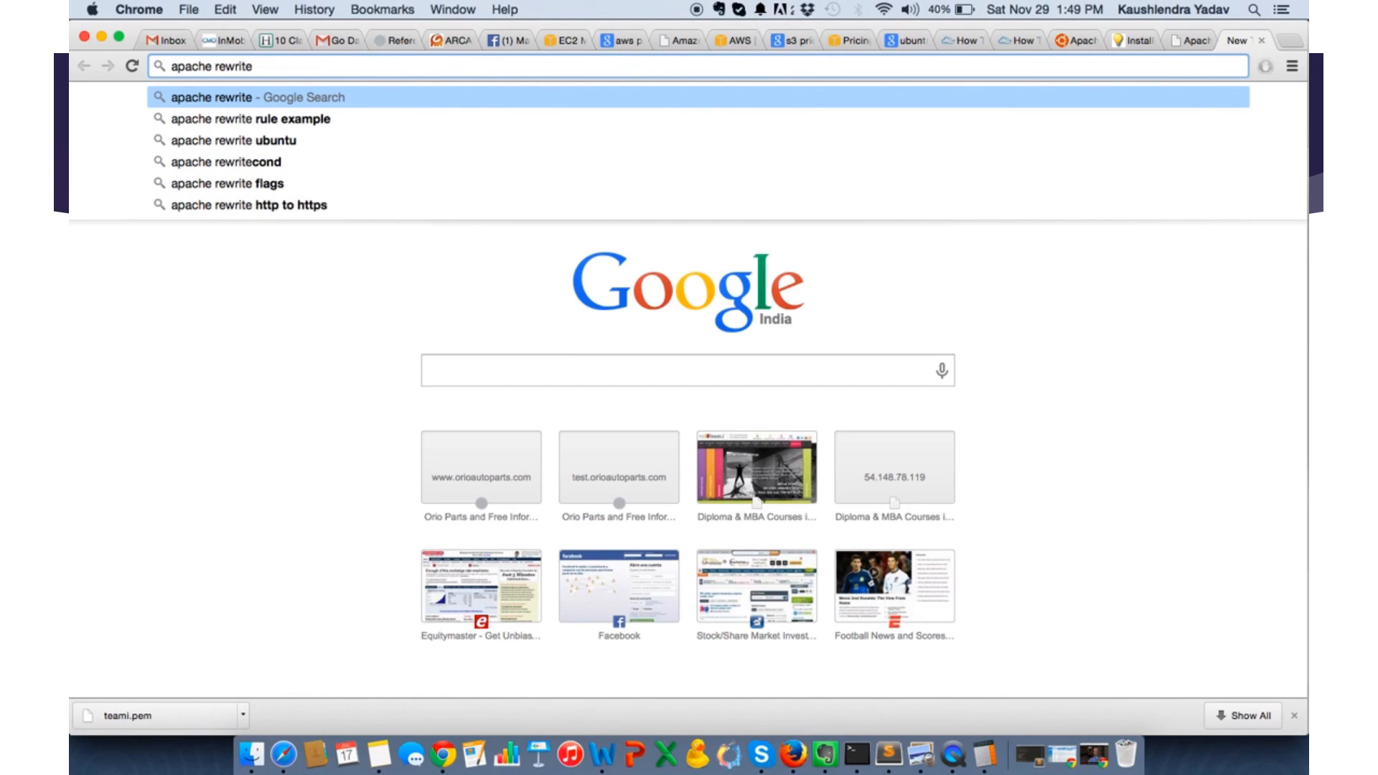
pyautogui.press('Down')
pyautogui.press('Return')
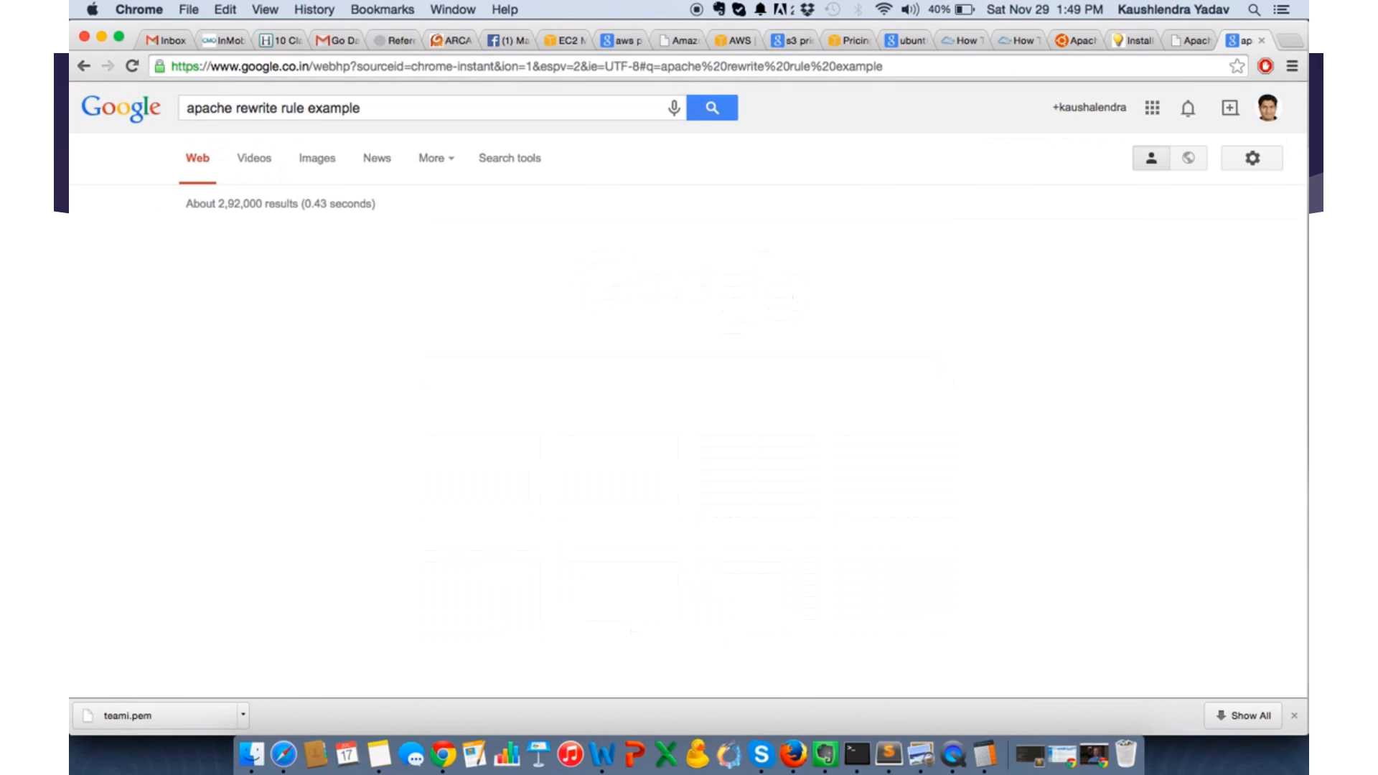
# - Open the first five search results, from the URL Rewriting Guide to the second Learn Apache mod_rewrite article, in separate tabs
pyautogui.keyDown('super'); pyautogui.click(287, 238); pyautogui.keyUp('super')
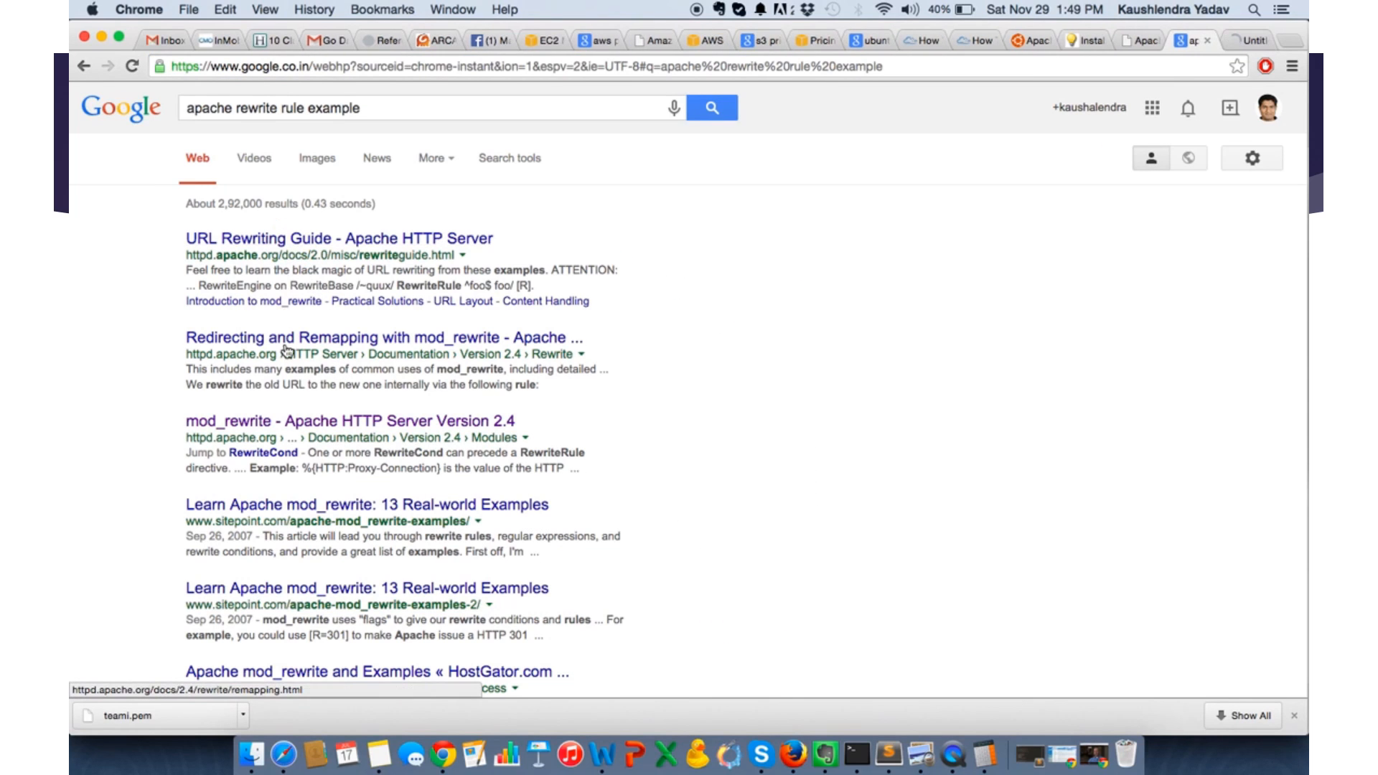
pyautogui.keyDown('super'); pyautogui.click(286, 339); pyautogui.keyUp('super')
pyautogui.keyDown('super'); pyautogui.click(277, 424); pyautogui.keyUp('super')
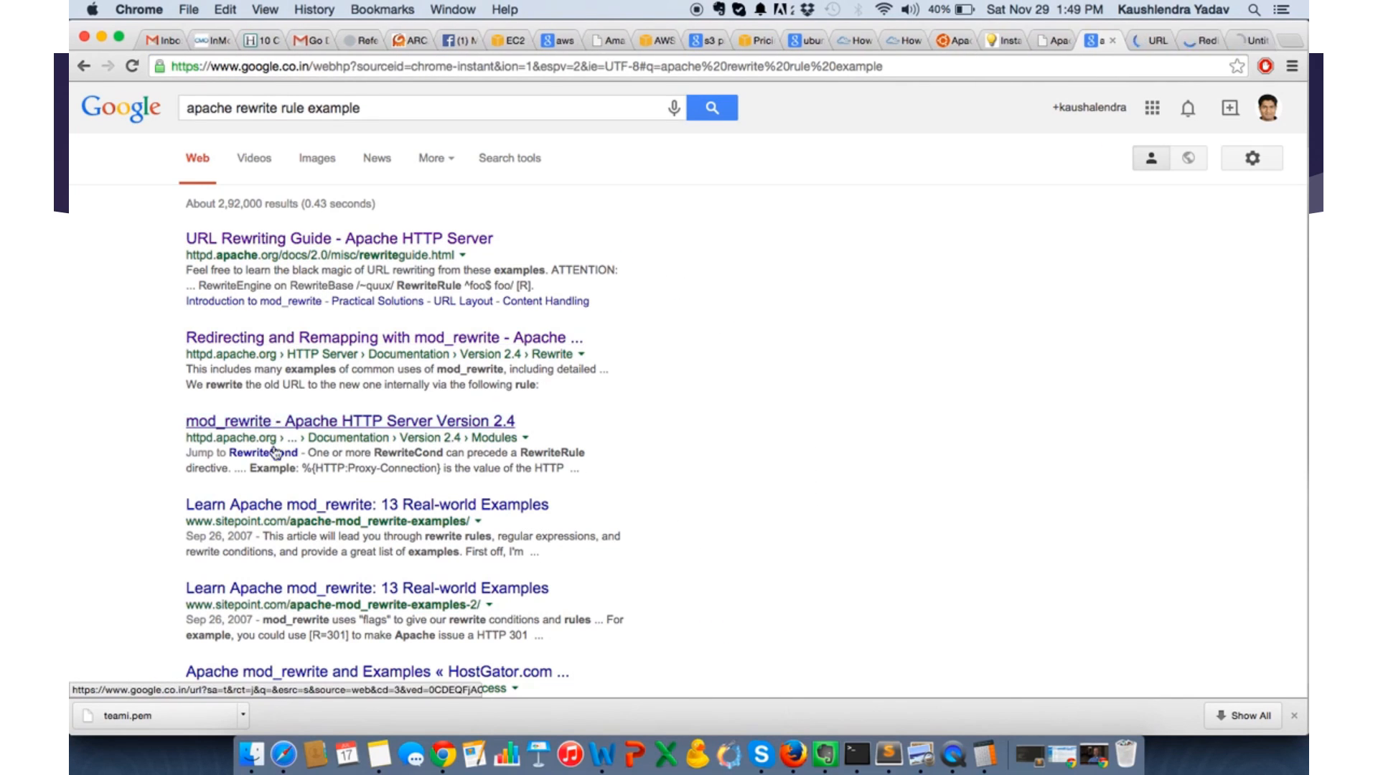
pyautogui.keyDown('super'); pyautogui.click(273, 506); pyautogui.keyUp('super')
pyautogui.keyDown('super'); pyautogui.click(276, 590); pyautogui.keyUp('super')
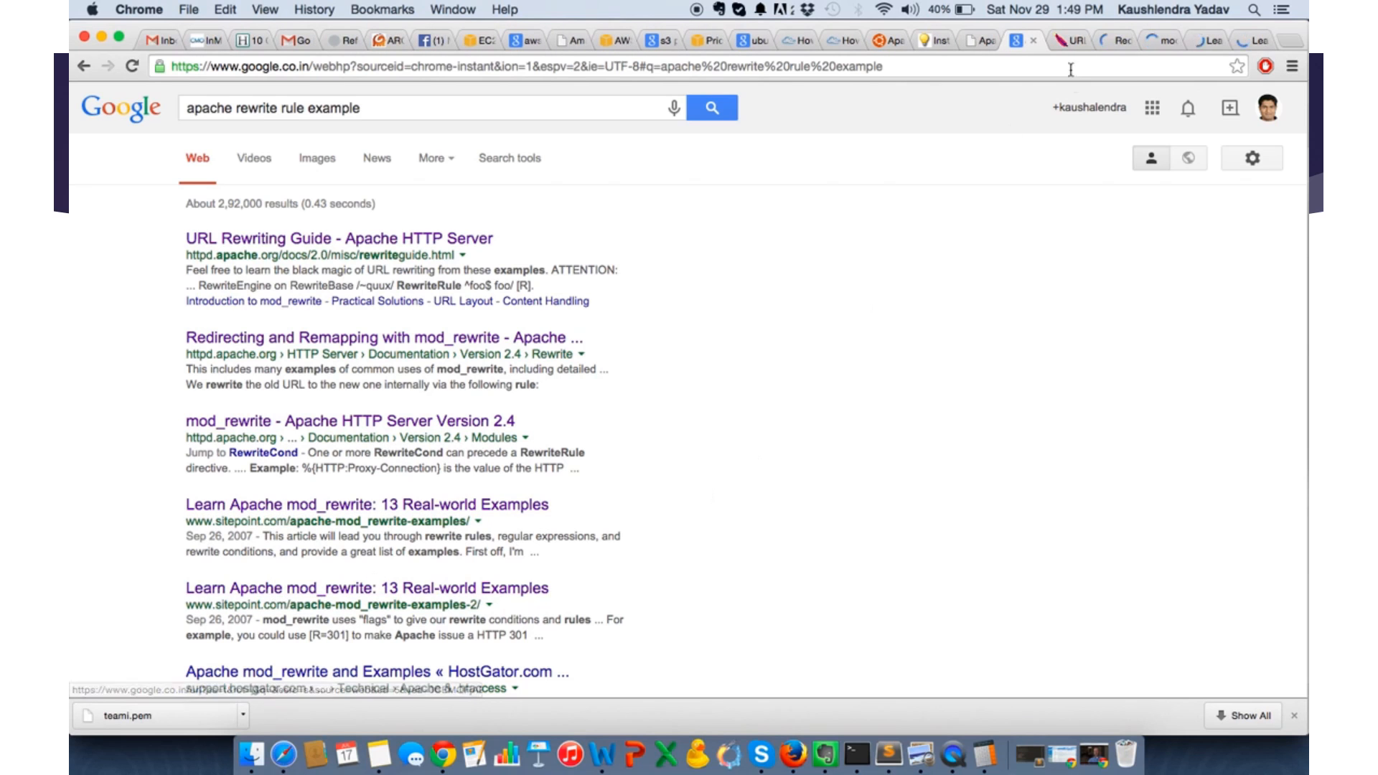
# - Look through the rewrite rule examples in Apache's URL Rewriting Guide
pyautogui.click(1073, 42)
pyautogui.scroll(-10, 749, 542)
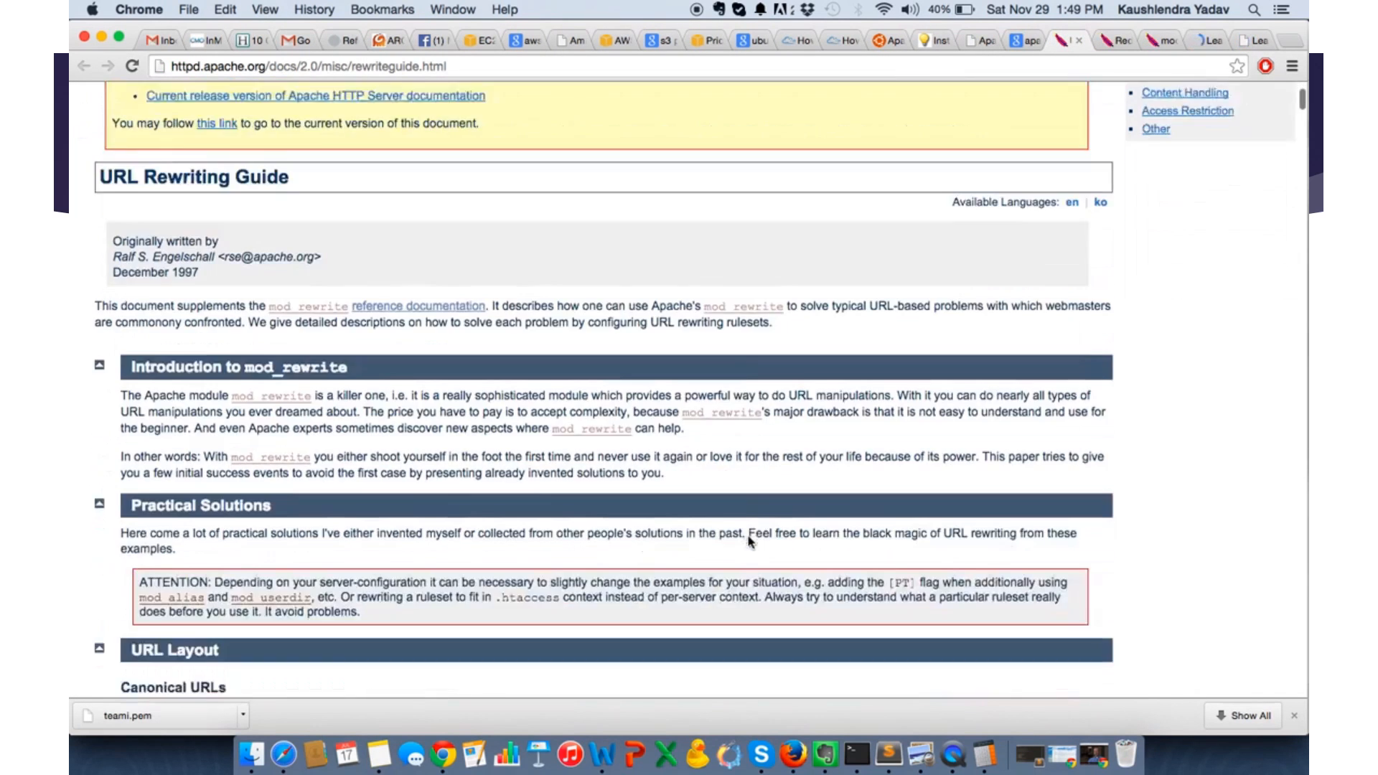
pyautogui.scroll(-9, 748, 542)
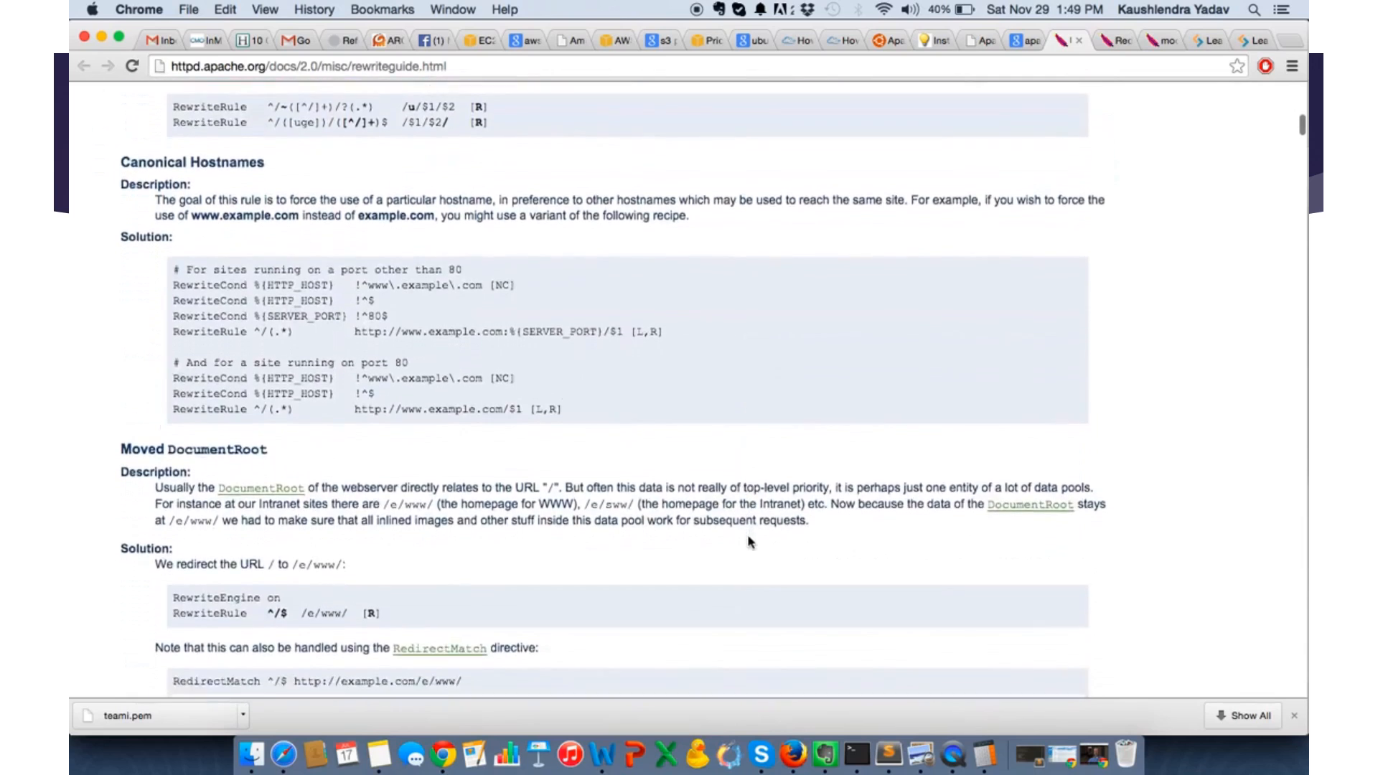
pyautogui.scroll(-9, 748, 538)
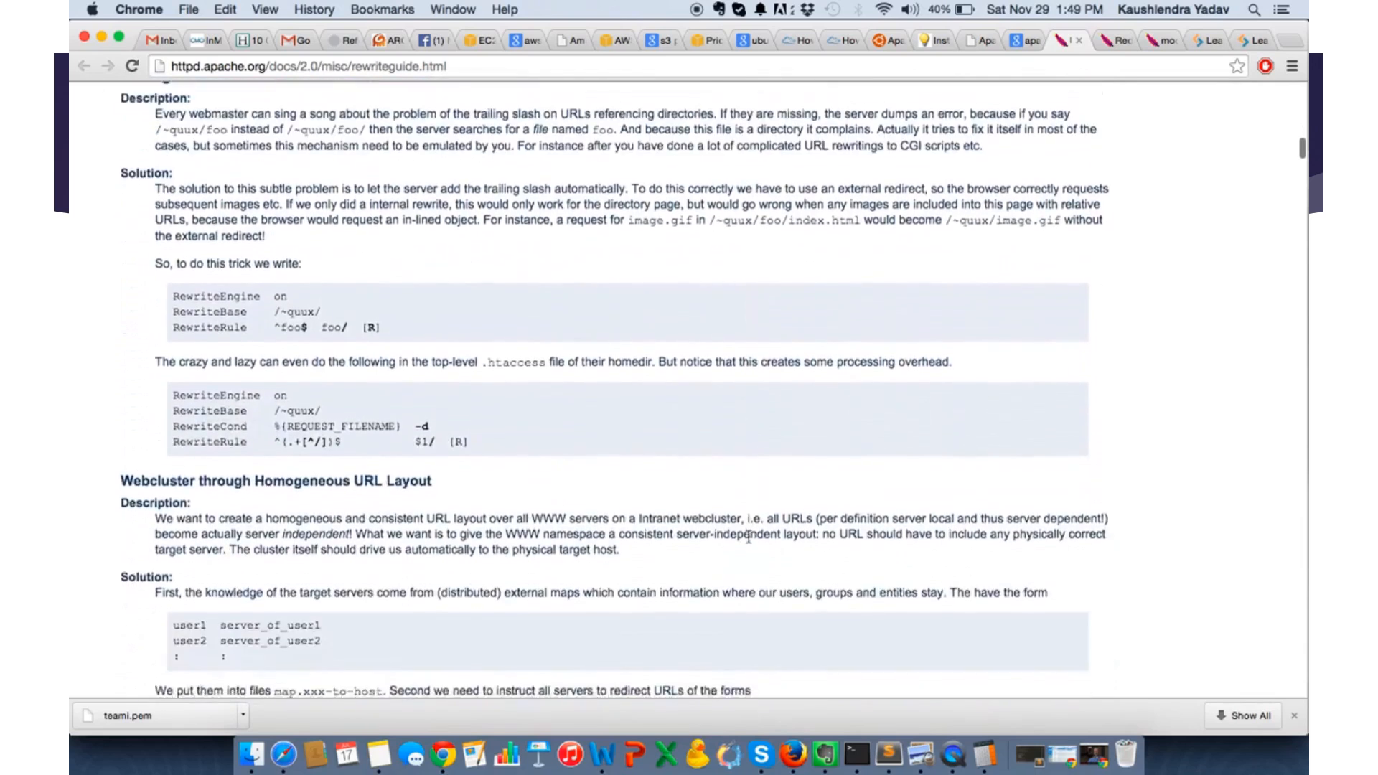
pyautogui.scroll(-7, 748, 534)
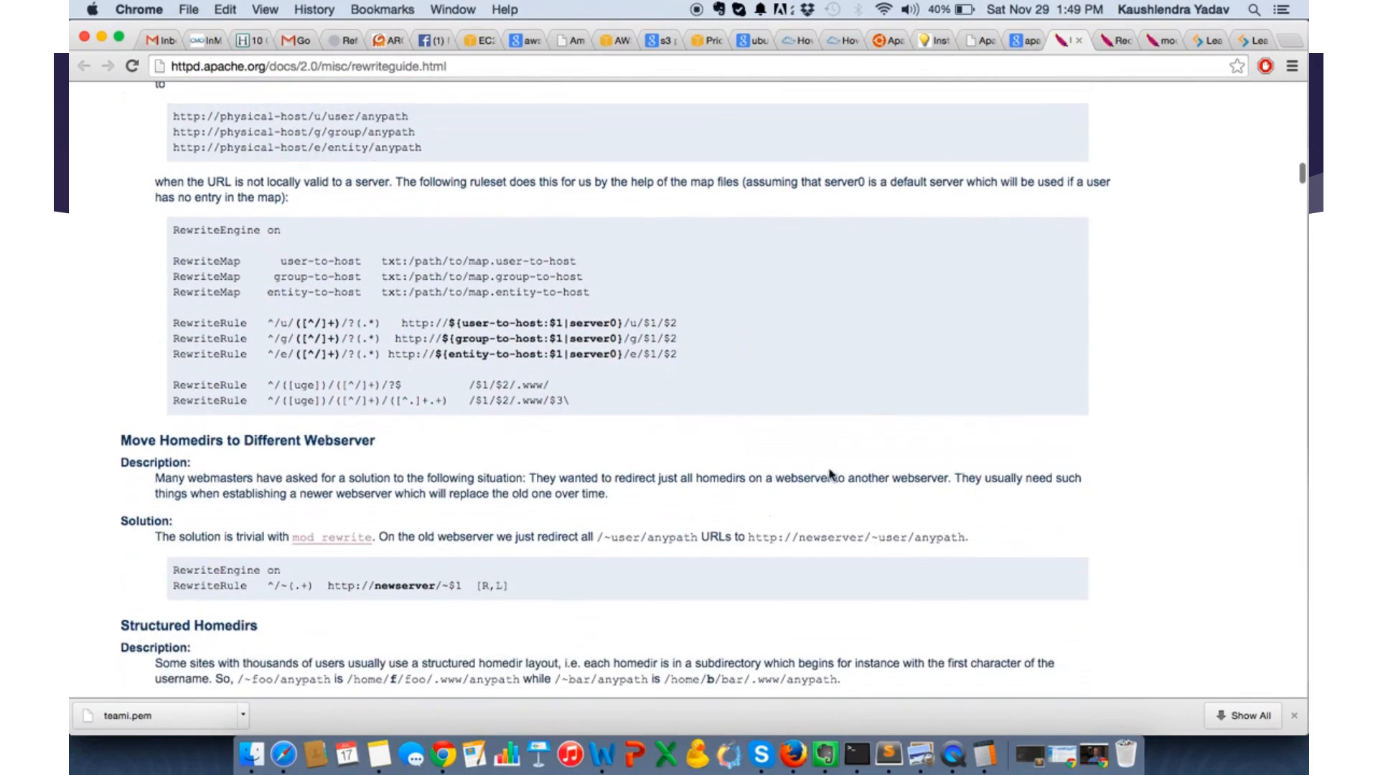
# - Look through Apache's Redirecting and Remapping with mod_rewrite page and the mod_rewrite module reference for rewrite rule and directive examples
pyautogui.click(1115, 40)
pyautogui.scroll(-5, 758, 463)
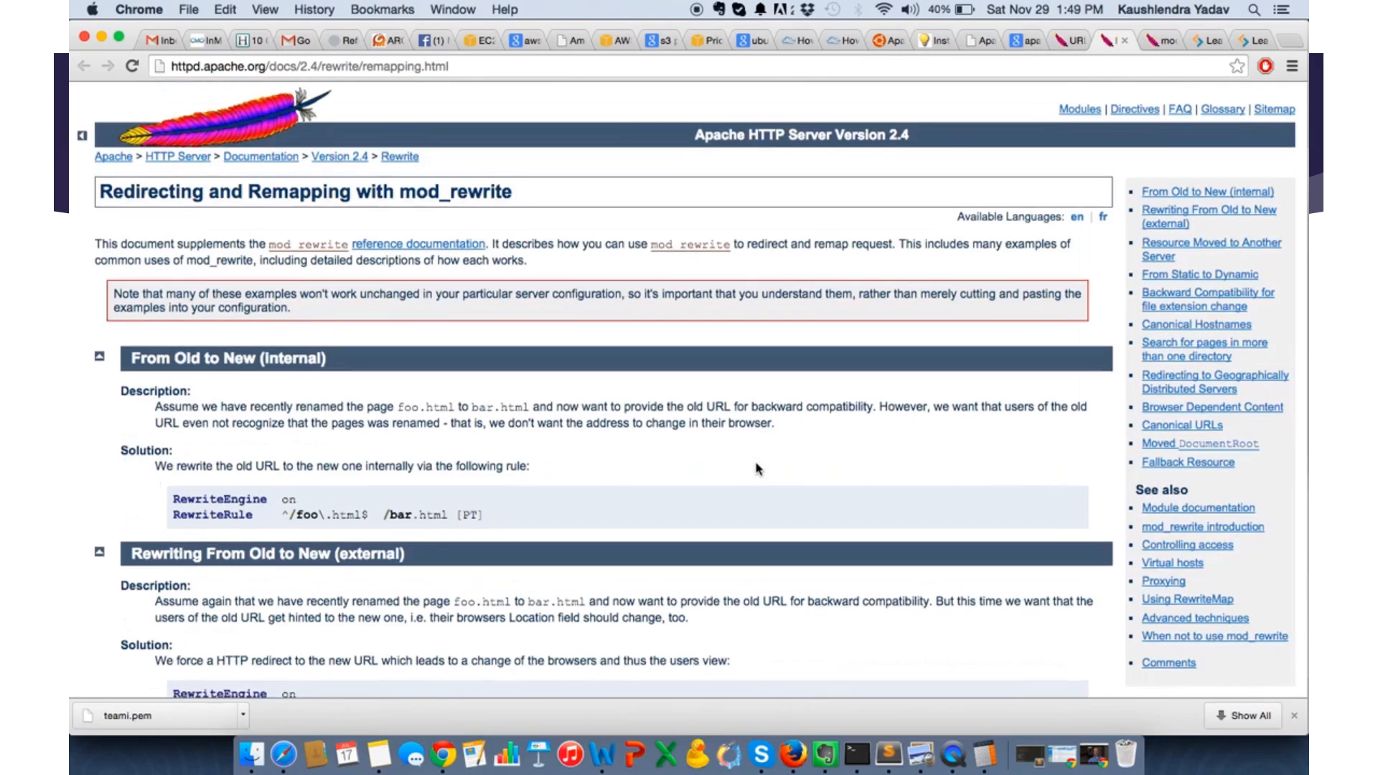
pyautogui.scroll(-5, 758, 467)
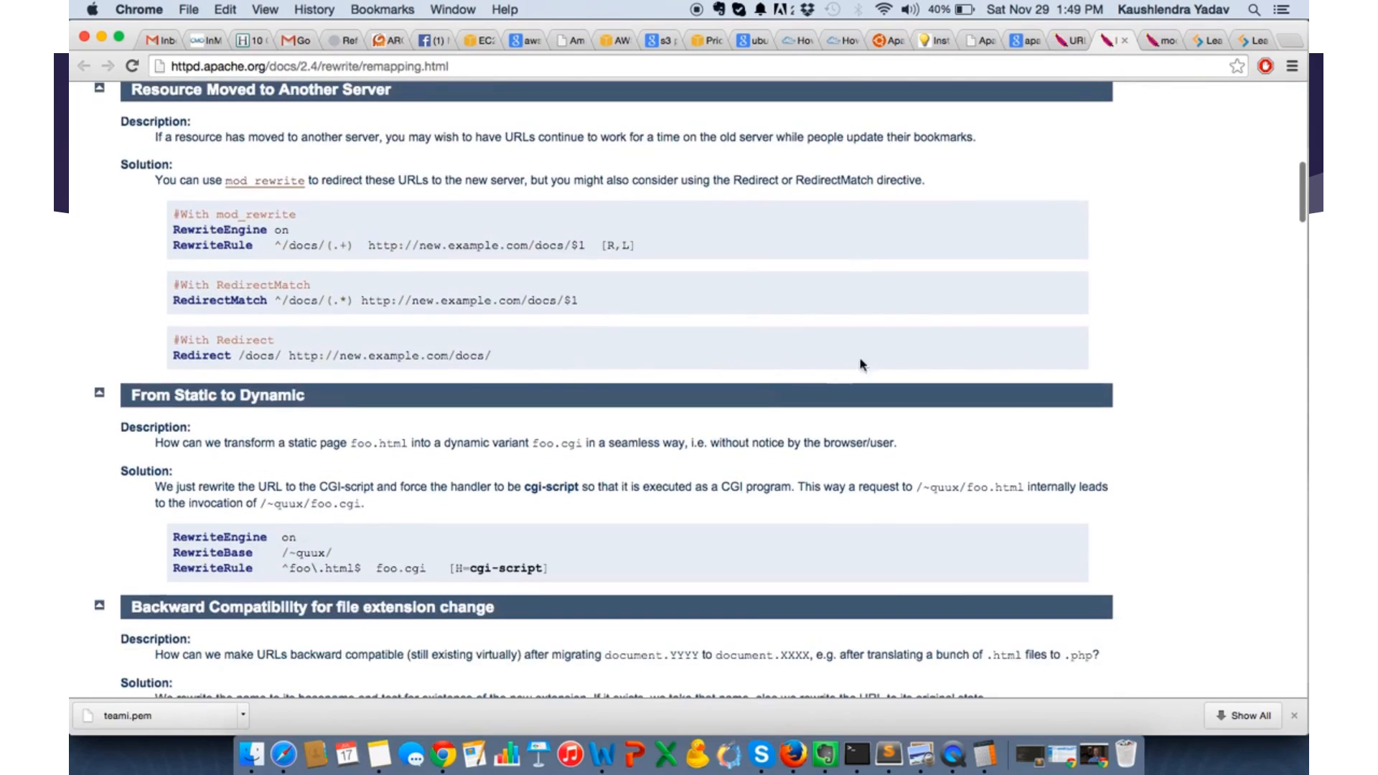
pyautogui.click(1159, 41)
pyautogui.scroll(-10, 833, 430)
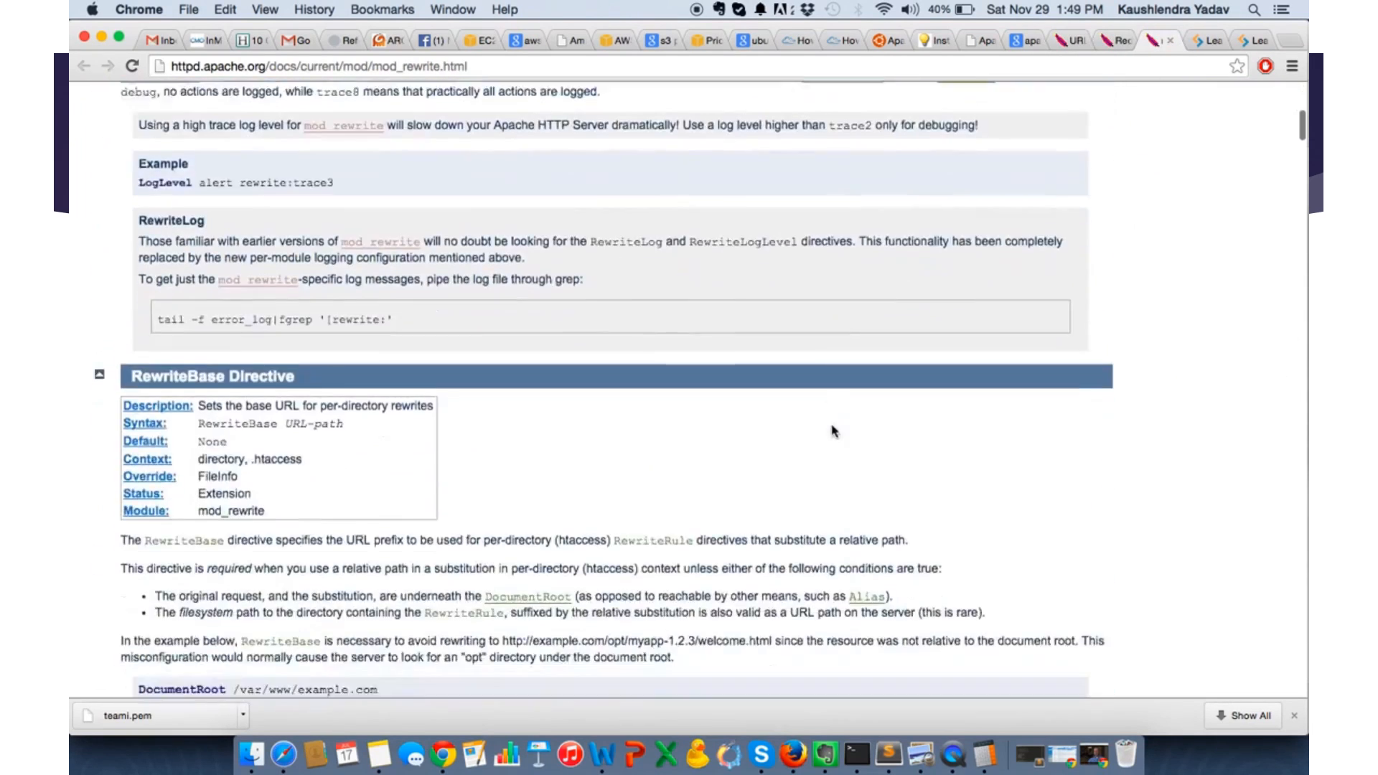
pyautogui.scroll(-7, 833, 431)
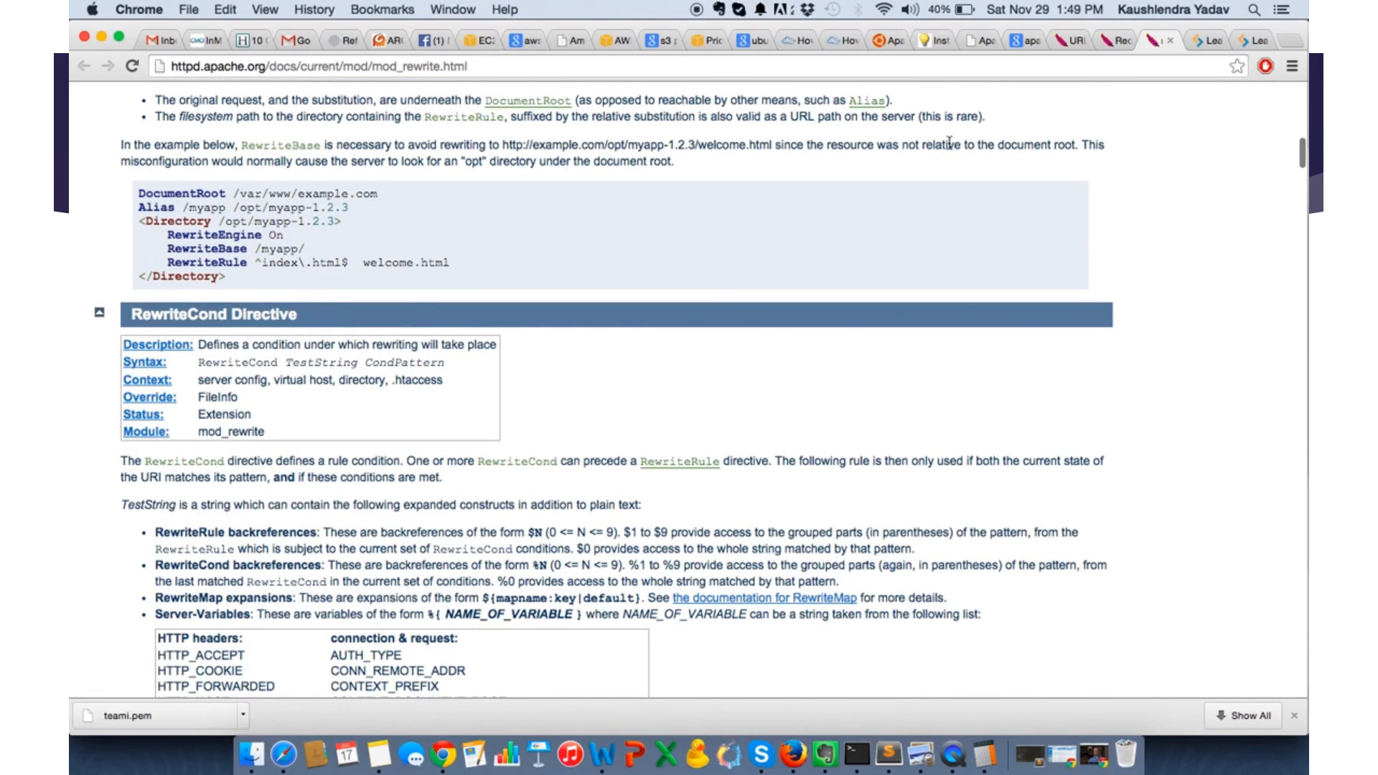
# - Read through the first SitePoint mod_rewrite article, covering server setup testing, RewriteRule regular expressions and the RewriteCond statement
pyautogui.click(1206, 41)
pyautogui.scroll(-5, 790, 416)
pyautogui.scroll(-10, 825, 418)
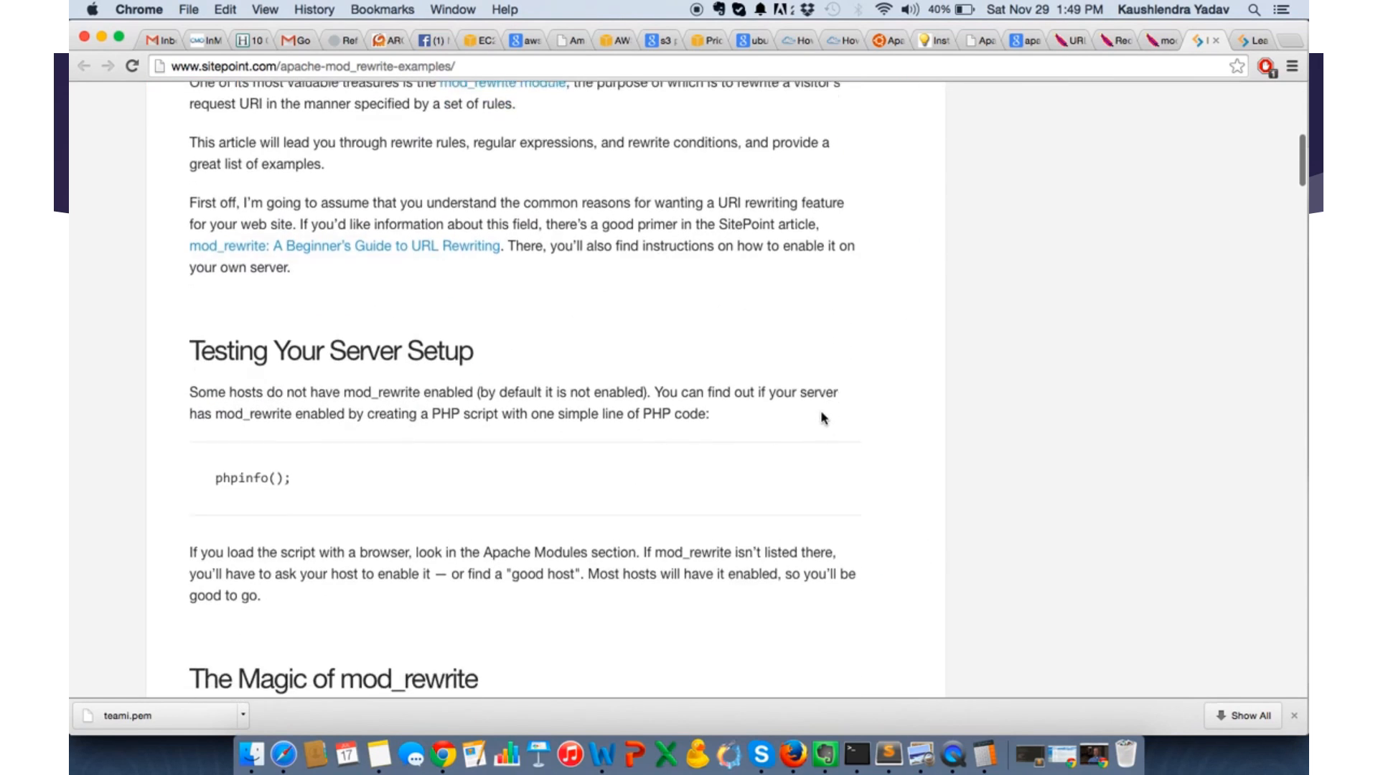
pyautogui.scroll(-10, 823, 418)
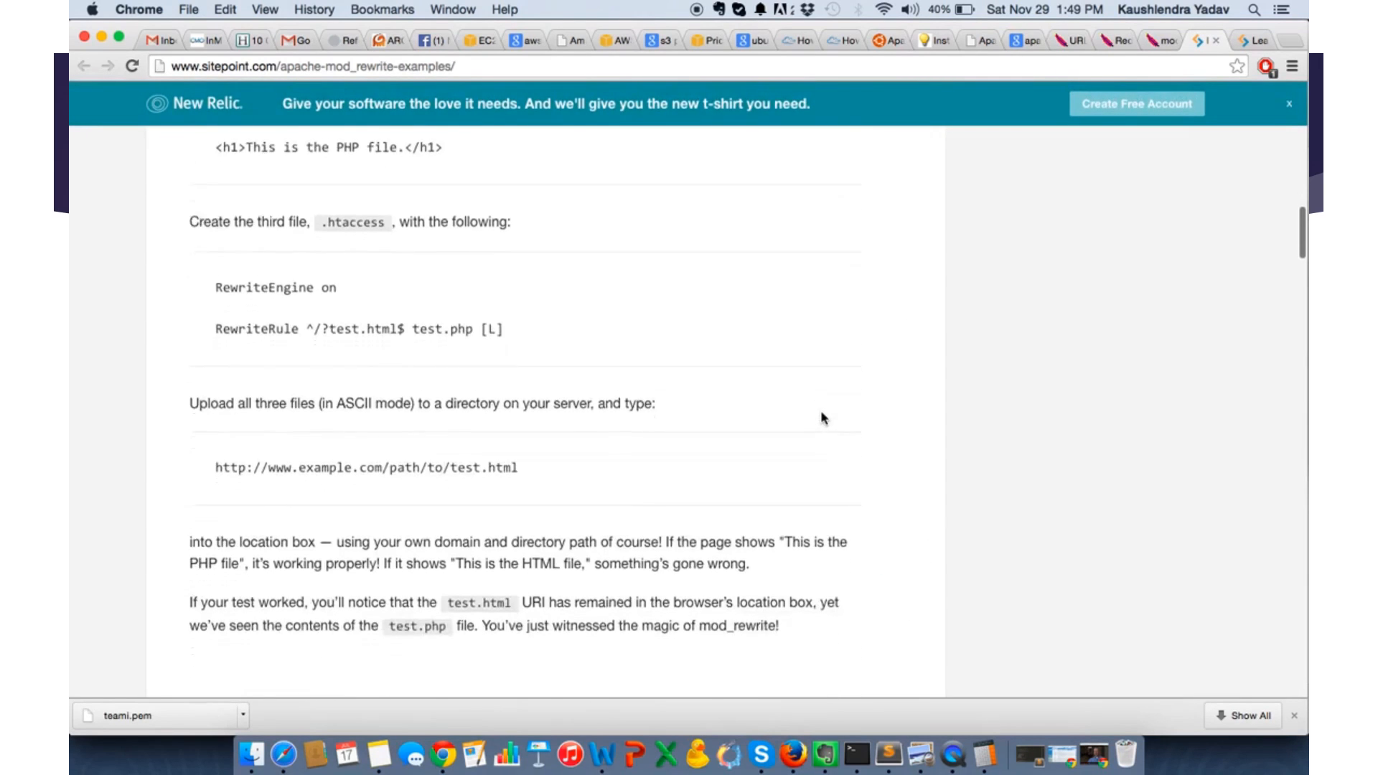
pyautogui.scroll(-19, 823, 418)
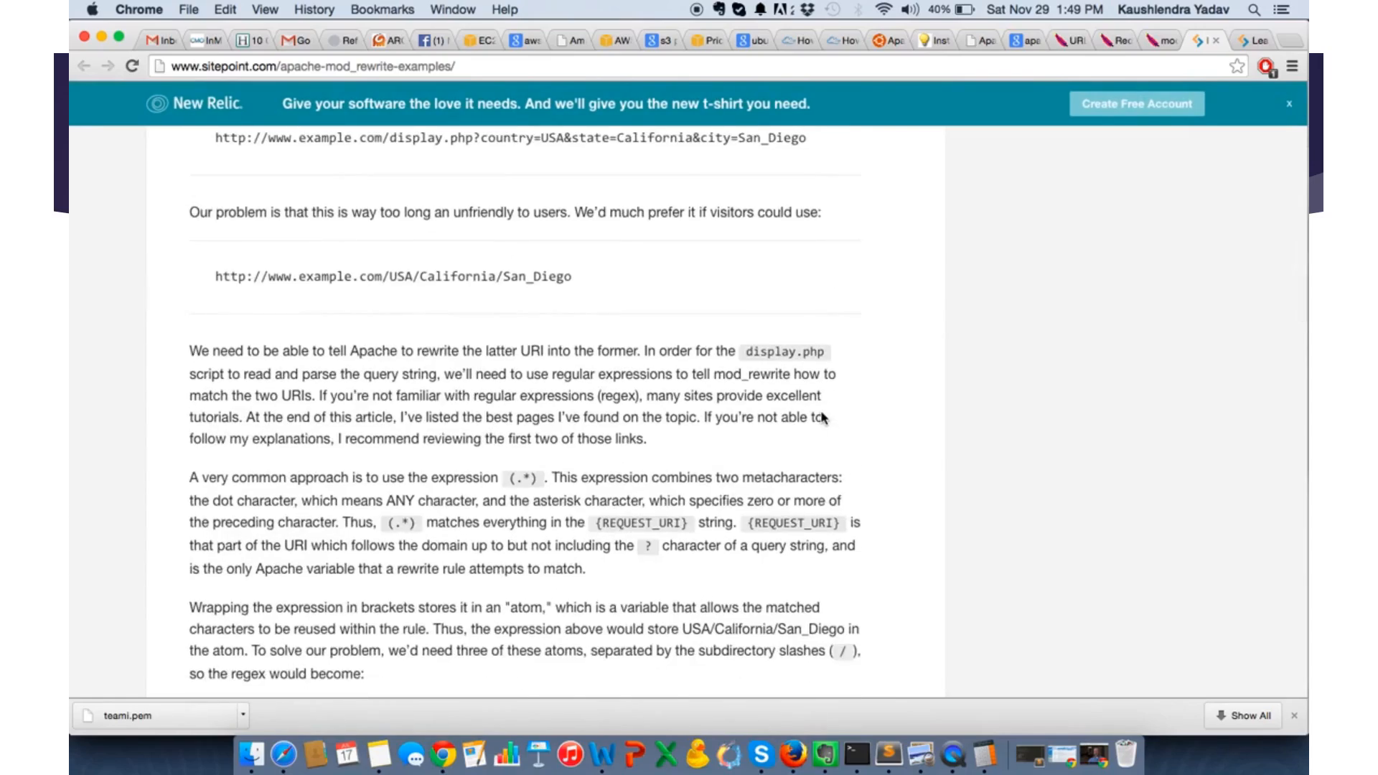
pyautogui.scroll(-14, 823, 418)
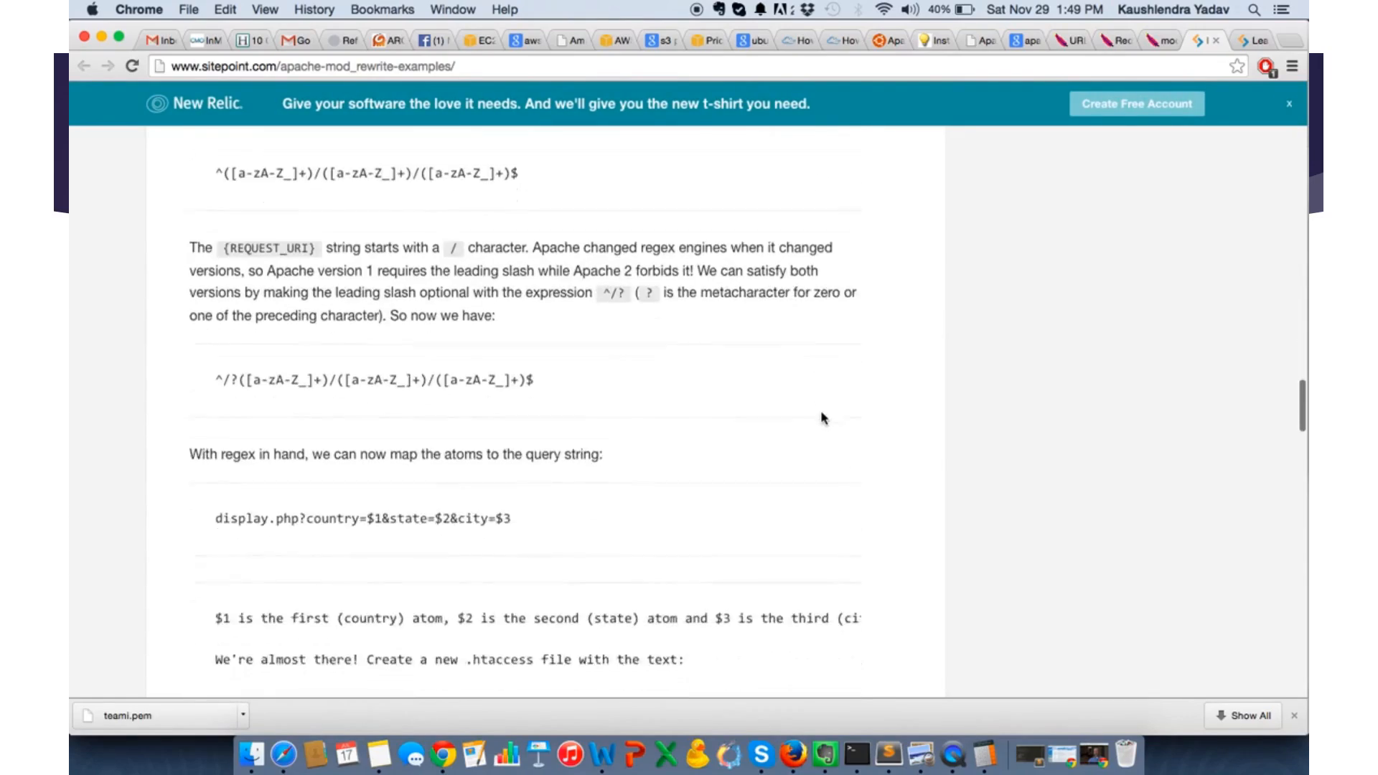
pyautogui.scroll(-17, 823, 417)
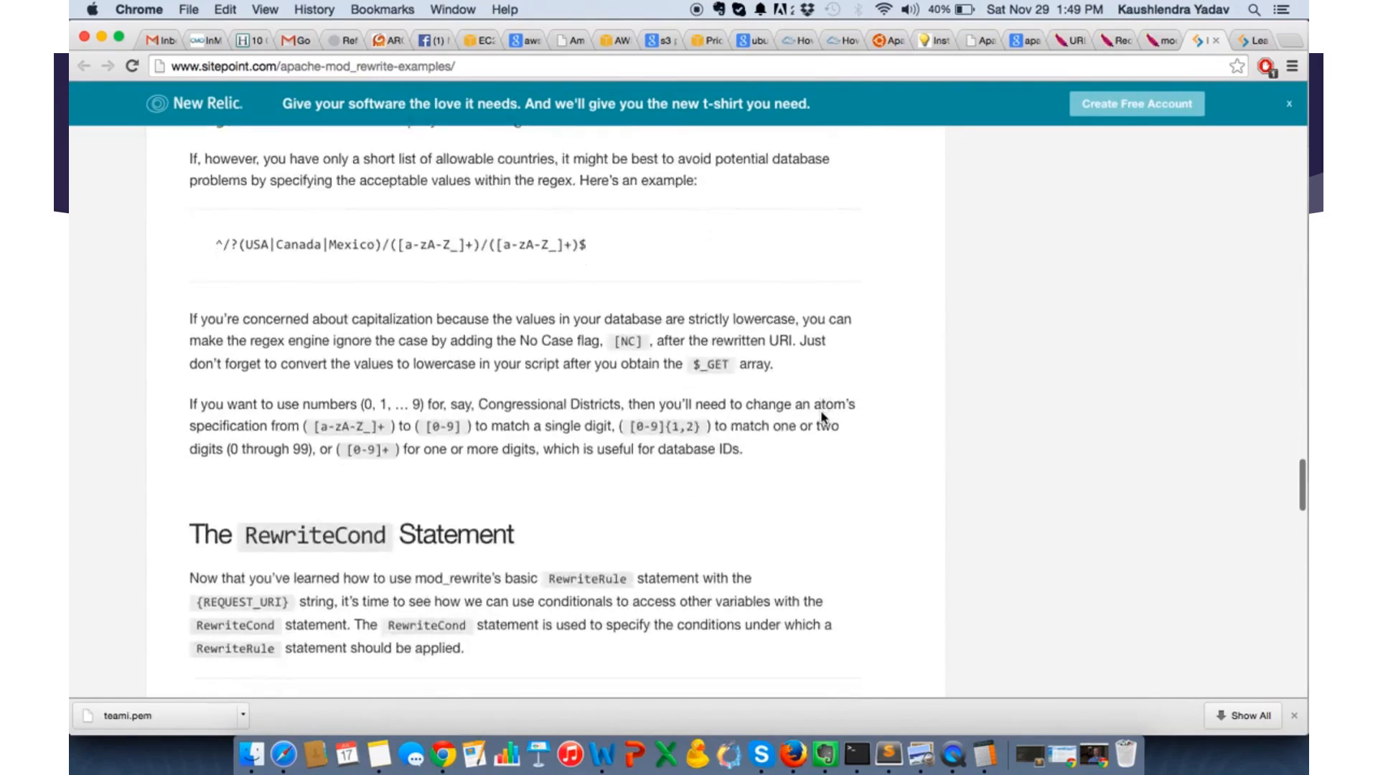
pyautogui.scroll(-1, 821, 418)
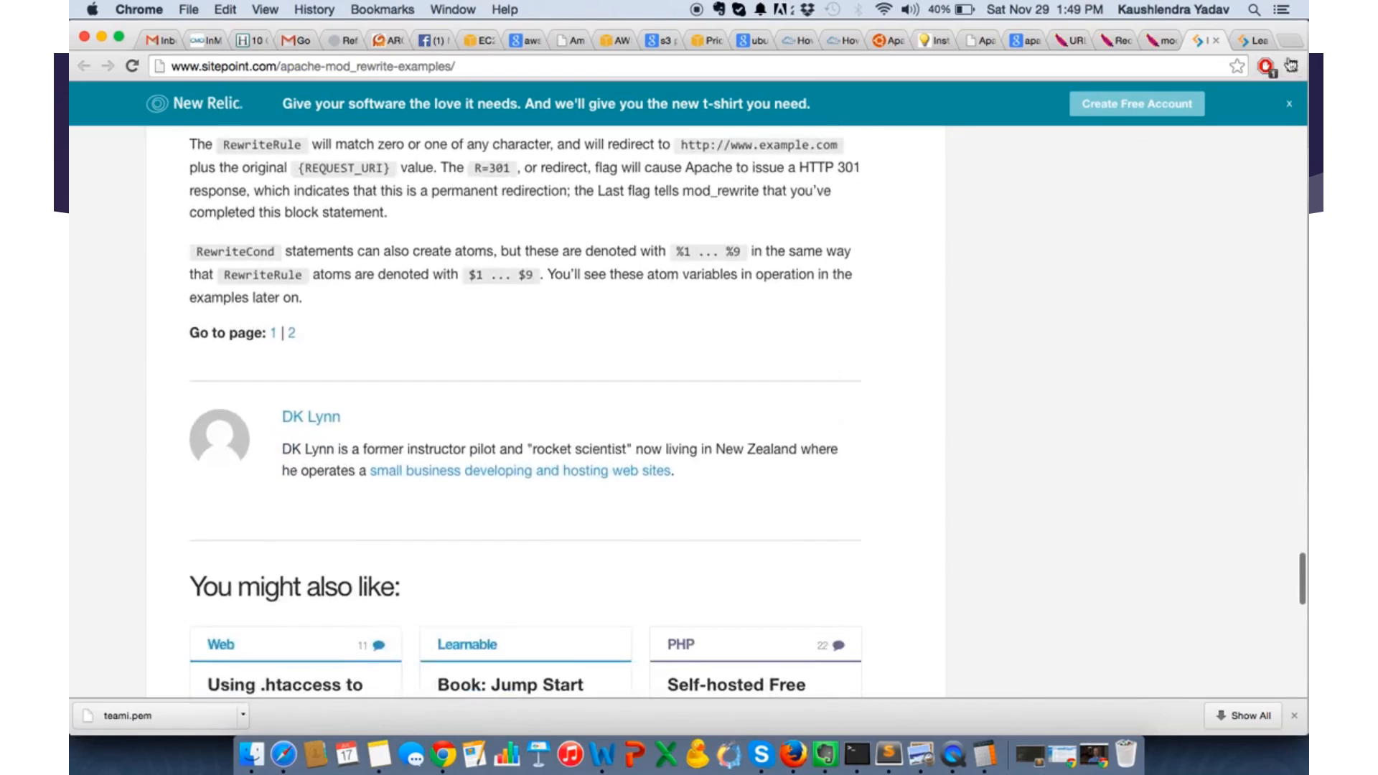
# - Read through the second SitePoint mod_rewrite article, covering the flags, the tips and the numbered rewrite examples
pyautogui.hotkey('ctrl', 'Tab')
pyautogui.scroll(-18, 818, 412)
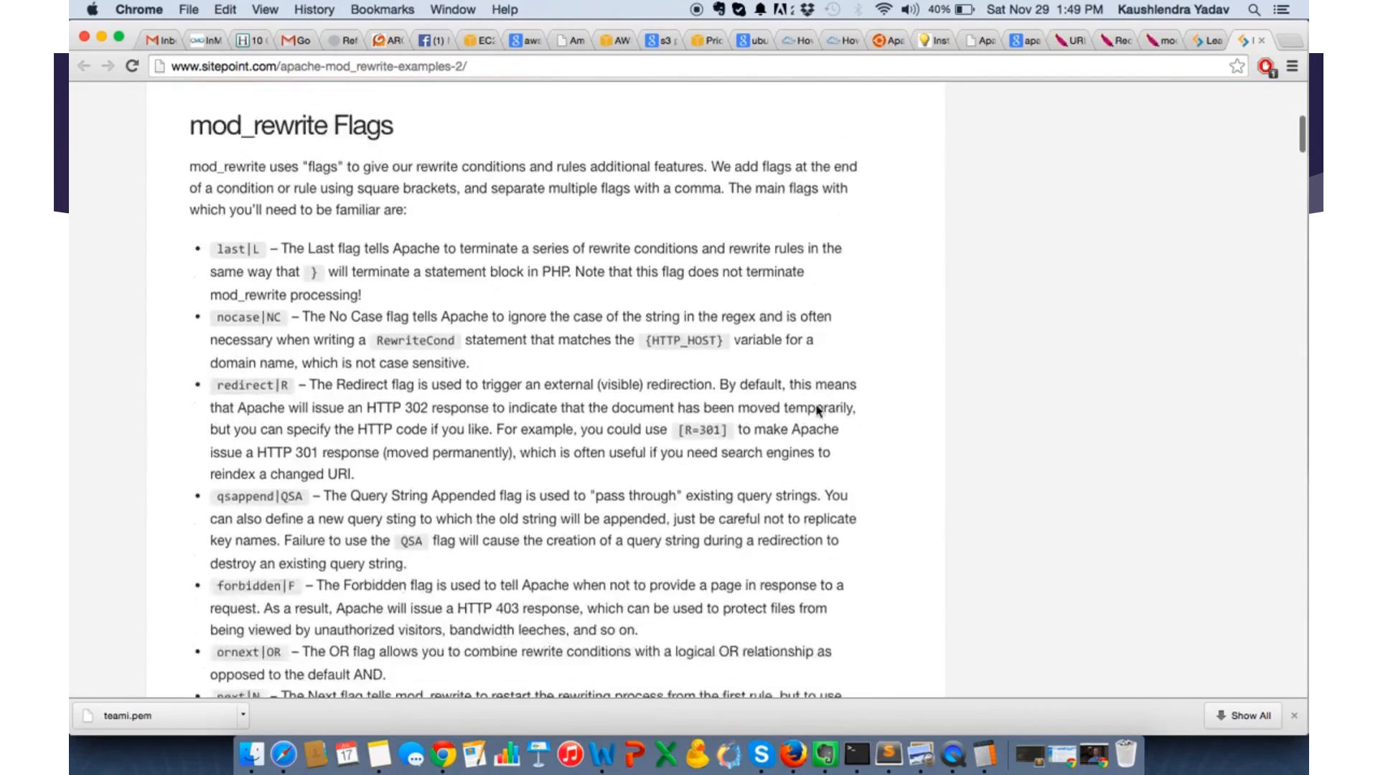
pyautogui.scroll(-14, 819, 411)
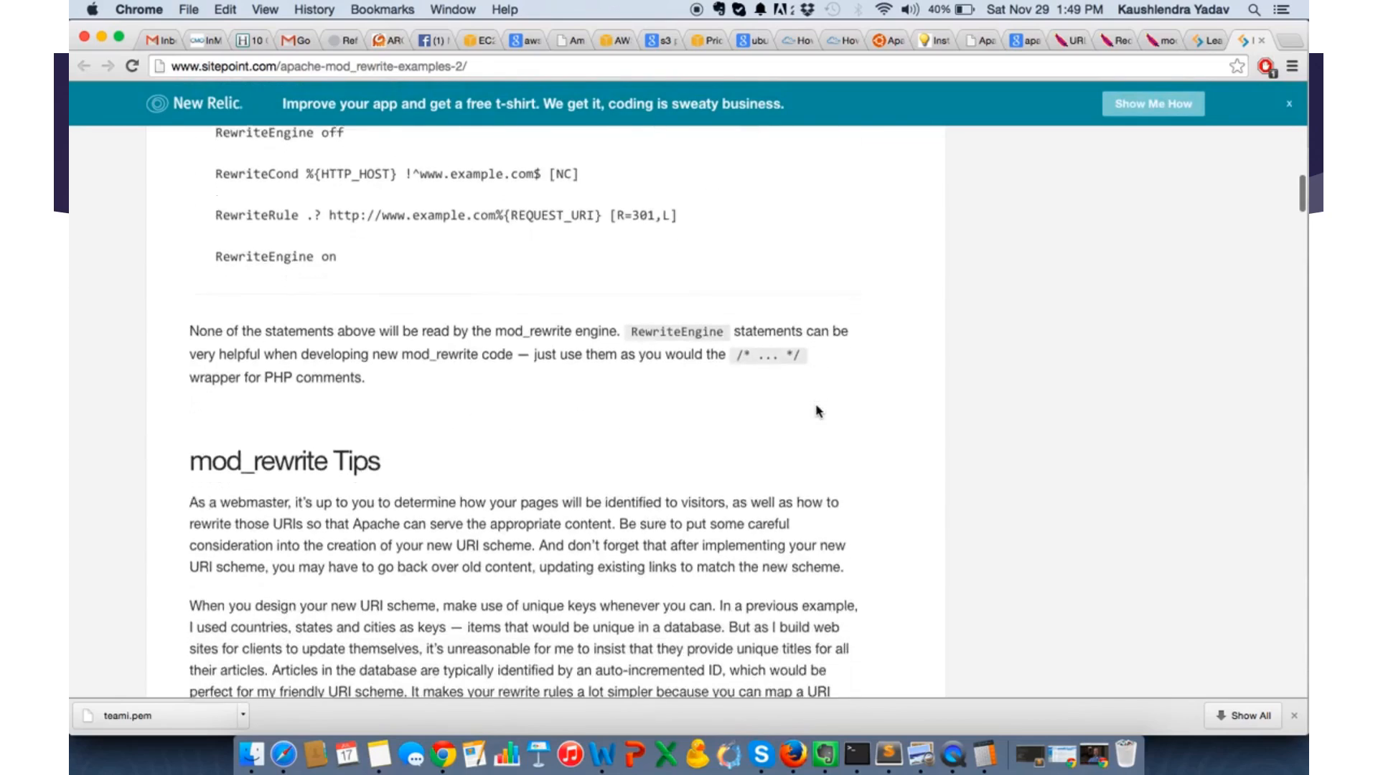
pyautogui.scroll(-12, 818, 411)
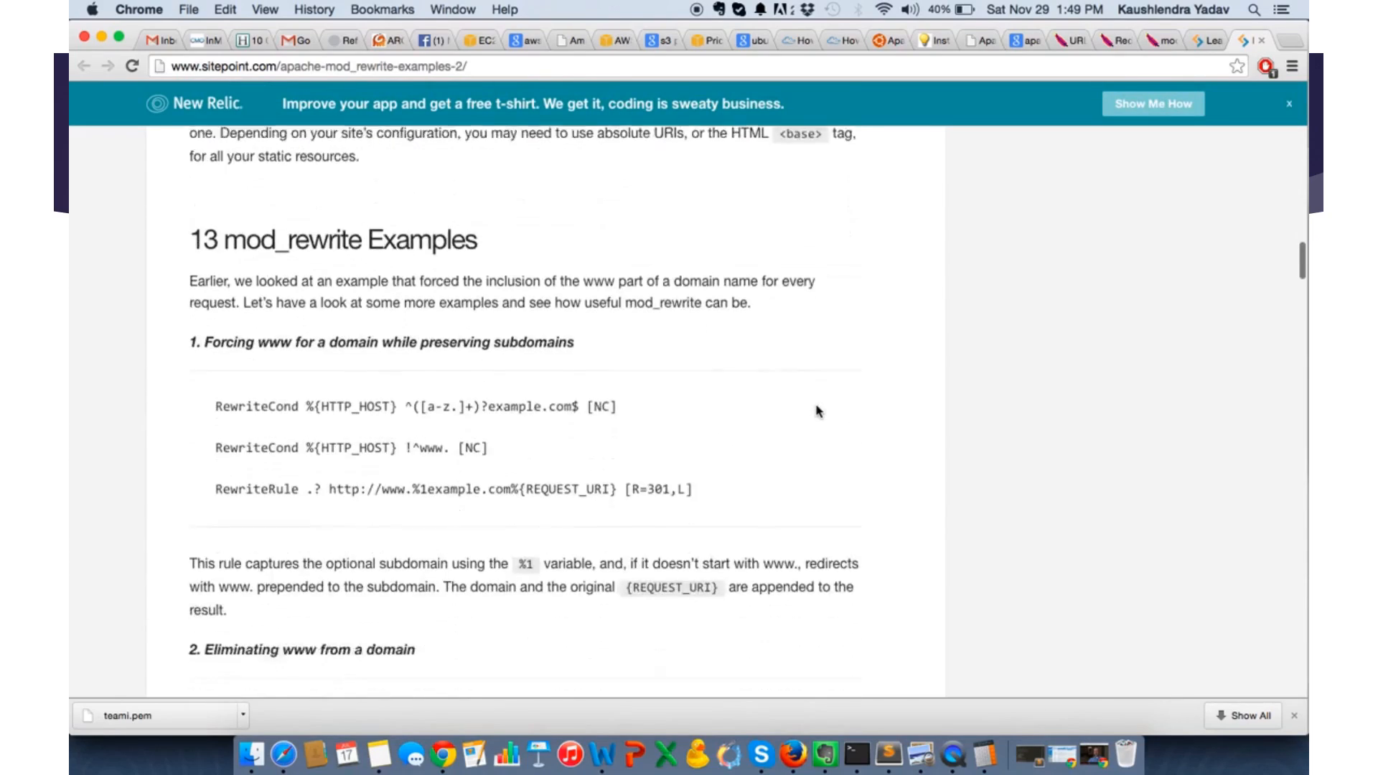
pyautogui.scroll(-13, 818, 411)
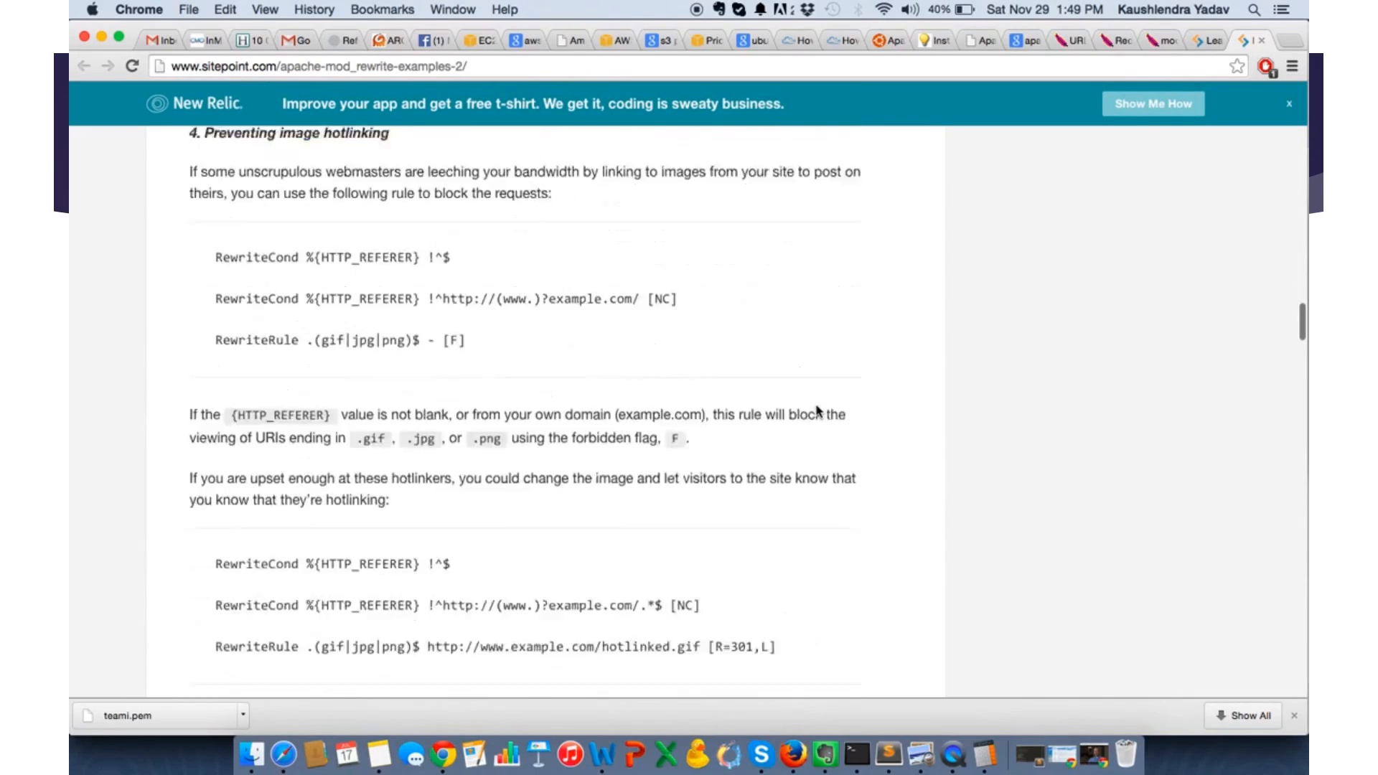
pyautogui.scroll(-15, 818, 412)
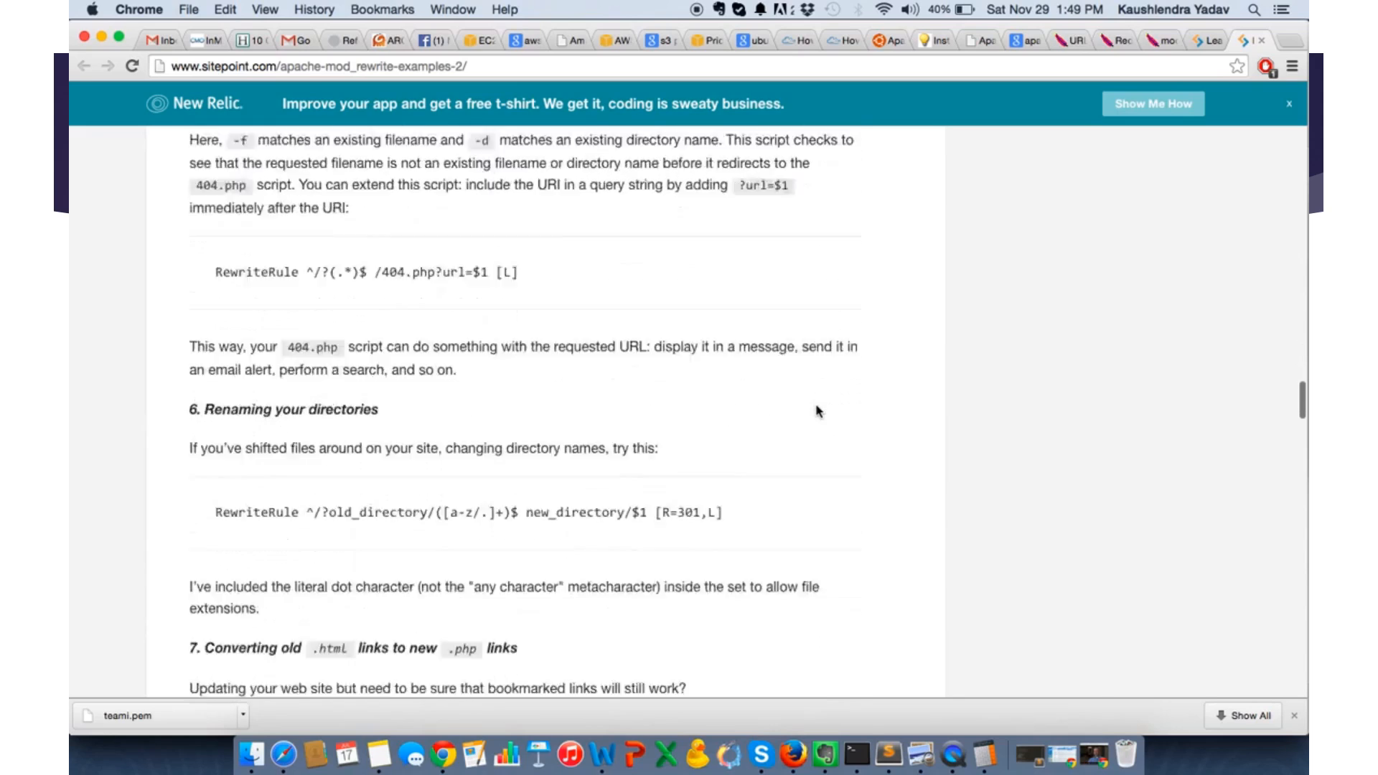
pyautogui.scroll(-8, 819, 411)
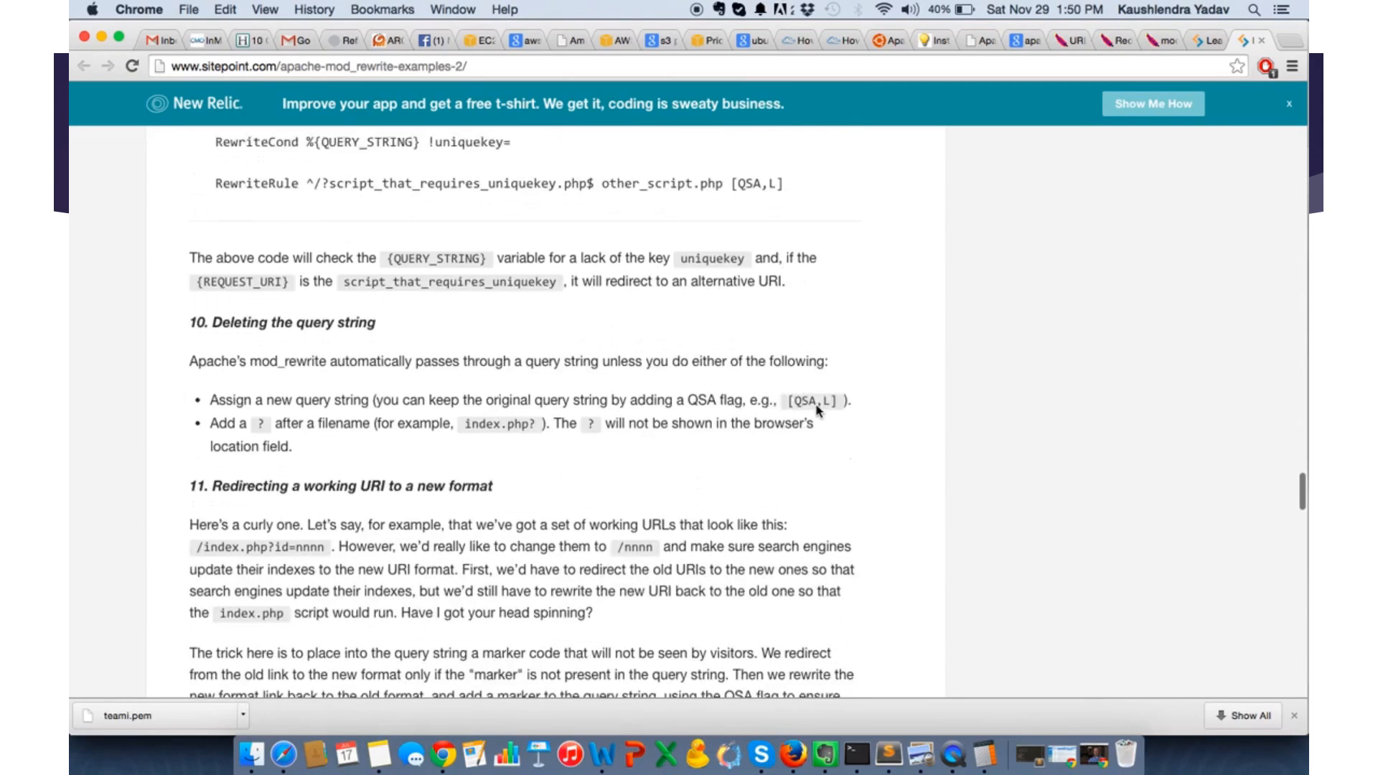
# - Switch back to Terminal and exit vim from 000-default.conf to the shell prompt
pyautogui.press('super+Tab')
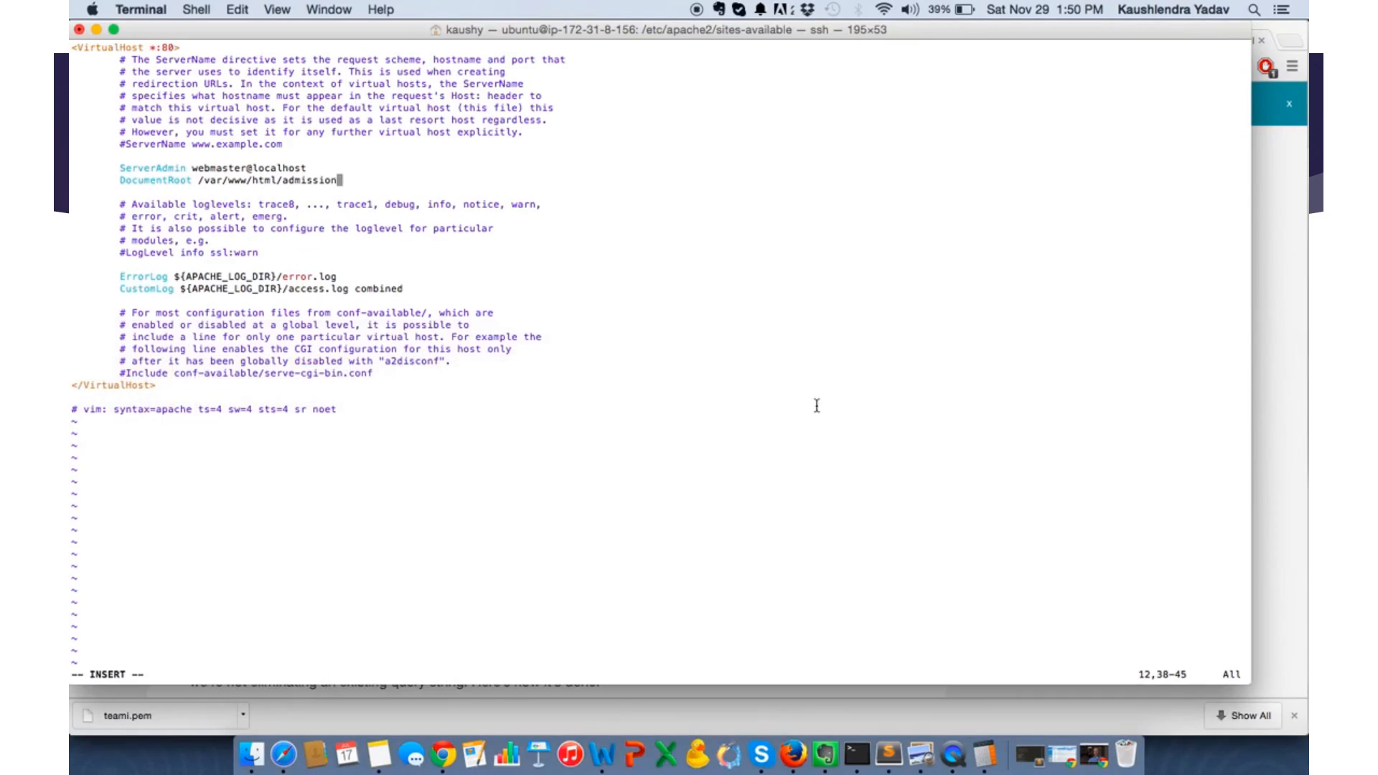
pyautogui.press('Escape')
pyautogui.press('Return')
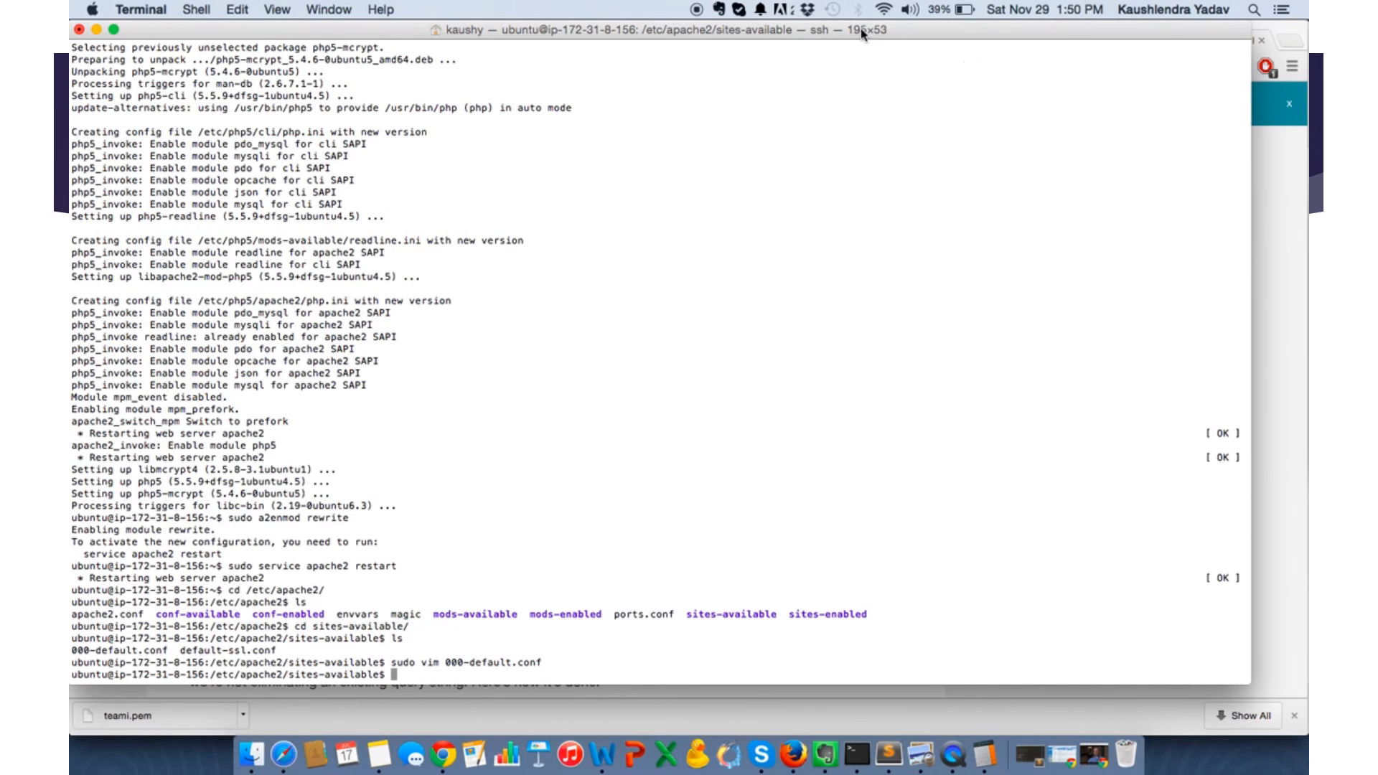